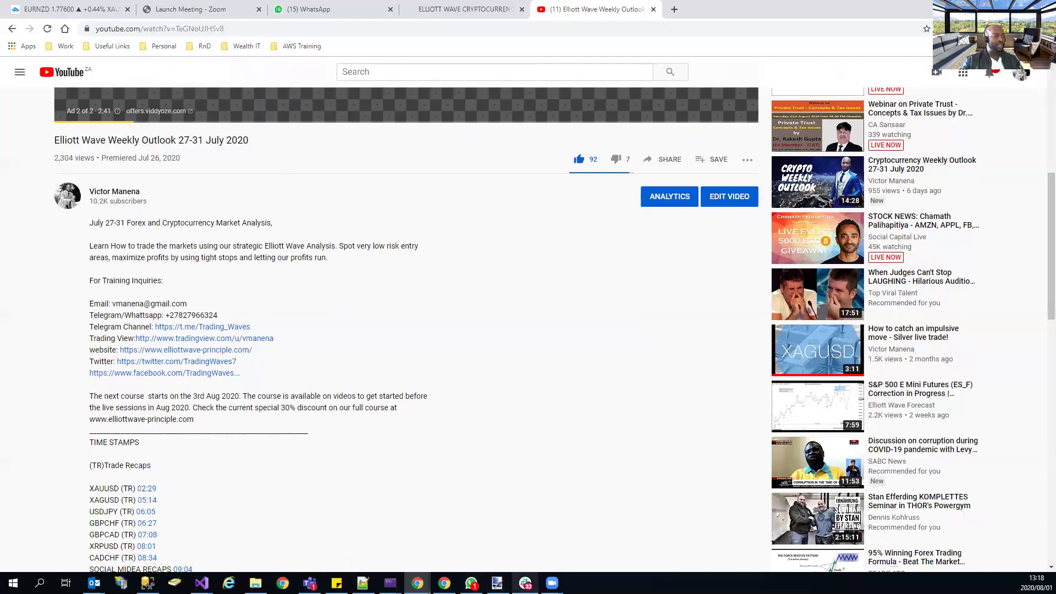
Switch to Slack and open the first XAUUSD chart image posted today in mychannel.
mouse_move(525, 582)
click(545, 540)
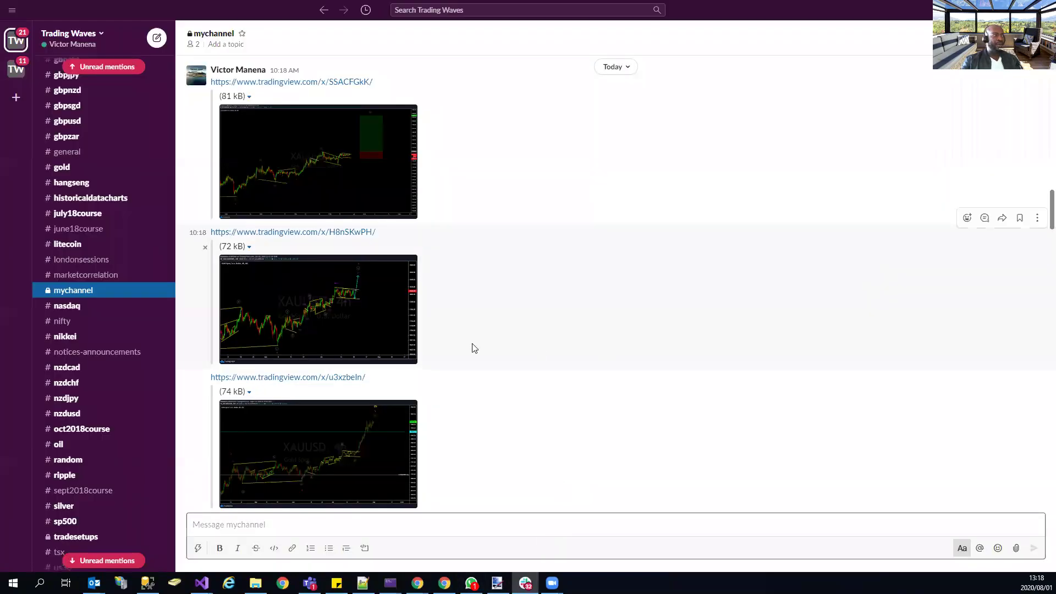
scroll(371, 335, up, 3)
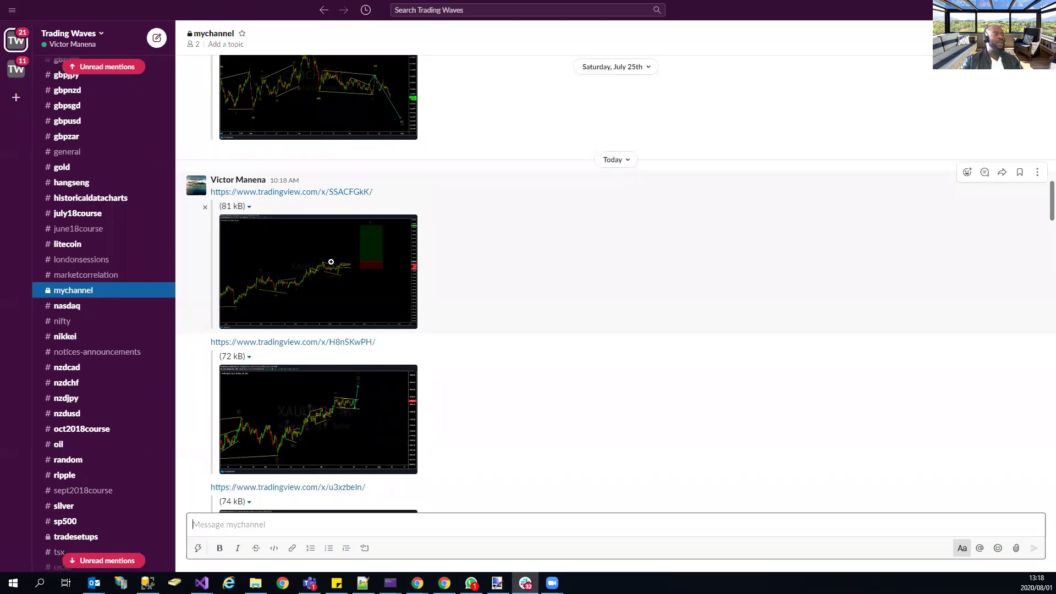
click(331, 264)
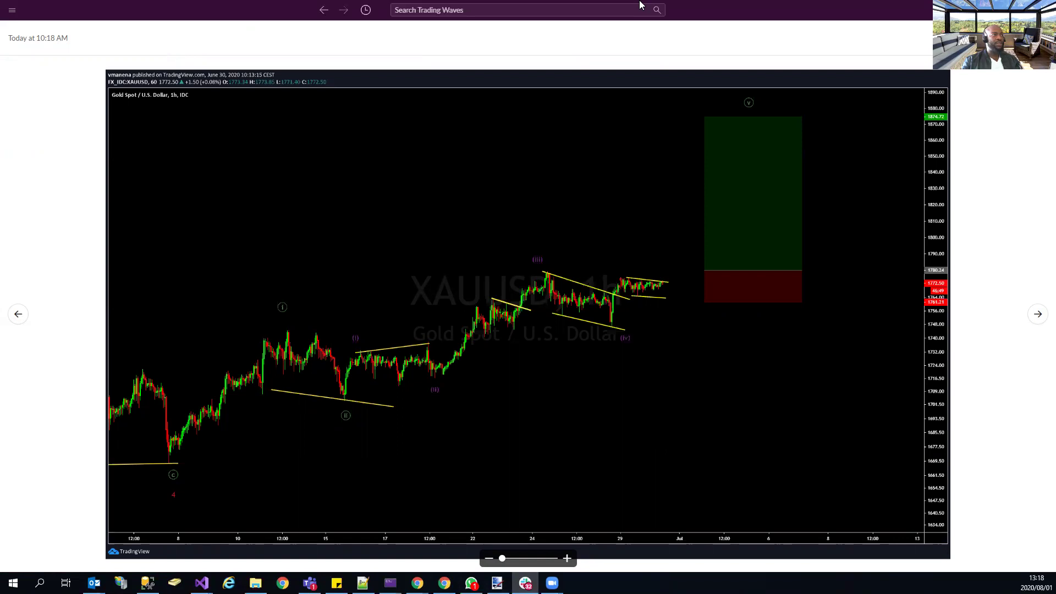
Outline the upper and lower boundaries of the last consolidation on the hourly gold chart, beside the trade box.
click(744, 303)
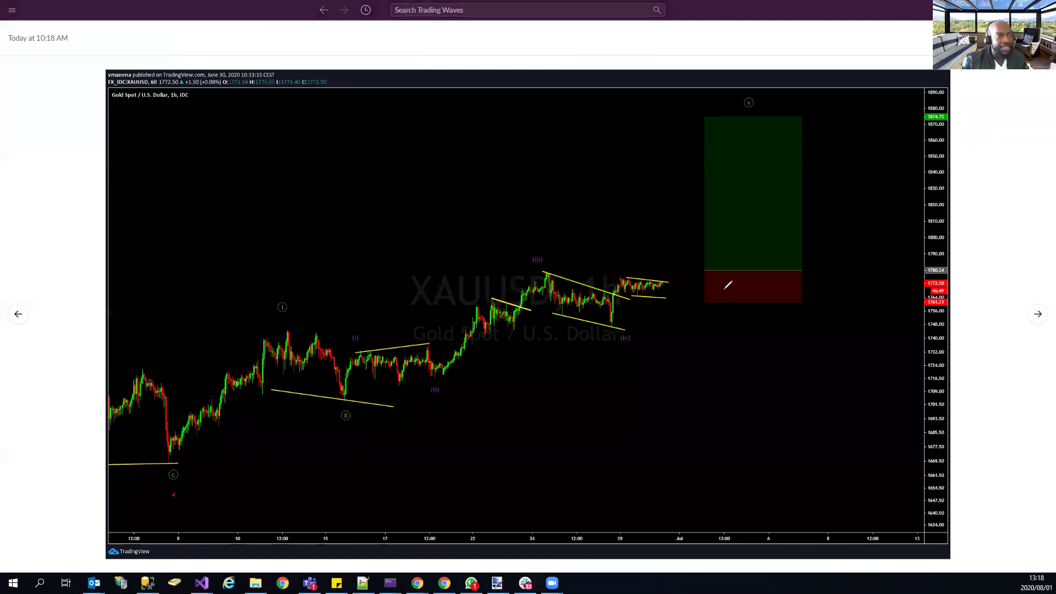
drag(620, 274, 671, 279)
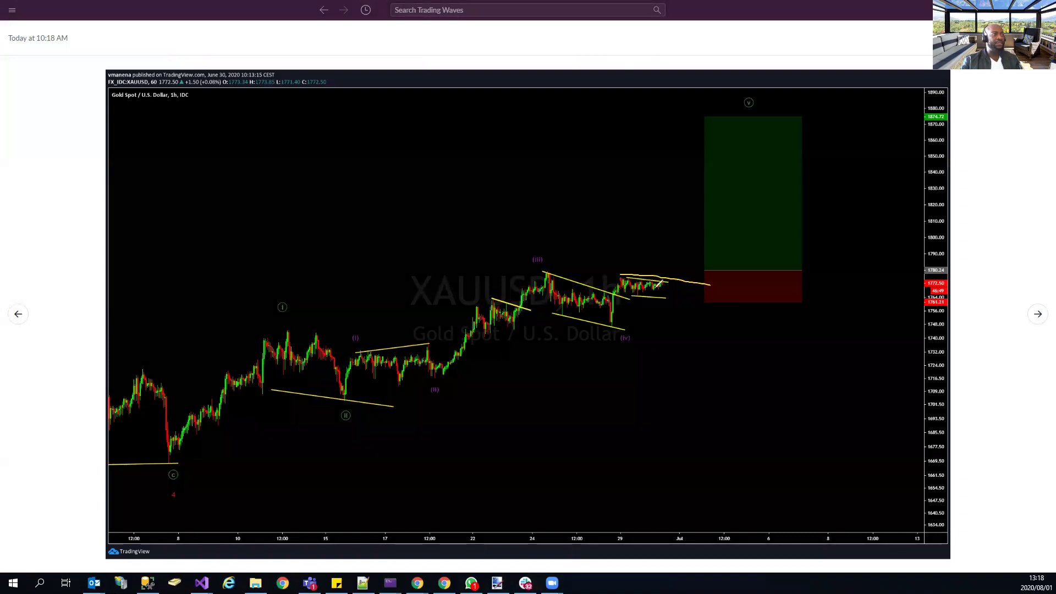
drag(617, 274, 704, 287)
drag(615, 293, 675, 296)
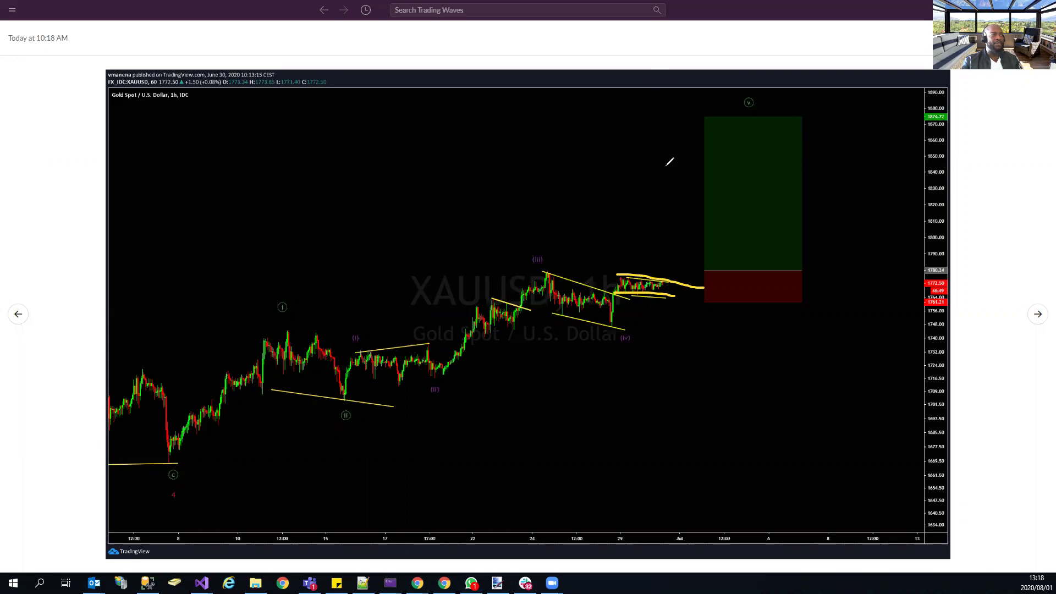
Sketch the upward breakout from the consolidation to the trade target, redrawing it with a pause midway, and clear the markings.
drag(664, 285, 672, 238)
drag(687, 150, 687, 126)
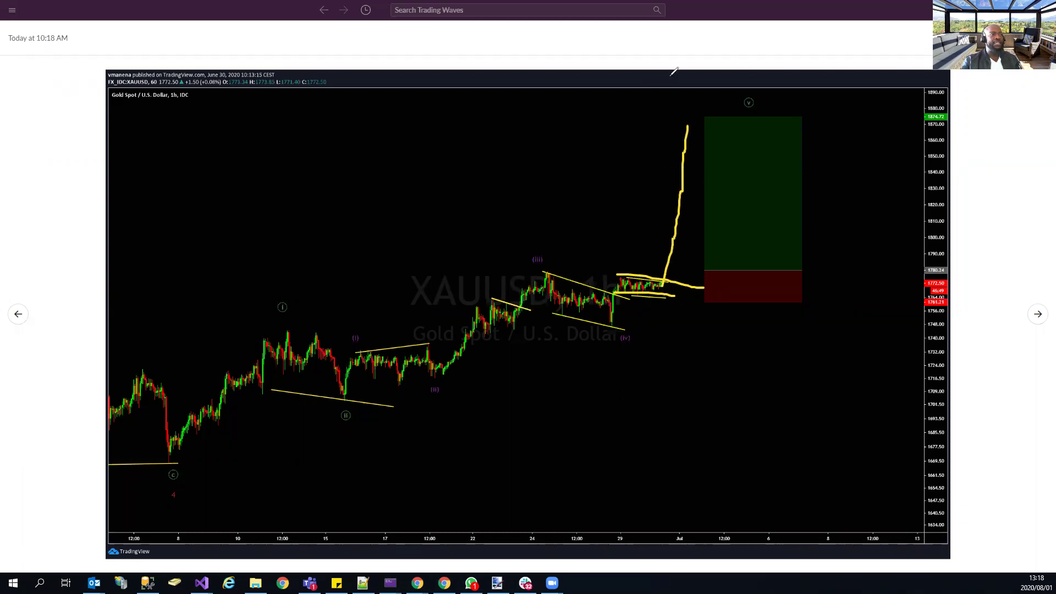
mouse_move(656, 298)
mouse_down()
mouse_move(683, 179)
mouse_move(686, 188)
mouse_move(696, 177)
mouse_move(701, 196)
mouse_move(711, 183)
mouse_move(719, 199)
mouse_up()
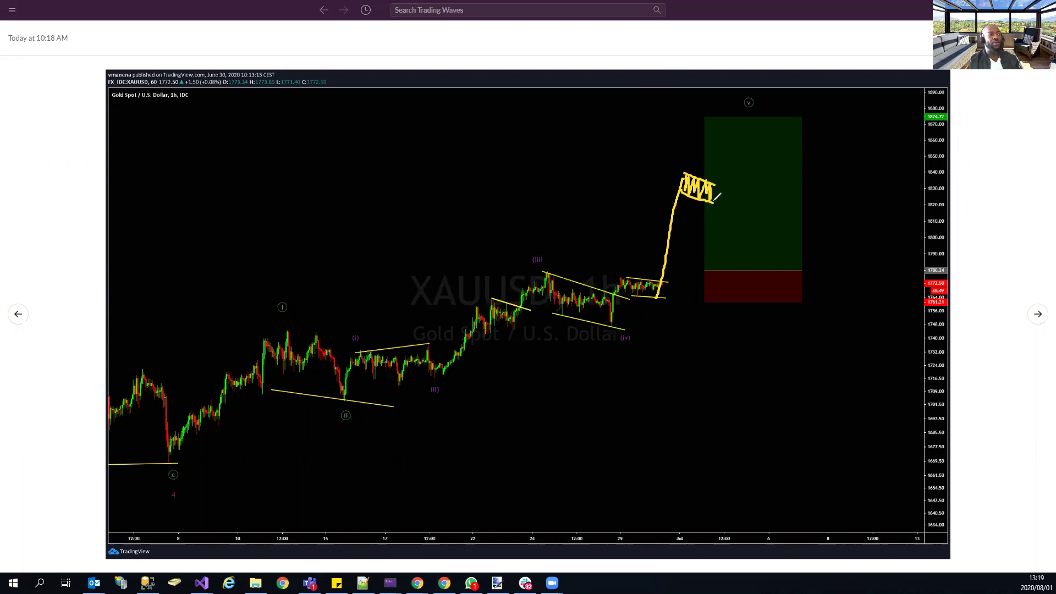
drag(715, 200, 733, 118)
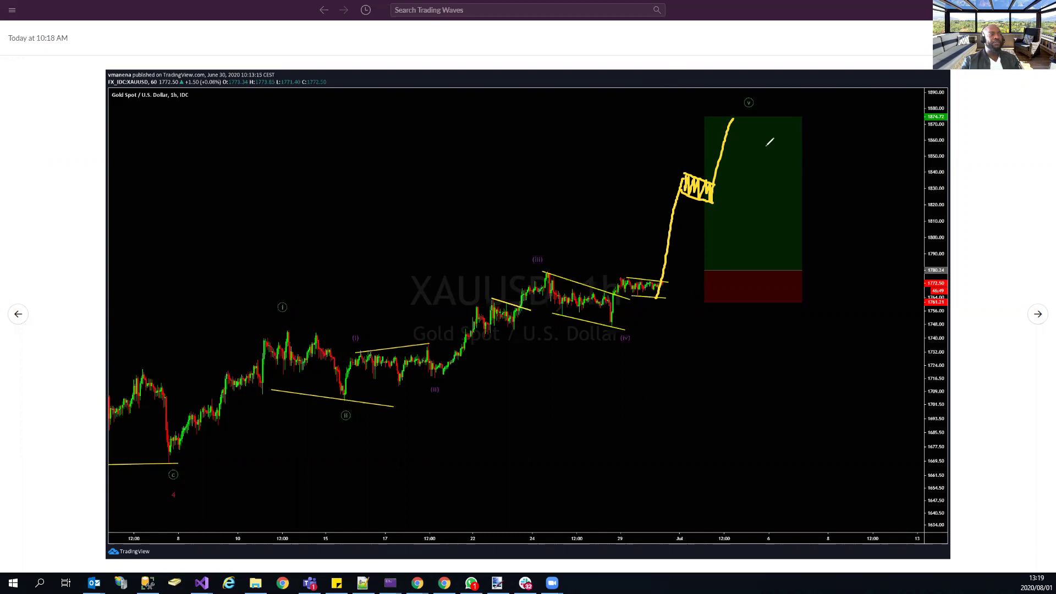
Show the July 18 XAUUSD 4h chart, sketch the rally from the consolidation to the wave (v) target, and clear the markings.
click(1037, 314)
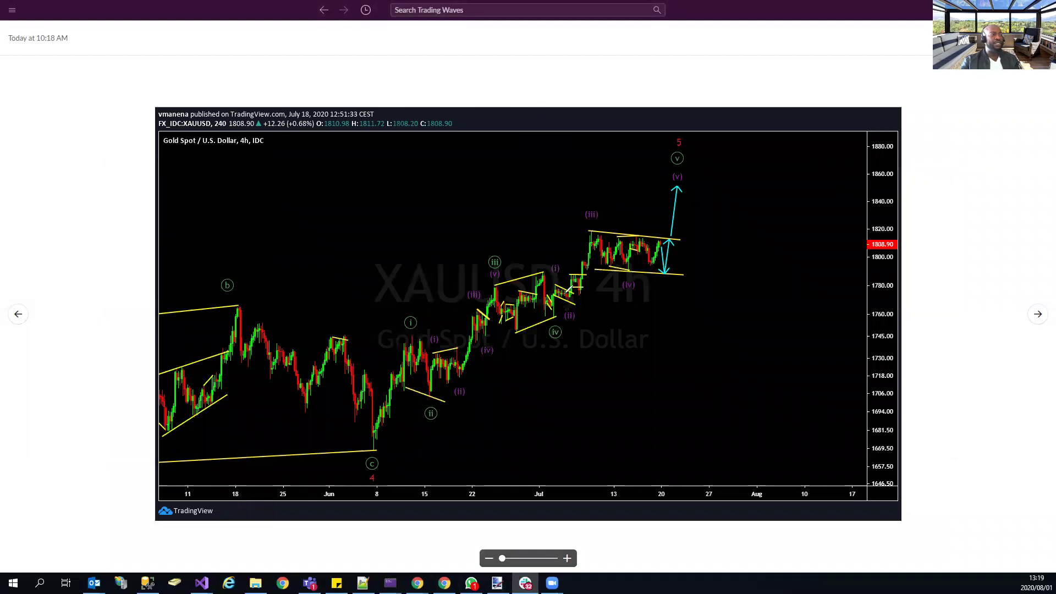
mouse_move(558, 283)
mouse_down()
mouse_move(556, 294)
mouse_move(572, 295)
mouse_move(658, 243)
mouse_move(692, 127)
mouse_up()
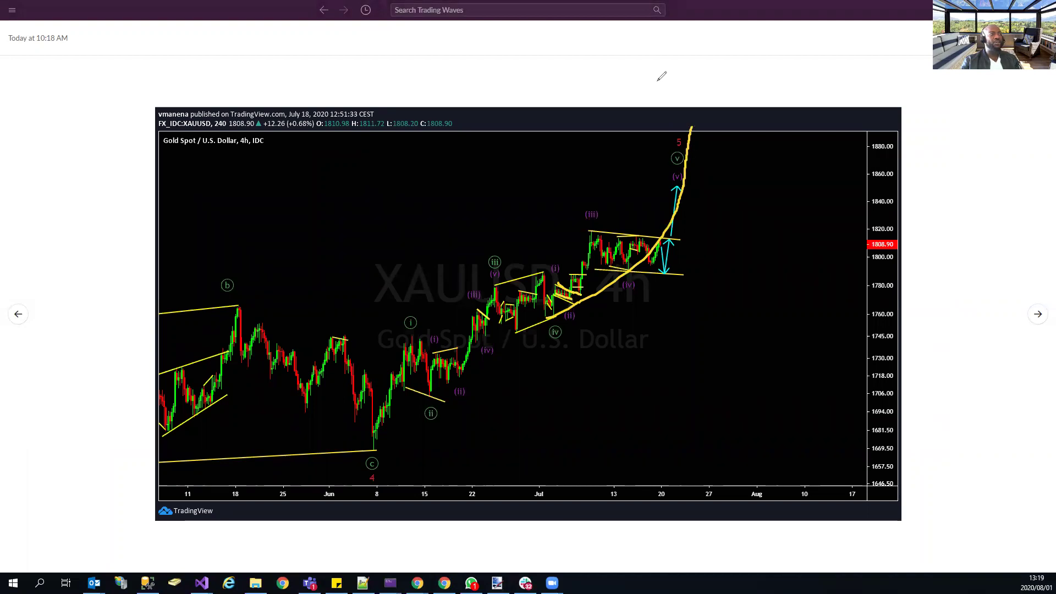
key(ctrl+z)
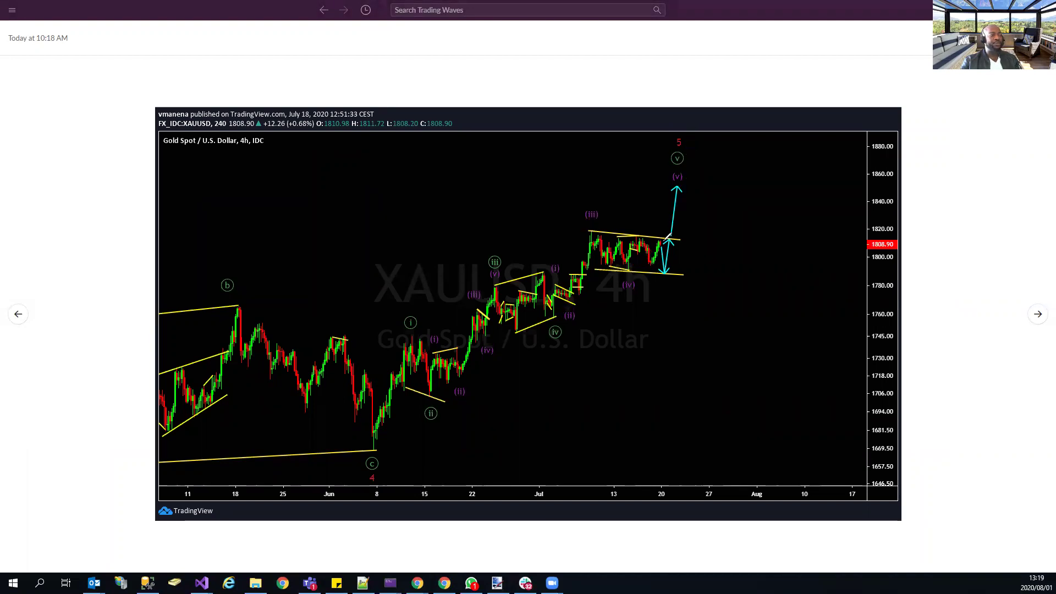
mouse_move(664, 246)
mouse_down()
mouse_move(667, 268)
mouse_move(685, 181)
mouse_move(698, 180)
mouse_up()
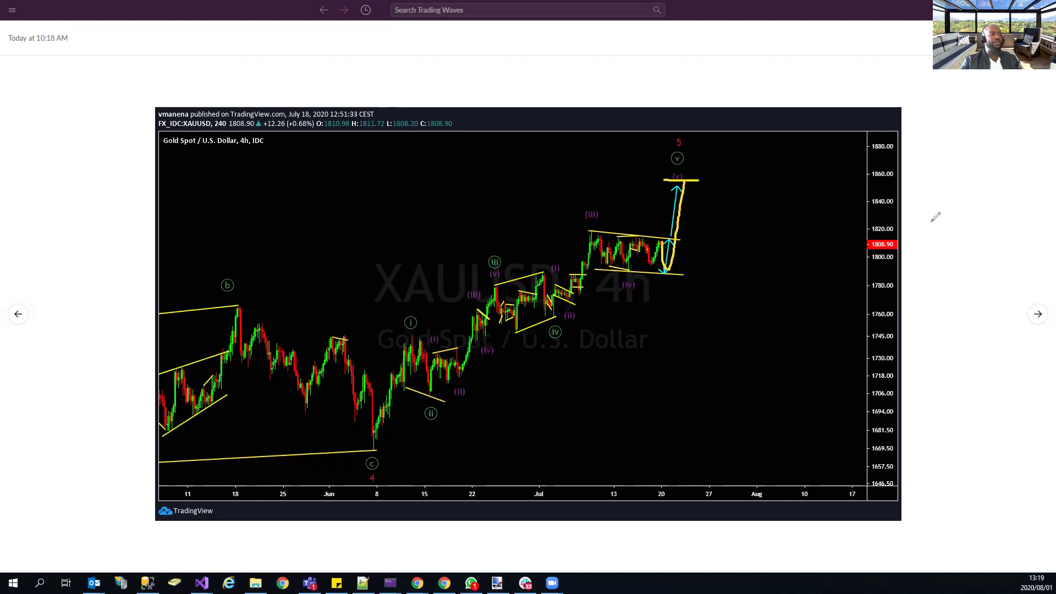
key(Escape)
Go to the August 01 XAUUSD 4h chart, mark horizontal levels near 1940 and 1900, and erase them.
click(1037, 316)
click(1039, 320)
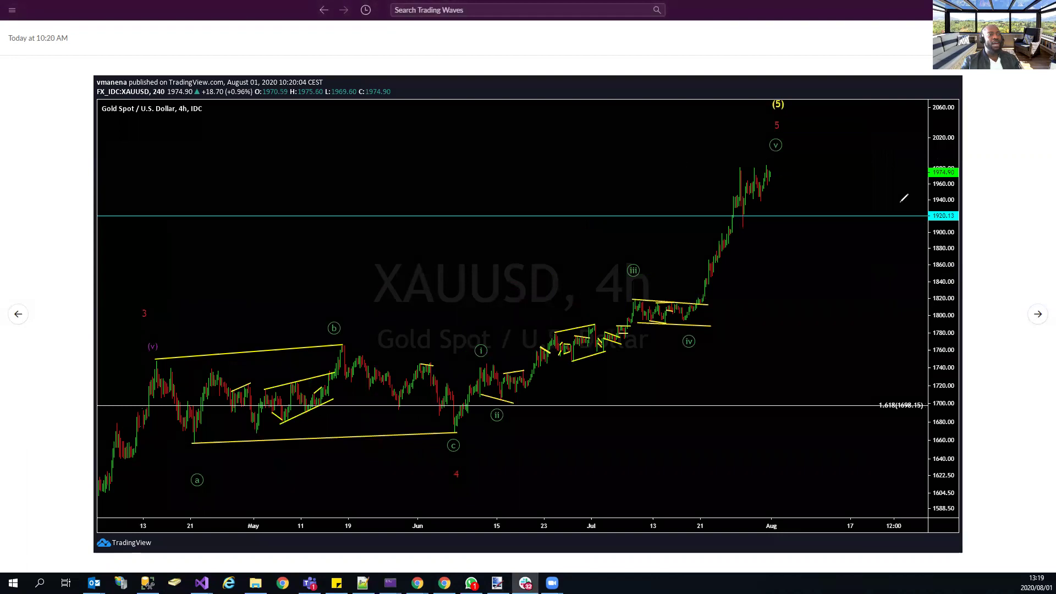
drag(940, 199, 681, 196)
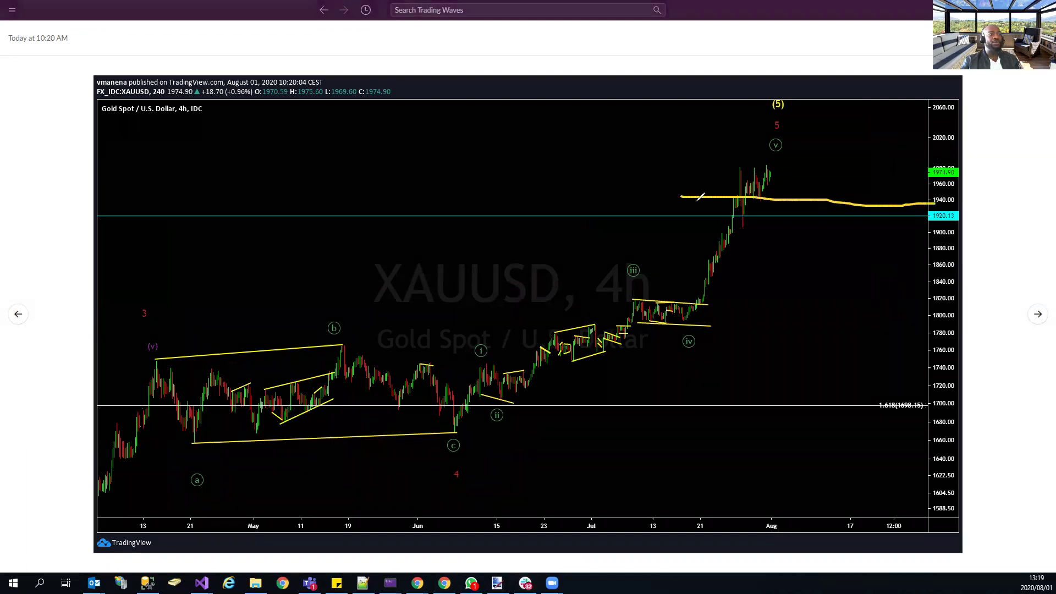
drag(939, 234, 645, 217)
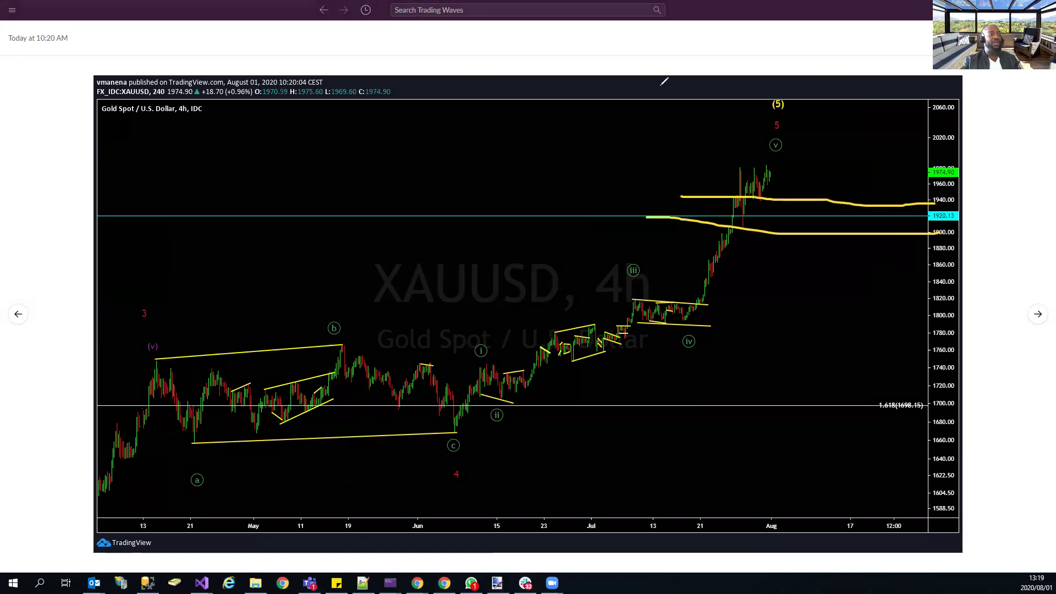
key(Escape)
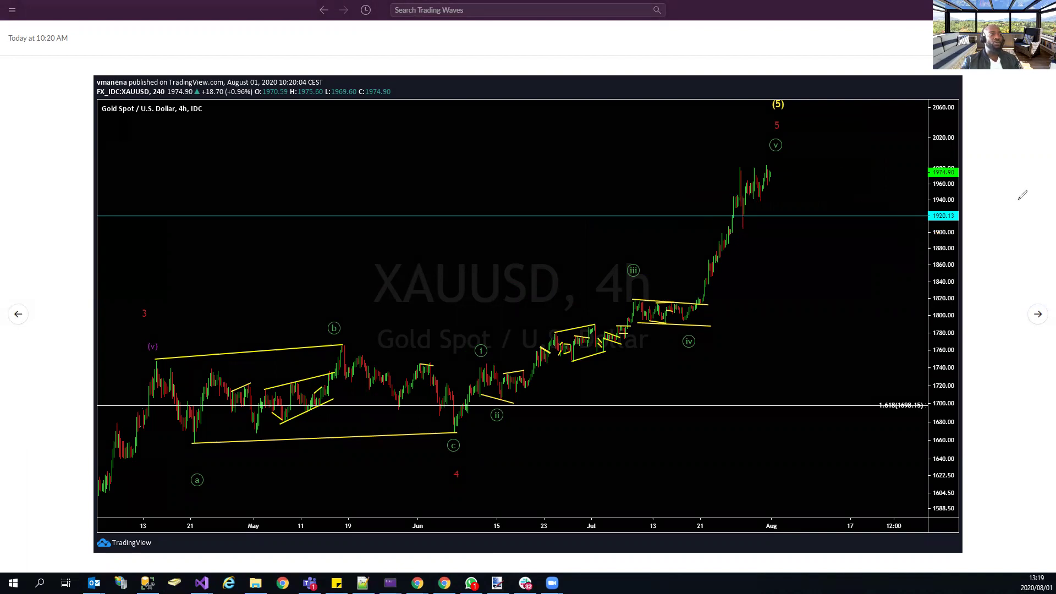
Show the May 14 XAGUSD hourly chart, mark its date, breakout line and wave C target at 19.049, and clear the markings.
click(1039, 315)
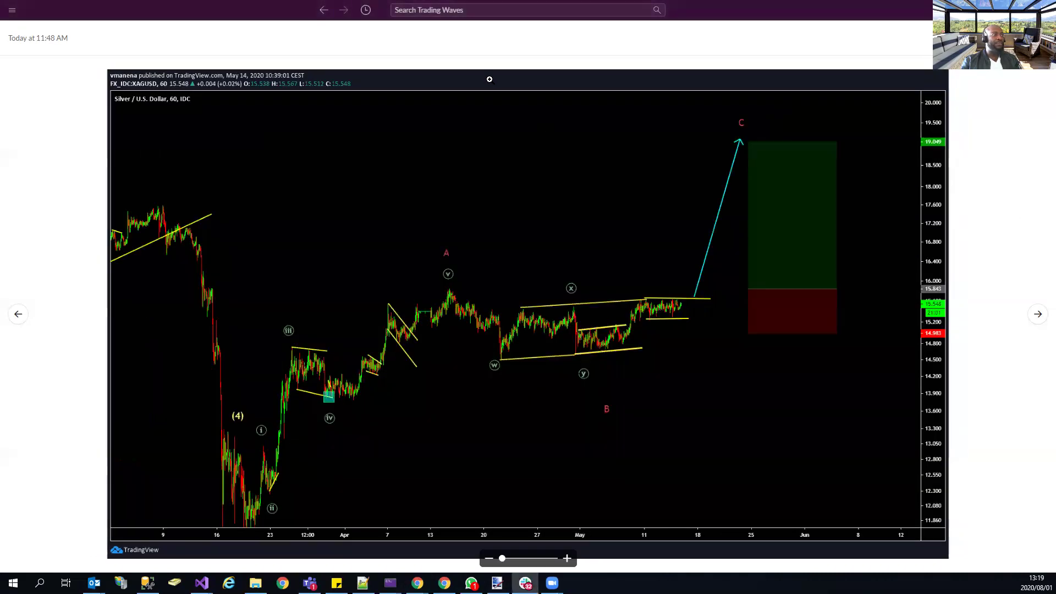
drag(226, 79, 255, 79)
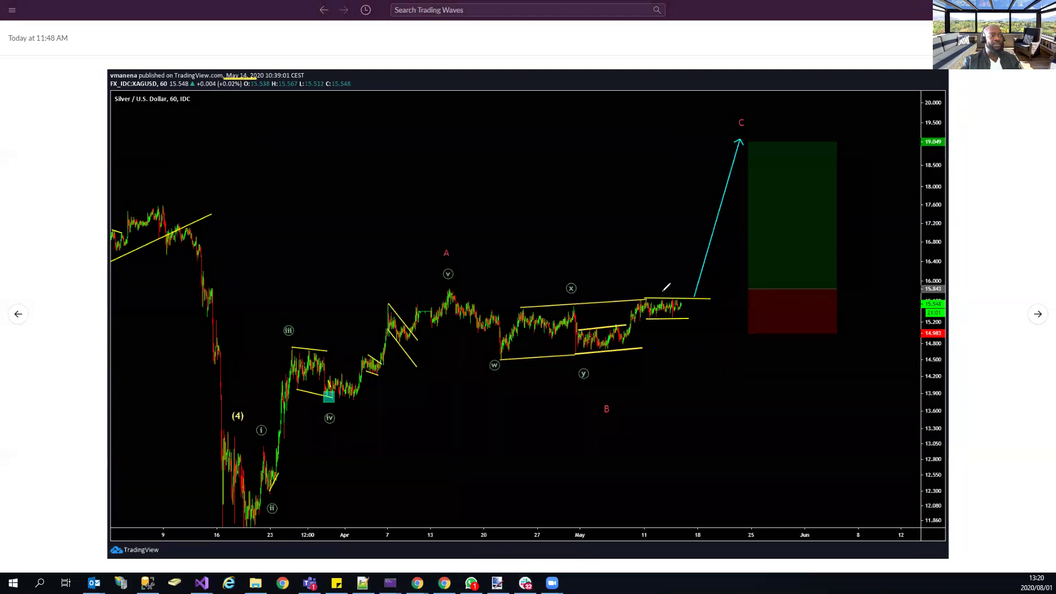
drag(648, 298, 749, 295)
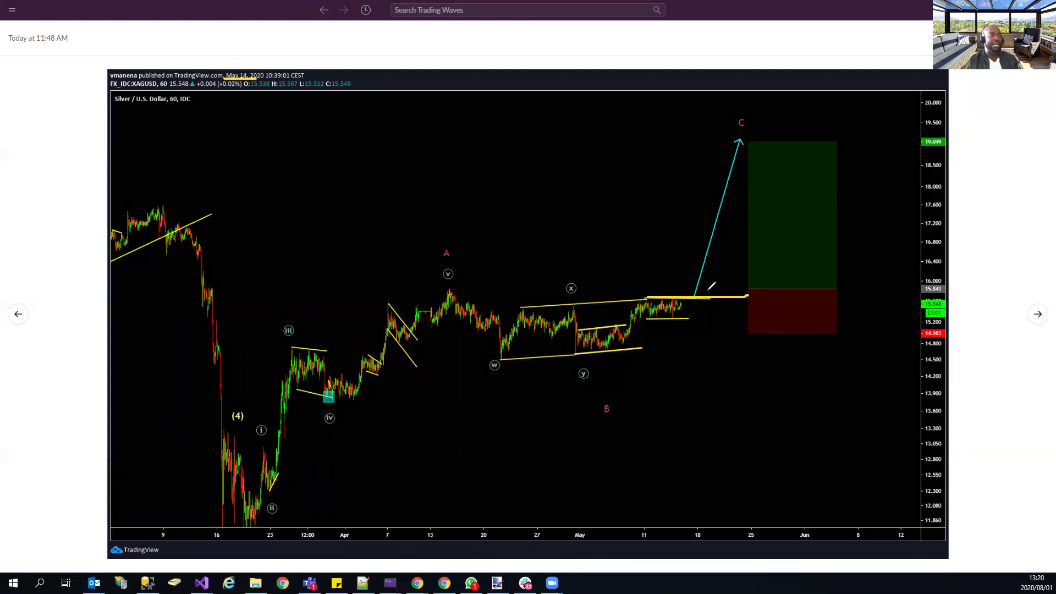
drag(760, 141, 664, 140)
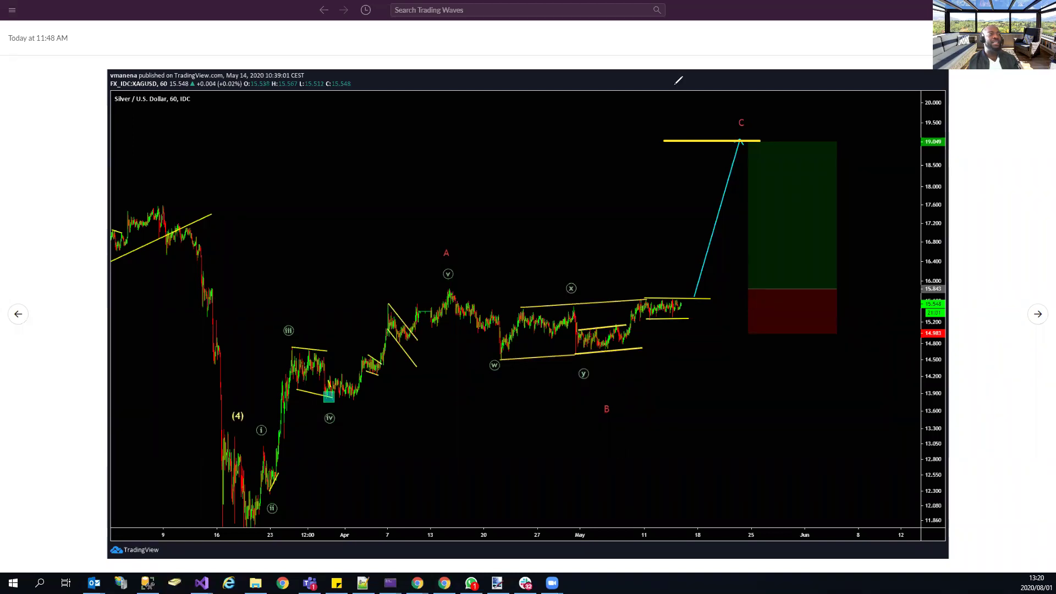
click(985, 248)
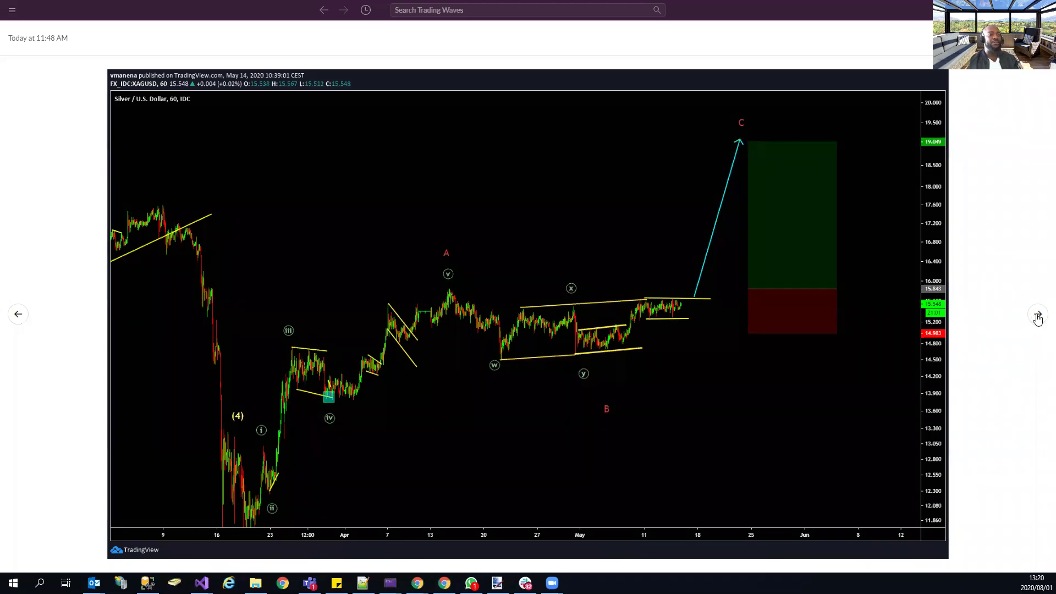
Show the August 01 XAGUSD 4h chart, mark the May breakout and the July levels around 19.000, and clear the markings.
click(1038, 315)
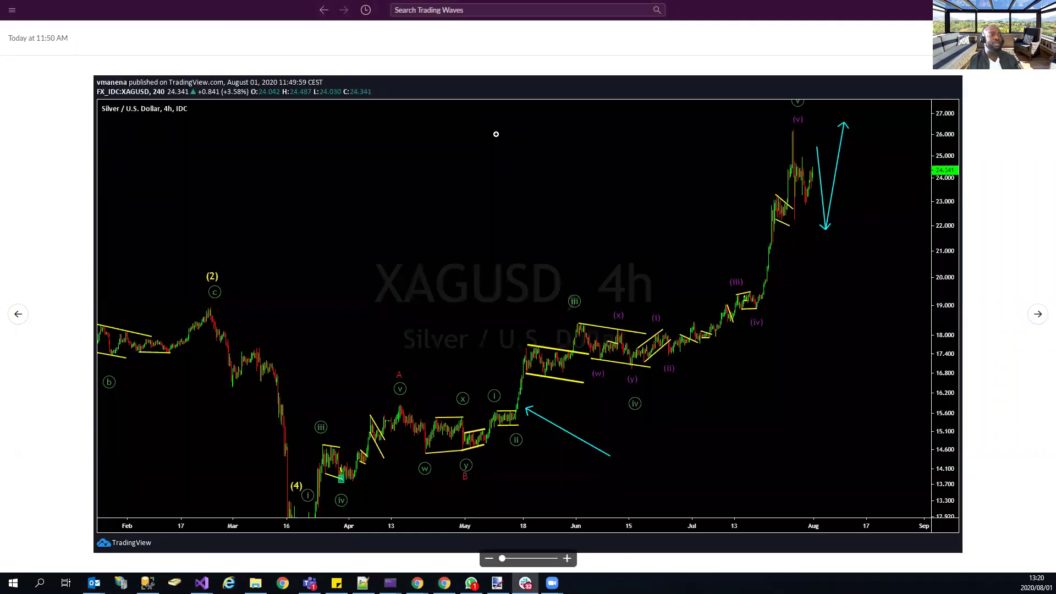
drag(498, 410, 556, 410)
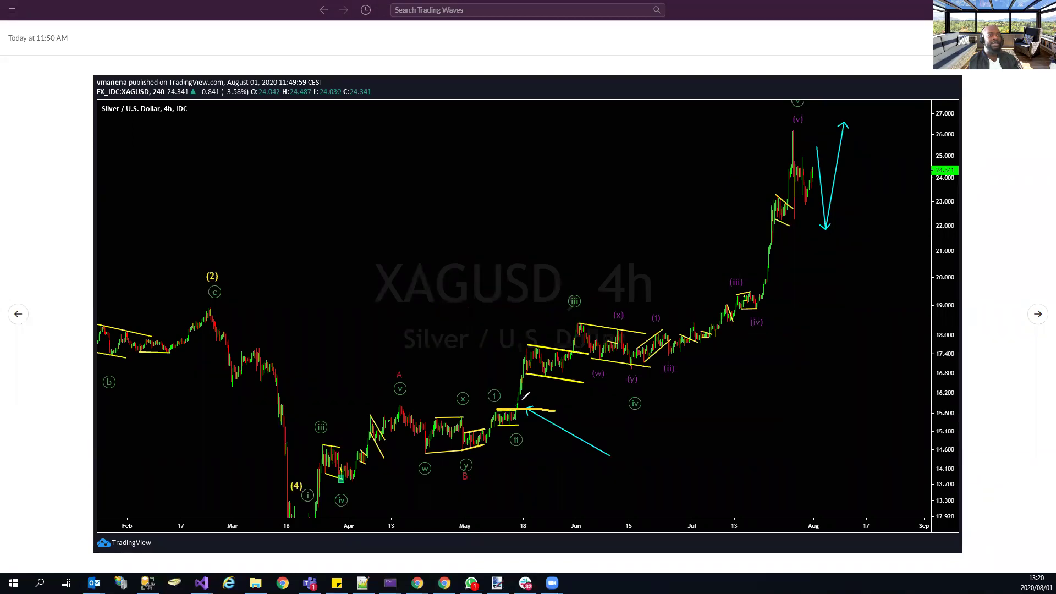
drag(929, 306, 655, 299)
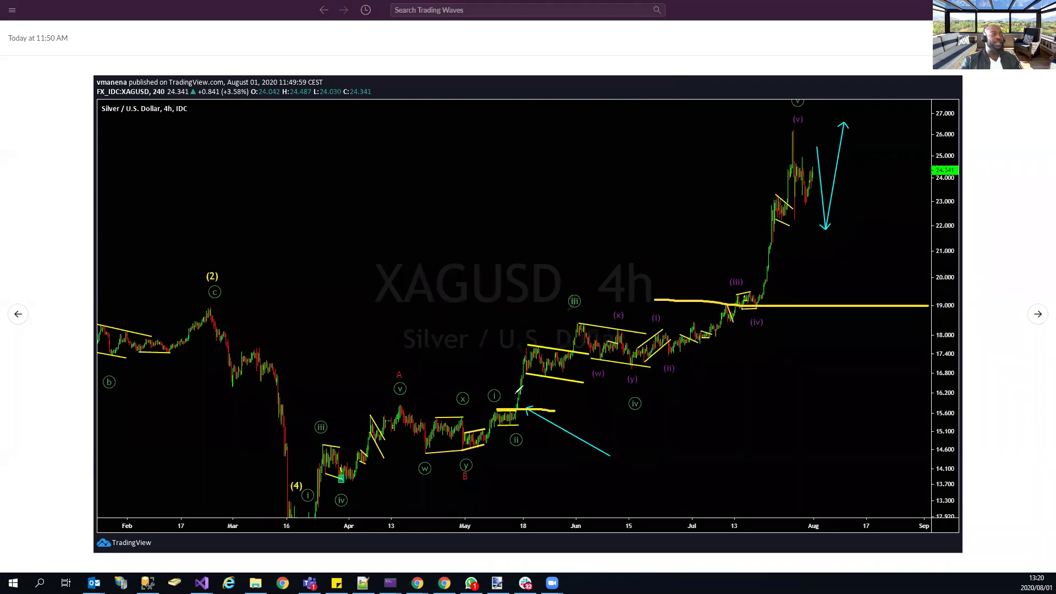
drag(677, 331, 712, 342)
drag(700, 329, 705, 283)
drag(932, 287, 671, 285)
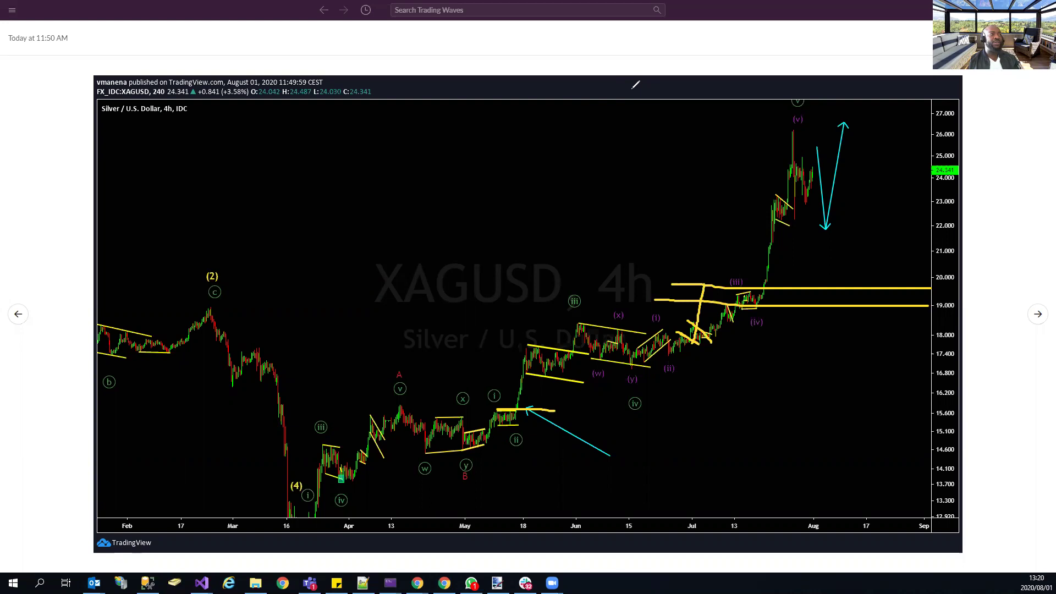
key(Escape)
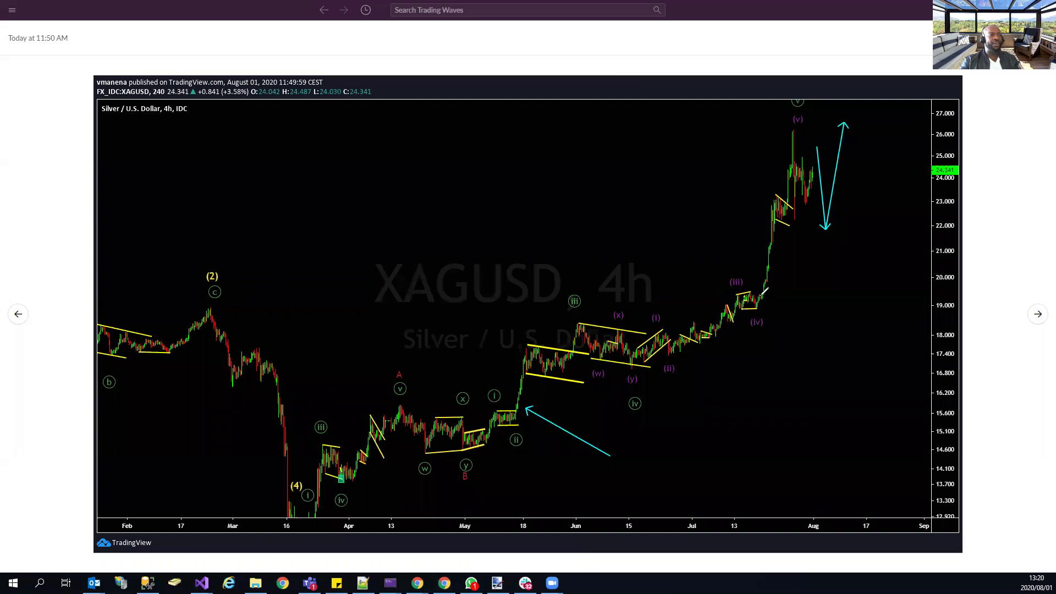
Highlight the wave (iv) consolidation on the silver chart, sketch its breakout up to about 21.000, and clear the drawing.
drag(759, 294, 765, 298)
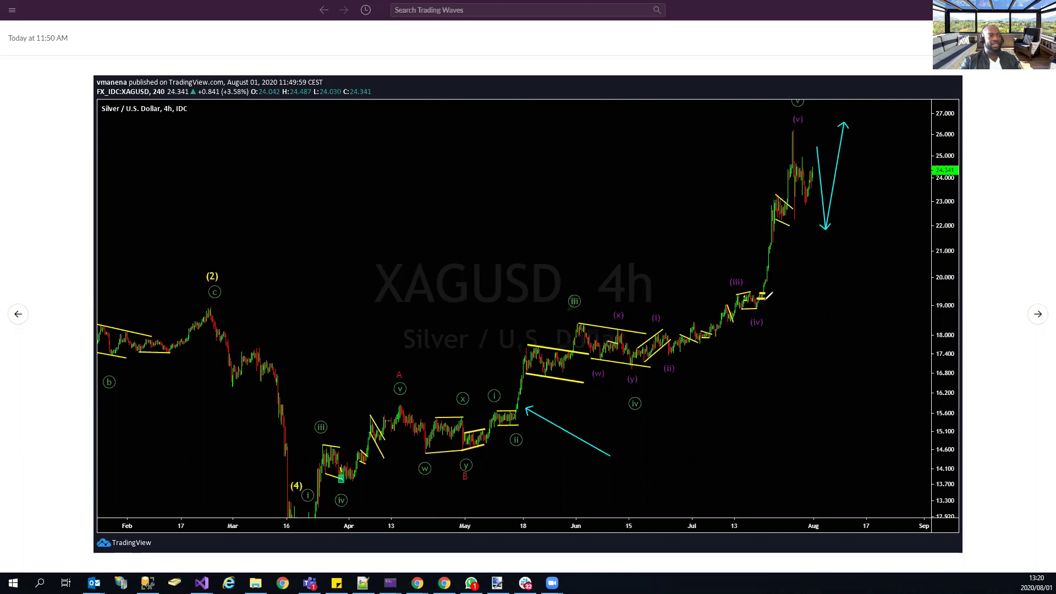
mouse_move(745, 296)
mouse_down()
mouse_move(739, 308)
mouse_move(752, 287)
mouse_move(762, 308)
mouse_move(738, 293)
mouse_move(751, 289)
mouse_move(731, 297)
mouse_move(764, 305)
mouse_move(772, 249)
mouse_move(757, 249)
mouse_up()
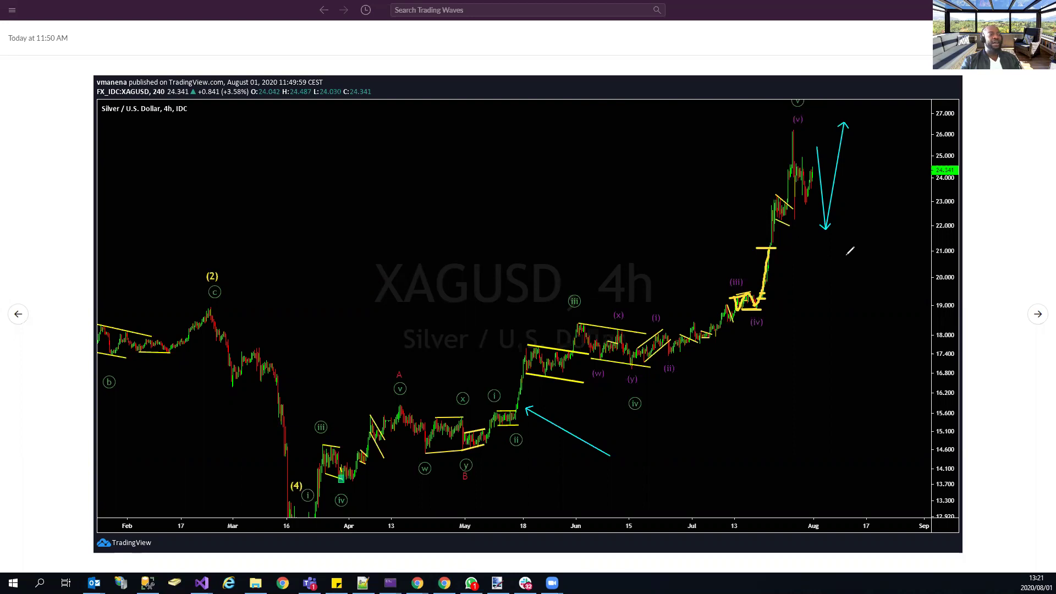
key(e)
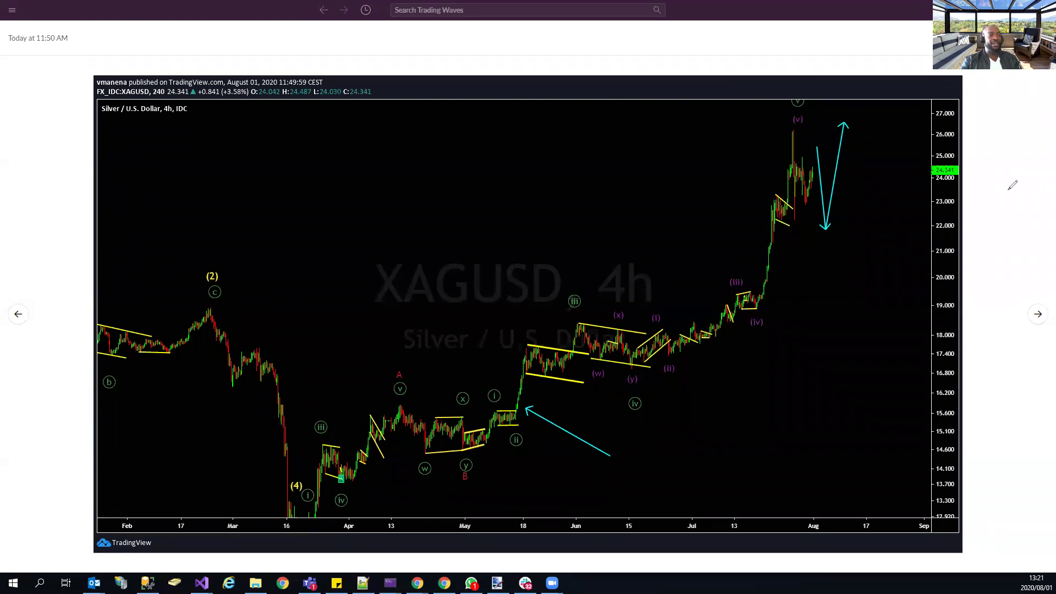
key(Escape)
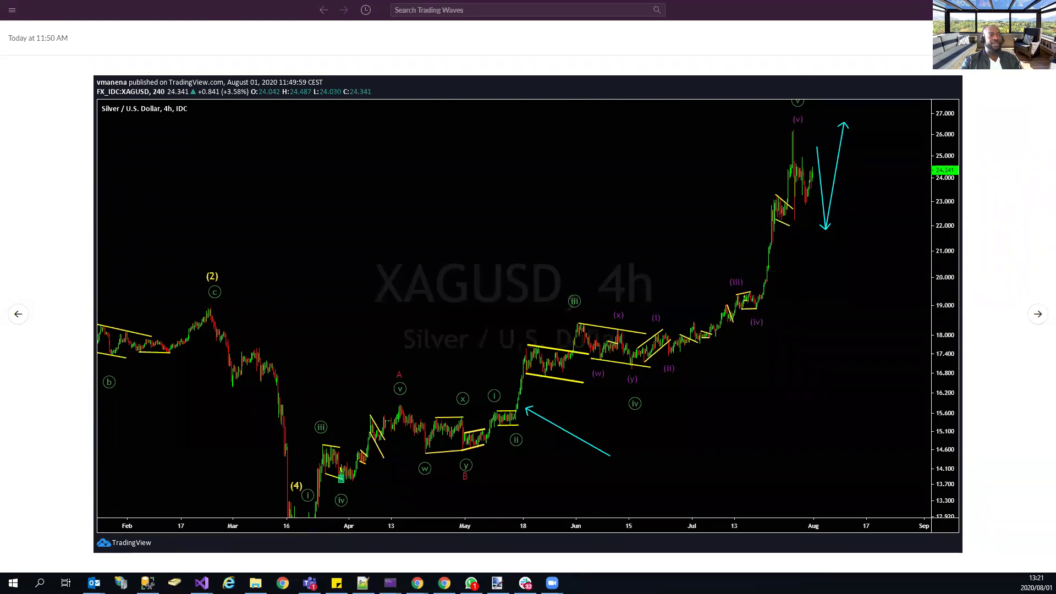
Show the July 06 USDJPY hourly chart, mark the rising consolidation, entry line at 107.345 and stop level at 108.233, and clear the markings.
click(1038, 315)
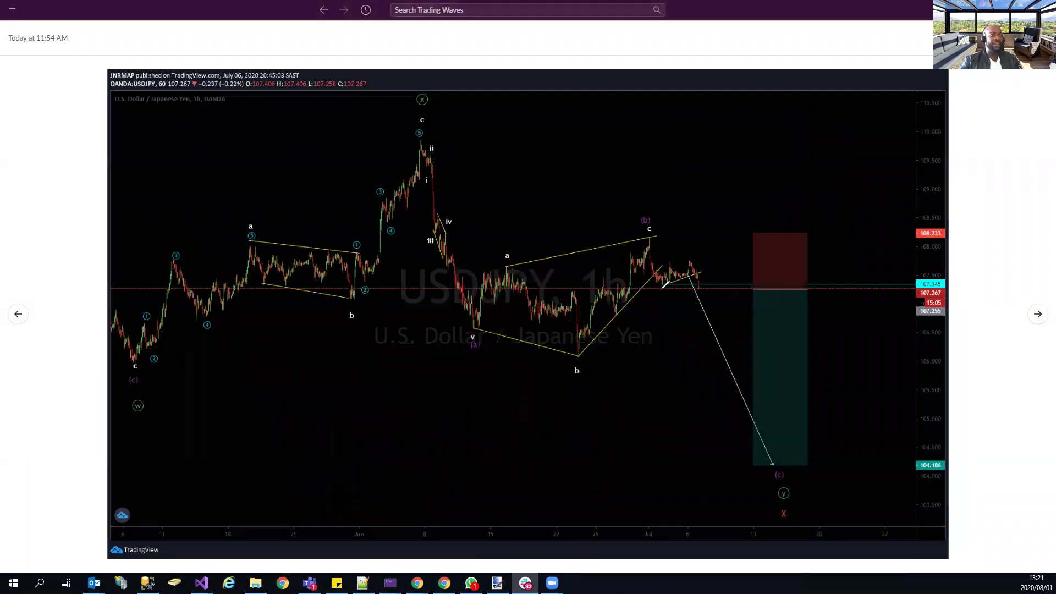
drag(661, 288, 702, 268)
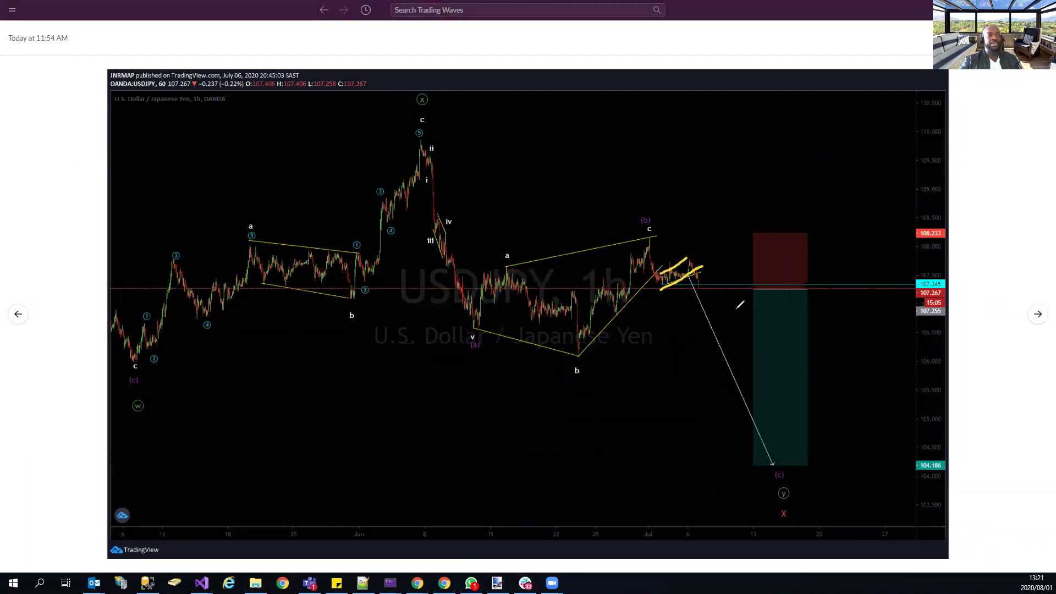
drag(679, 284, 742, 287)
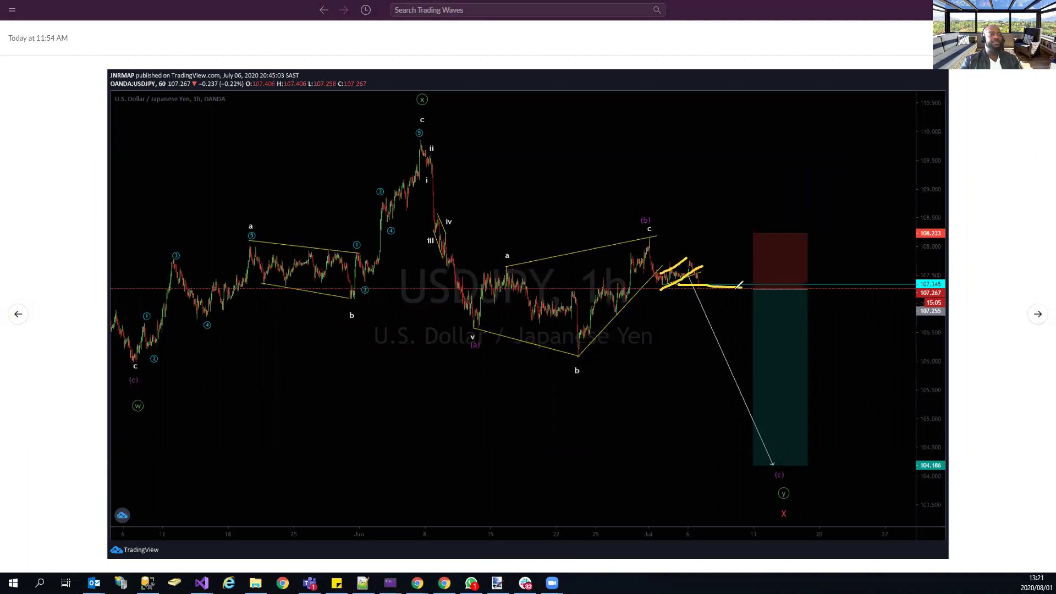
drag(667, 231, 751, 231)
key(Escape)
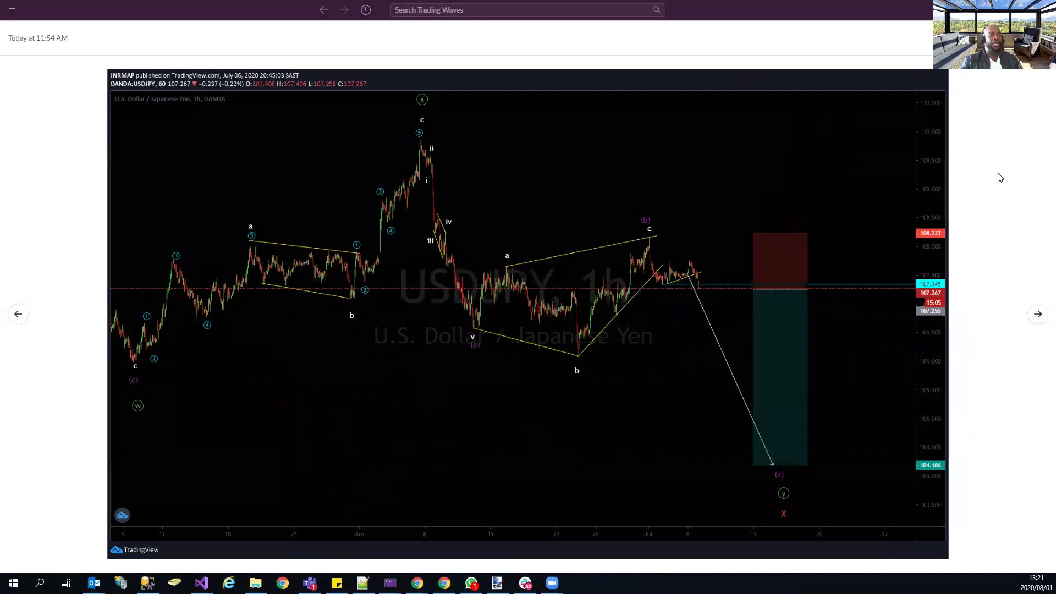
Show the August 01 USDJPY hourly chart, mark the rising consolidation, trace the decline to the 104.186 target, and clear the markings.
click(1038, 316)
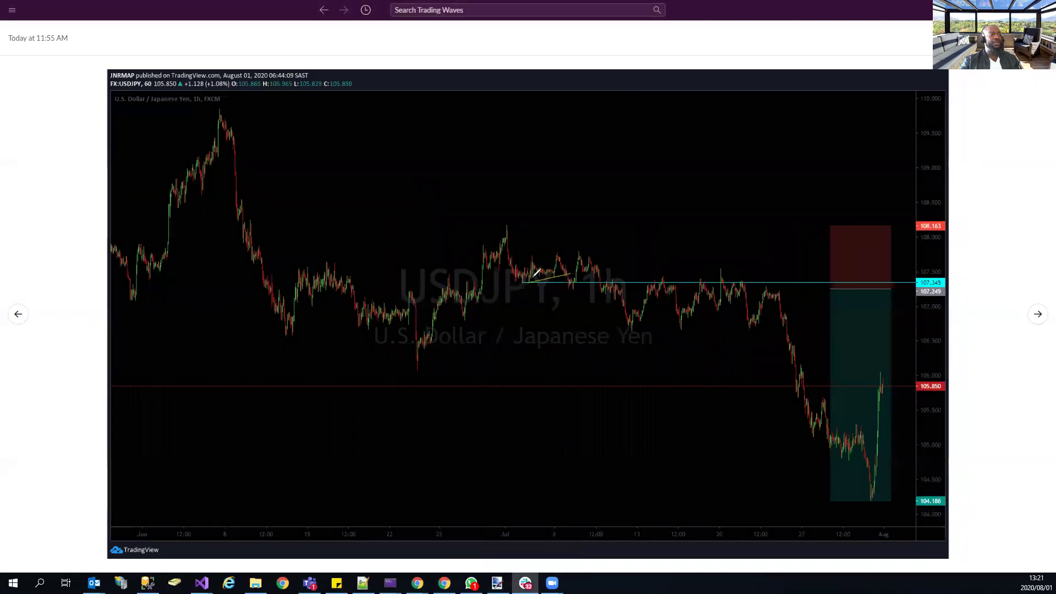
drag(518, 282, 648, 257)
mouse_move(570, 273)
mouse_down()
mouse_move(775, 350)
mouse_move(870, 499)
mouse_move(826, 497)
mouse_up()
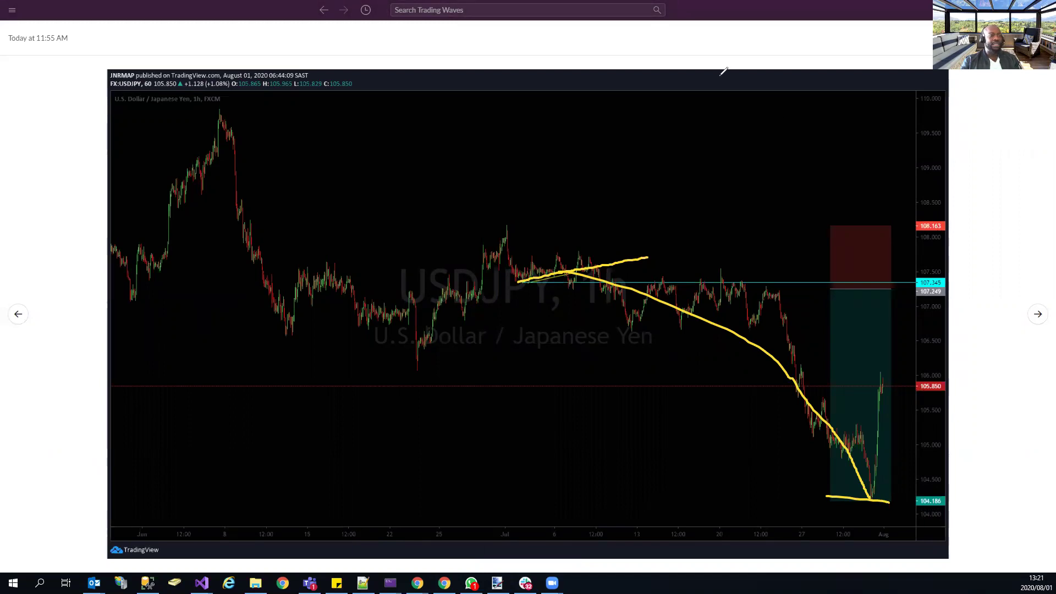
key(Escape)
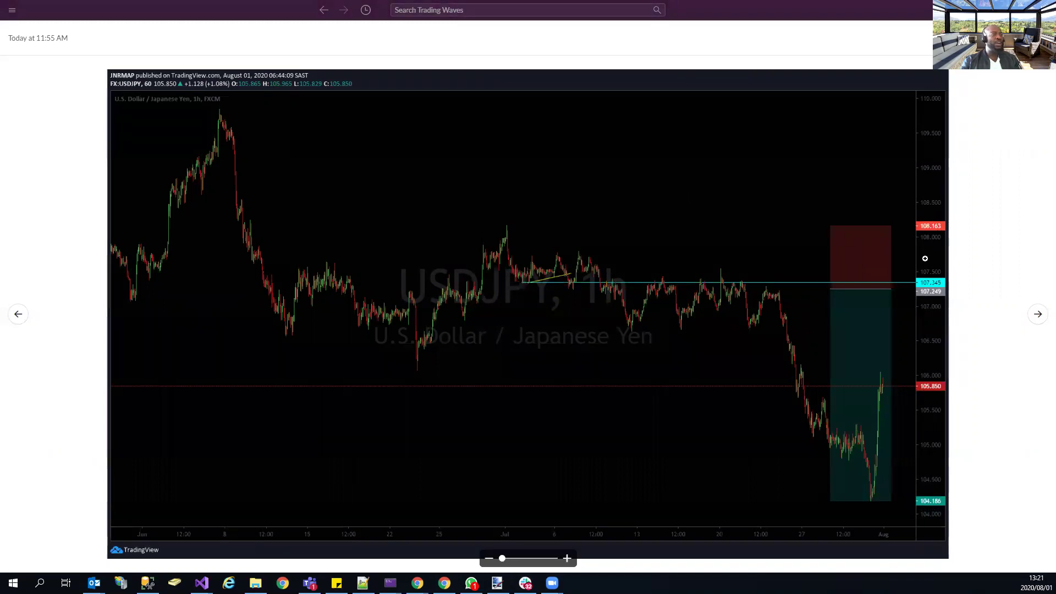
Show the July 27 and August 01 GBPJPY hourly charts, marking the wave (2) trendline and the 138.504 target level.
click(1038, 318)
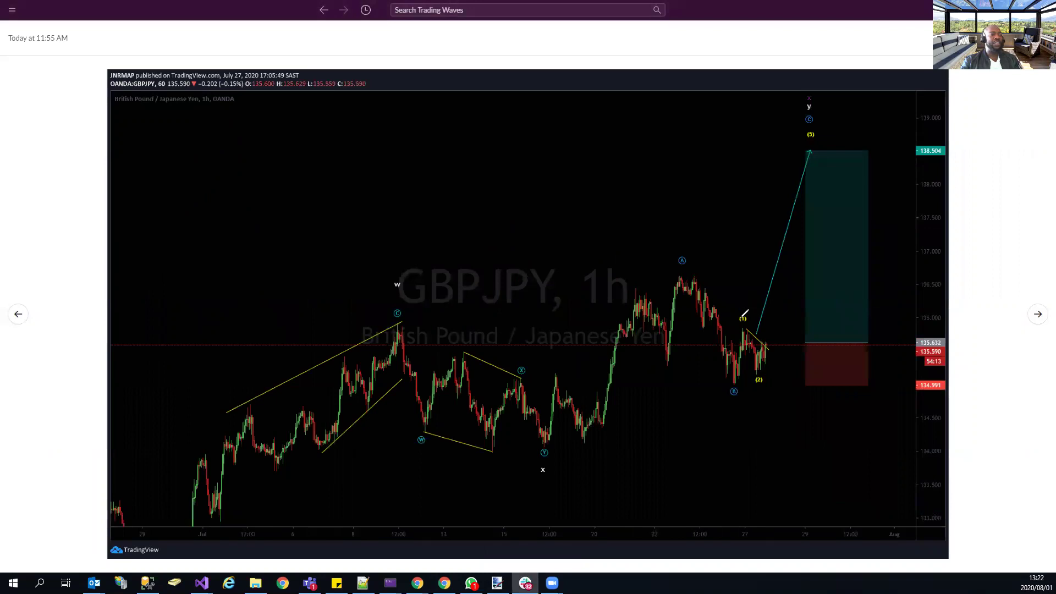
drag(781, 357, 741, 319)
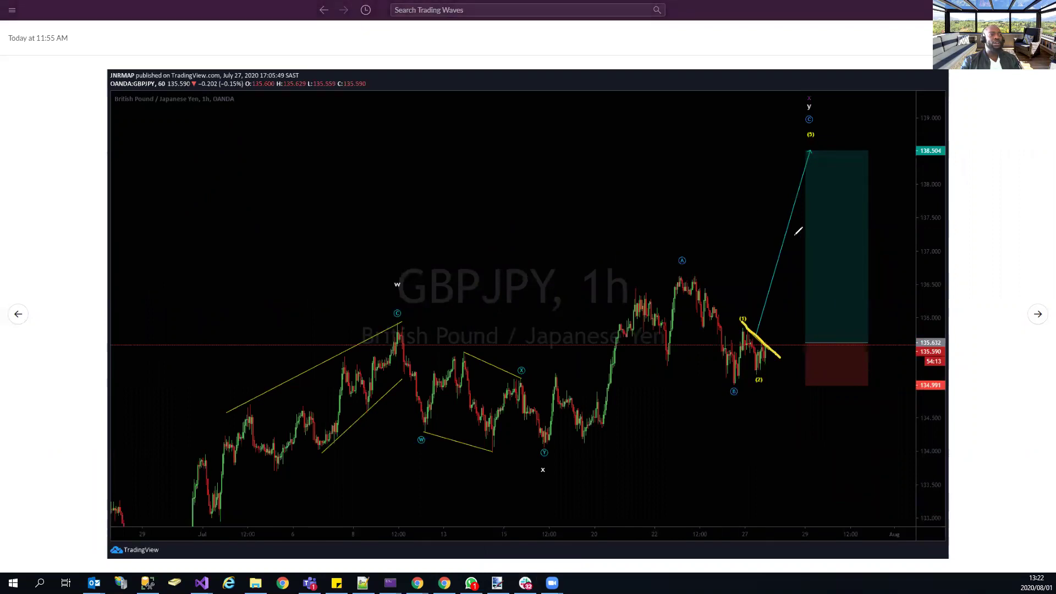
drag(791, 151, 834, 153)
key(Escape)
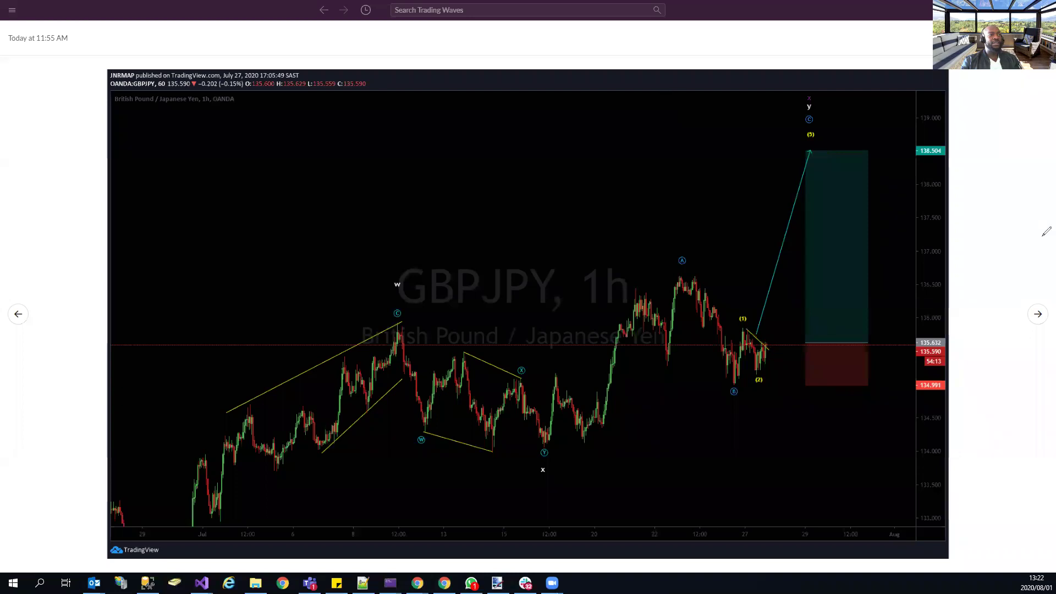
click(1039, 316)
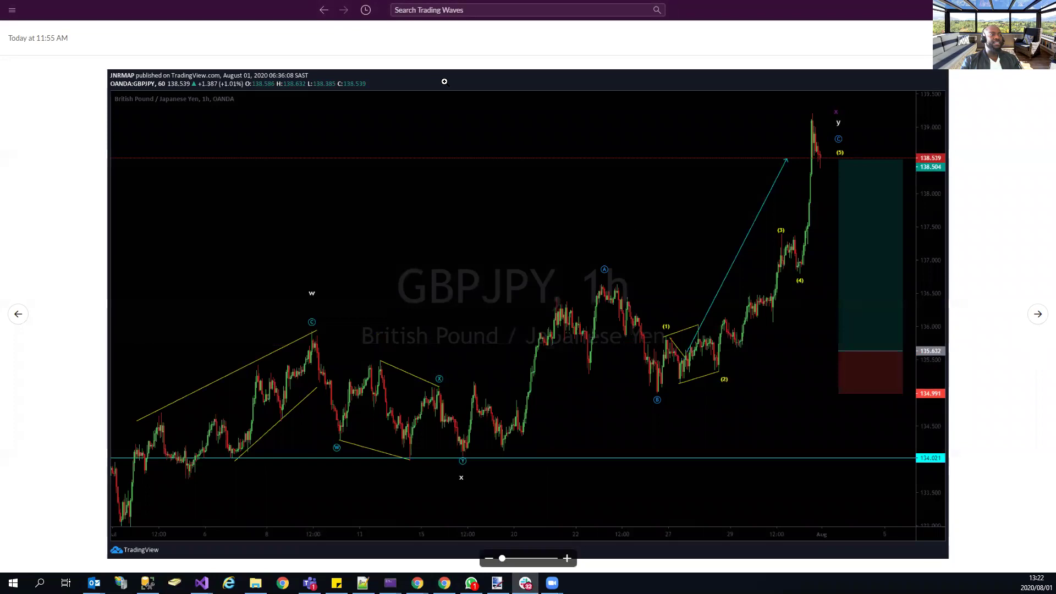
drag(855, 160, 774, 161)
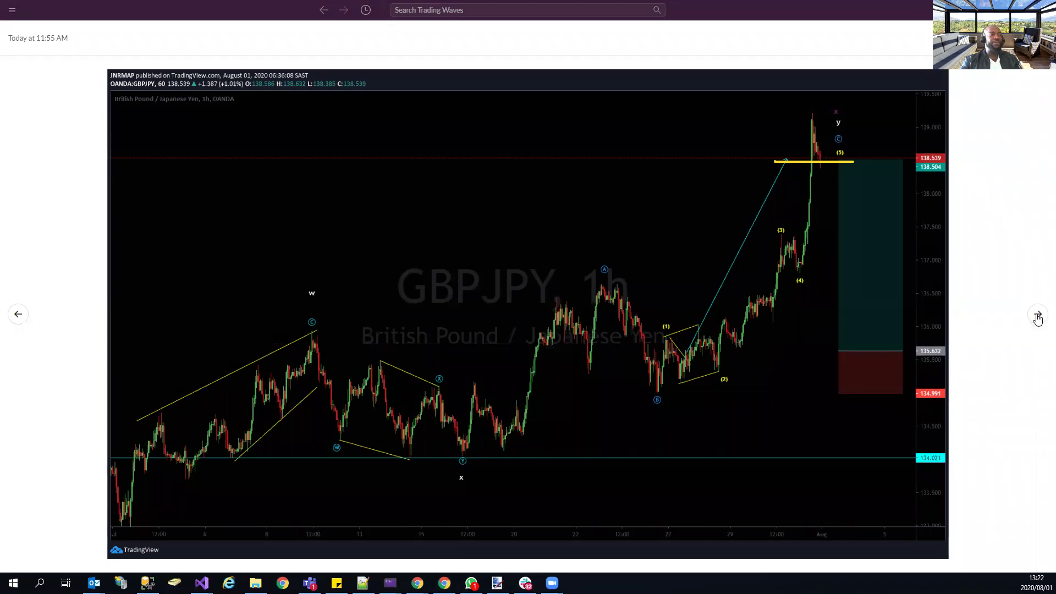
Show the July 27 and August 01 EURJPY hourly charts, mark the projected rise, entry, recent high and 125.549 target, and clear the markings.
click(1037, 317)
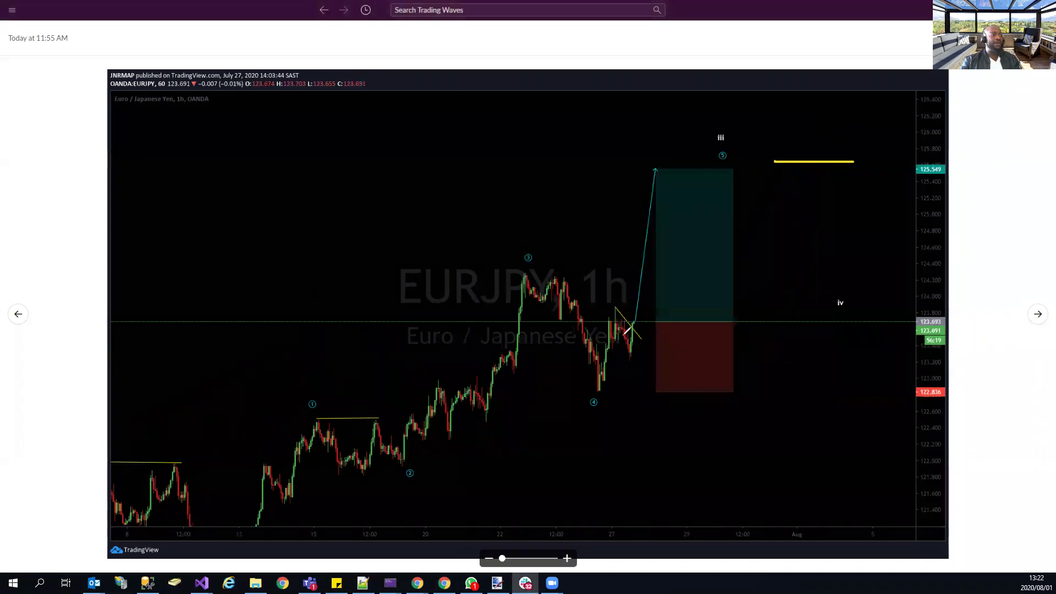
mouse_move(630, 326)
mouse_down()
mouse_move(643, 171)
mouse_move(680, 169)
mouse_up()
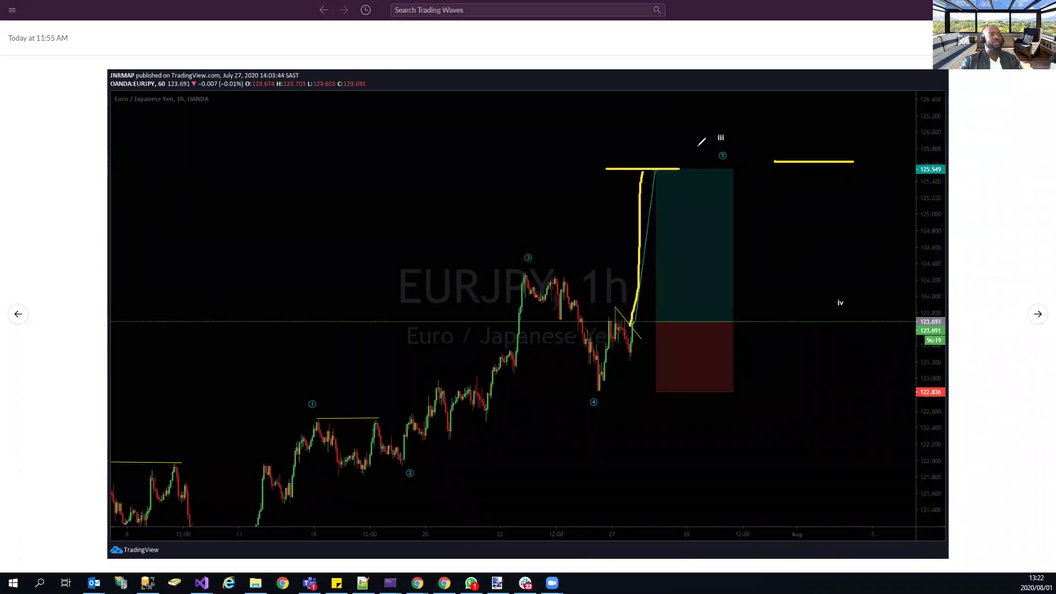
click(1039, 317)
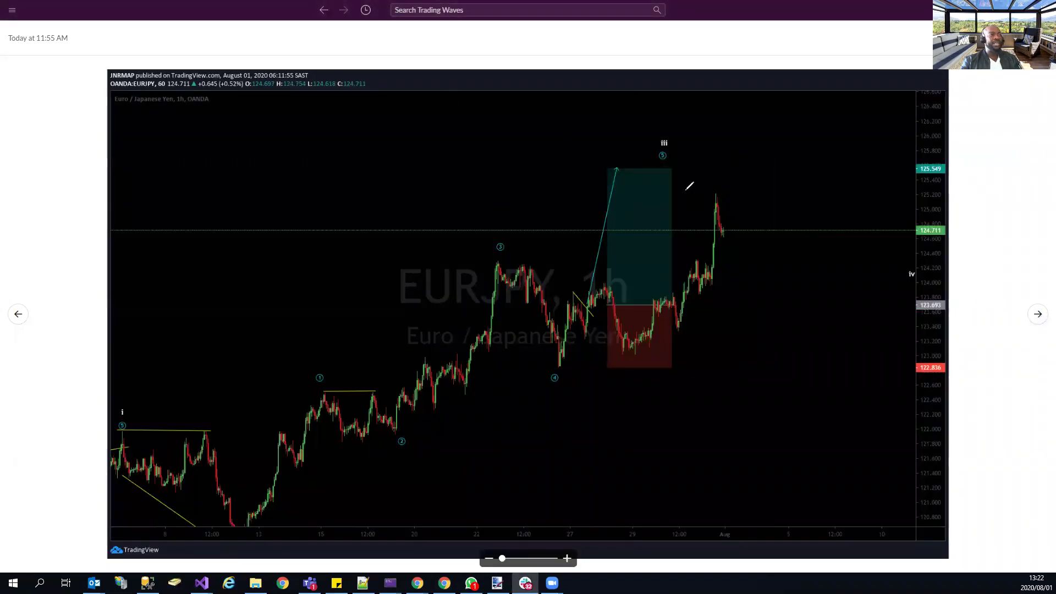
drag(684, 190, 754, 191)
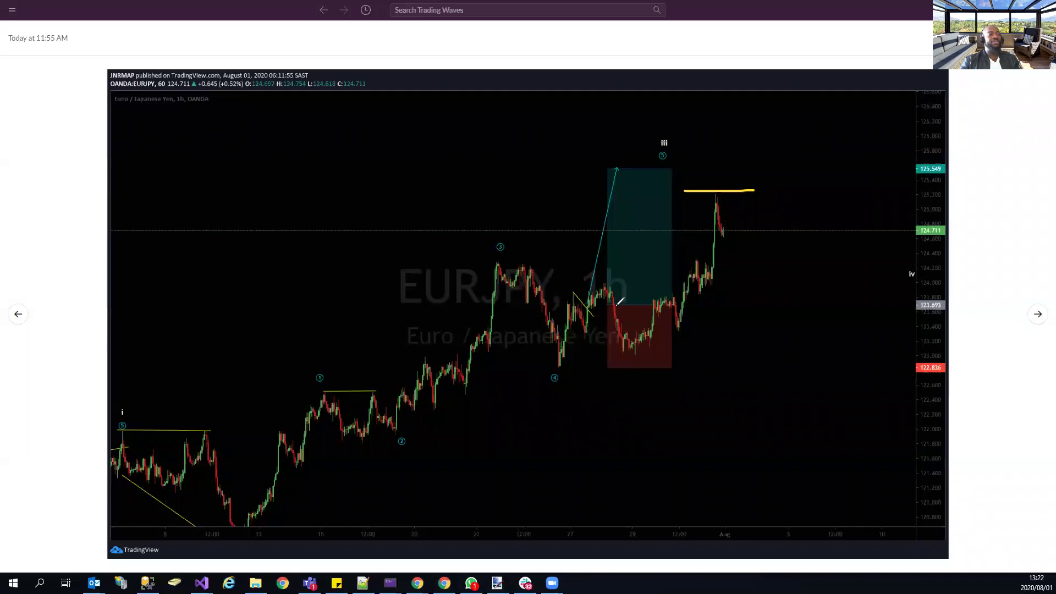
drag(522, 294, 619, 304)
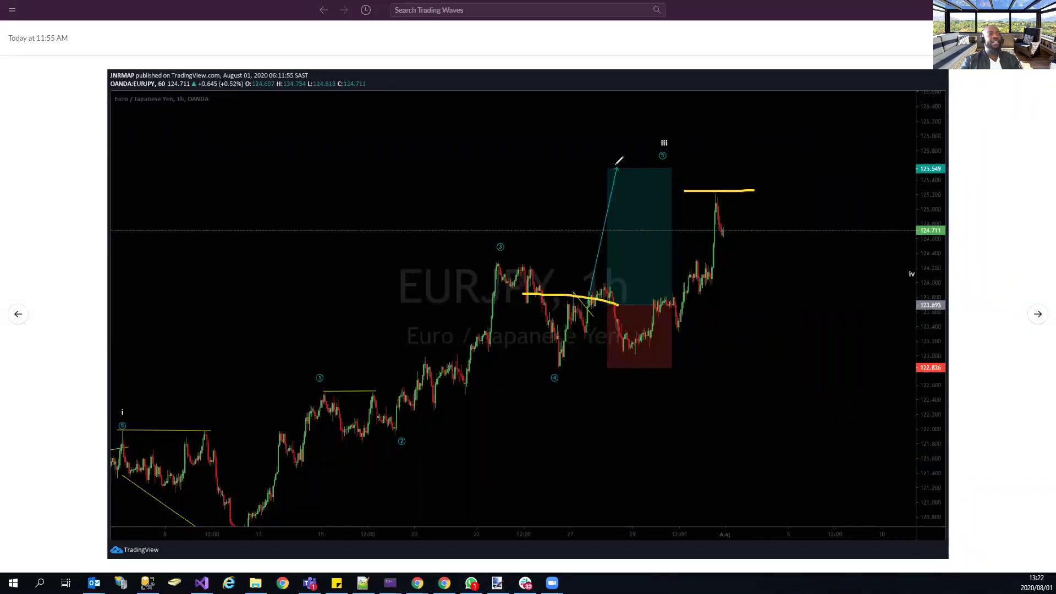
drag(615, 166, 671, 166)
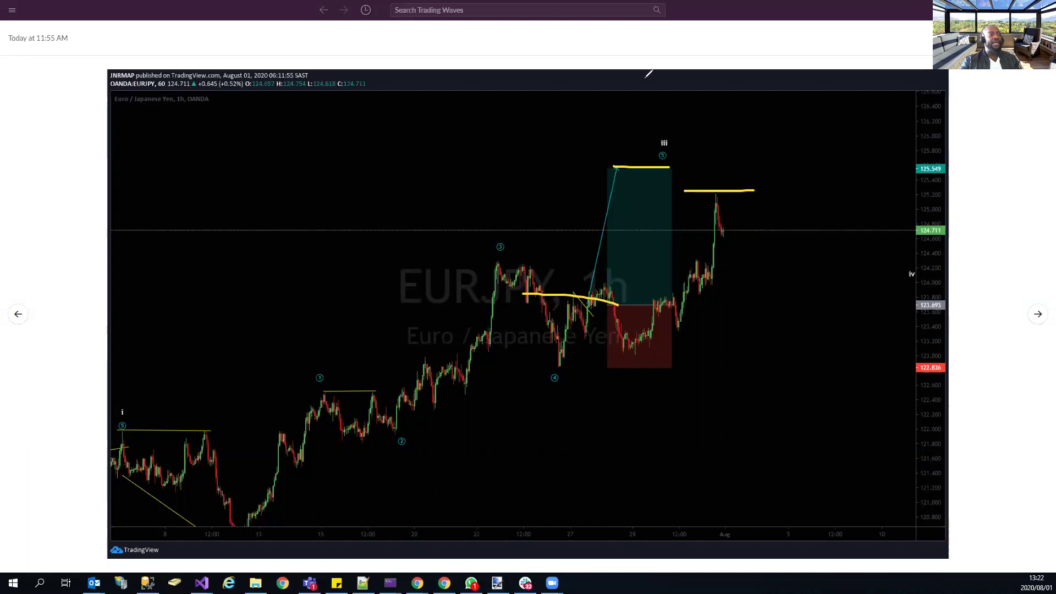
key(Escape)
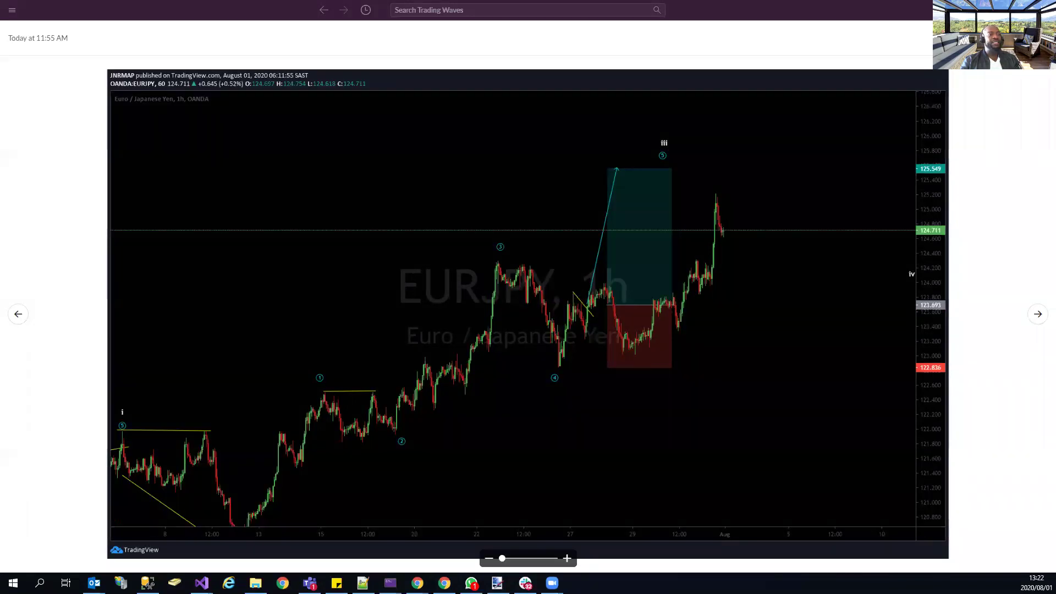
Show the July 29 CHFJPY hourly chart, mark the 114.889 entry level, sketch the wave B correction and a possible drop, and clear the drawings.
click(1038, 315)
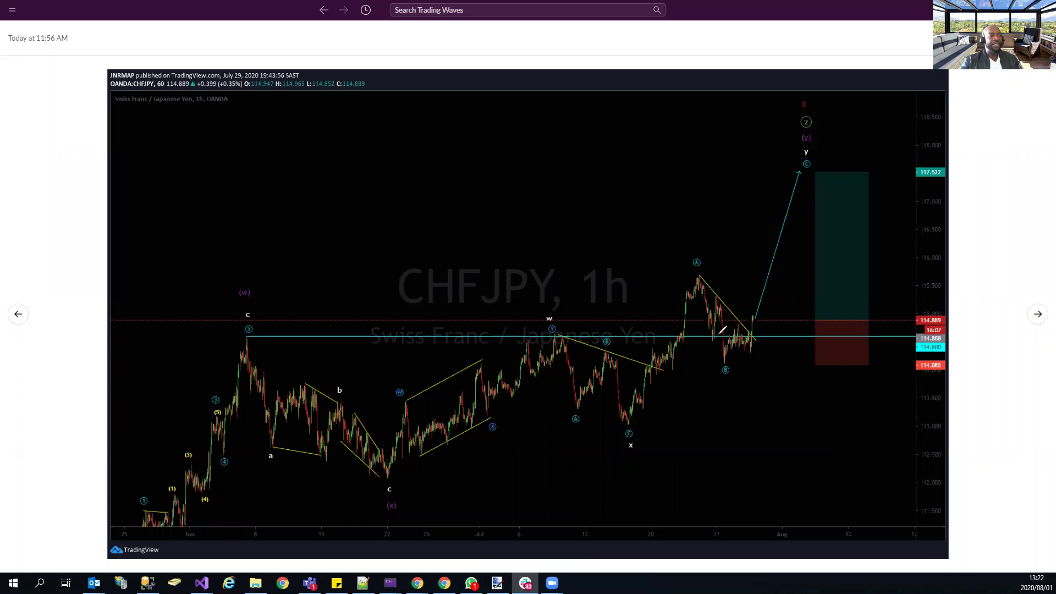
drag(724, 320, 842, 320)
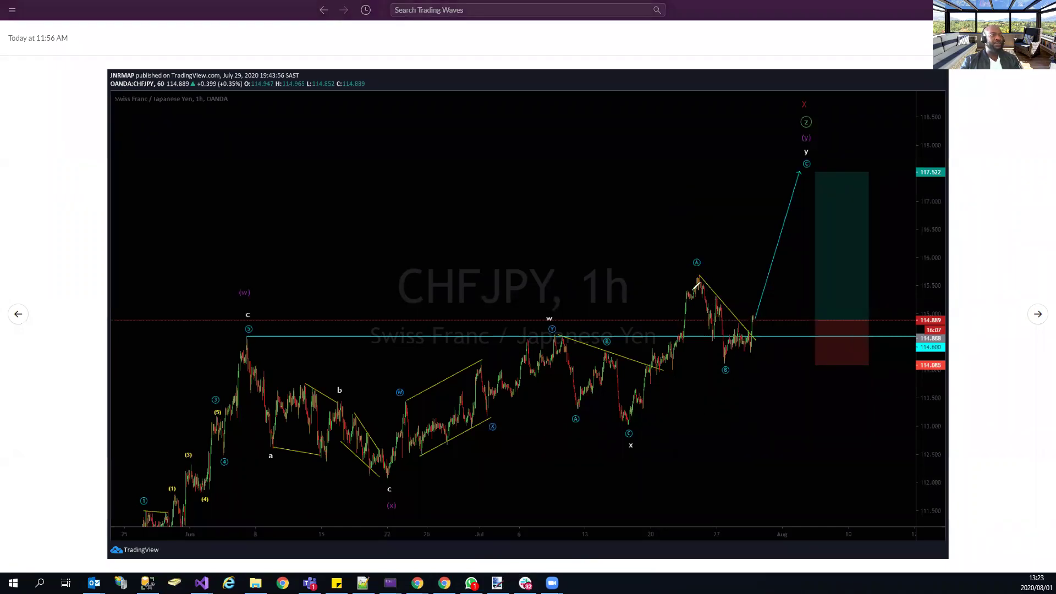
mouse_move(699, 272)
mouse_down()
mouse_move(709, 333)
mouse_move(715, 299)
mouse_move(729, 356)
mouse_move(742, 325)
mouse_move(748, 347)
mouse_move(755, 312)
mouse_up()
mouse_move(741, 349)
mouse_down()
mouse_move(751, 331)
mouse_move(762, 337)
mouse_move(783, 366)
mouse_move(783, 391)
mouse_up()
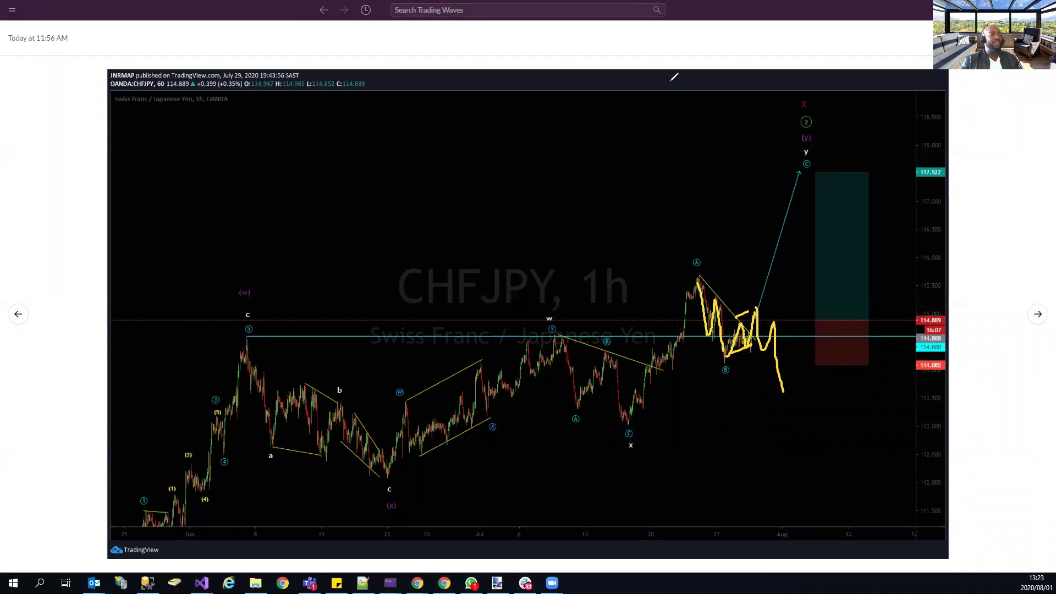
key(e)
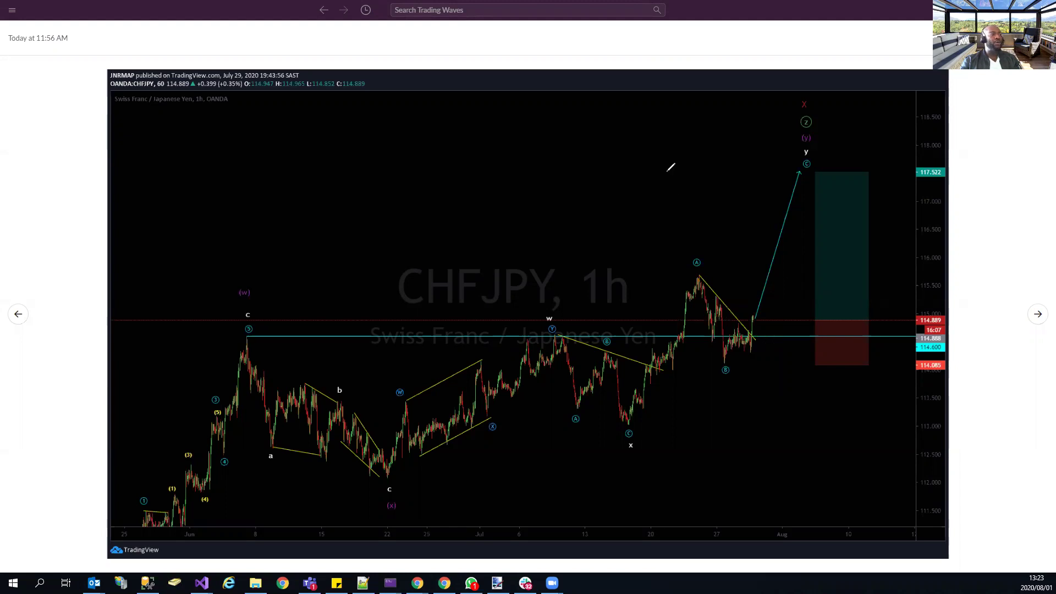
Show the August 01 CHFJPY hourly chart, underline the latest price peak, and clear the marking.
click(1038, 315)
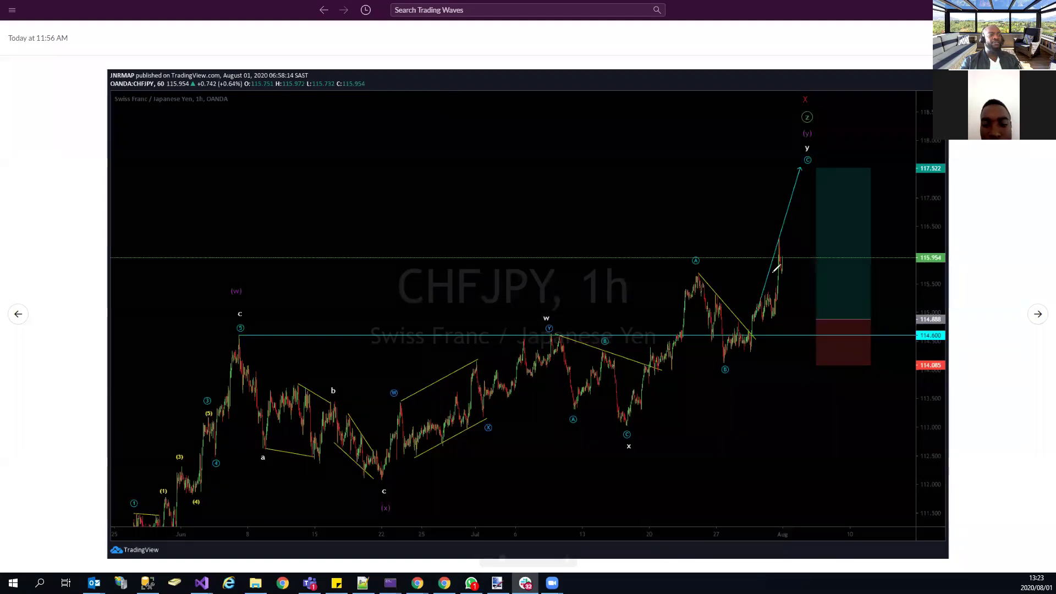
drag(768, 238, 805, 239)
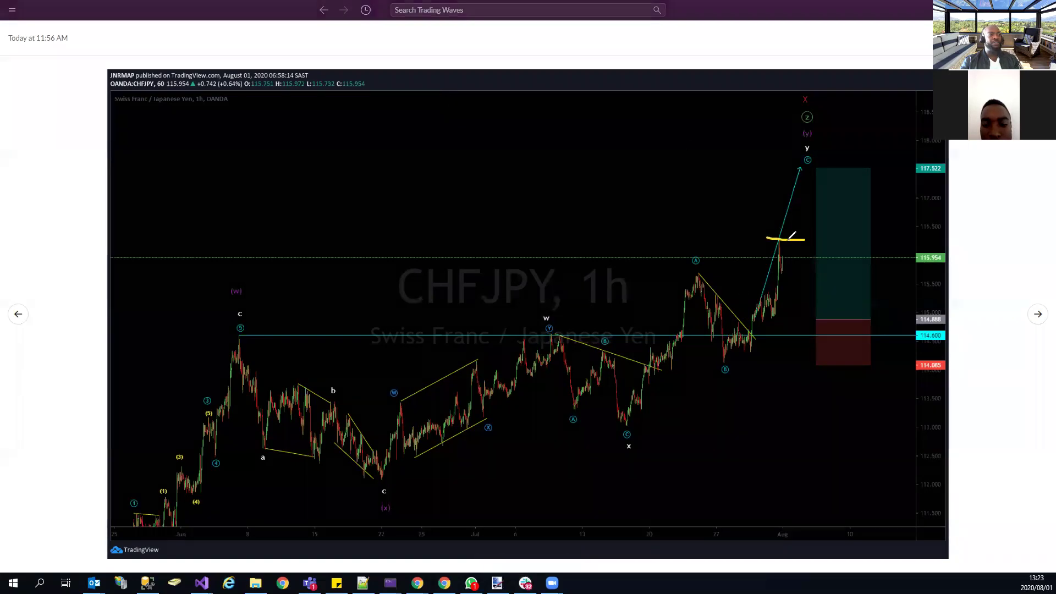
click(666, 84)
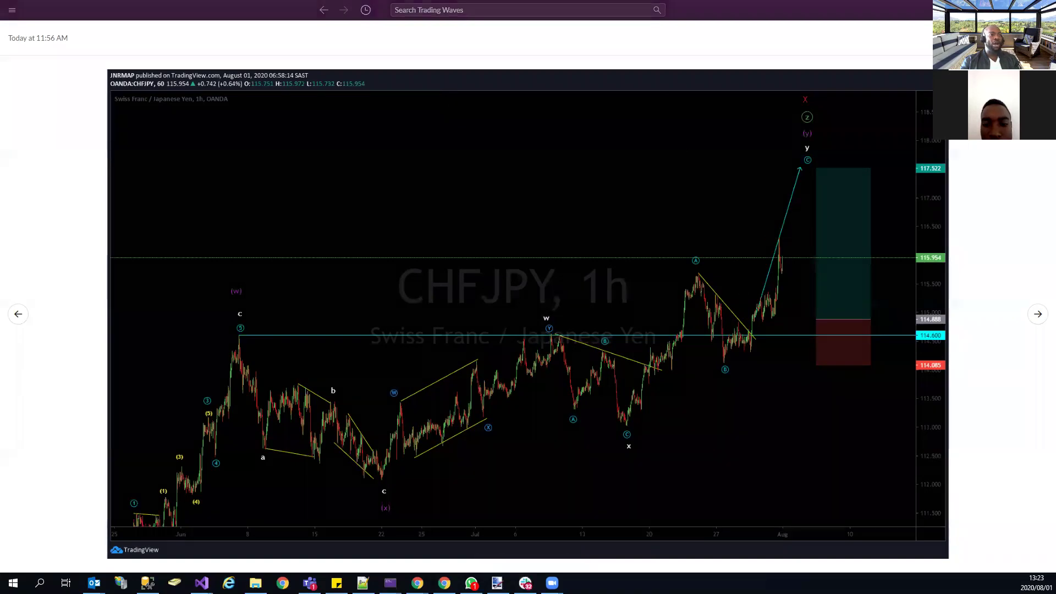
Show the July 28 CADJPY 4h chart, mark the small consolidation around the entry, and trace the decline from the wave (ii) high.
click(1038, 314)
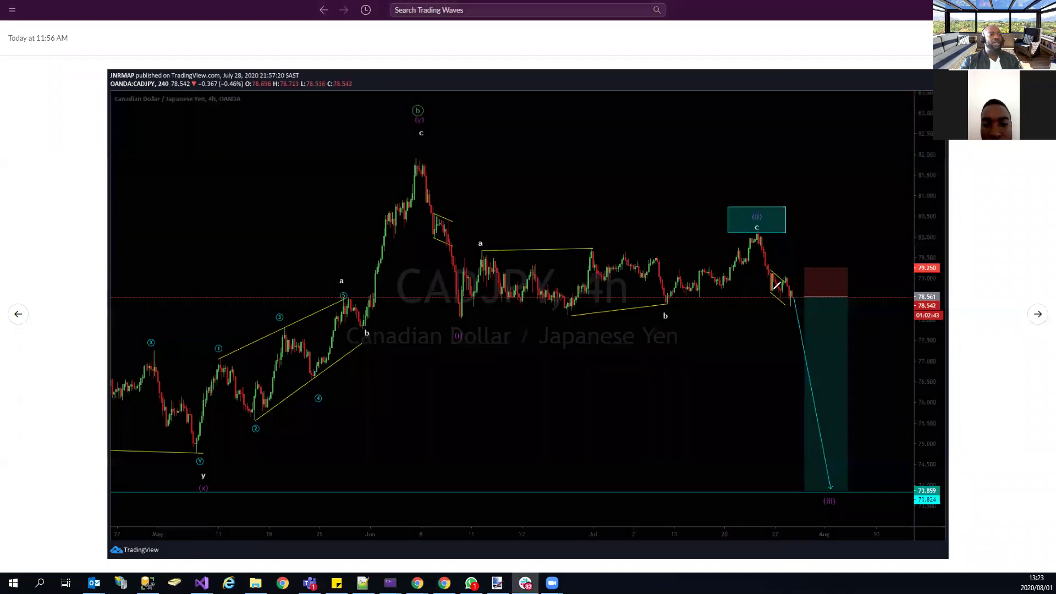
drag(757, 295, 783, 300)
drag(754, 279, 811, 277)
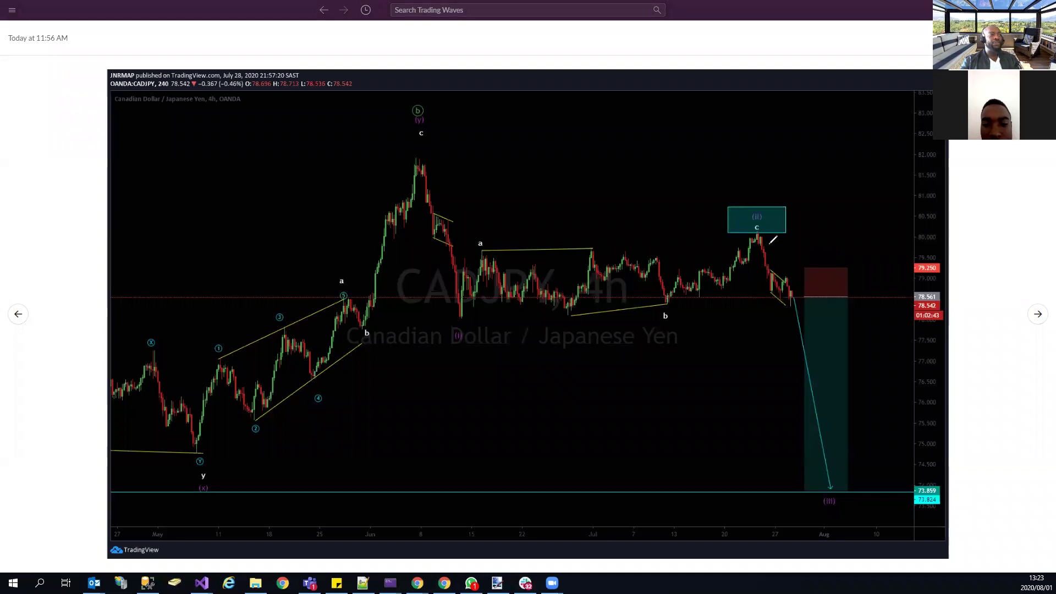
mouse_move(757, 236)
mouse_down()
mouse_move(805, 325)
mouse_move(815, 397)
mouse_up()
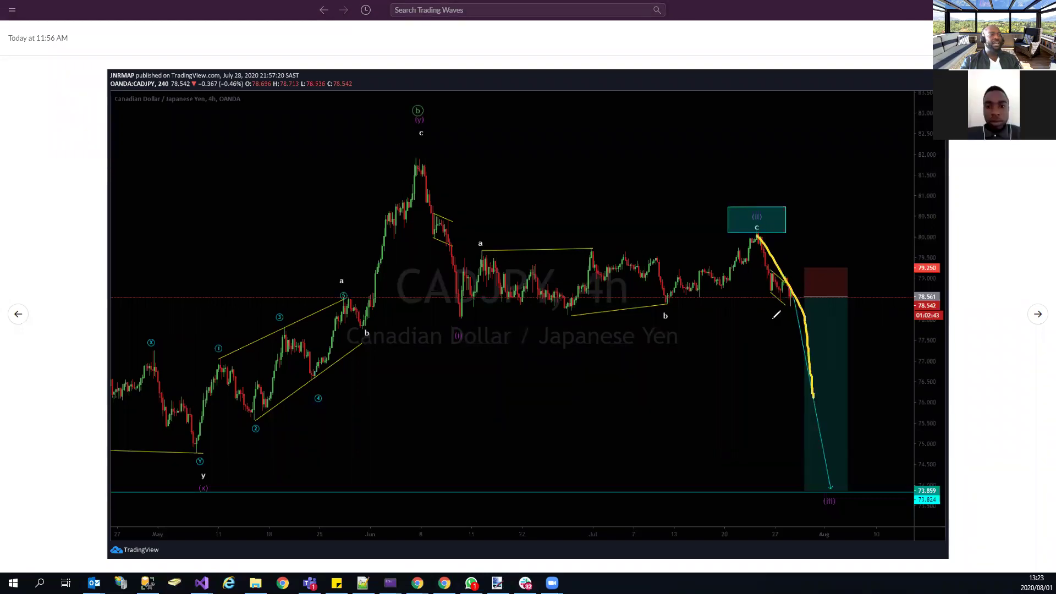
Show the August 01 CADJPY hourly chart, trace waves (i) and (ii) and the rebound after entry, sketch a sharp upward spike, and clear the drawings.
click(1040, 318)
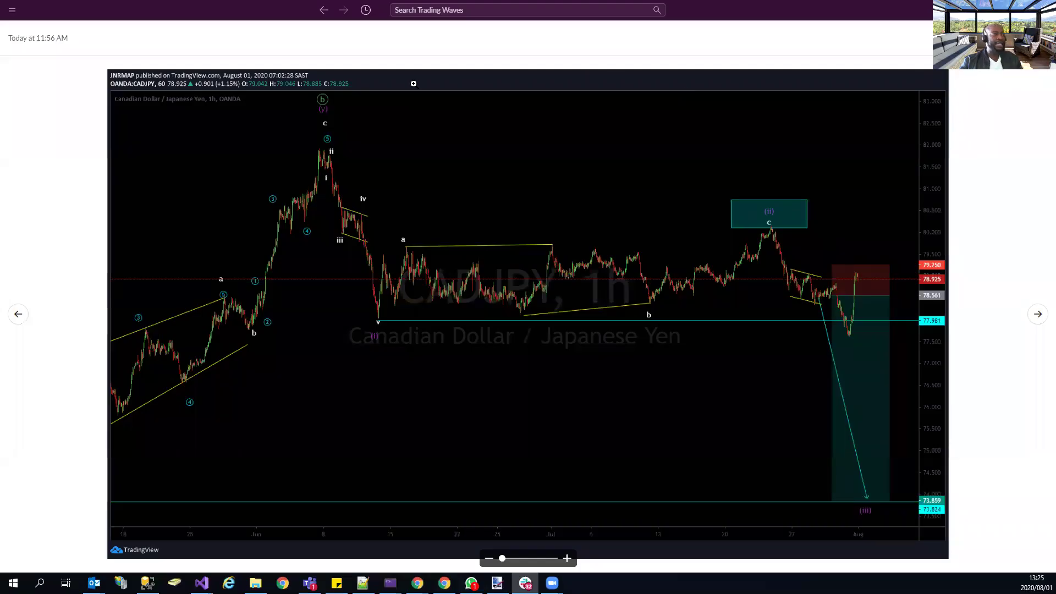
mouse_move(327, 144)
mouse_down()
mouse_move(383, 308)
mouse_move(767, 243)
mouse_up()
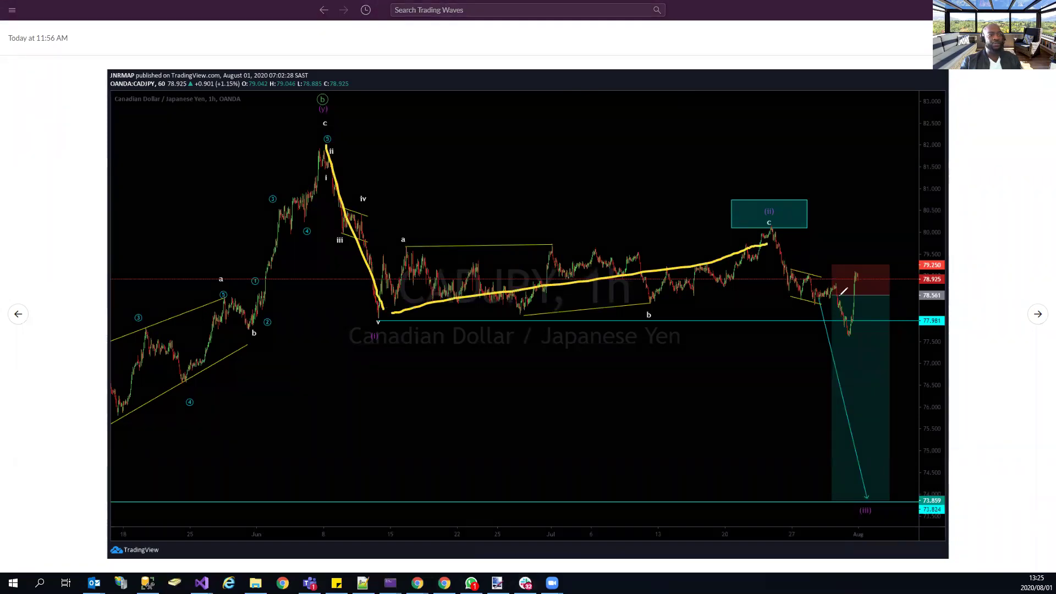
mouse_move(786, 302)
mouse_down()
mouse_move(862, 293)
mouse_move(843, 334)
mouse_move(850, 271)
mouse_move(880, 275)
mouse_up()
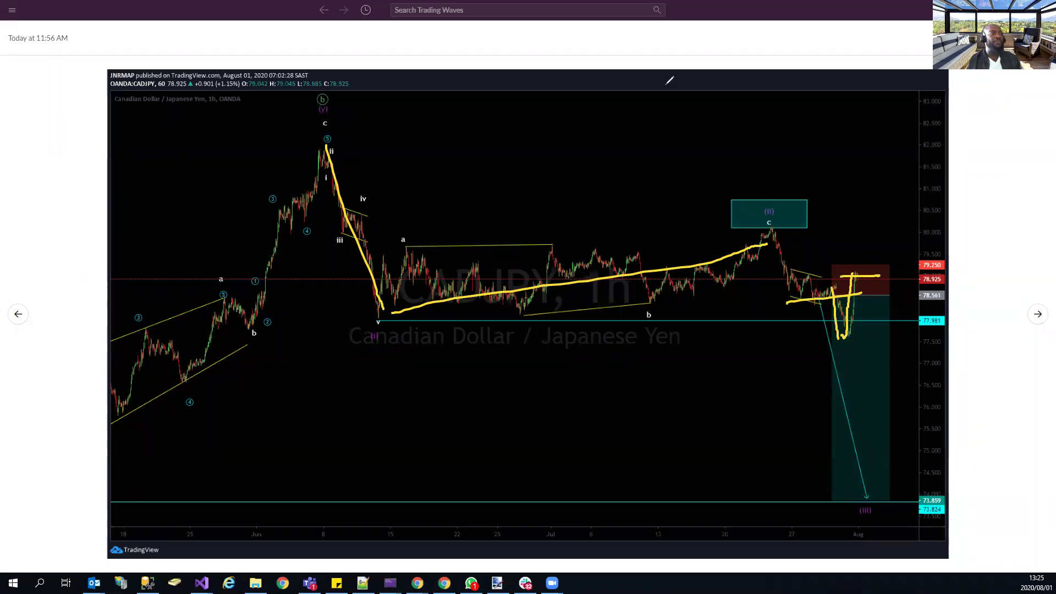
key(e)
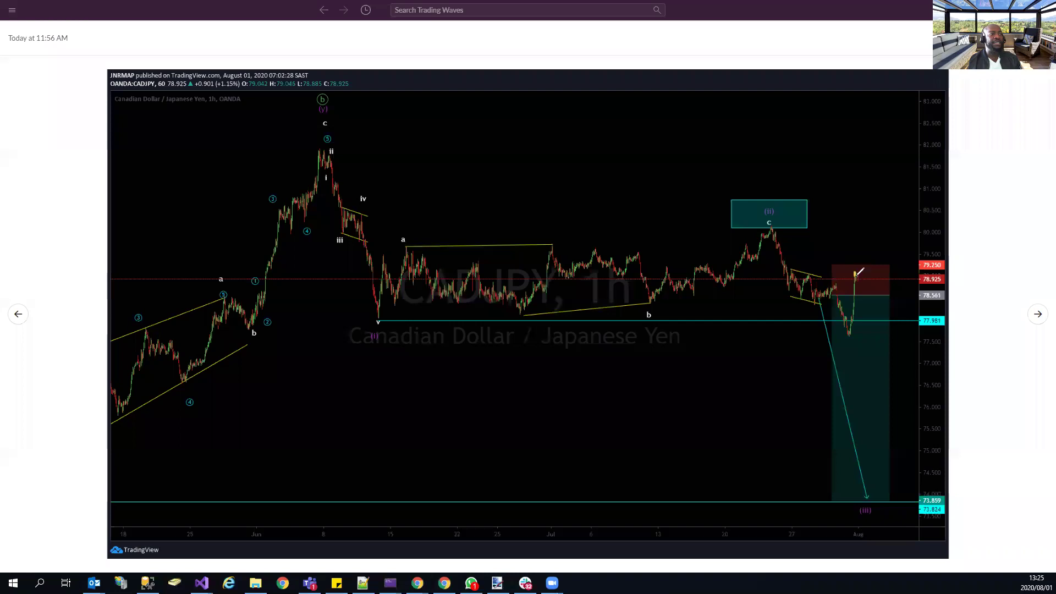
mouse_move(856, 275)
mouse_down()
mouse_move(867, 275)
mouse_move(866, 175)
mouse_up()
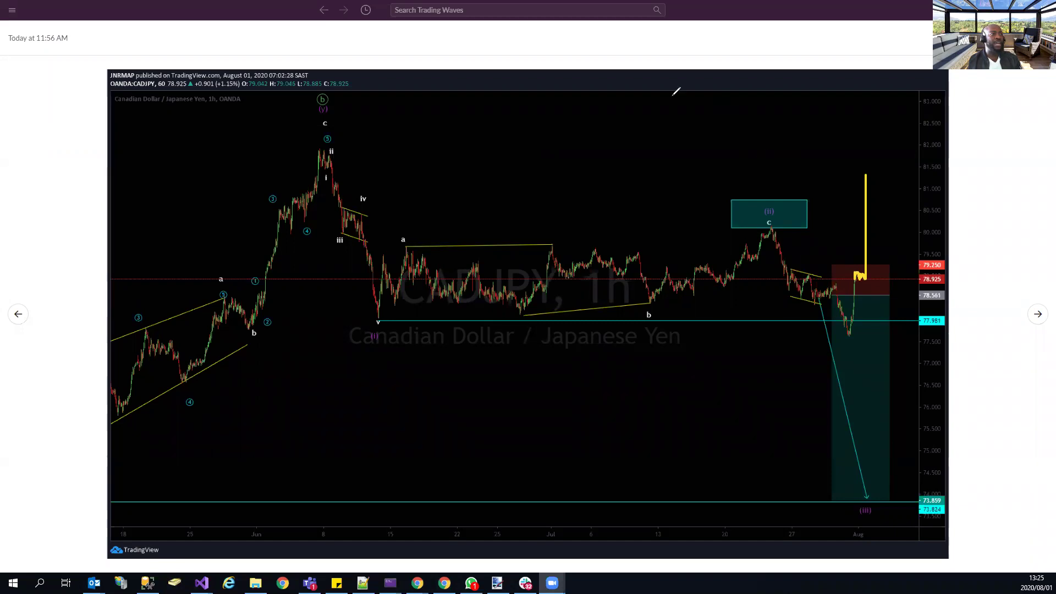
key(e)
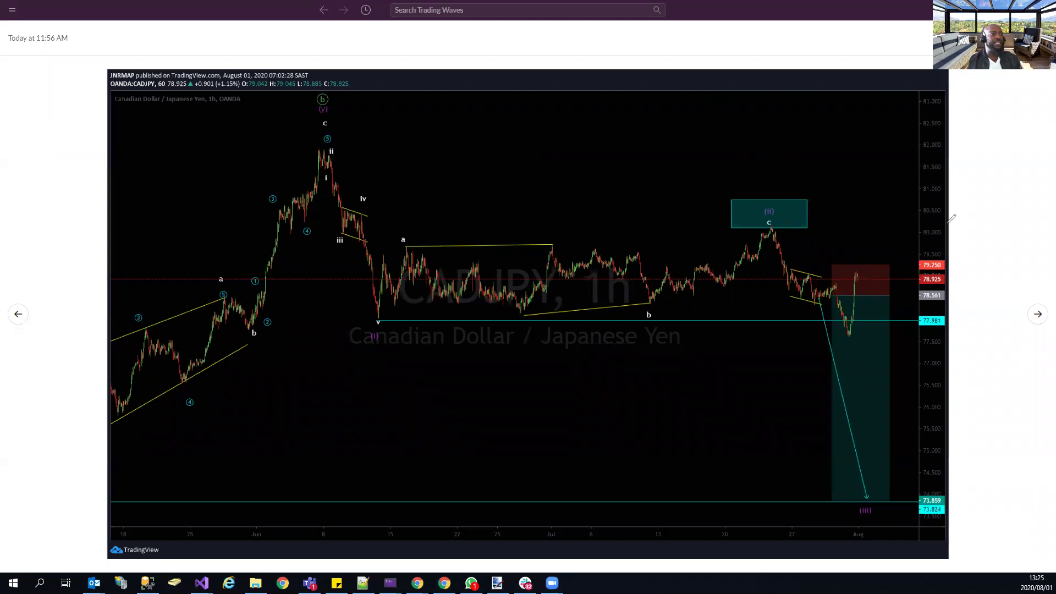
Show the July 21 and August 01 NZDCAD 4h charts, trace the latest rise and fall, clear it, and mark the entry level near 0.89055.
click(1037, 315)
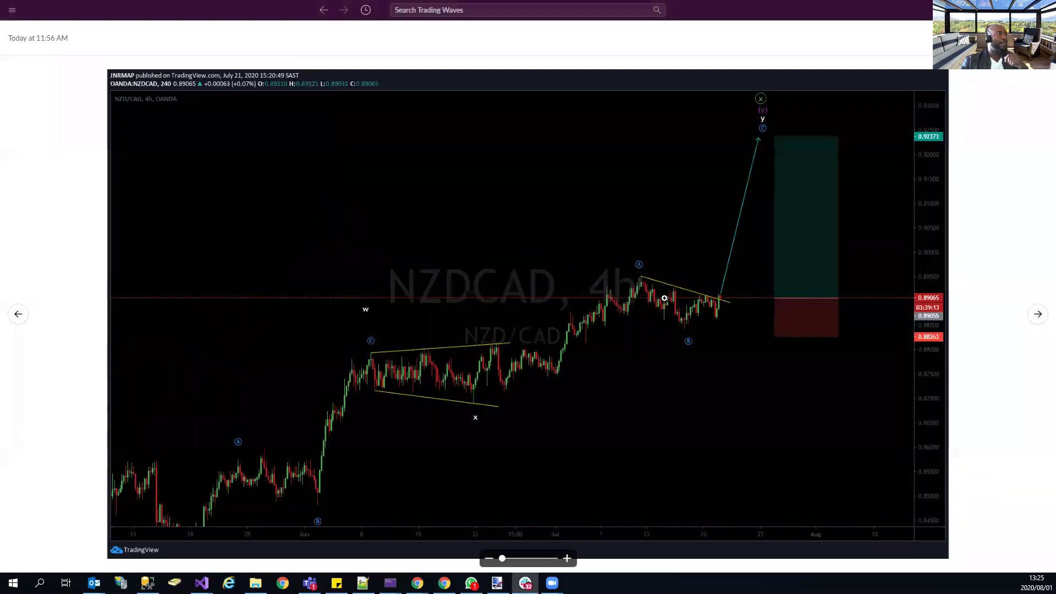
click(1039, 317)
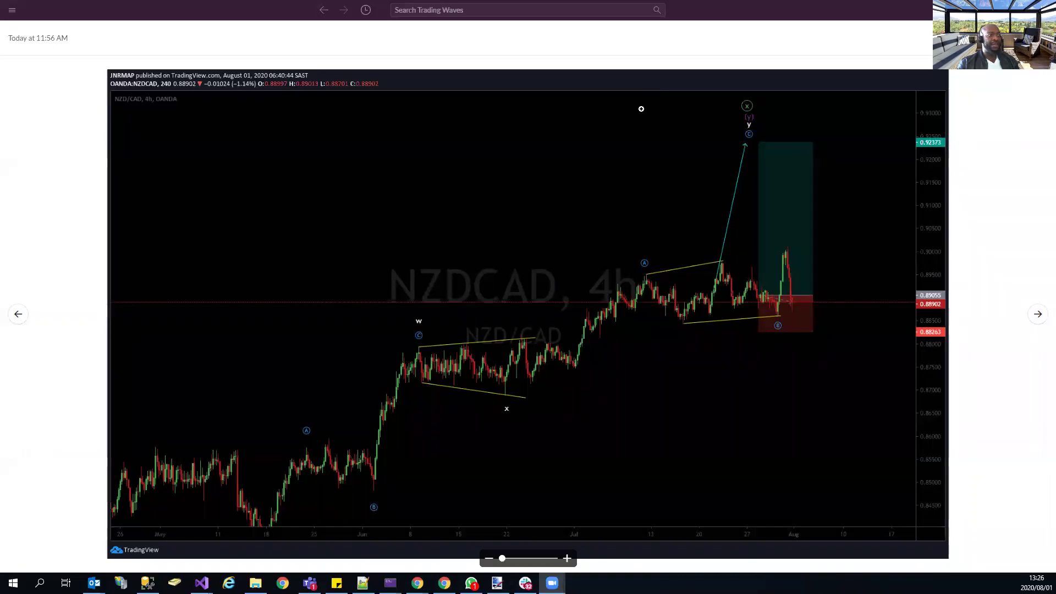
drag(724, 287, 791, 296)
drag(752, 293, 784, 244)
drag(789, 248, 805, 301)
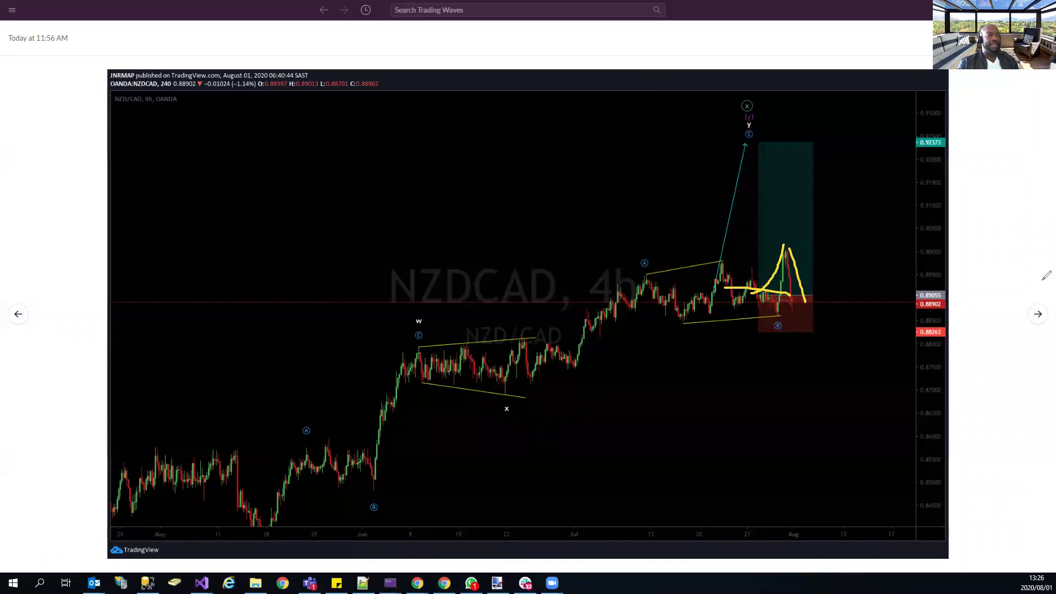
key(Escape)
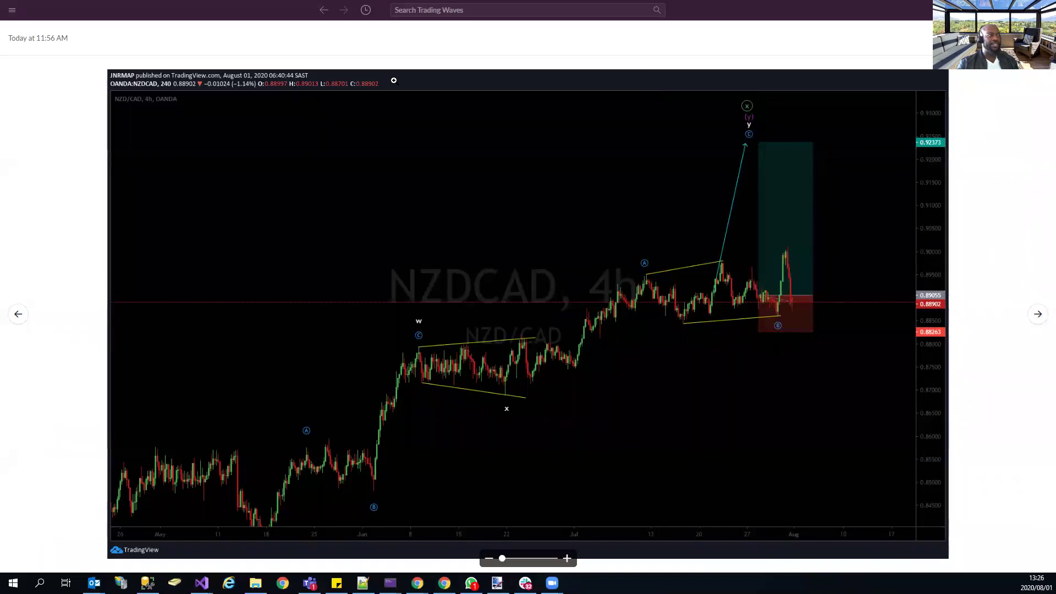
drag(732, 287, 836, 286)
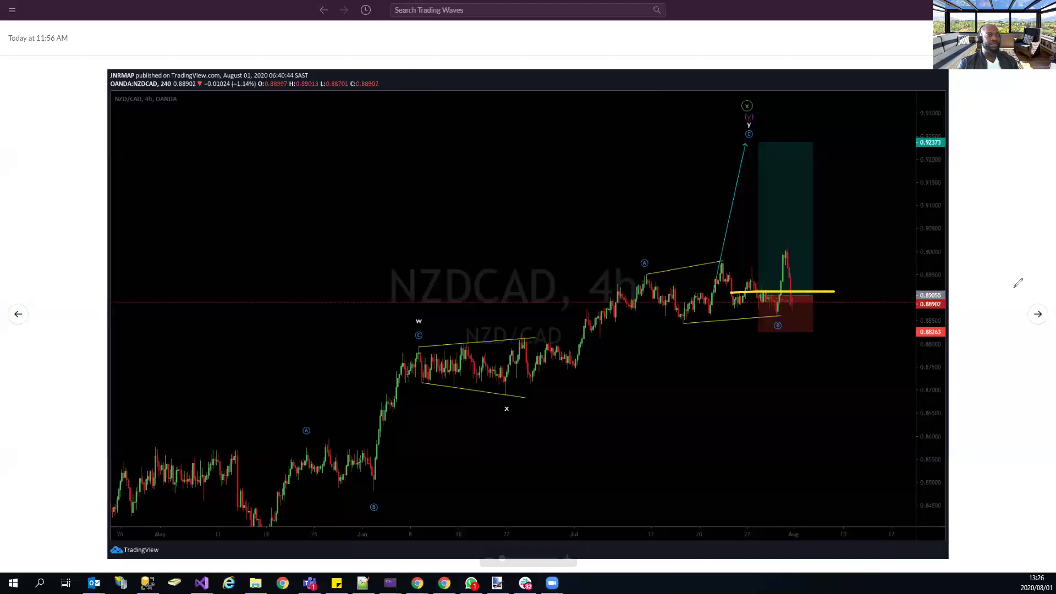
Show the July 30 and August 01 GBPUSD hourly charts, trace the small pullback, breakout and rise to the peak, and clear the drawings.
click(1038, 315)
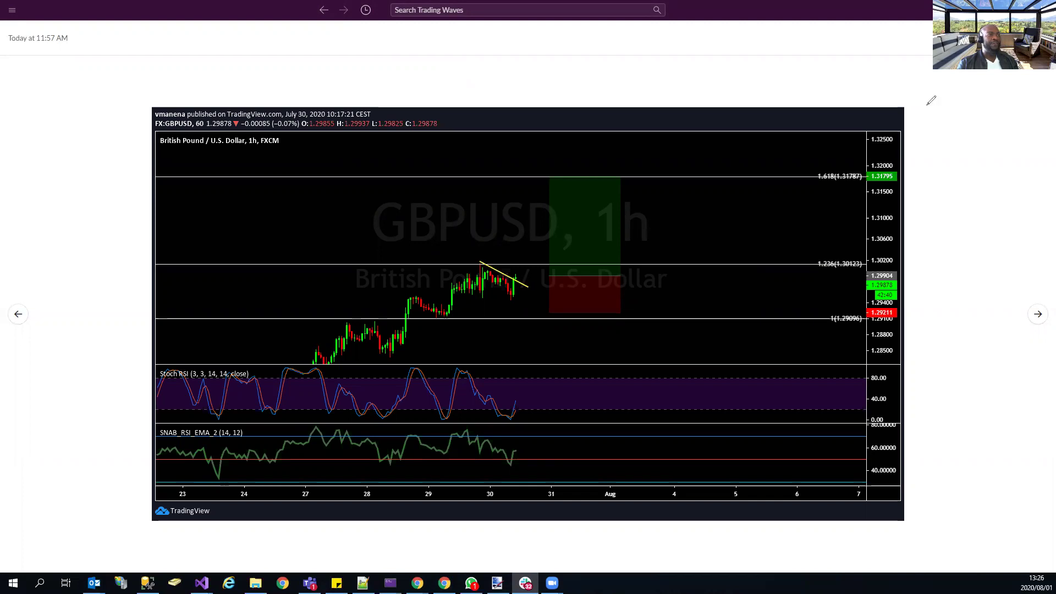
click(1038, 315)
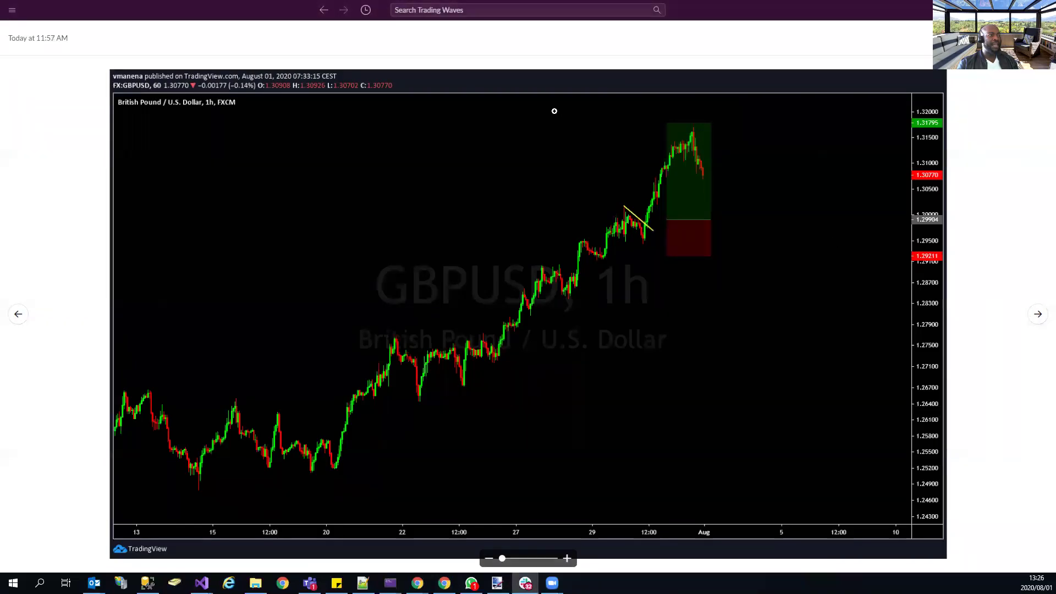
mouse_move(624, 202)
mouse_down()
mouse_move(654, 225)
mouse_move(643, 239)
mouse_up()
mouse_move(699, 132)
mouse_down()
mouse_move(648, 238)
mouse_move(705, 132)
mouse_up()
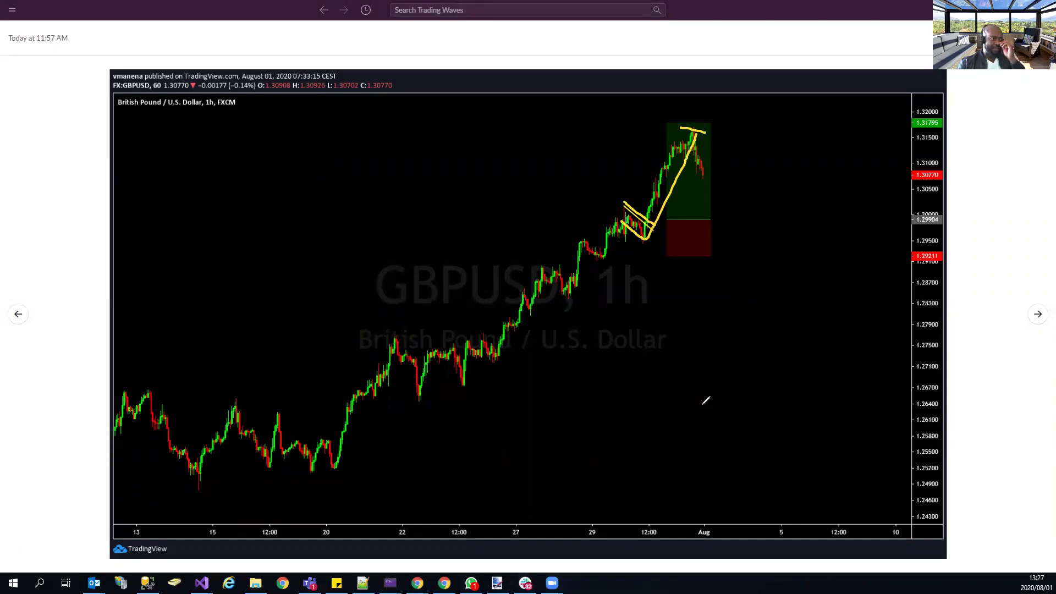
click(666, 86)
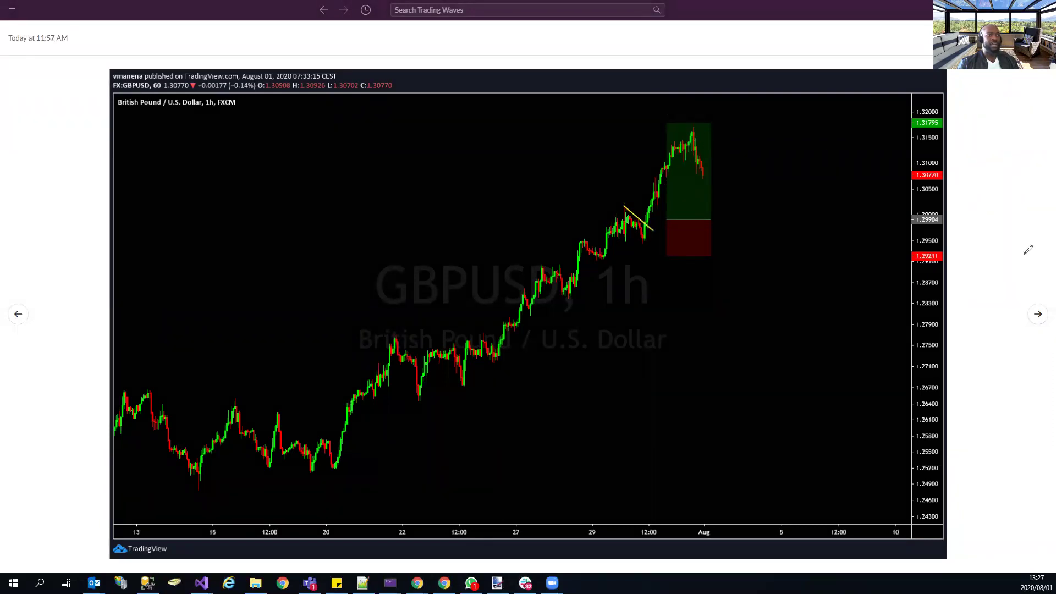
Show the July 30 and August 01 NZDUSD hourly charts, mark the latest price action around wave iv, and clear the marking.
click(1038, 320)
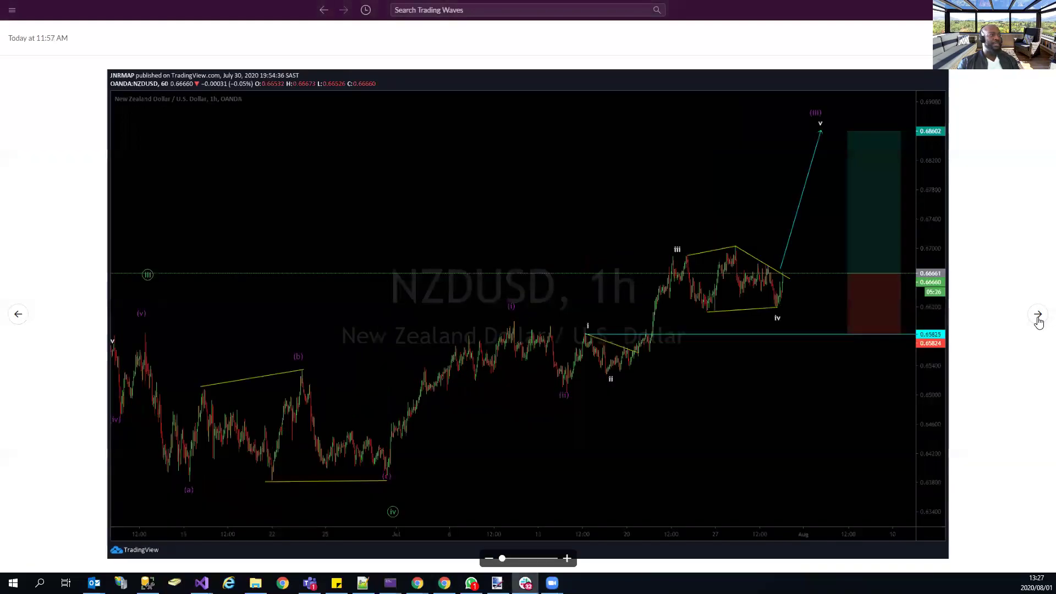
click(1038, 321)
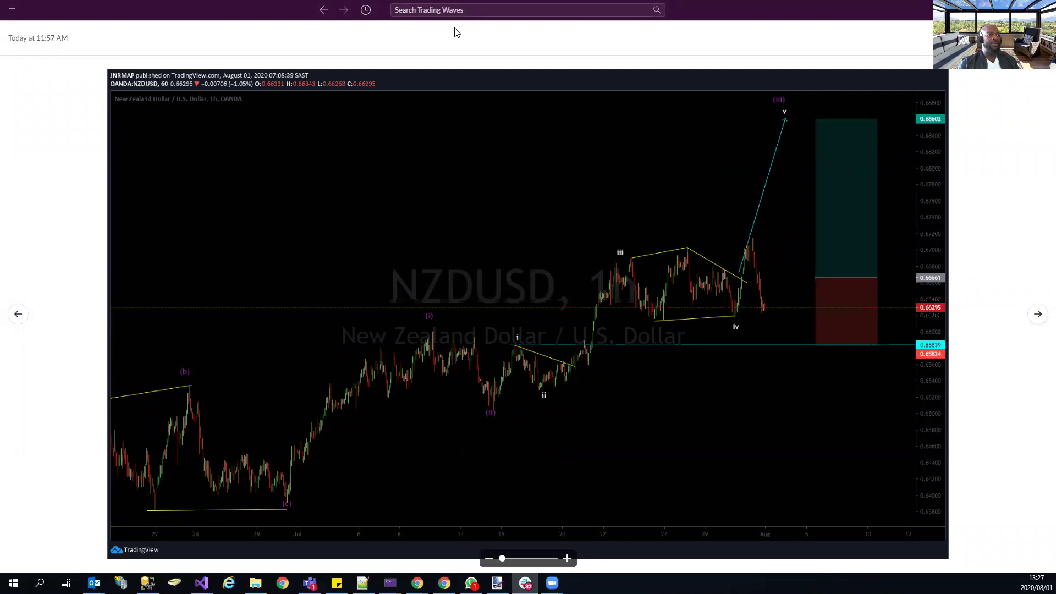
drag(618, 284, 791, 302)
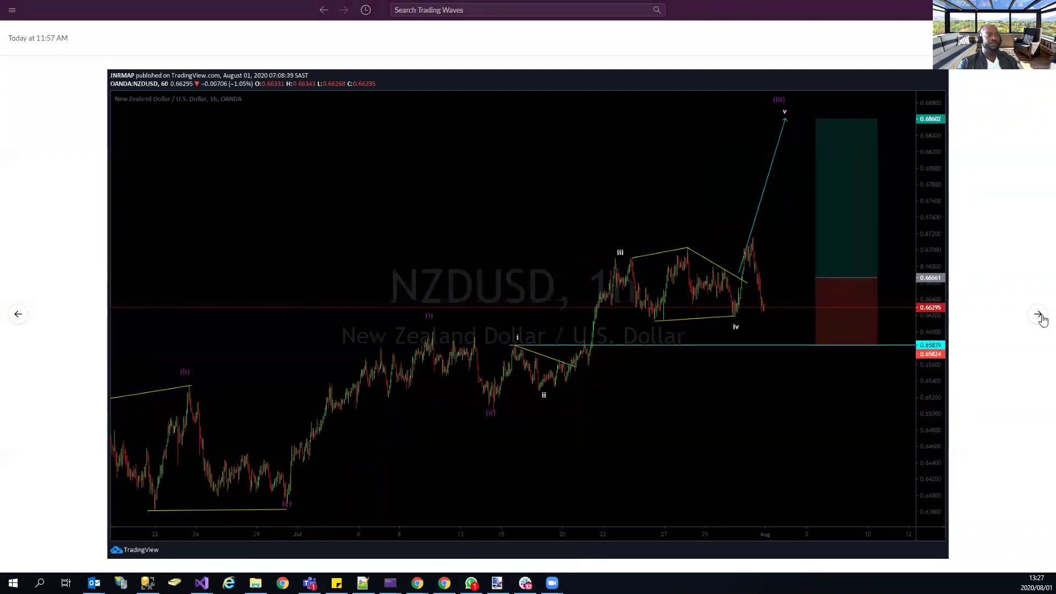
Trace the wave (b) consolidation and breakdown on the July 28 AUDJPY hourly chart, and mark the stop level on the August 01 chart.
click(1038, 314)
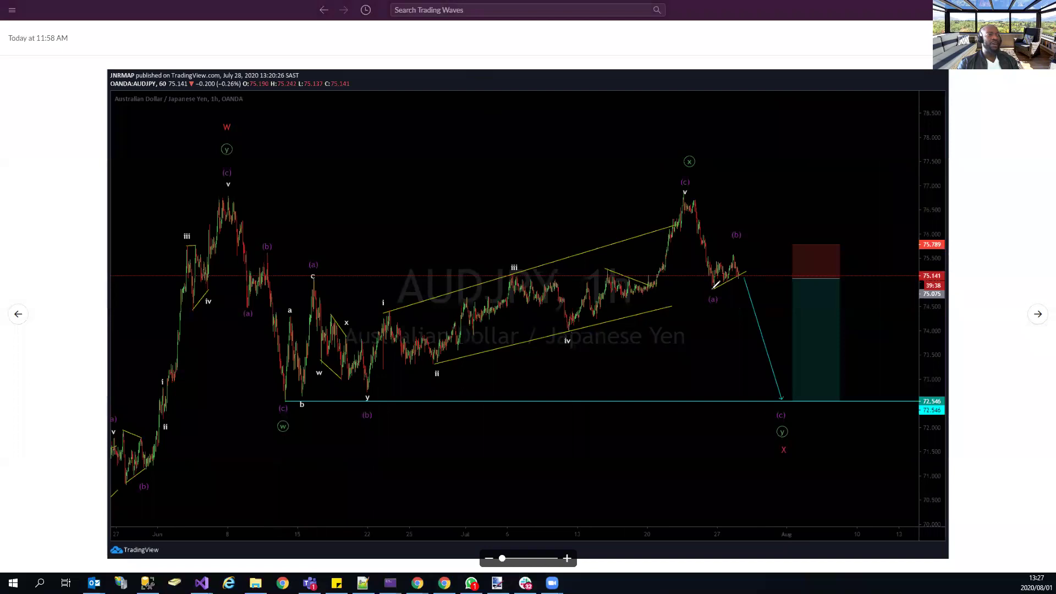
mouse_move(711, 290)
mouse_down()
mouse_move(728, 261)
mouse_move(744, 267)
mouse_move(761, 324)
mouse_up()
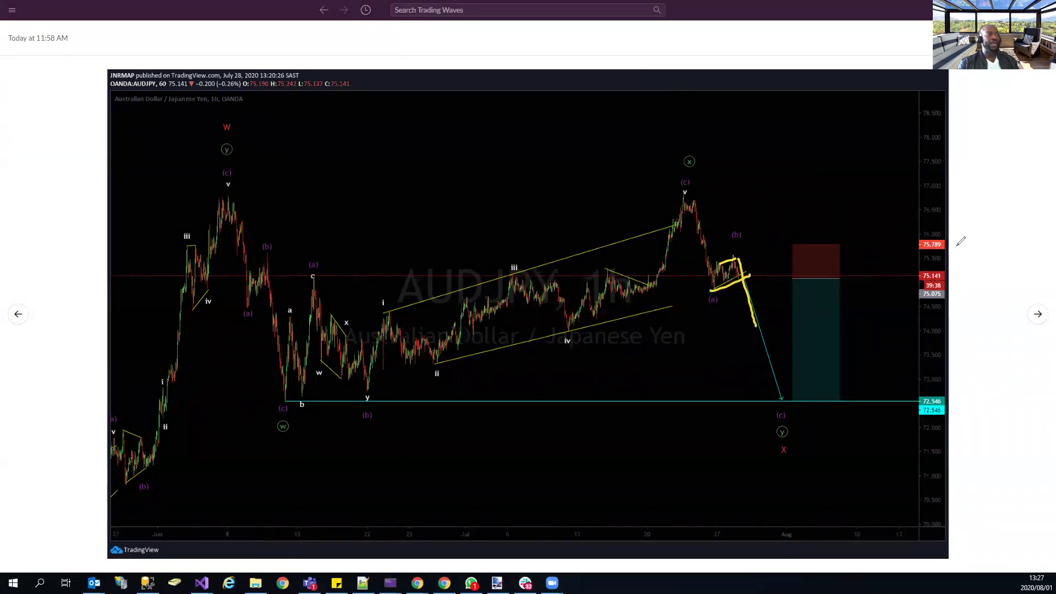
click(1038, 316)
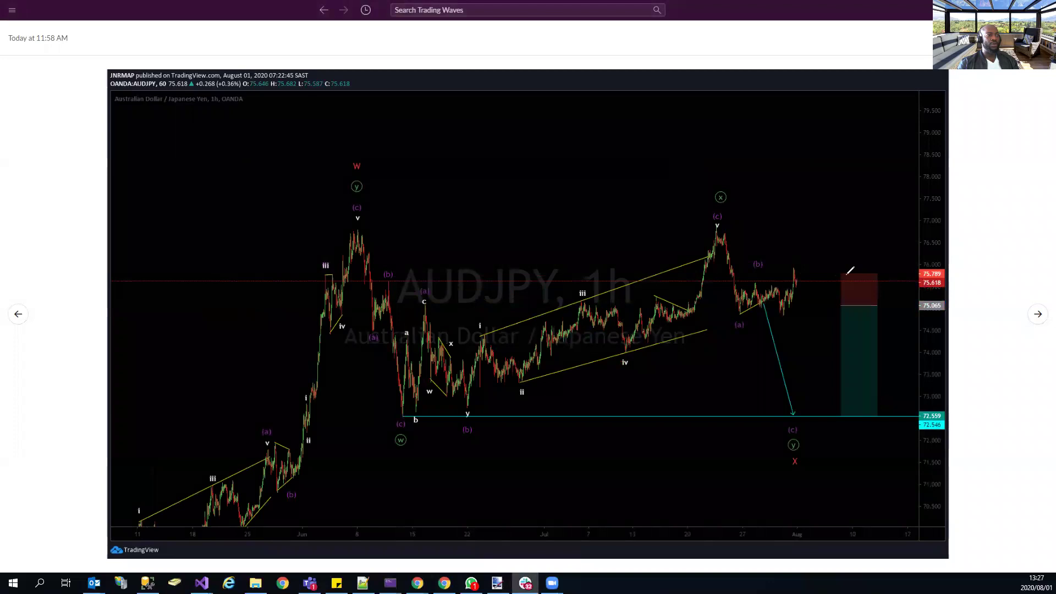
drag(847, 273, 764, 271)
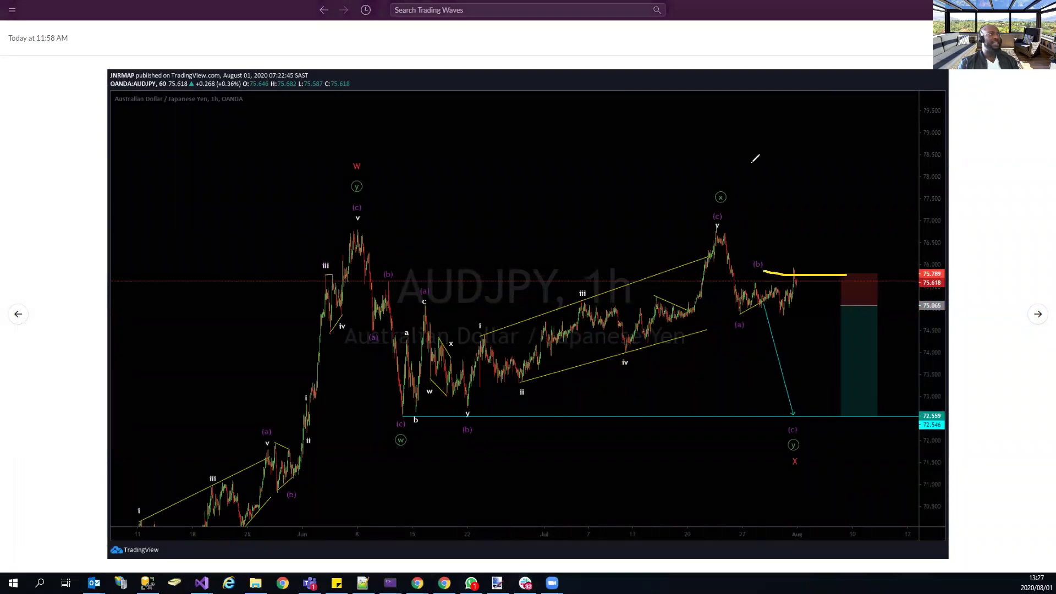
Show the July 29 AUDCHF 4h chart and compare it with the August 01 update.
click(1038, 314)
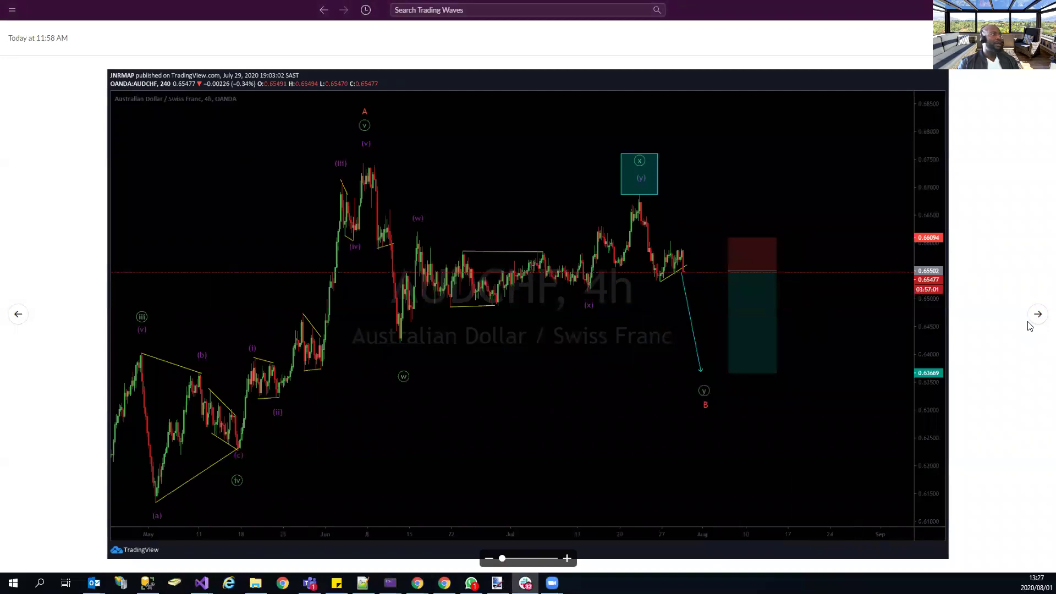
click(1039, 318)
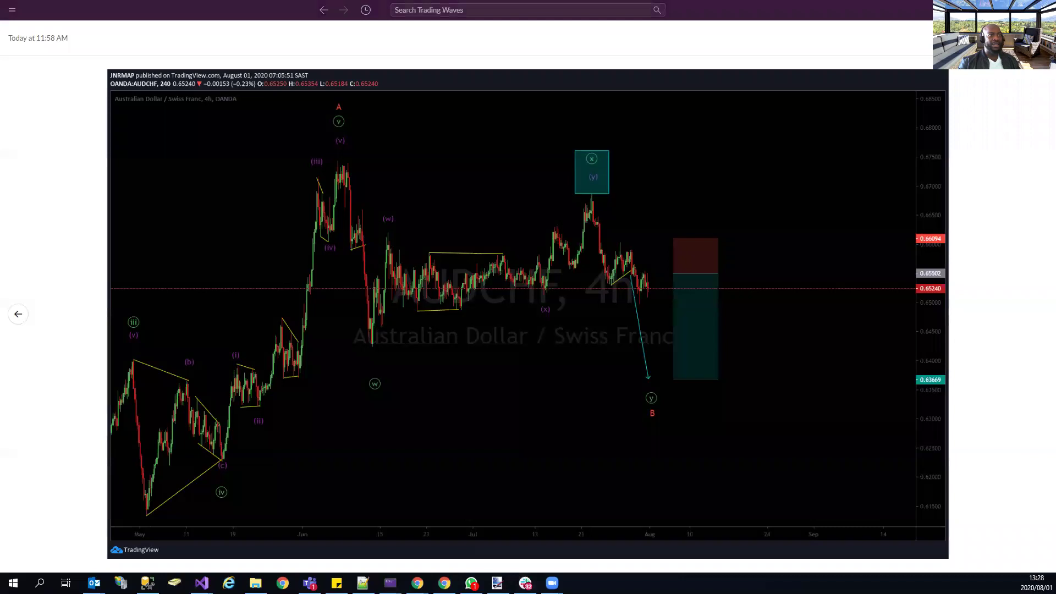
Switch to the live TradingView chart in Chrome and go to the major currency pairs at the start of the watchlist.
key(alt+Tab)
click(110, 9)
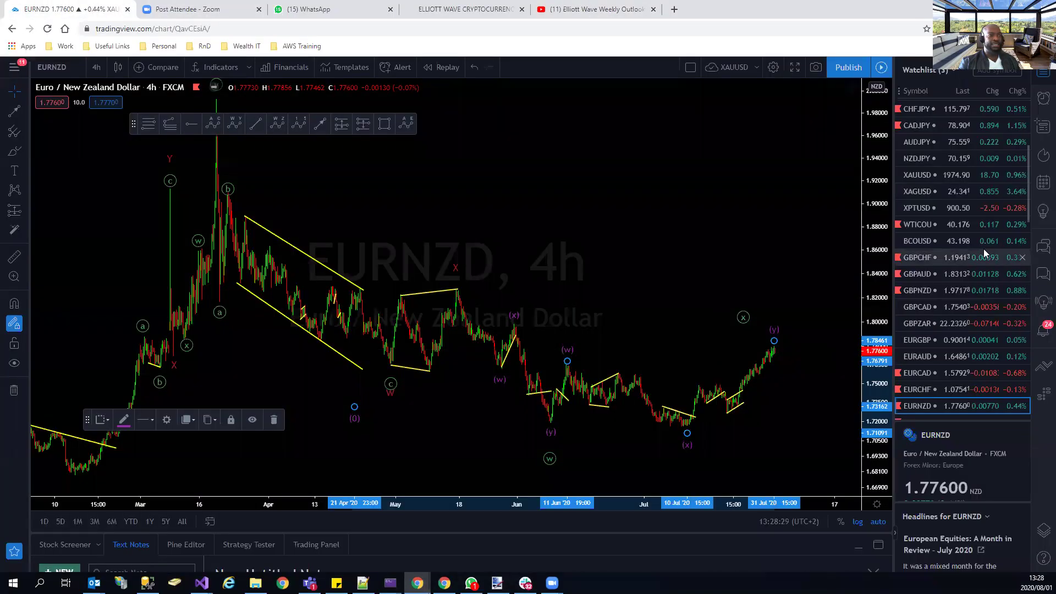
scroll(930, 242, up, 5)
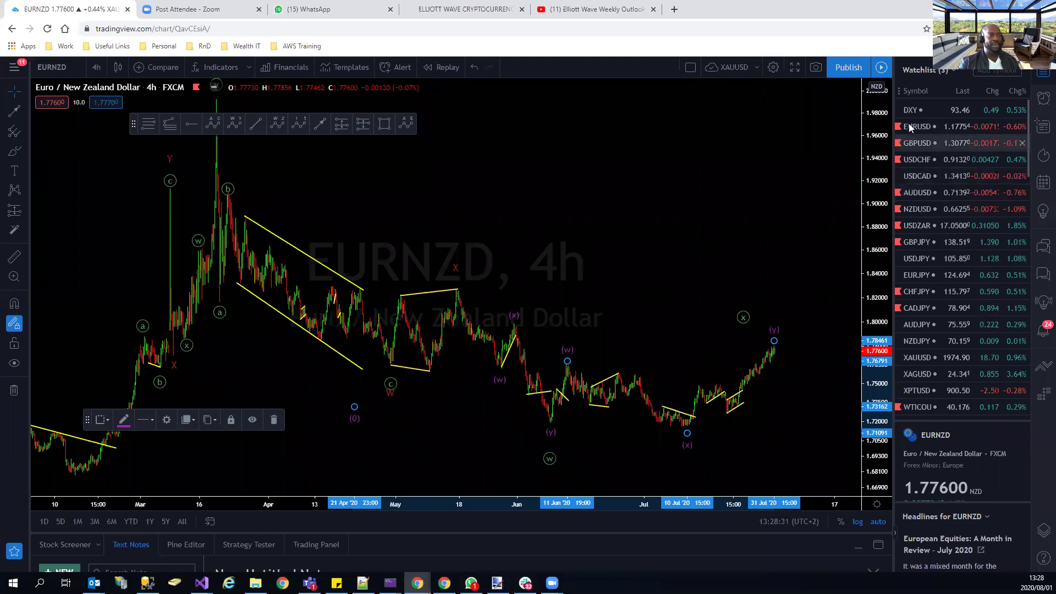
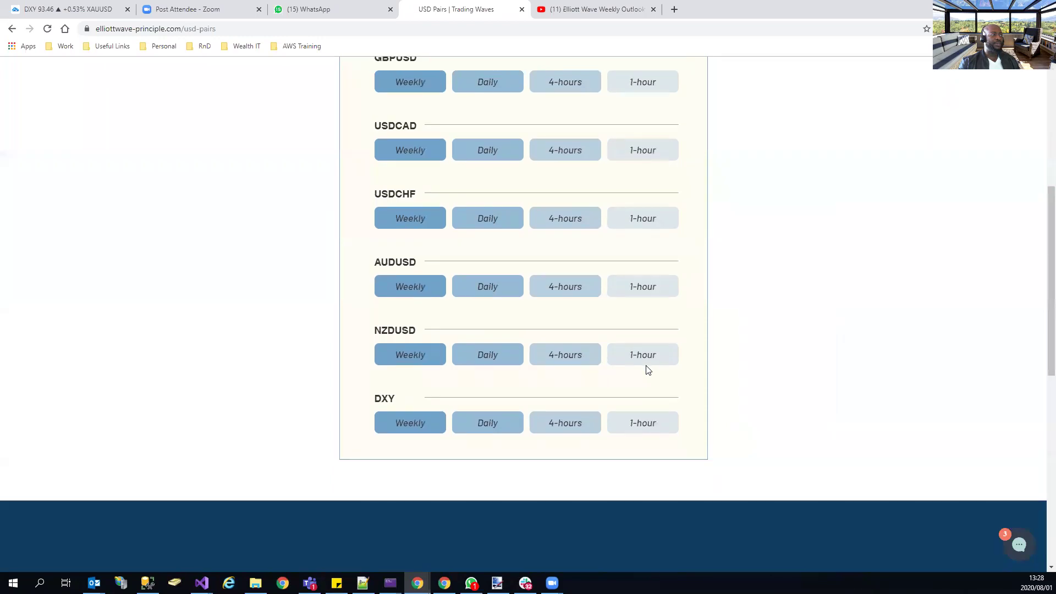
Open the DXY 4-hour chart on the USD Pairs page, sketch the drop below 94.66 and the bounce, and clear the marks.
click(586, 423)
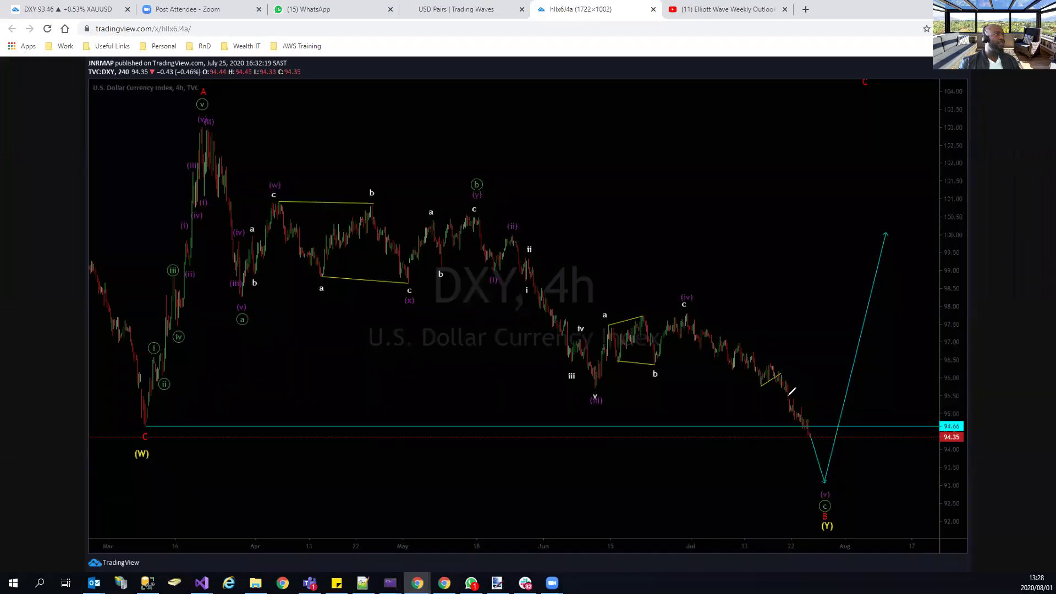
drag(798, 408, 815, 460)
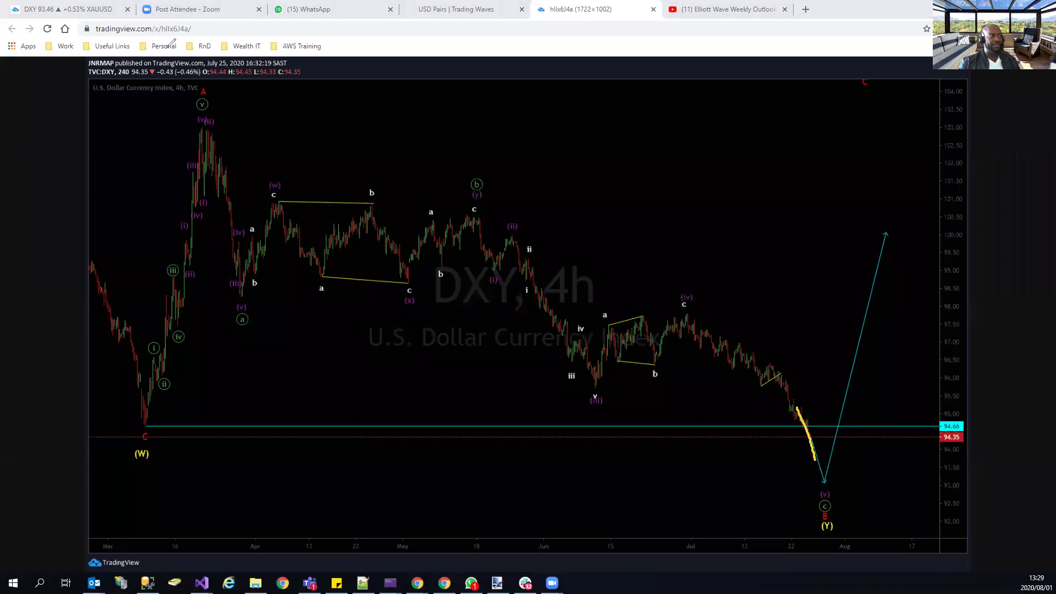
mouse_move(806, 421)
mouse_down()
mouse_move(823, 482)
mouse_move(829, 457)
mouse_up()
drag(953, 484, 814, 475)
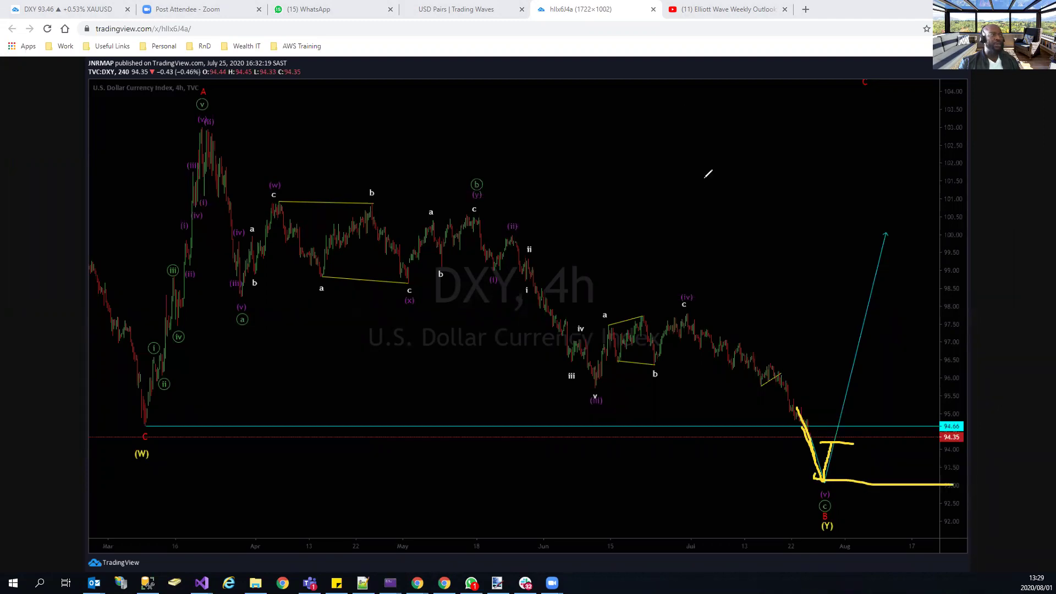
key(Escape)
Switch to the live DXY 4h chart, mark the 92.79 Fibonacci level and bounce, and sketch a consolidation followed by a rise.
click(60, 10)
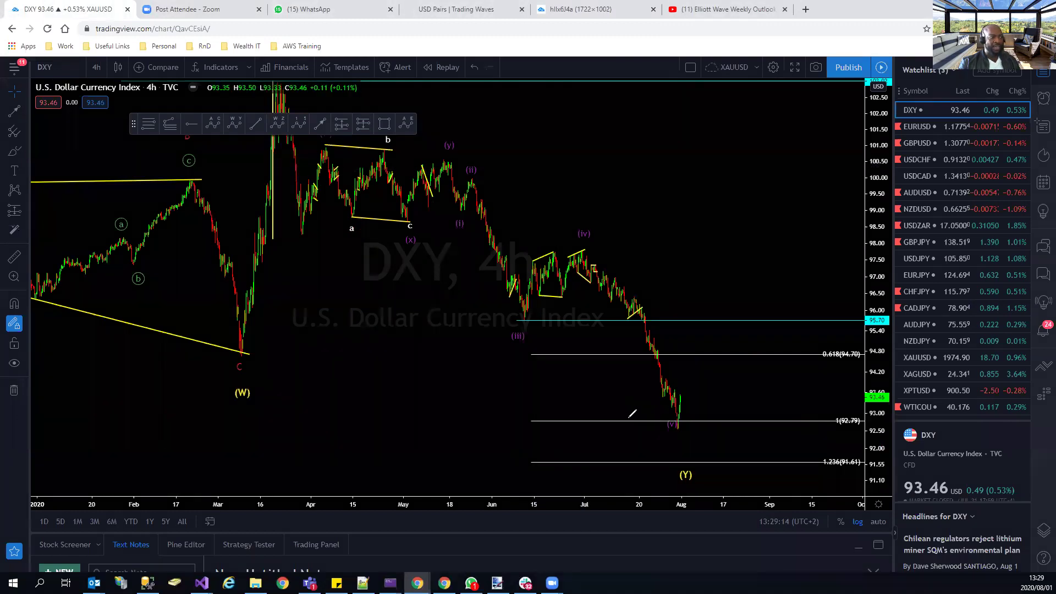
mouse_move(742, 421)
mouse_down()
mouse_move(627, 419)
mouse_move(680, 432)
mouse_up()
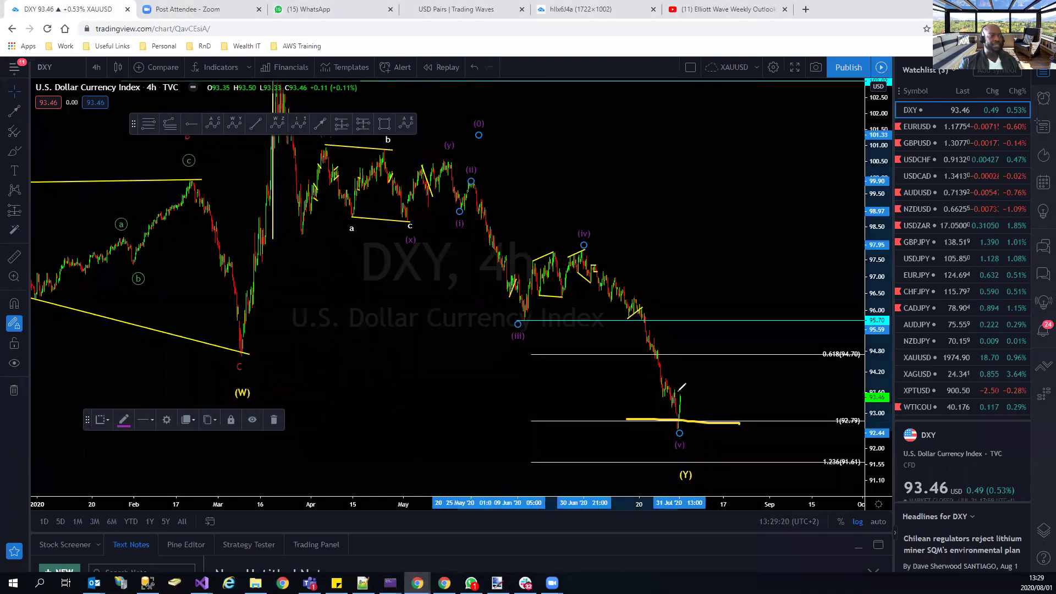
drag(680, 392, 677, 428)
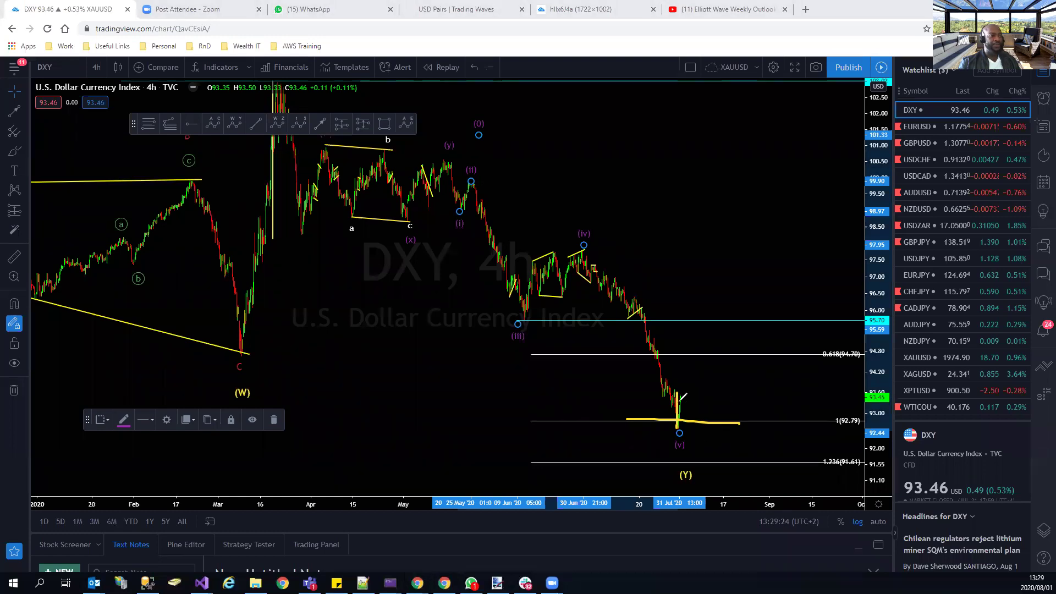
mouse_move(682, 396)
mouse_down()
mouse_move(697, 388)
mouse_move(703, 353)
mouse_up()
click(669, 144)
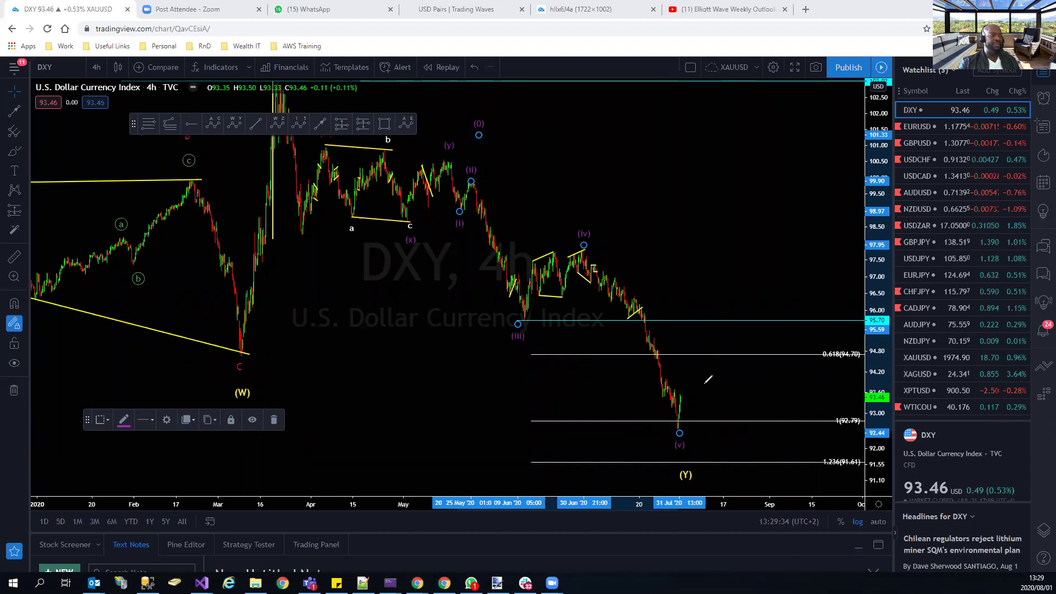
mouse_move(679, 425)
mouse_down()
mouse_move(682, 394)
mouse_move(694, 385)
mouse_move(698, 395)
mouse_move(705, 380)
mouse_move(708, 315)
mouse_up()
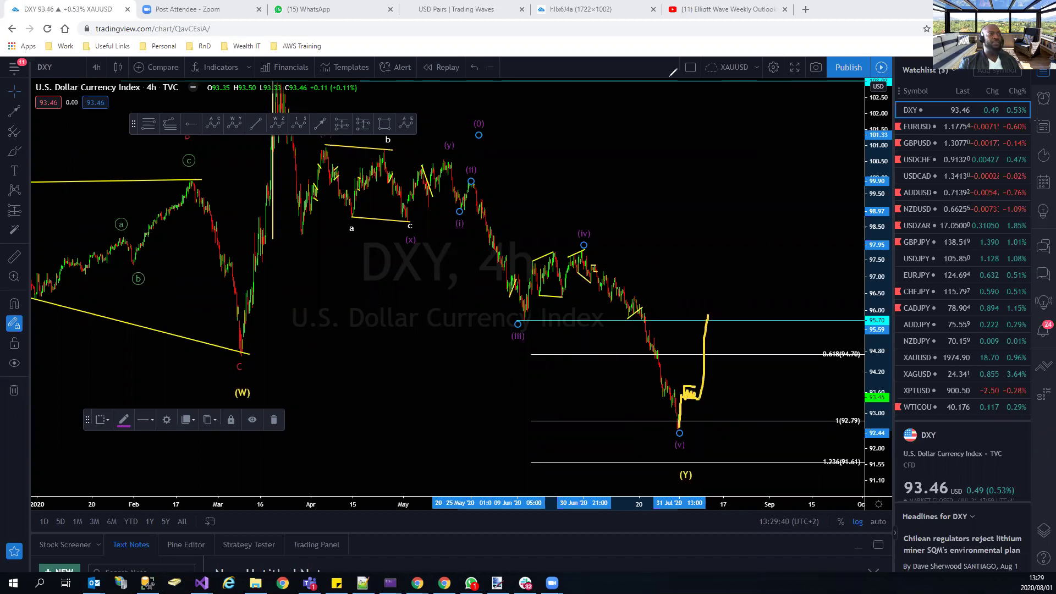
Show the EURUSD 4h chart at the latest price action and hide all drawings.
click(926, 127)
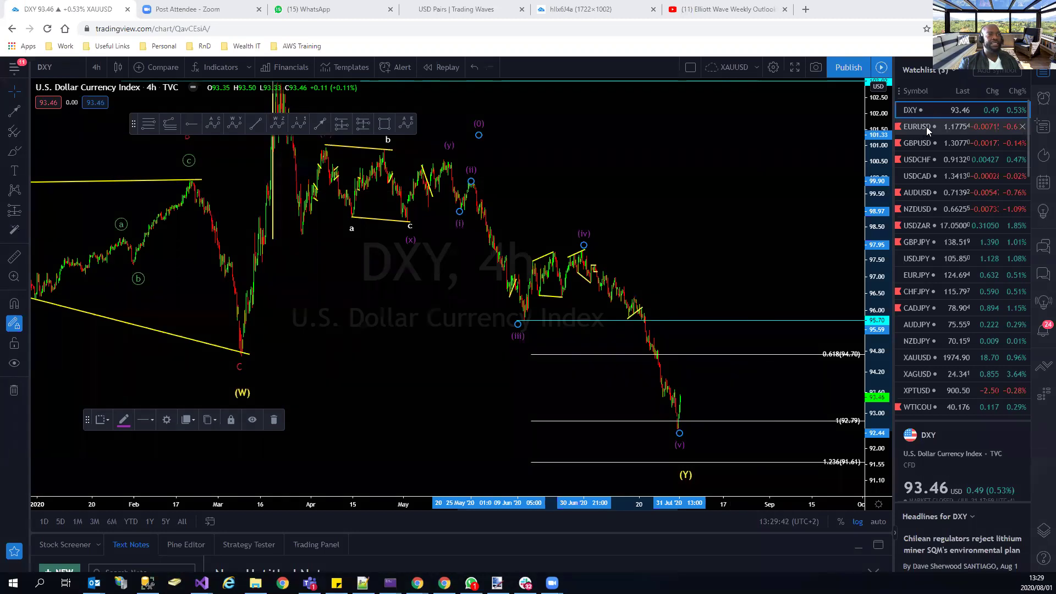
scroll(811, 275, up, 5)
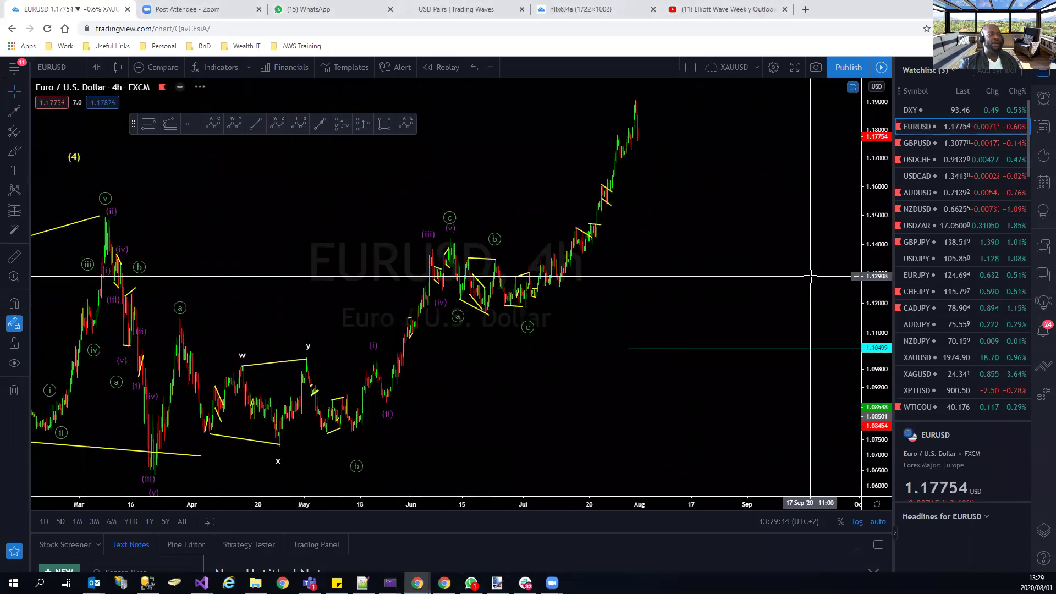
drag(590, 327, 743, 341)
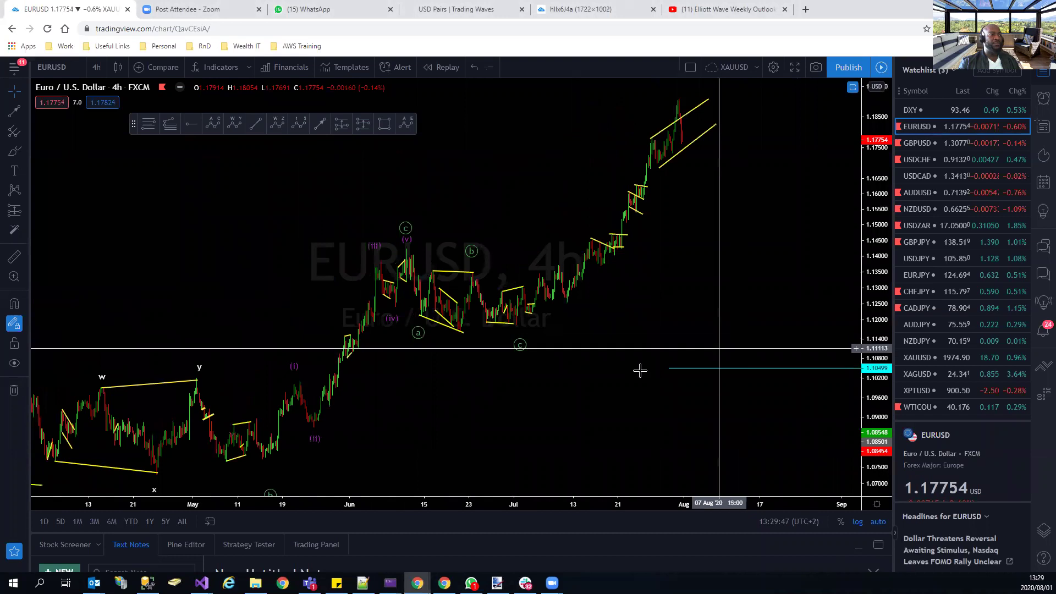
click(14, 363)
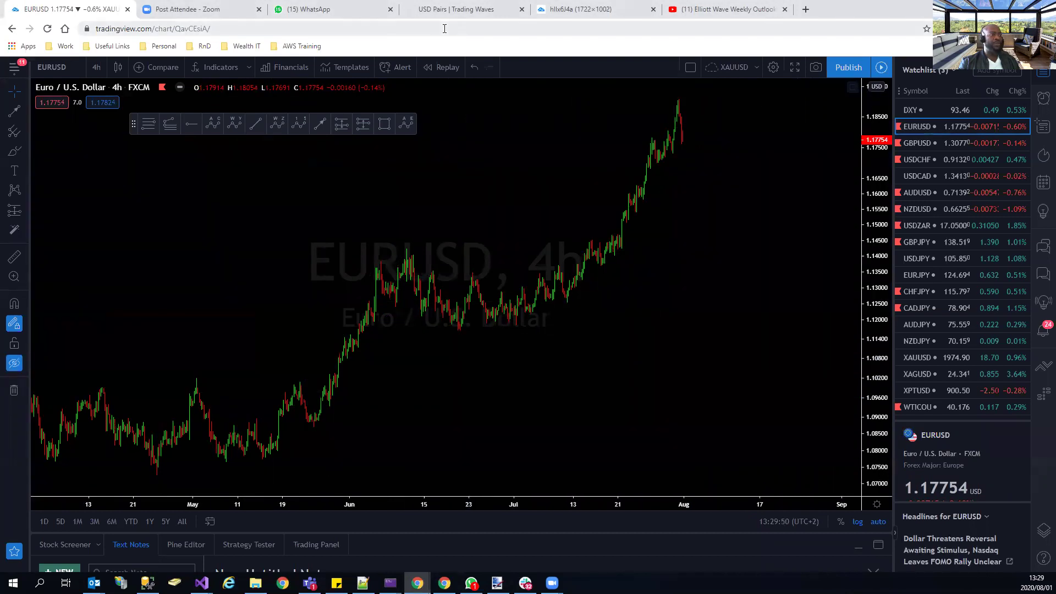
Sketch the decline, consolidation and further drop from the latest EURUSD high, and clear the marks.
drag(680, 98, 681, 142)
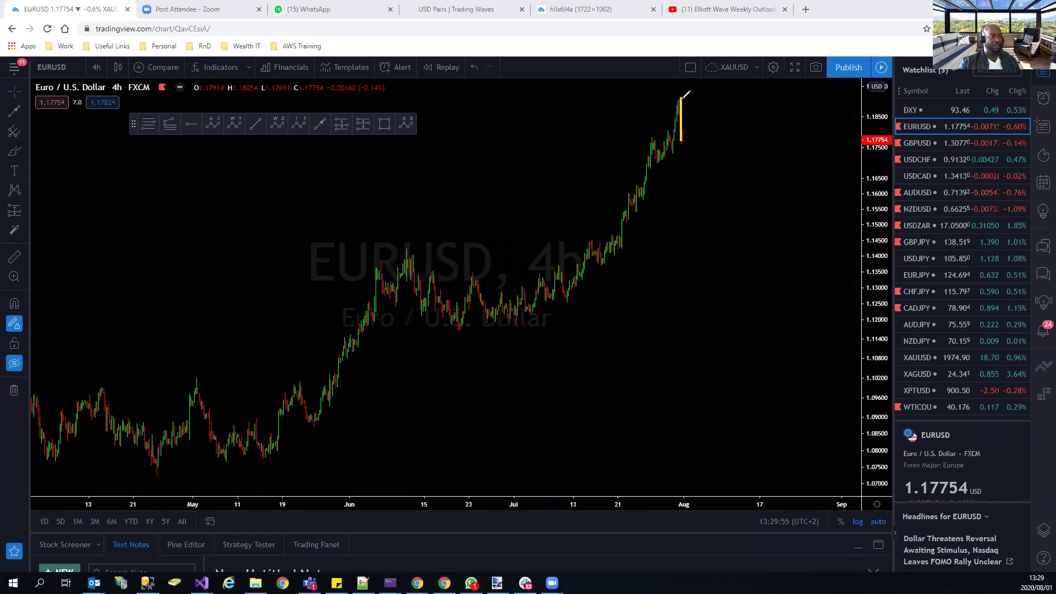
mouse_move(685, 140)
mouse_down()
mouse_move(695, 128)
mouse_move(699, 174)
mouse_up()
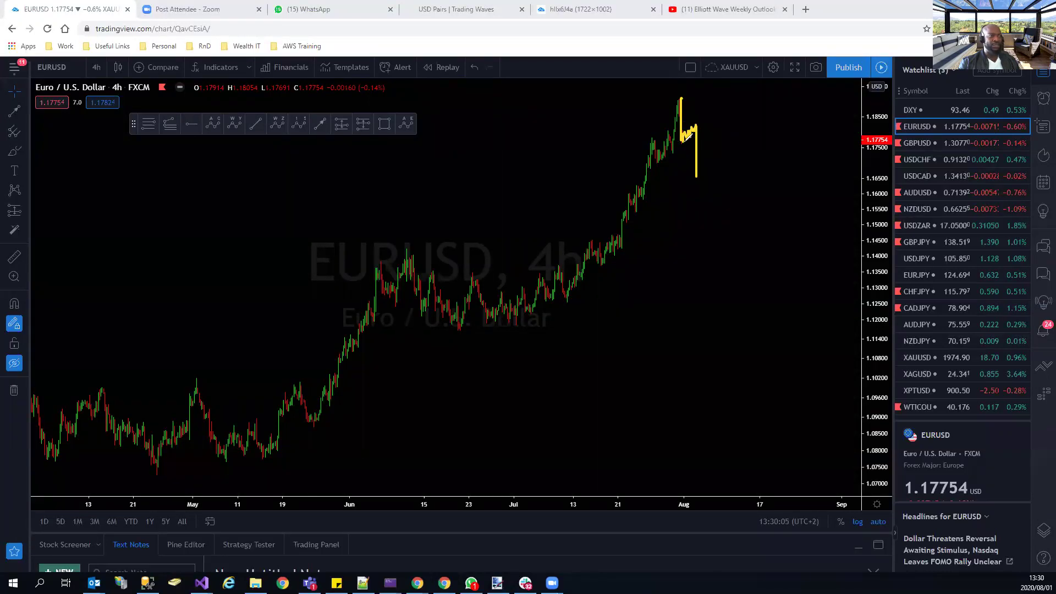
mouse_move(697, 127)
mouse_down()
mouse_move(689, 135)
mouse_move(702, 120)
mouse_up()
click(664, 87)
Check the indicator panes on EURUSD, sketch a three-wave pullback followed by a rally from the recent high, and clear it.
double_click(687, 264)
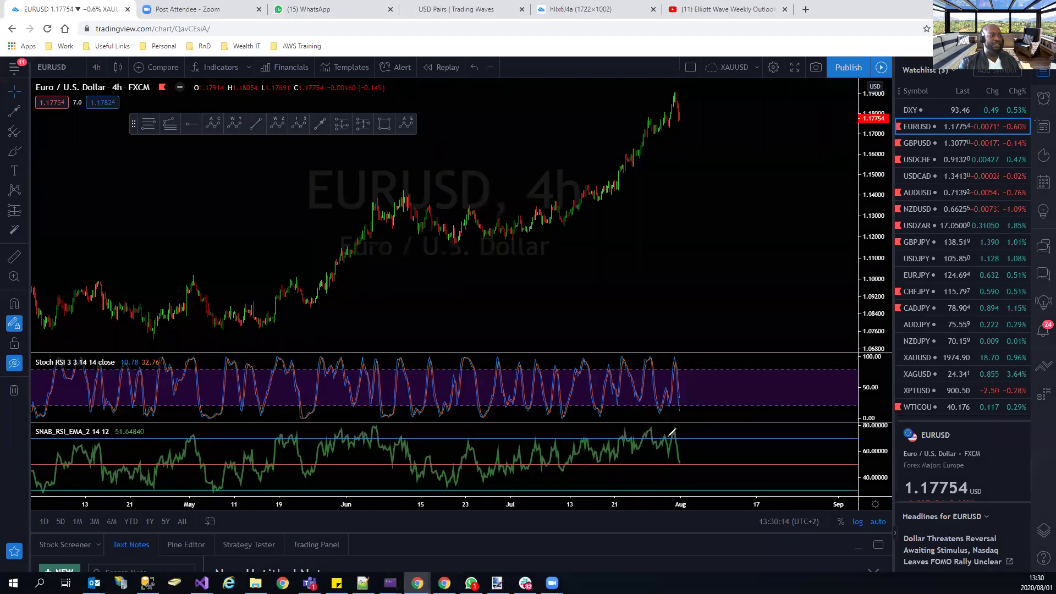
double_click(751, 149)
scroll(709, 300, down, 3)
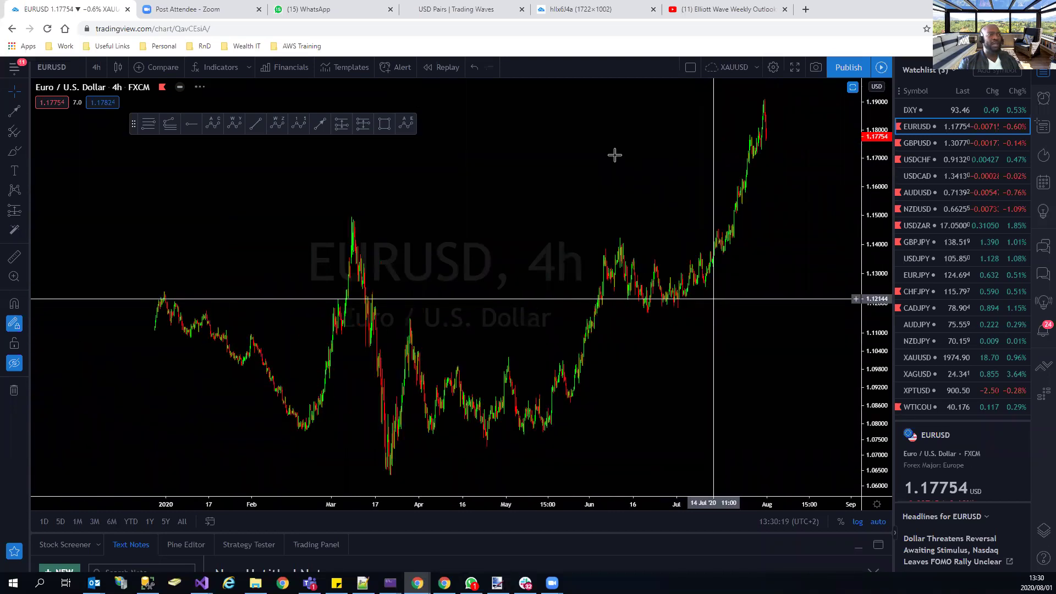
mouse_move(763, 99)
mouse_down()
mouse_move(767, 137)
mouse_move(783, 125)
mouse_move(788, 173)
mouse_move(785, 124)
mouse_up()
drag(789, 170, 808, 93)
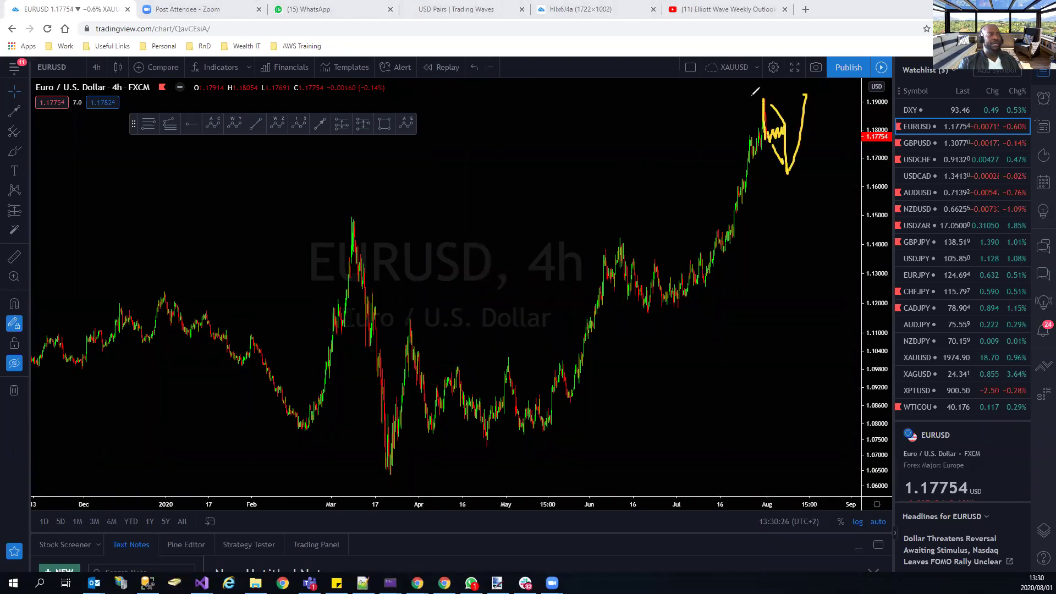
key(Escape)
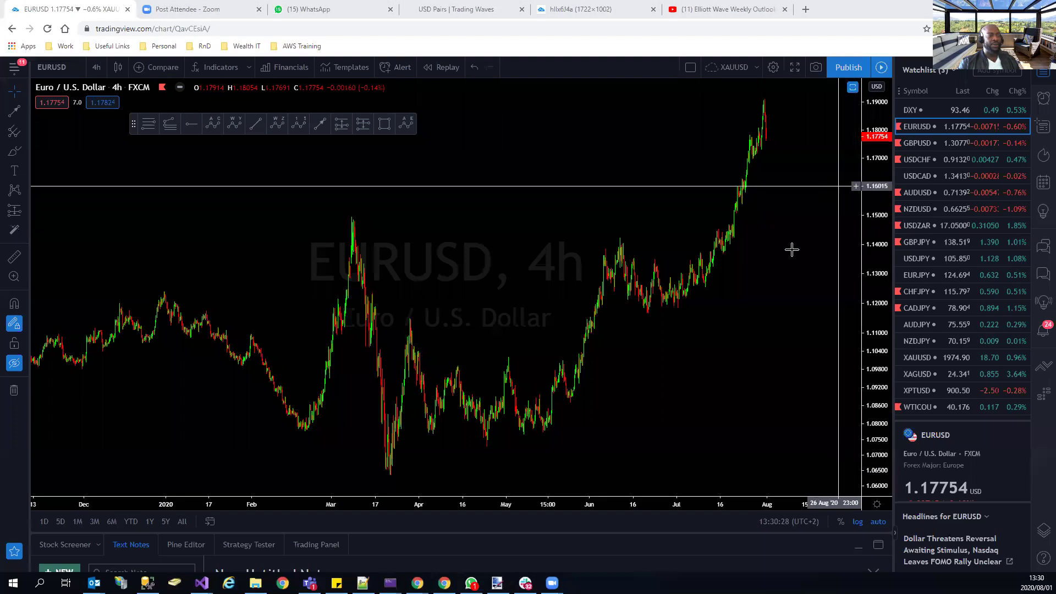
Show the GBPUSD 4h chart with its saved drawings and review the wave labels up to the latest high.
scroll(790, 250, up, 2)
click(922, 145)
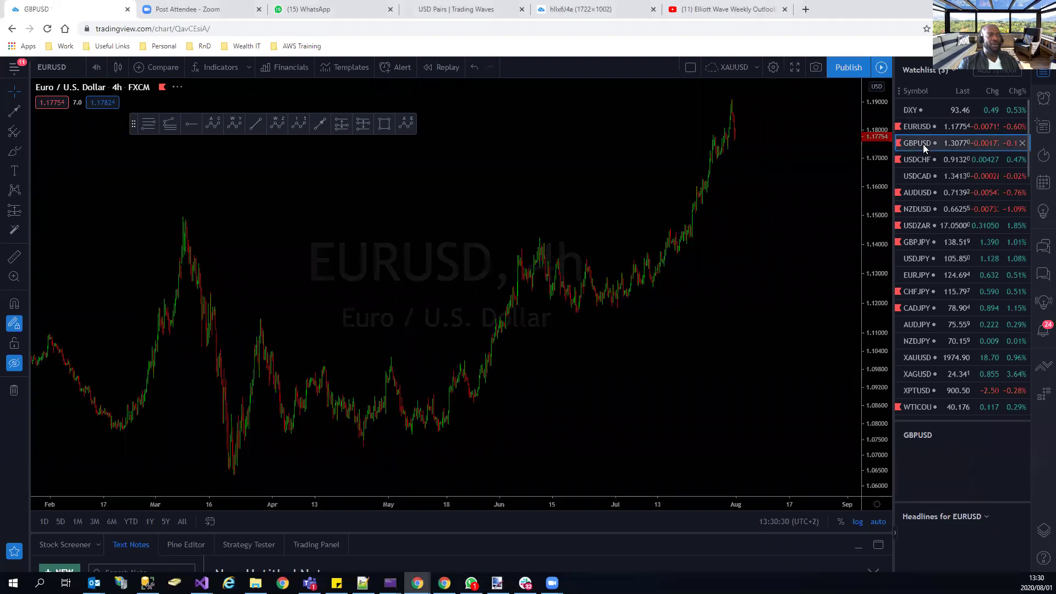
scroll(760, 311, up, 3)
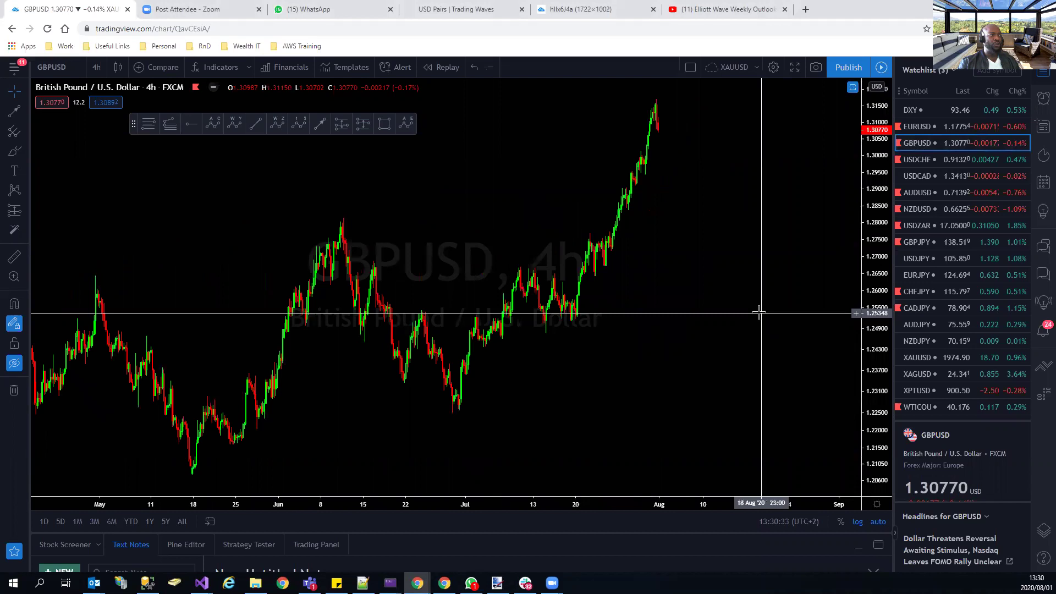
click(15, 363)
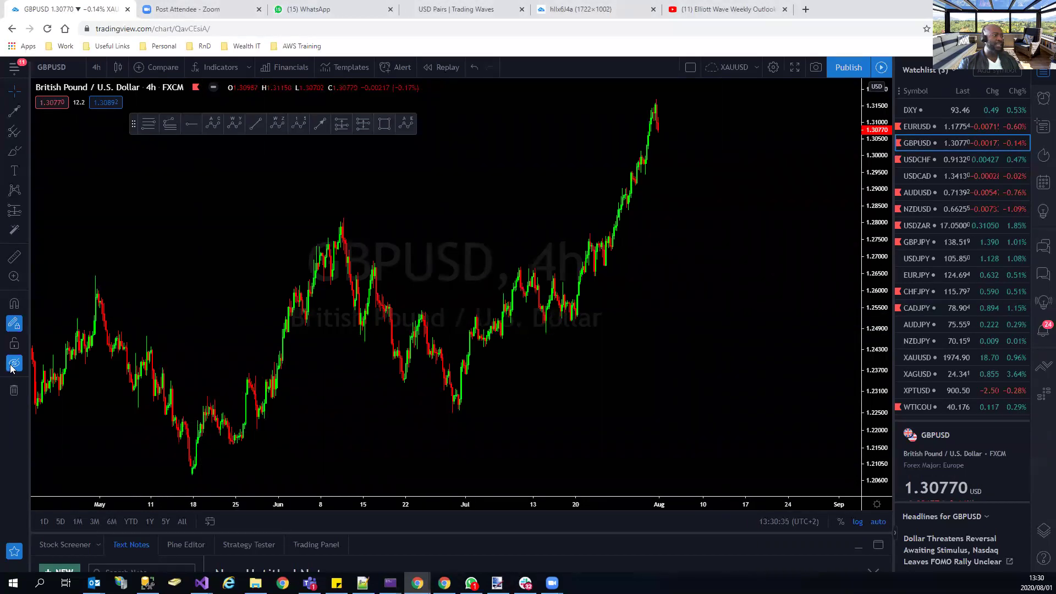
drag(550, 412, 605, 438)
scroll(645, 412, up, 4)
drag(542, 320, 649, 385)
drag(881, 266, 881, 286)
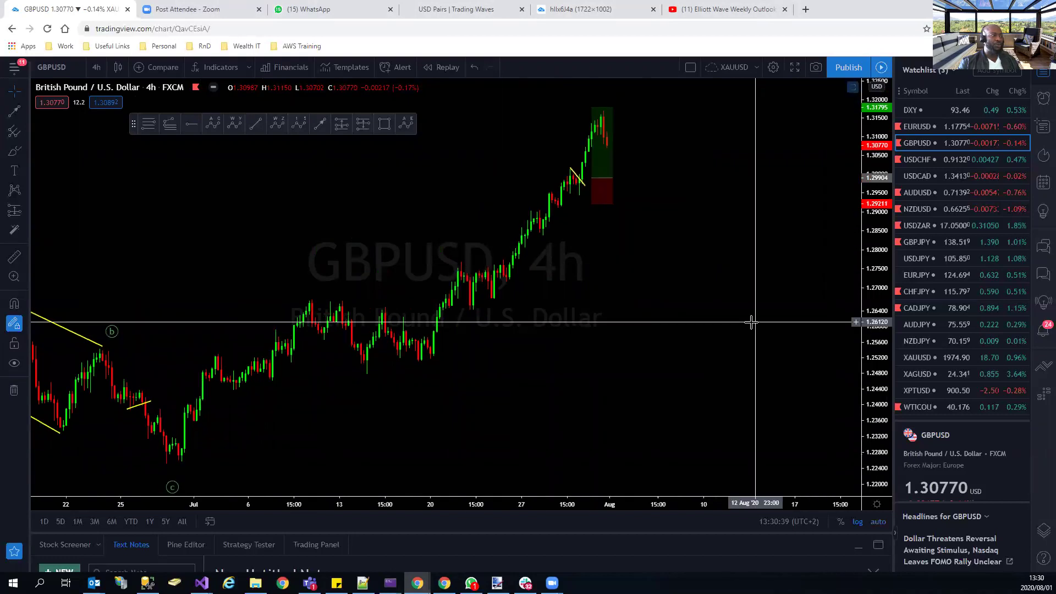
scroll(751, 322, down, 5)
scroll(807, 304, down, 5)
drag(807, 303, 688, 268)
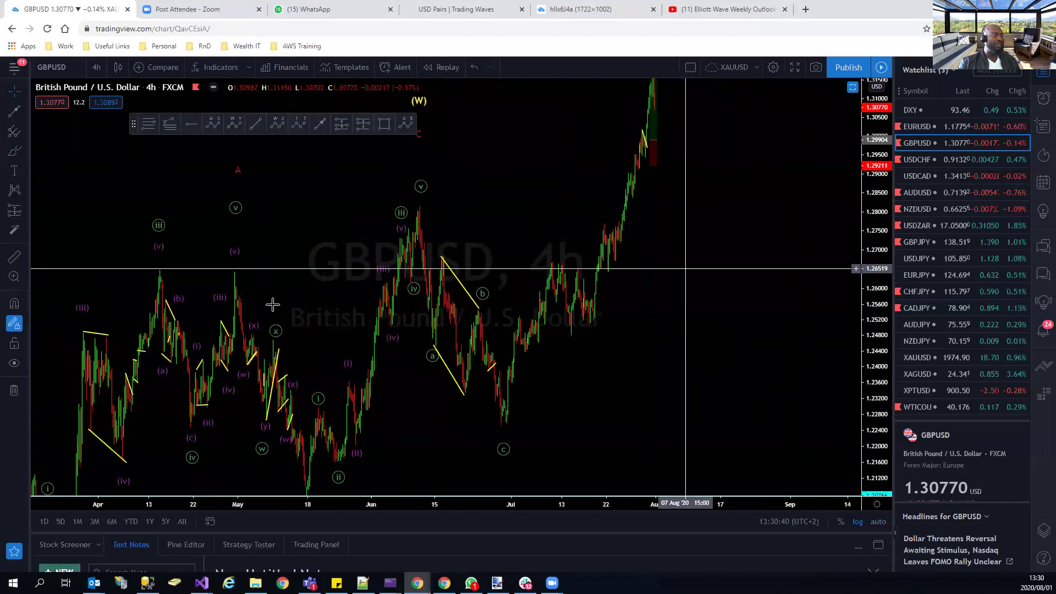
Hide the drawings on GBPUSD and trace the waves from the March 2020 low to the low around the start of July.
click(14, 363)
scroll(724, 389, down, 3)
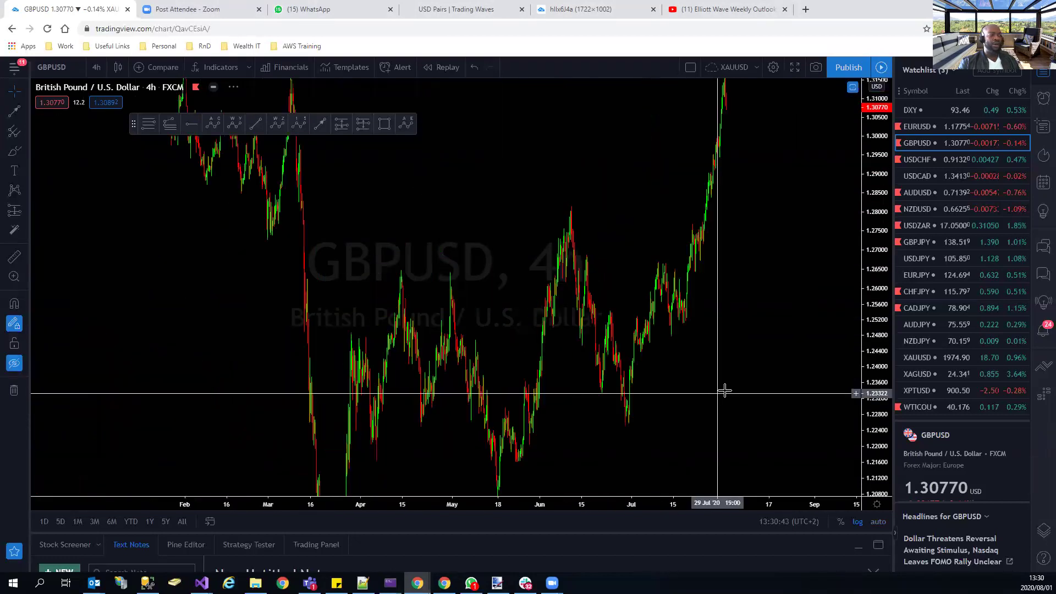
scroll(837, 253, down, 2)
drag(869, 249, 836, 394)
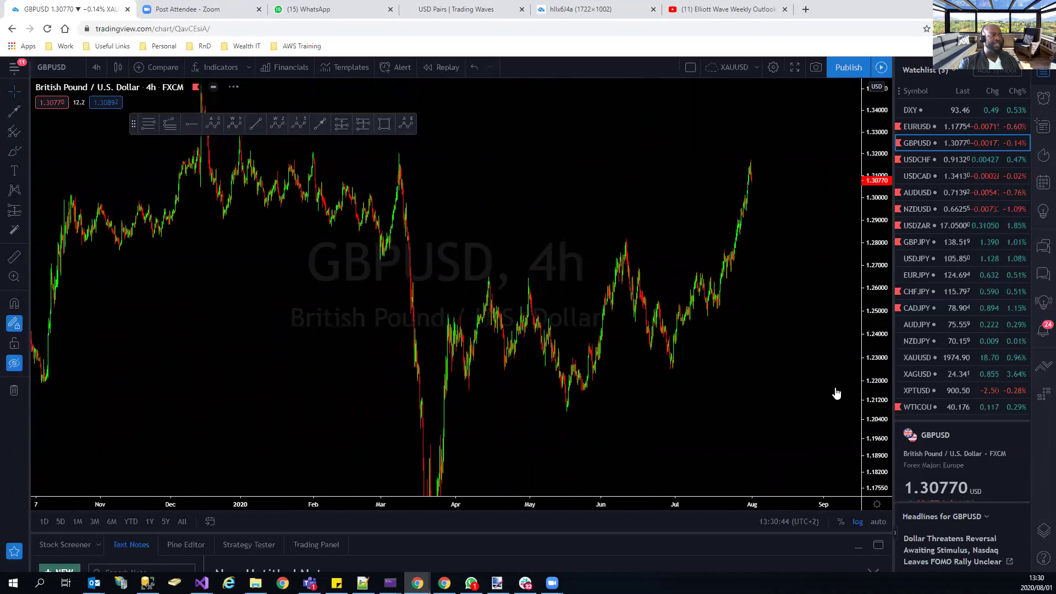
drag(738, 368, 691, 333)
scroll(710, 330, down, 3)
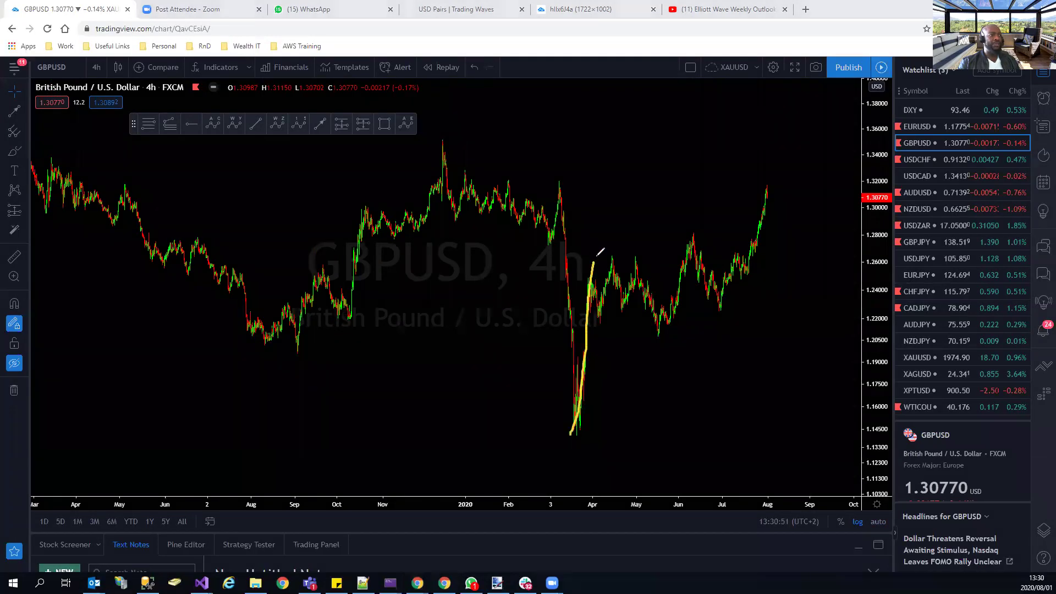
mouse_move(576, 432)
mouse_down()
mouse_move(614, 254)
mouse_move(660, 329)
mouse_move(694, 231)
mouse_move(727, 297)
mouse_up()
Extend the red path on GBPUSD past the latest high, adding a small dip and a final rise.
drag(737, 260, 765, 180)
drag(758, 220, 767, 216)
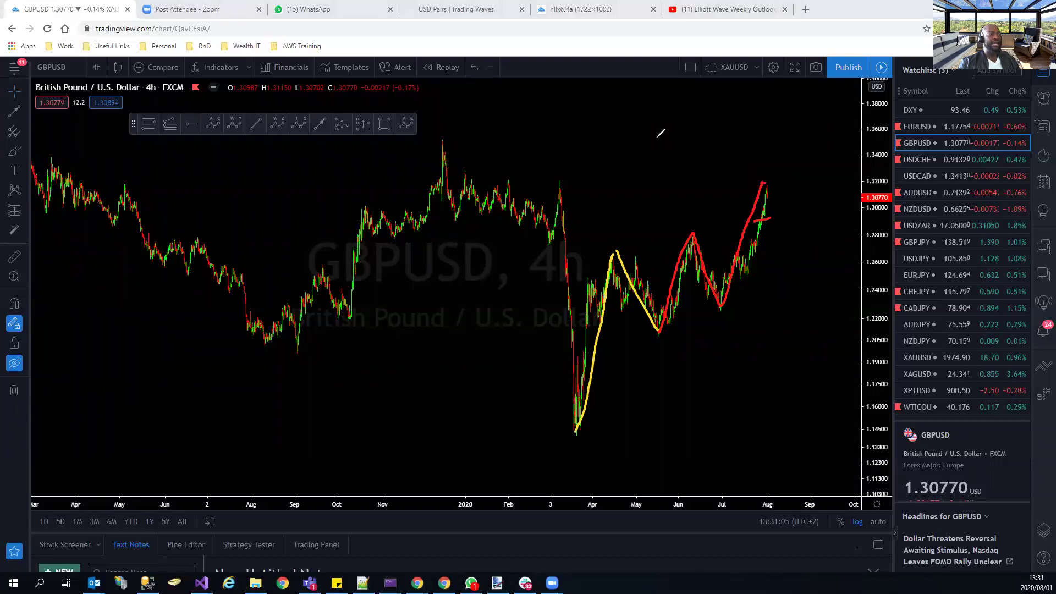
click(769, 217)
mouse_move(764, 181)
mouse_down()
mouse_move(772, 155)
mouse_move(780, 187)
mouse_move(796, 133)
mouse_up()
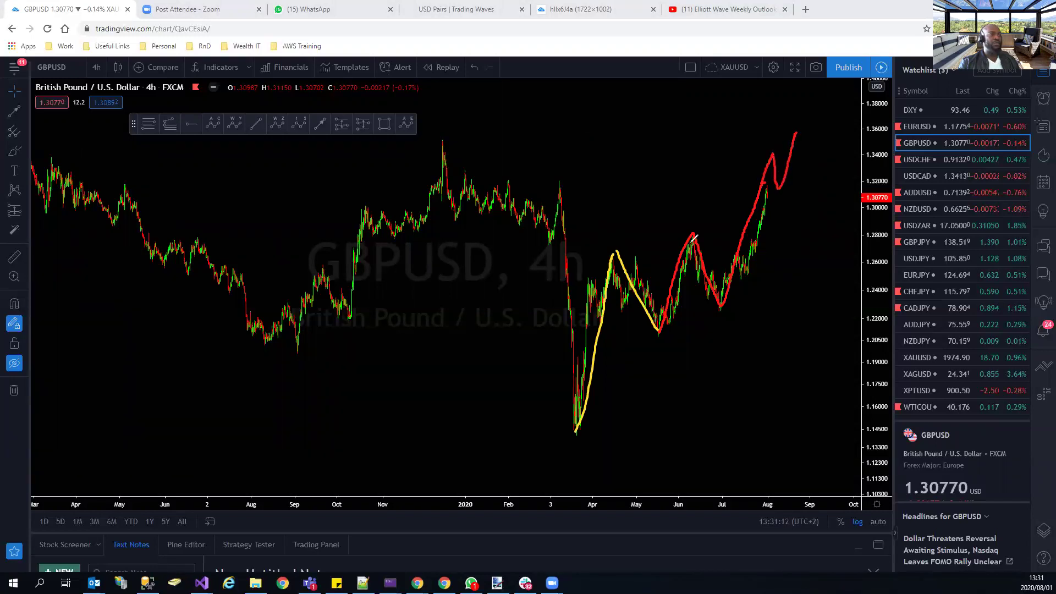
Label the turning points of the red GBPUSD path 1, 2, 3, 4 and 5.
drag(692, 202, 693, 222)
drag(722, 317, 738, 327)
drag(774, 144, 769, 150)
drag(783, 193, 787, 212)
drag(811, 111, 817, 135)
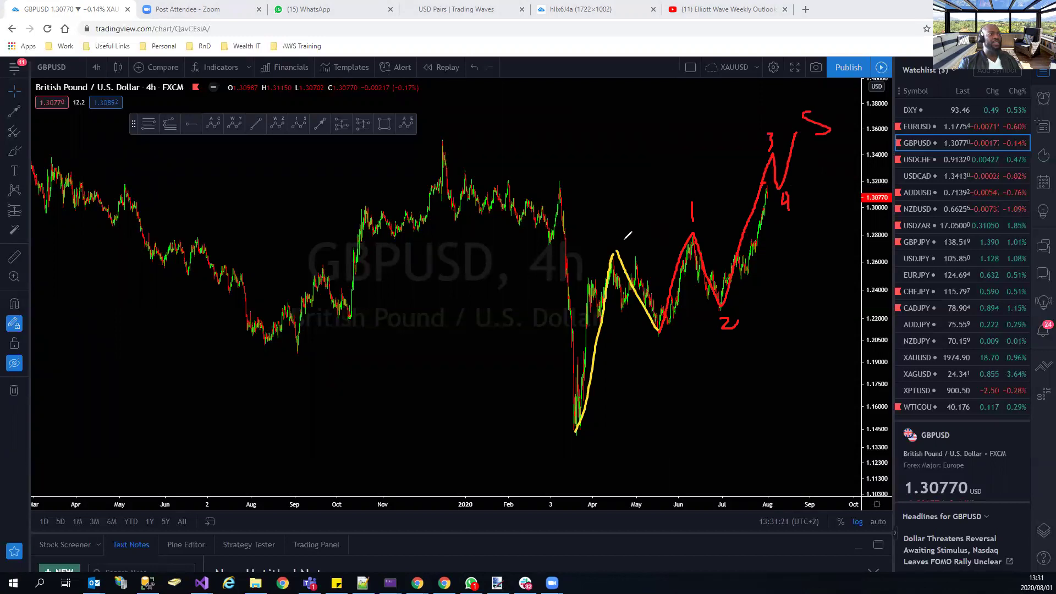
Label the larger GBPUSD waves [1], [2] and [3] in yellow, and clear all the marks.
drag(617, 212, 615, 228)
mouse_move(656, 347)
mouse_down()
mouse_move(675, 370)
mouse_move(636, 363)
mouse_move(649, 386)
mouse_up()
mouse_move(603, 201)
mouse_down()
mouse_move(603, 228)
mouse_move(627, 231)
mouse_up()
mouse_move(832, 88)
mouse_down()
mouse_move(829, 104)
mouse_move(848, 102)
mouse_move(814, 105)
mouse_move(824, 108)
mouse_up()
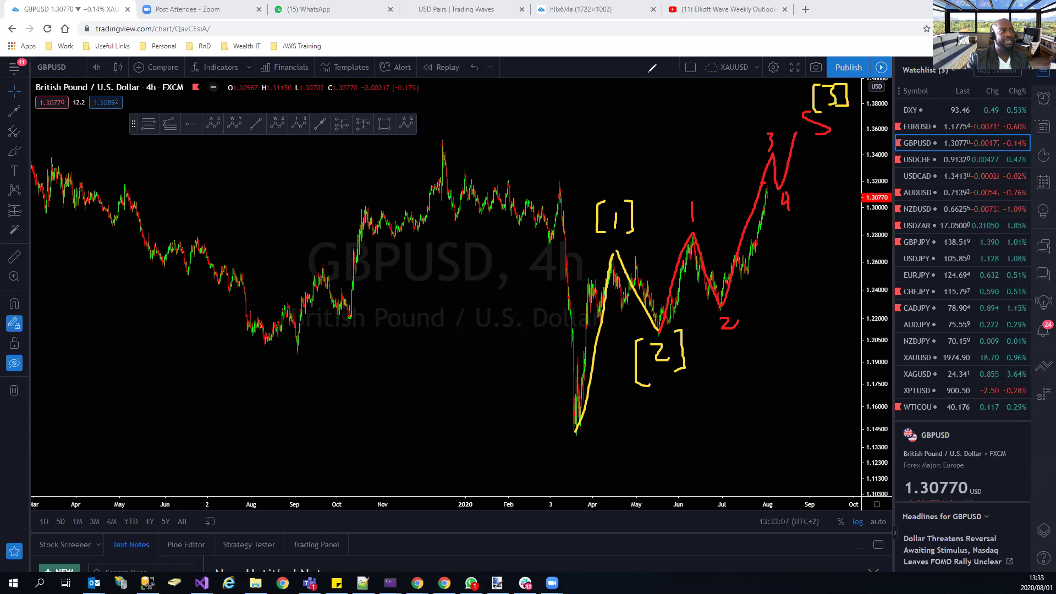
key(Escape)
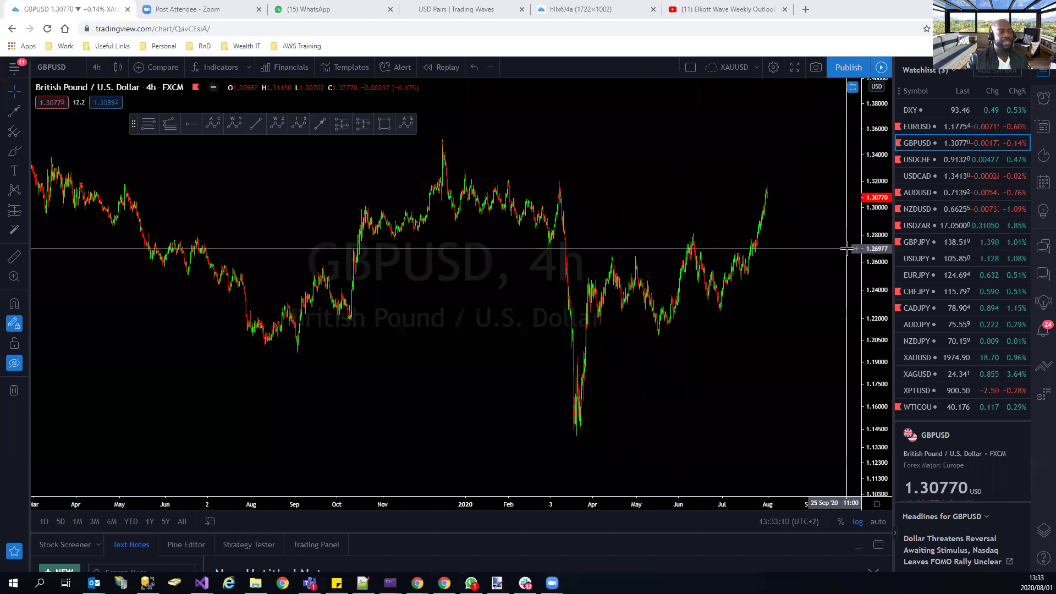
Rescale the GBPUSD chart to its recent price action and switch to the USDCHF 4h chart.
scroll(842, 247, up, 12)
scroll(803, 231, up, 4)
scroll(644, 296, down, 5)
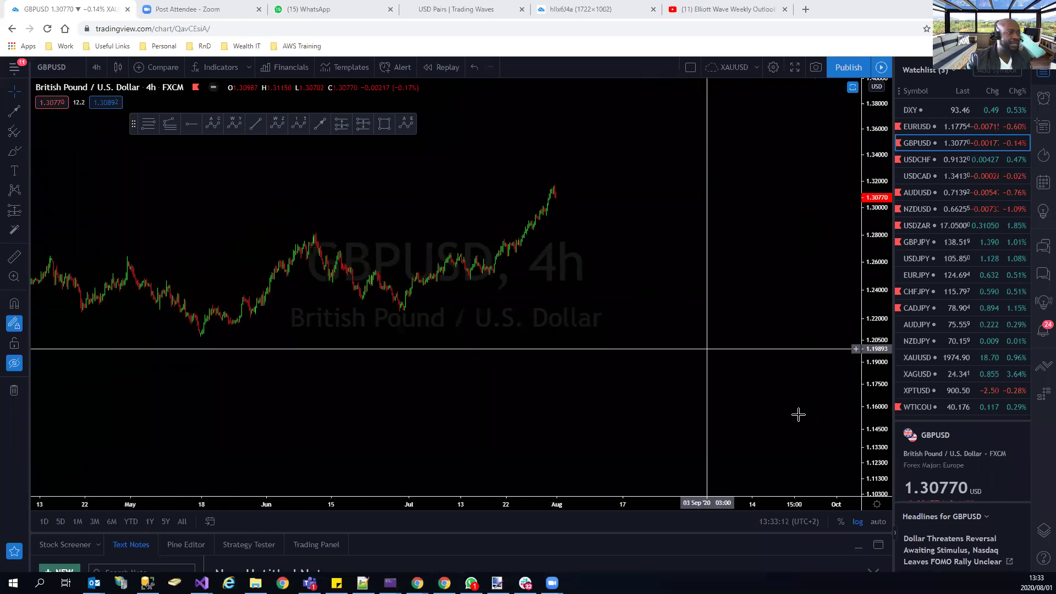
click(878, 525)
click(878, 522)
scroll(724, 394, up, 5)
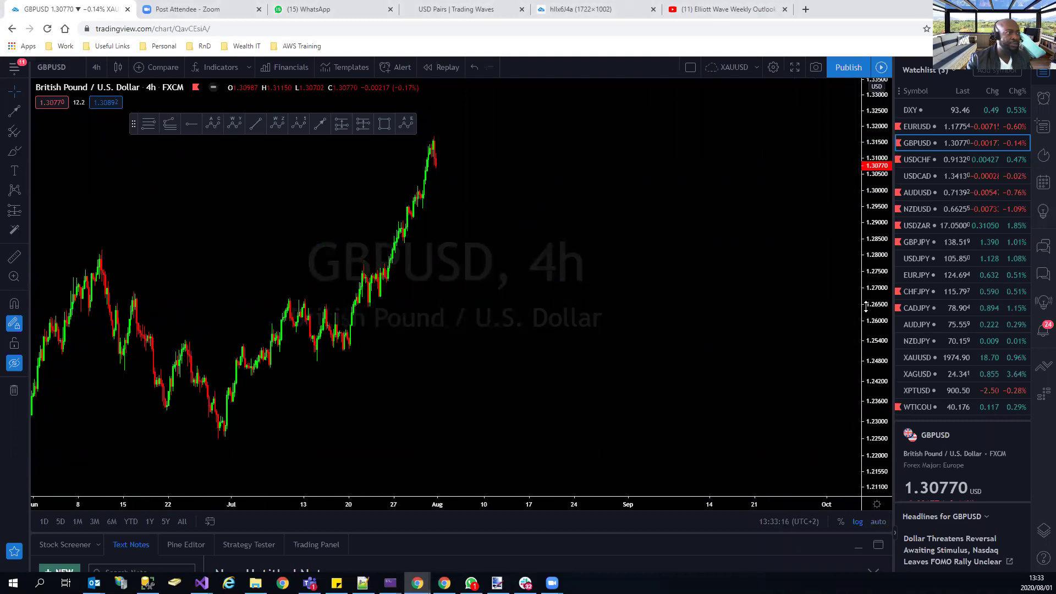
click(922, 160)
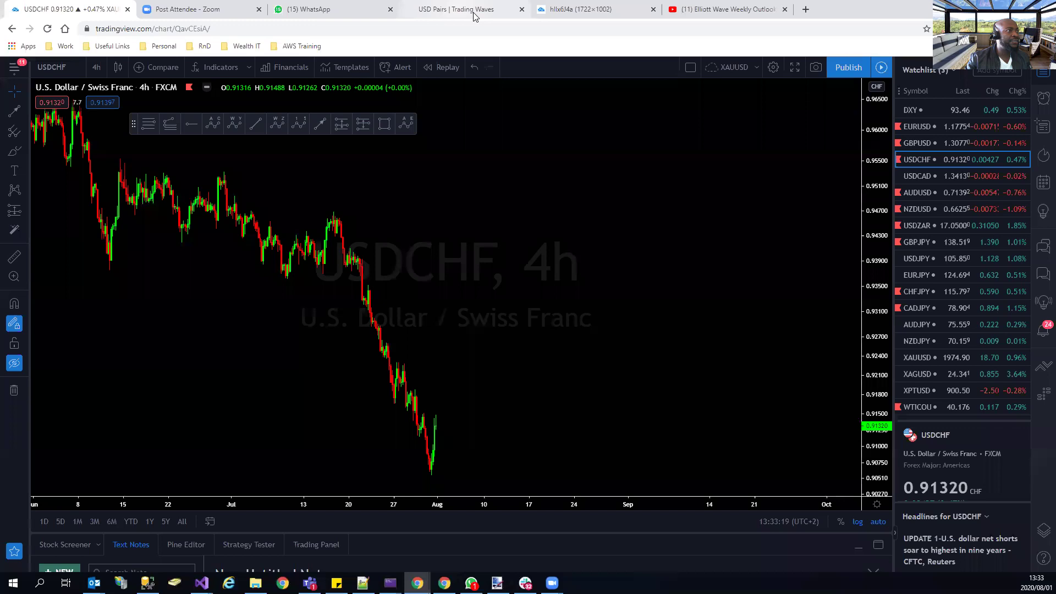
scroll(701, 205, down, 2)
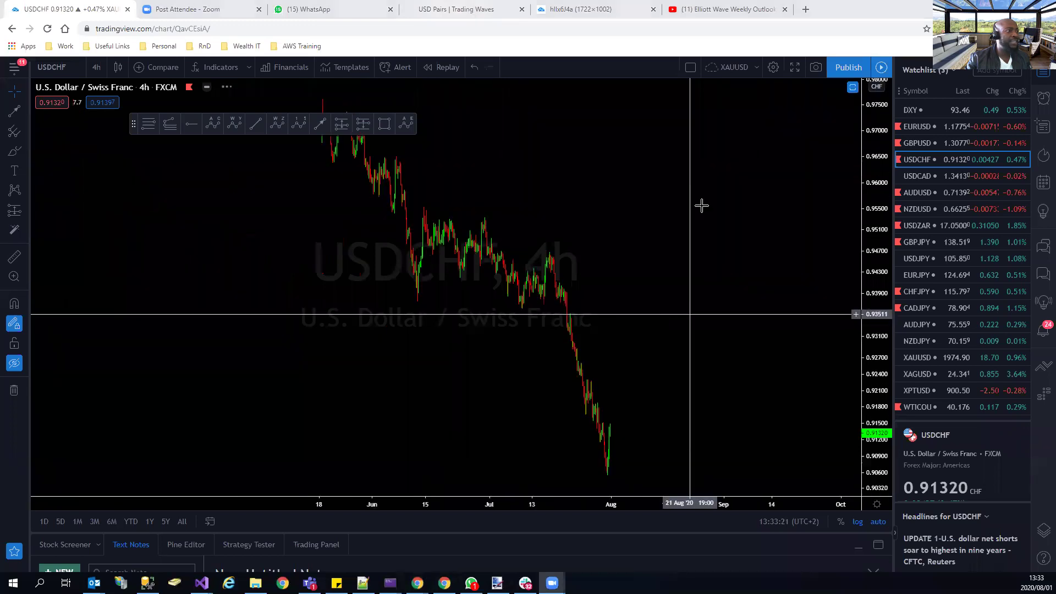
Sketch a yellow rise with a consolidation from USDCHF's latest low and a fall to a new low, and clear the marks.
mouse_move(606, 472)
mouse_down()
mouse_move(611, 432)
mouse_move(629, 425)
mouse_move(627, 440)
mouse_move(638, 407)
mouse_move(668, 539)
mouse_up()
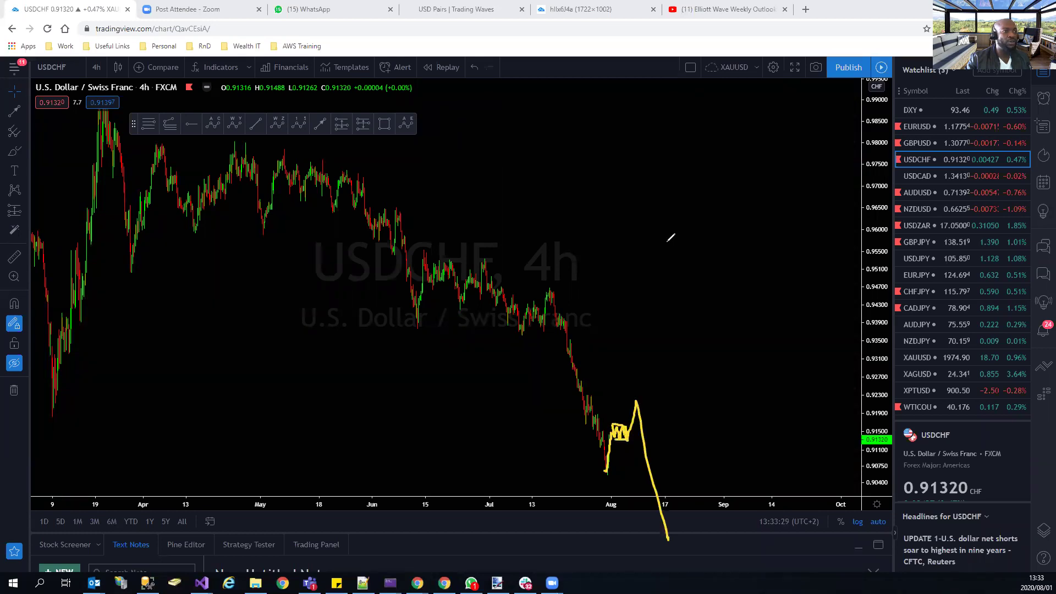
key(ctrl+z)
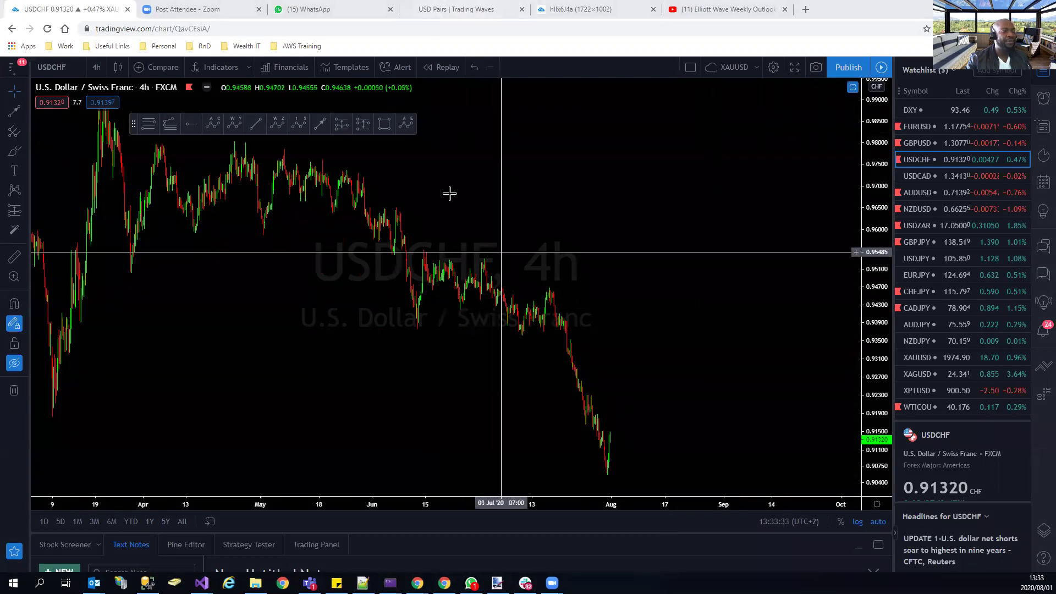
Switch to the USD Pairs page, look through its list of pairs and timeframes, and return to the USDCHF chart.
click(456, 10)
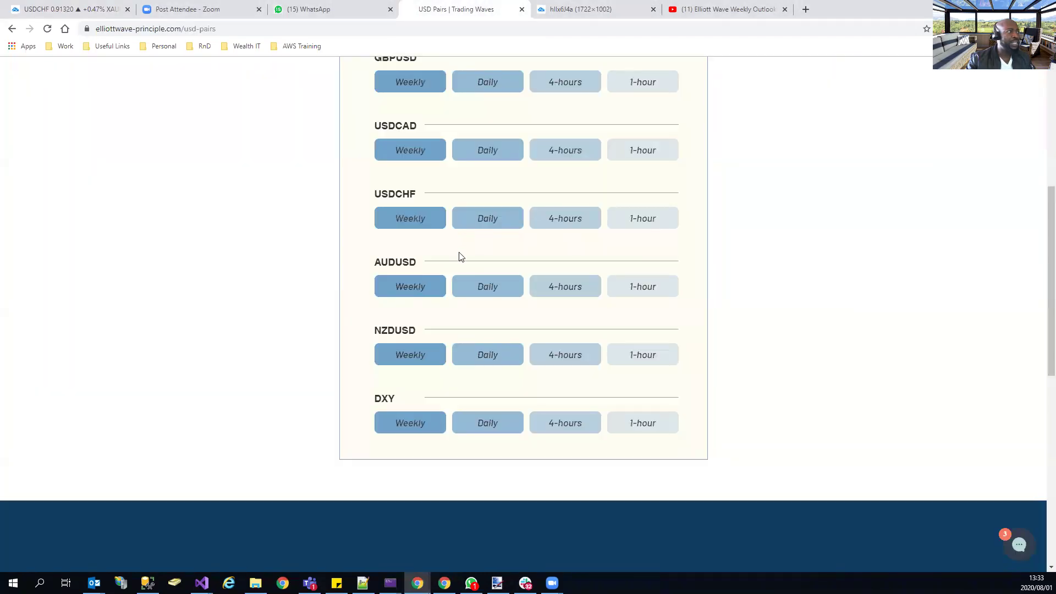
scroll(462, 258, up, 6)
scroll(550, 308, down, 1)
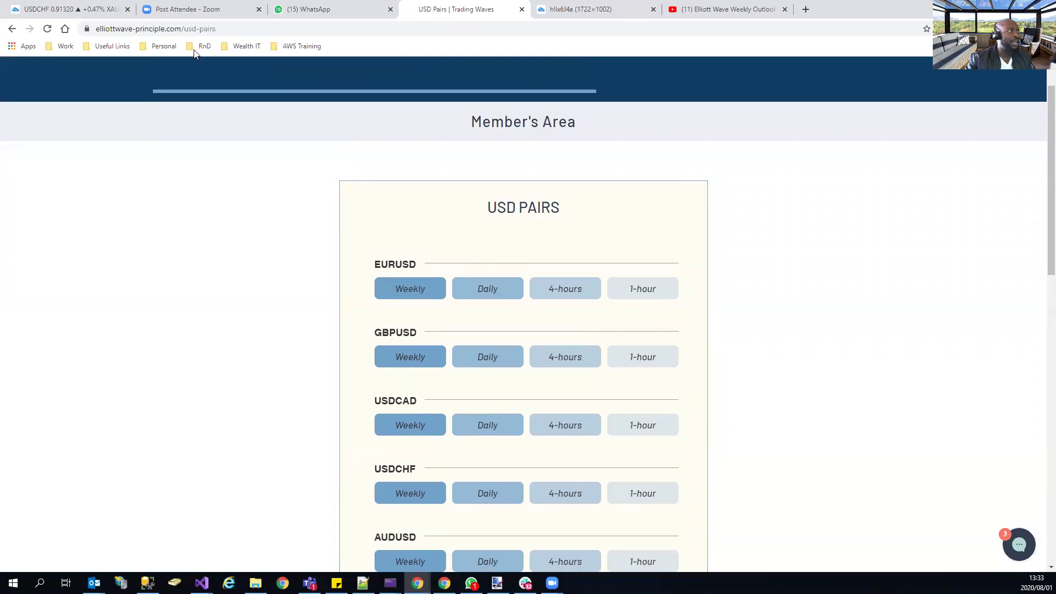
click(58, 10)
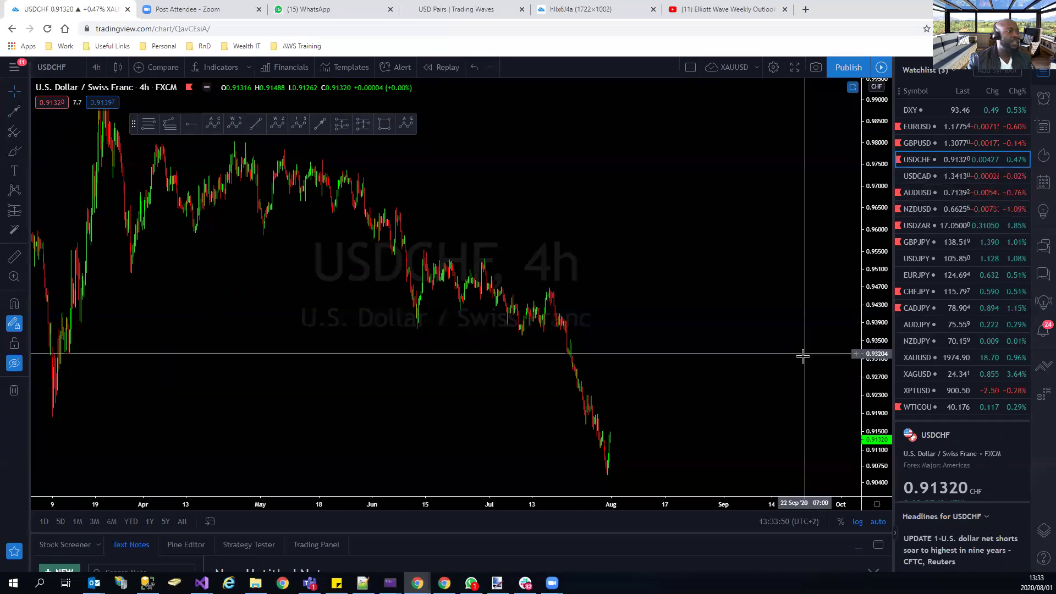
Sketch a short yellow rise from the latest low on the USDCHF 4h chart.
scroll(770, 319, down, 3)
scroll(659, 192, down, 3)
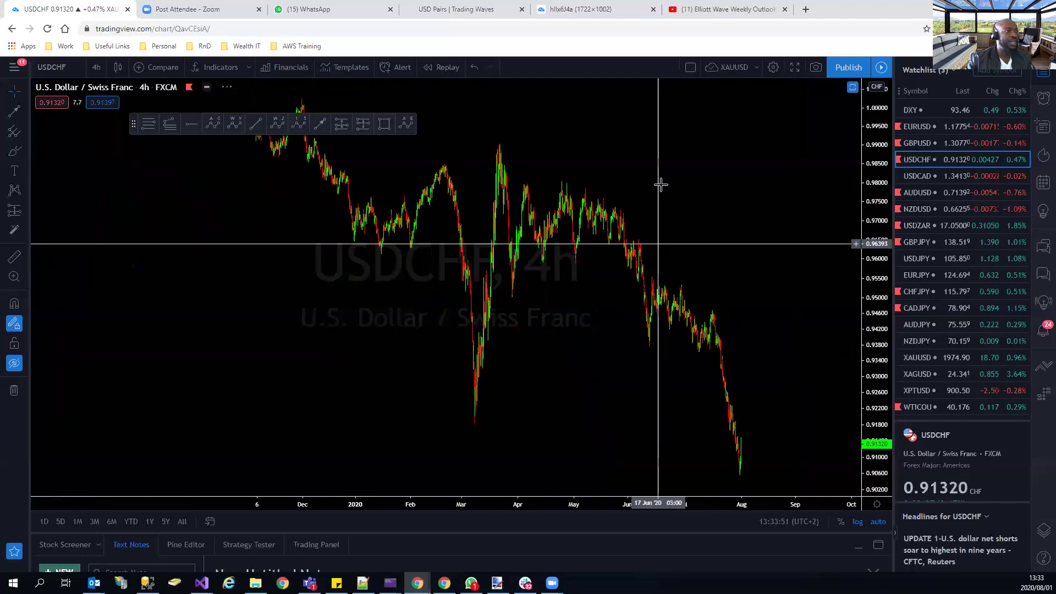
drag(752, 438, 759, 434)
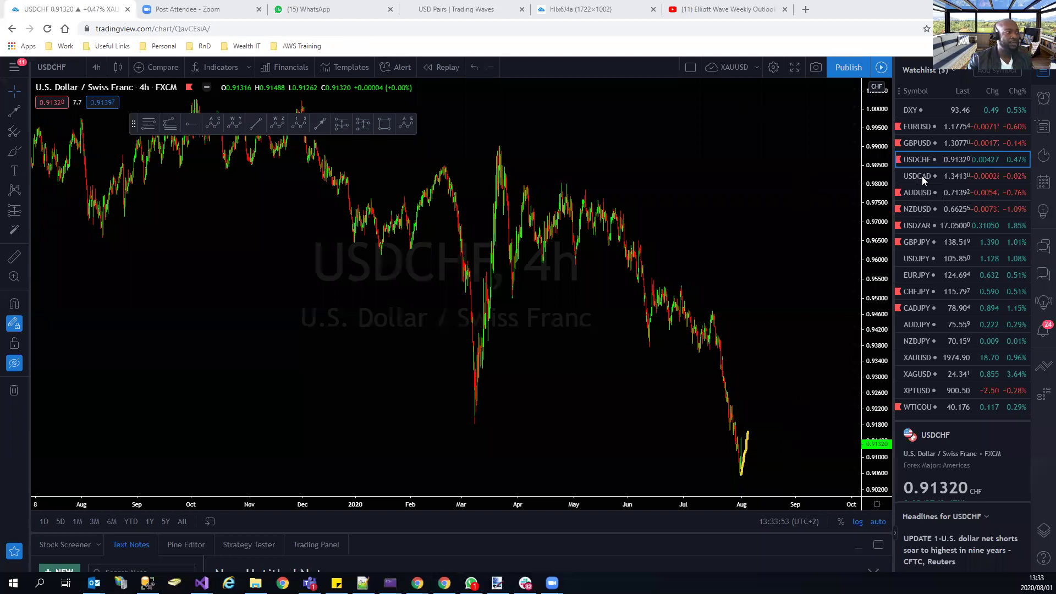
Switch from USDCHF to the USDCAD 4h chart.
key(Down)
key(Down)
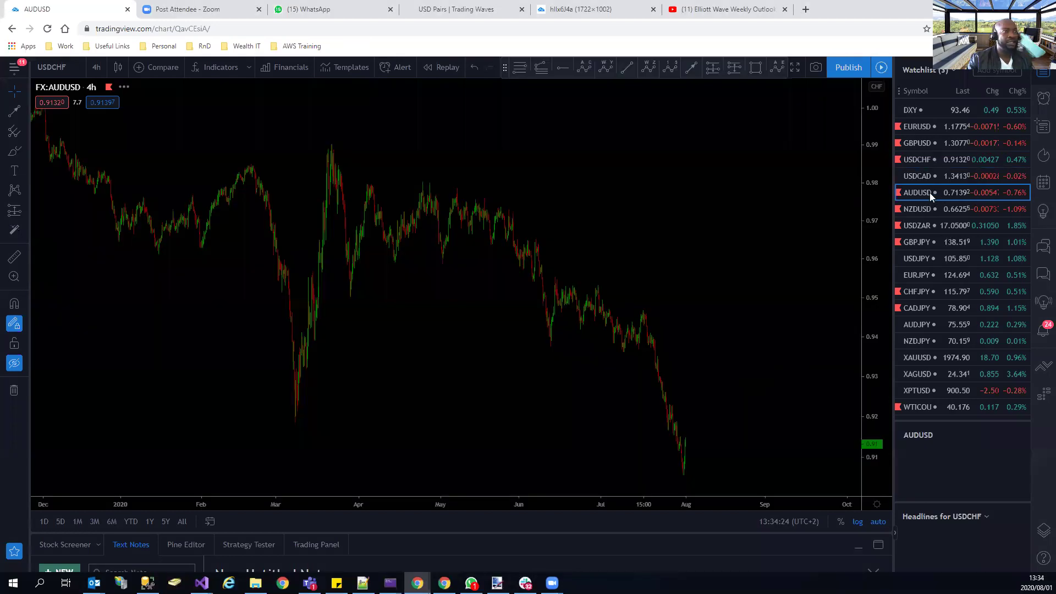
click(926, 177)
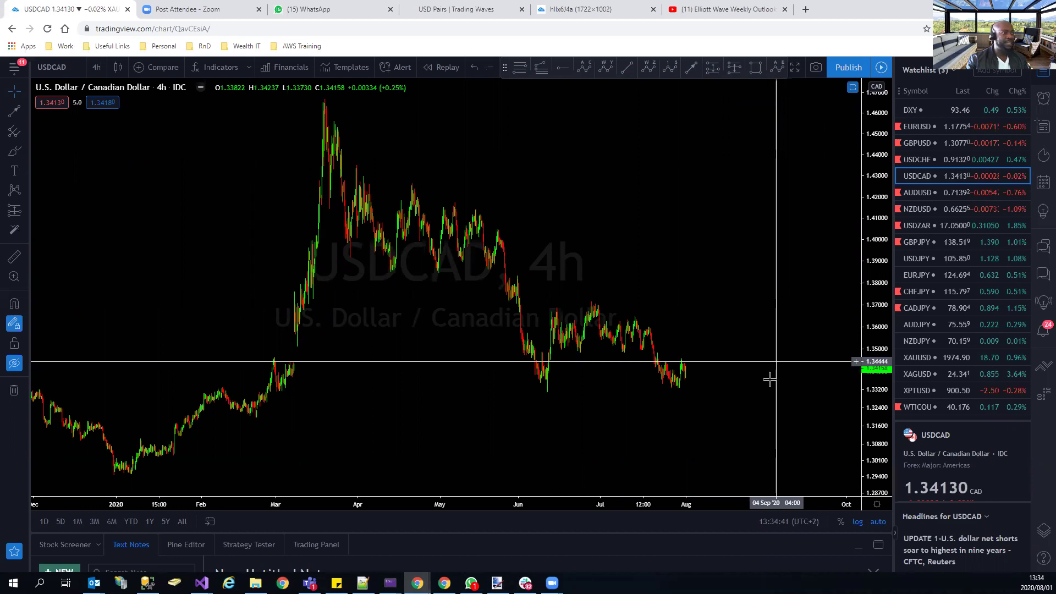
Outline USDCAD's rise from the June low and decline into July with a flat base, extend the decline to a new low, and clear the marks.
scroll(770, 380, up, 2)
drag(473, 437, 495, 407)
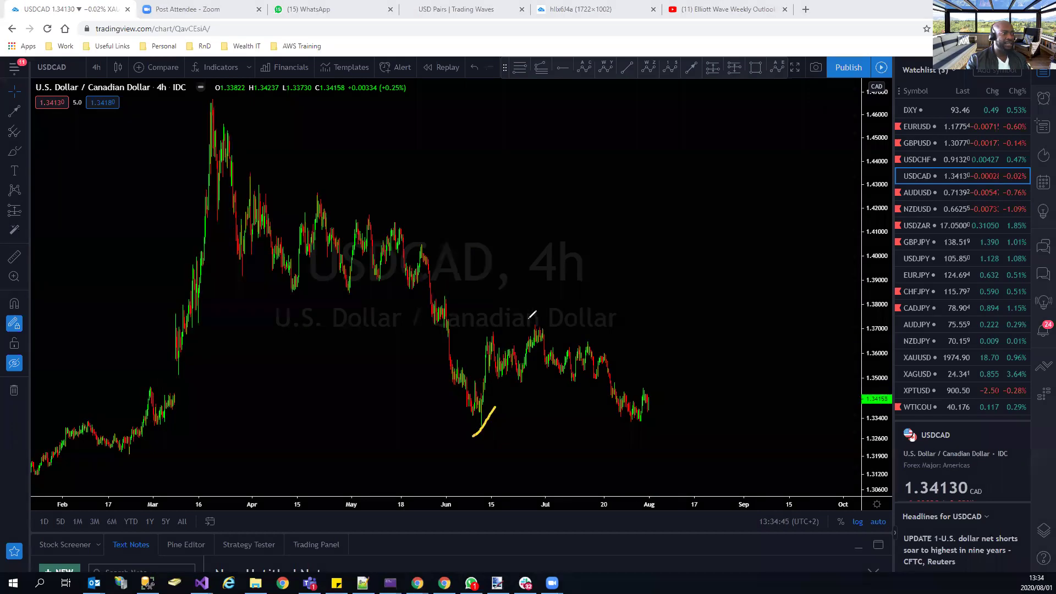
mouse_move(539, 310)
mouse_down()
mouse_move(612, 374)
mouse_move(637, 422)
mouse_up()
drag(483, 422, 635, 424)
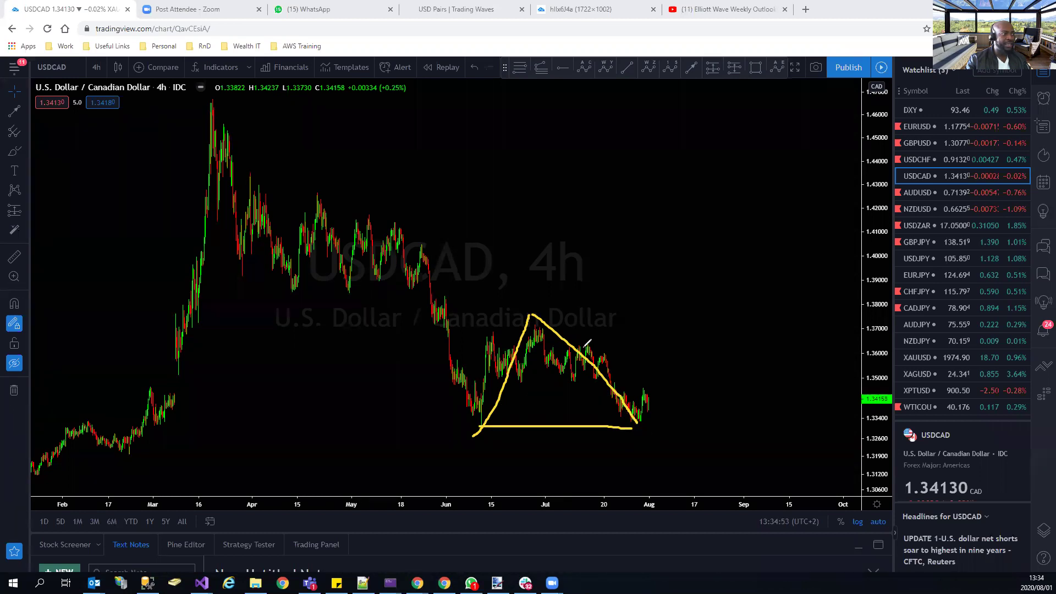
mouse_move(577, 350)
mouse_down()
mouse_move(655, 413)
mouse_move(705, 482)
mouse_up()
key(e)
Sketch a five-leg yellow decline on USDCAD from the March high to a new low, redrawing the first two legs.
mouse_move(210, 114)
mouse_down()
mouse_move(286, 296)
mouse_move(329, 200)
mouse_up()
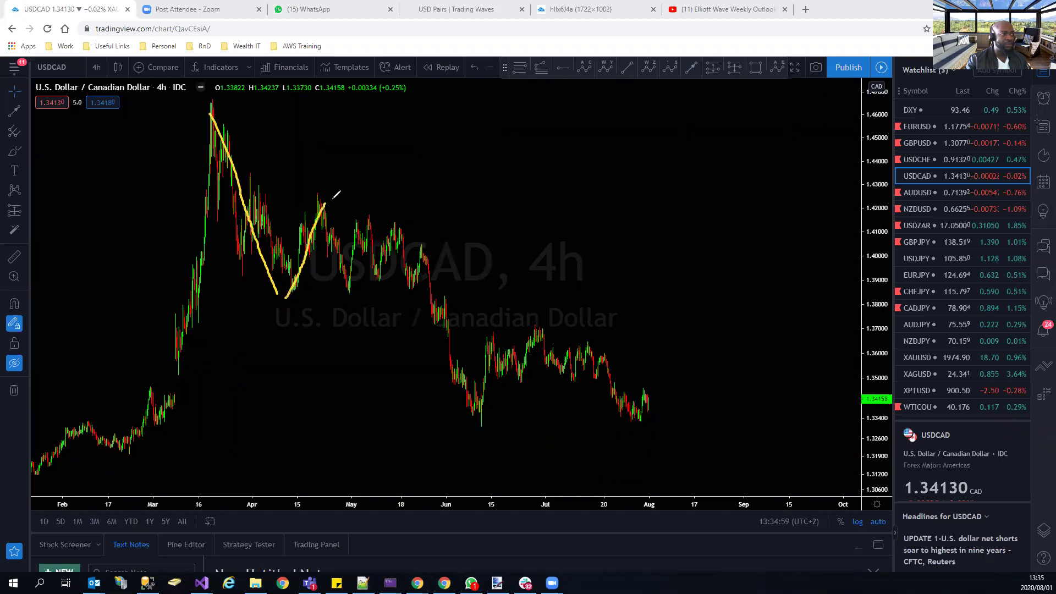
key(e)
mouse_move(211, 103)
mouse_down()
mouse_move(281, 283)
mouse_move(322, 194)
mouse_move(446, 392)
mouse_move(552, 335)
mouse_move(674, 485)
mouse_up()
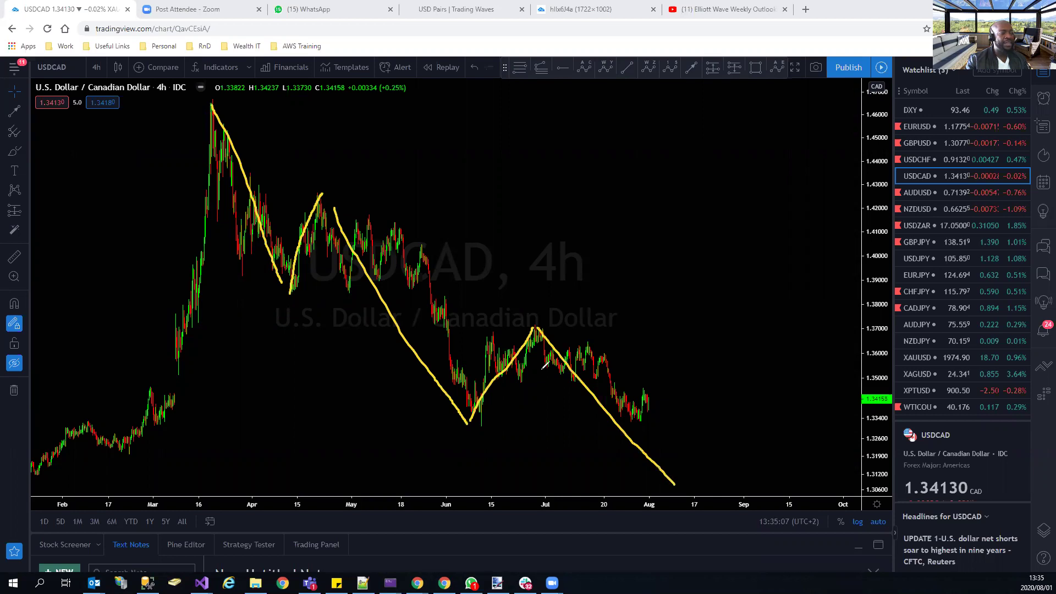
Label USDCAD's June high 4, add range lines and an alternative rise and fall, mark both end lows 5, and clear the marks.
drag(533, 280, 558, 317)
drag(651, 415, 679, 328)
drag(546, 326, 695, 322)
drag(484, 418, 634, 410)
mouse_move(682, 328)
mouse_down()
mouse_move(744, 497)
mouse_move(776, 505)
mouse_up()
mouse_move(694, 500)
mouse_down()
mouse_move(684, 507)
mouse_move(695, 514)
mouse_up()
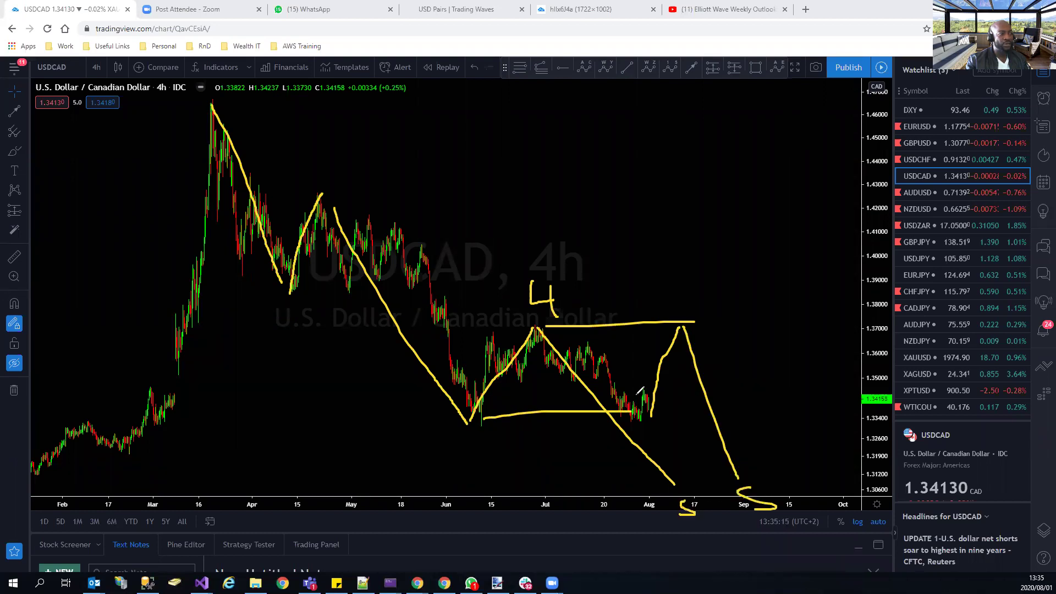
mouse_move(636, 425)
mouse_down()
mouse_move(653, 403)
mouse_move(646, 391)
mouse_up()
key(e)
Sketch a yellow USDCAD rise with a small dip from the July low to the June high, and draw lines across the range's high and low.
mouse_move(646, 387)
mouse_down()
mouse_move(652, 400)
mouse_move(658, 370)
mouse_up()
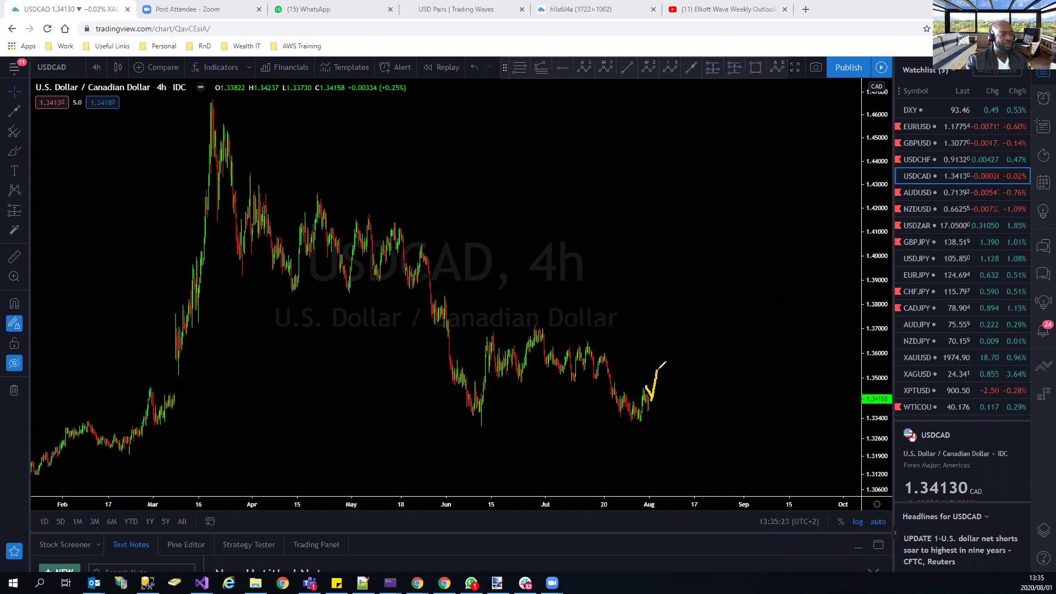
drag(633, 421, 679, 316)
drag(542, 324, 672, 325)
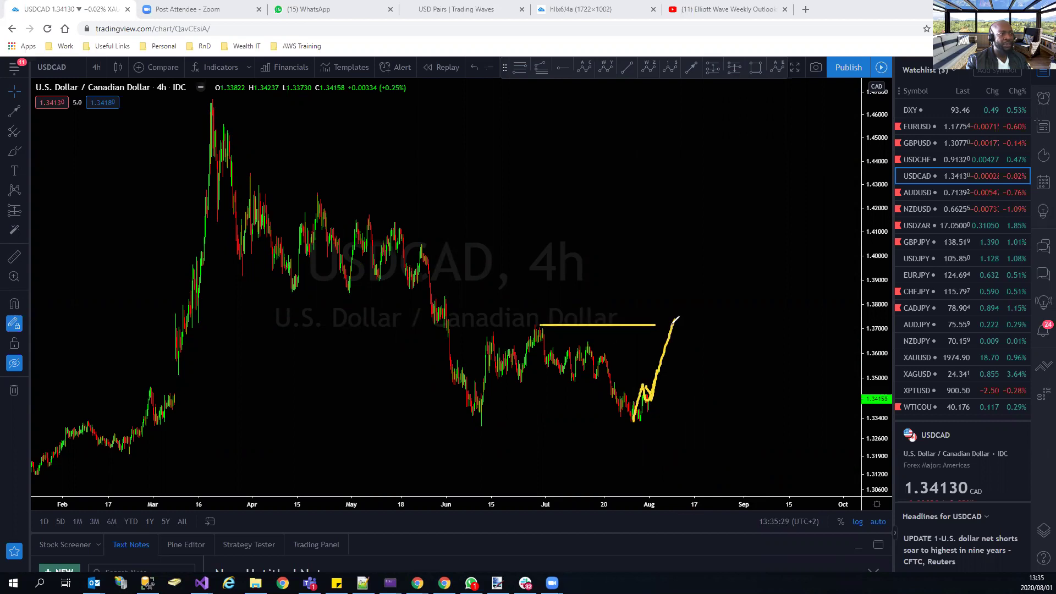
drag(482, 426, 633, 418)
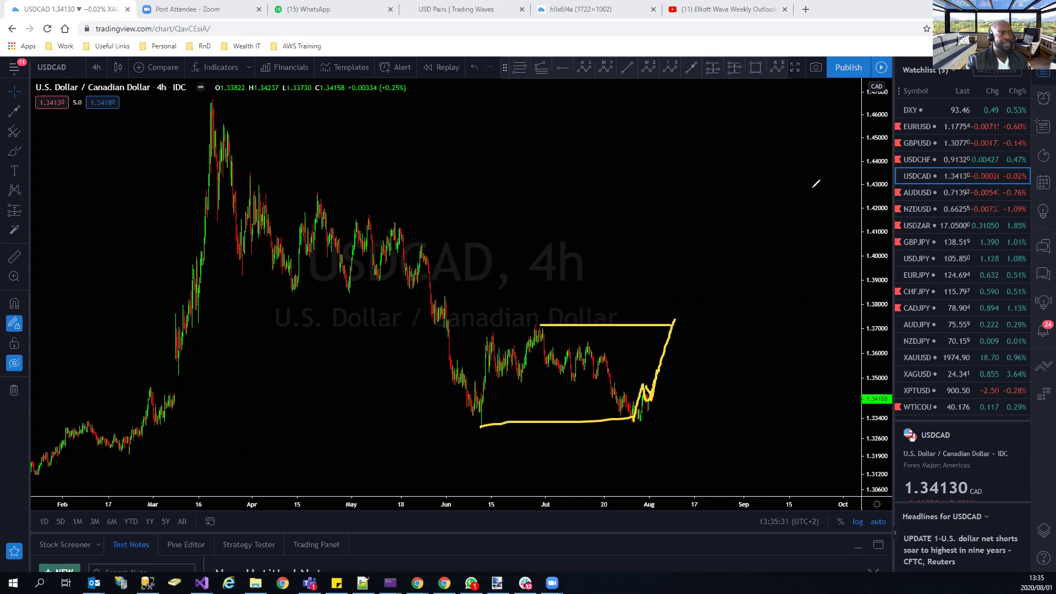
Switch to AUDUSD and sketch a two-part pullback with a consolidation from the latest high and a rise to a new high, and clear it.
click(923, 192)
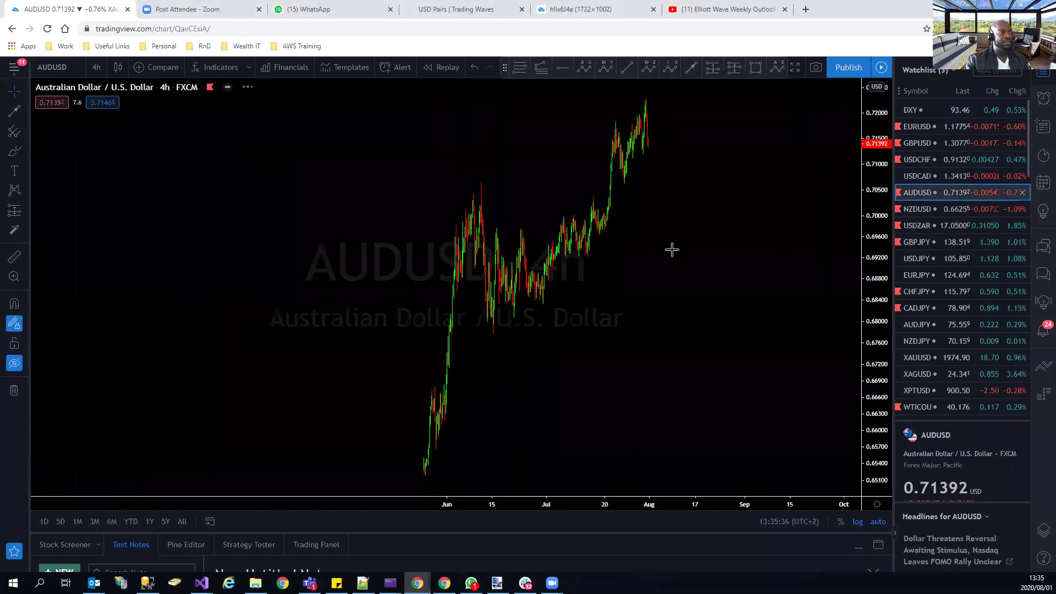
scroll(641, 308, up, 5)
drag(879, 228, 877, 248)
drag(573, 309, 625, 422)
scroll(814, 371, down, 5)
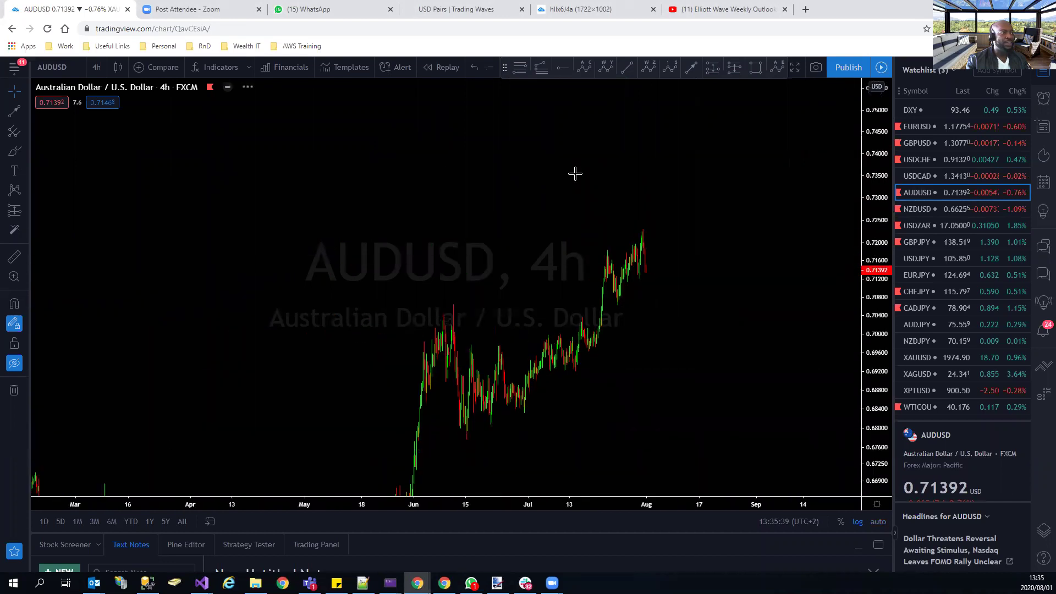
mouse_move(608, 253)
mouse_down()
mouse_move(638, 221)
mouse_move(653, 275)
mouse_move(670, 260)
mouse_move(674, 301)
mouse_move(673, 258)
mouse_move(663, 253)
mouse_up()
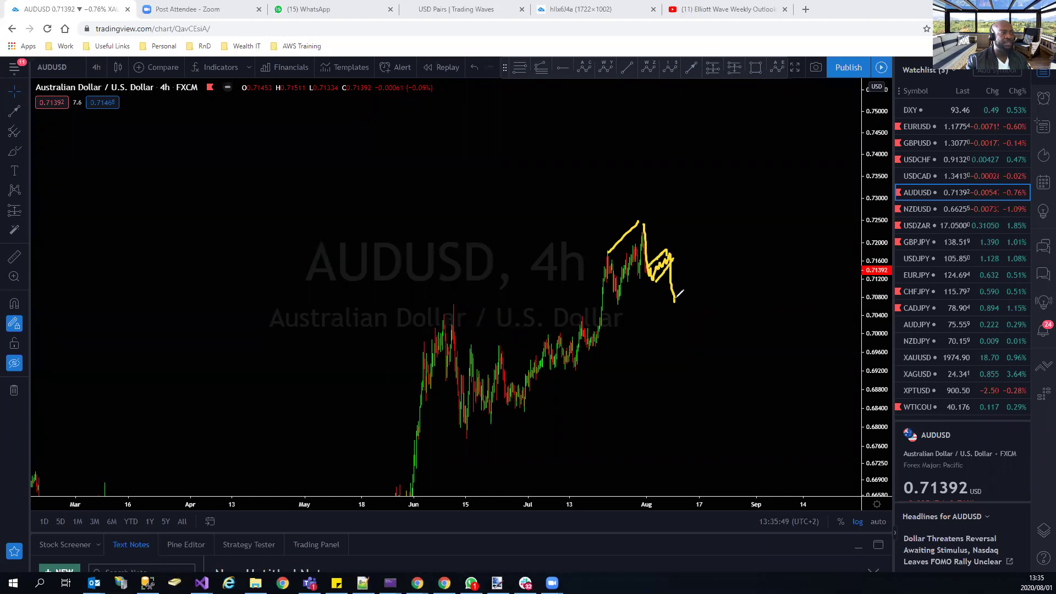
drag(674, 300, 713, 200)
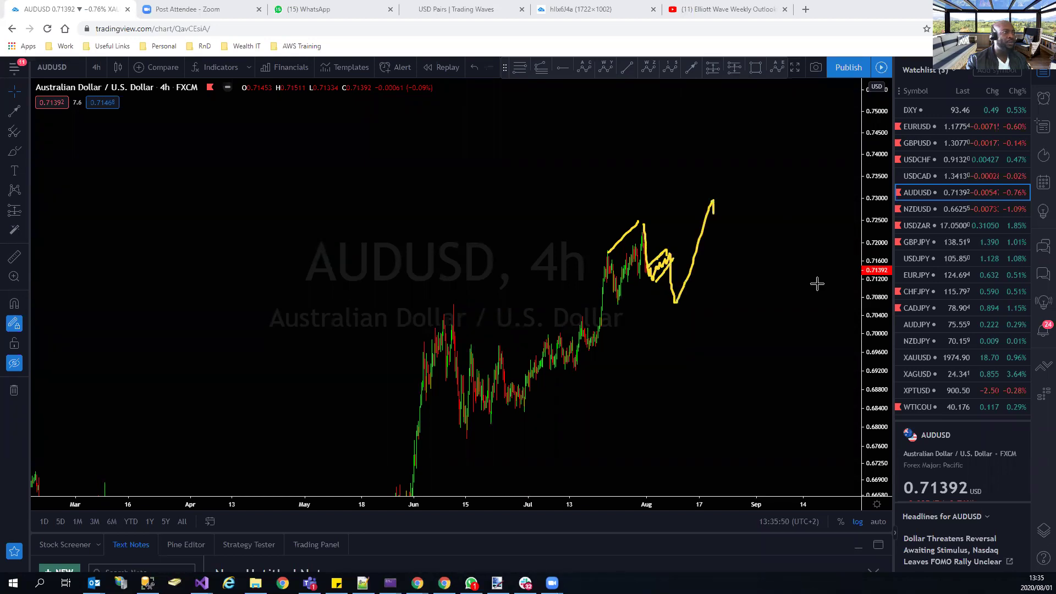
key(Escape)
Show the hidden AUDUSD drawings, examine the wave labels and trendlines against recent price action, and hide them again.
scroll(818, 289, down, 4)
drag(882, 350, 851, 440)
drag(702, 401, 590, 333)
click(15, 363)
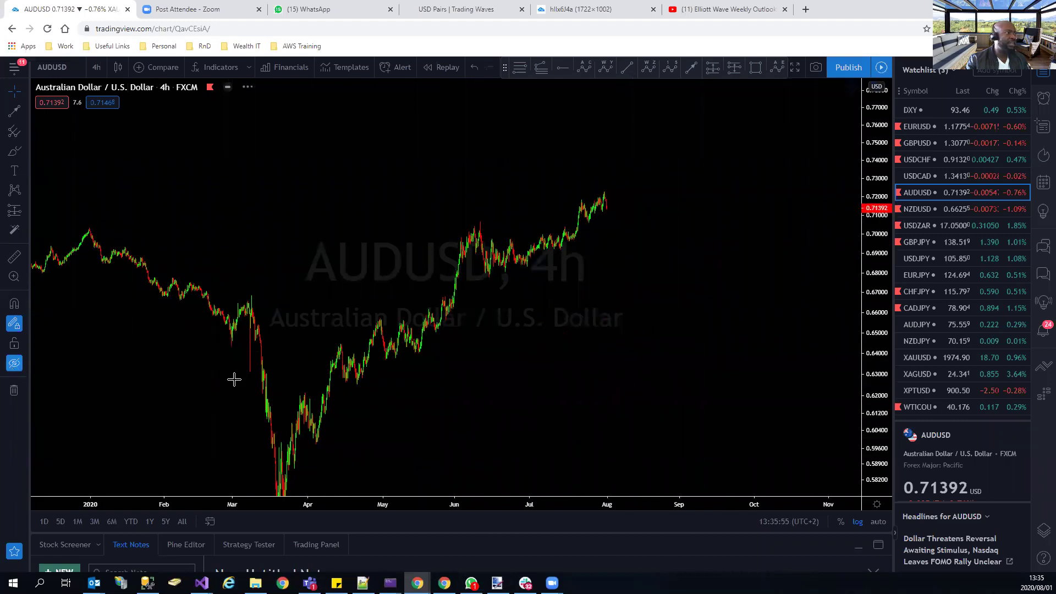
drag(882, 422, 872, 266)
drag(684, 309, 746, 448)
scroll(716, 414, up, 3)
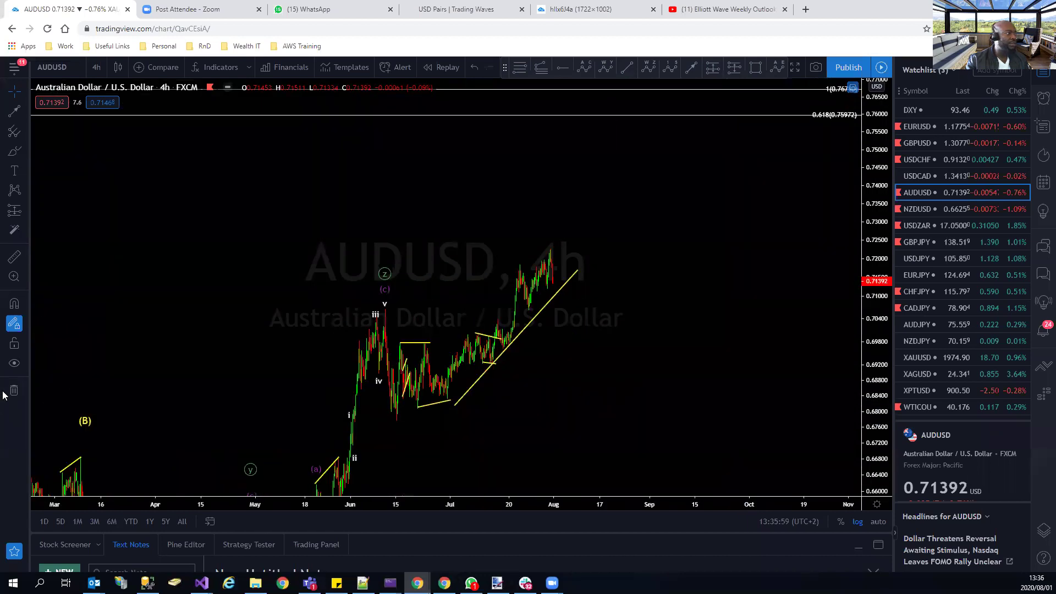
click(15, 363)
Sketch AUDUSD's late-July dip and rise, a fall to a slightly lower low and a rise to a new high, and clear the marks.
drag(490, 365, 640, 369)
scroll(640, 369, up, 3)
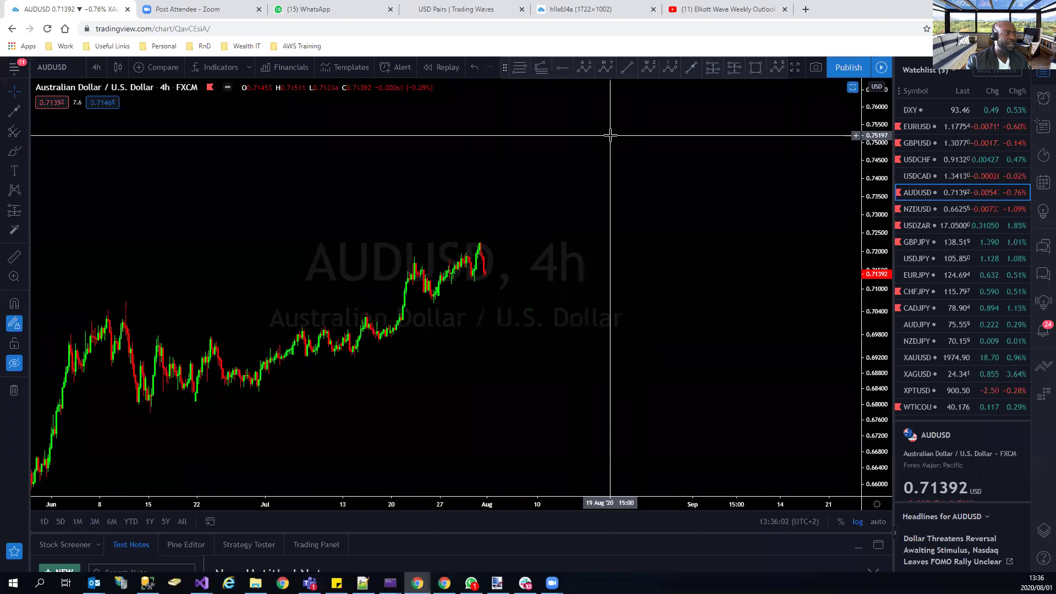
mouse_move(418, 260)
mouse_down()
mouse_move(436, 300)
mouse_move(476, 242)
mouse_move(489, 314)
mouse_move(505, 266)
mouse_up()
drag(528, 215, 527, 218)
drag(488, 290, 514, 234)
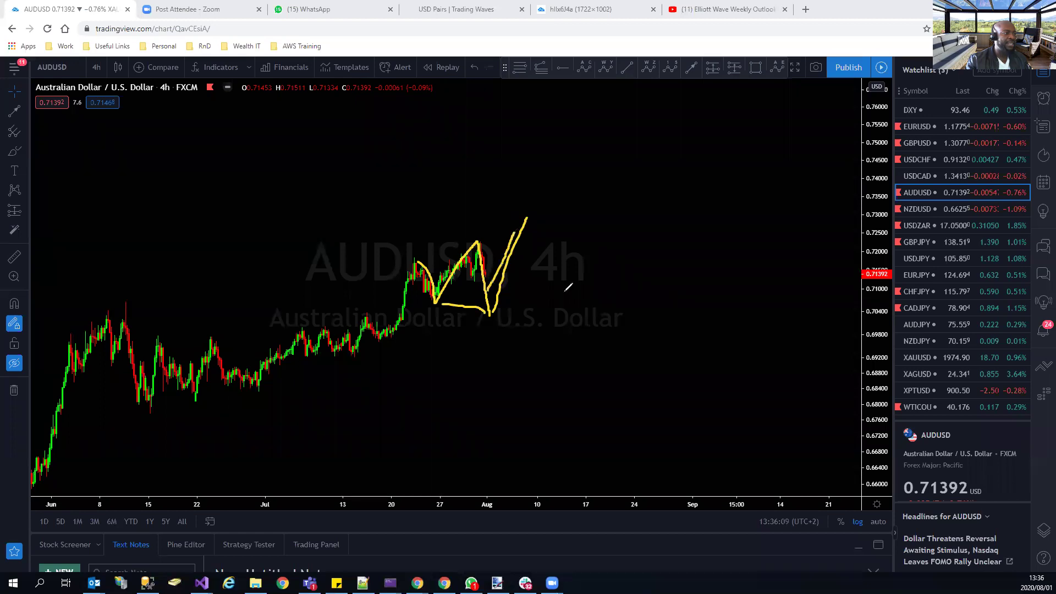
key(Escape)
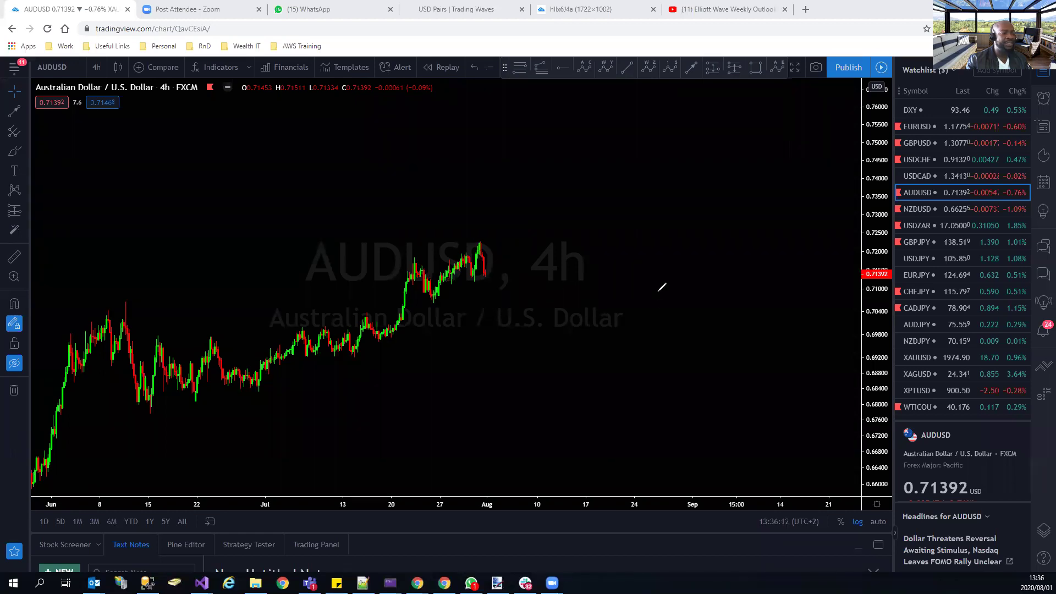
Switch to the NZDUSD 4h chart and draw a yellow horizontal line across the late-July highs.
drag(701, 310, 702, 311)
click(928, 216)
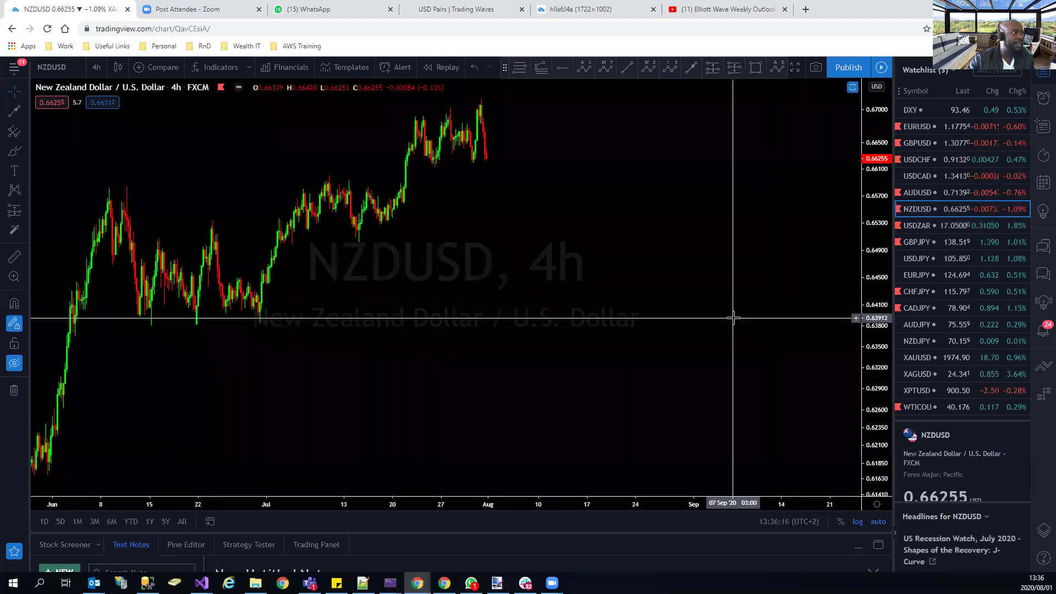
scroll(735, 318, down, 3)
drag(685, 298, 621, 408)
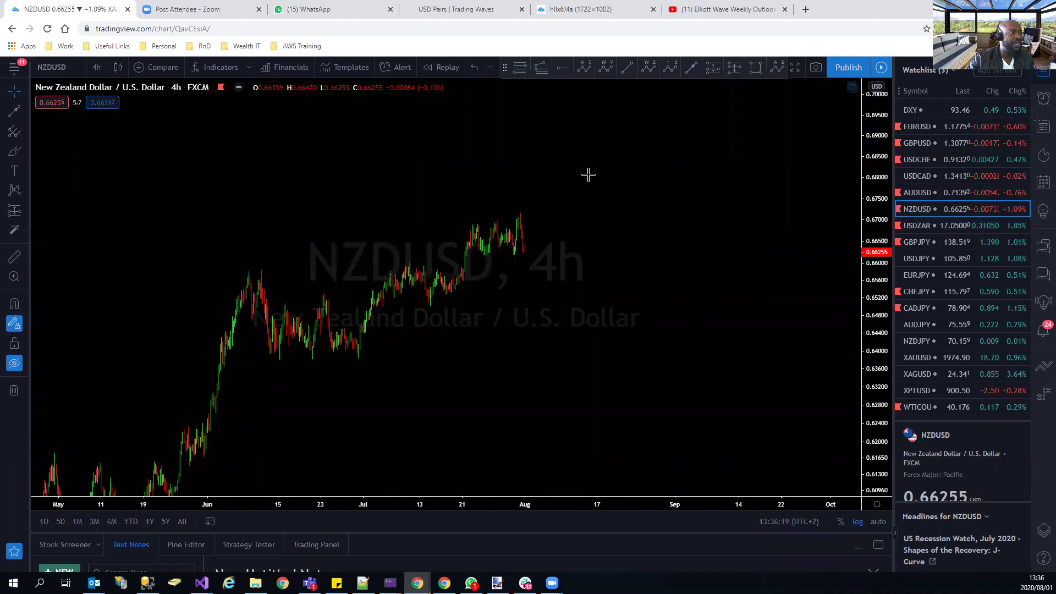
drag(472, 235, 540, 234)
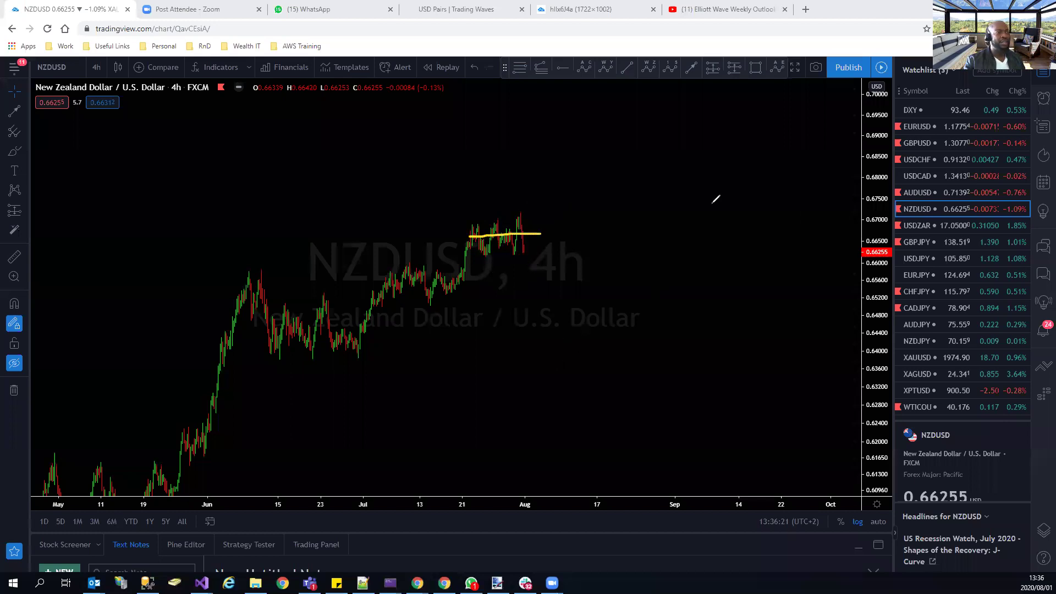
Switch to USDZAR and sketch a rise, fall and rise between horizontal range lines, followed by a decline toward the range low.
click(922, 226)
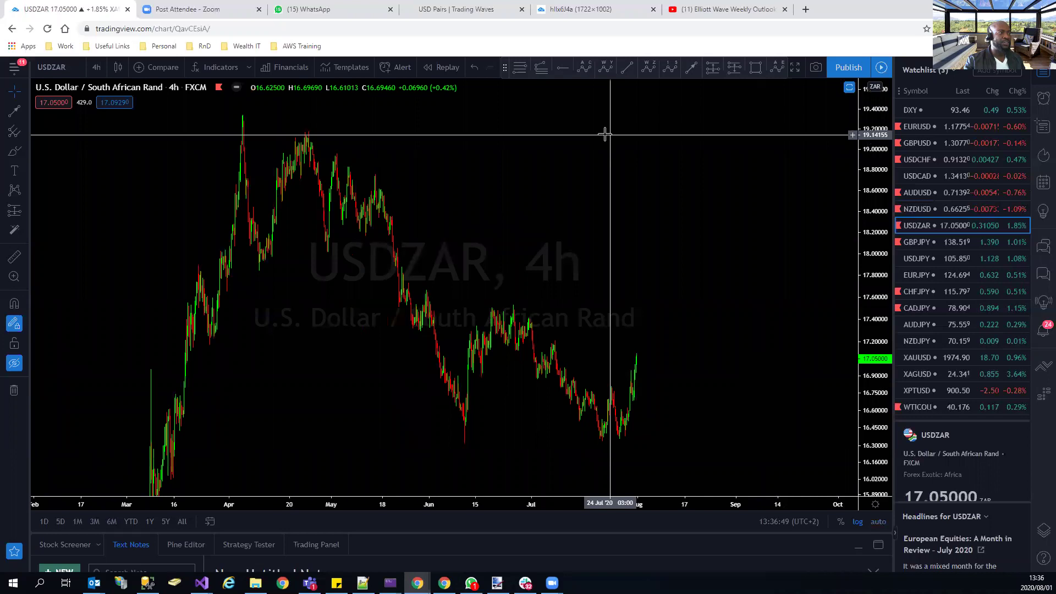
mouse_move(460, 442)
mouse_down()
mouse_move(505, 300)
mouse_move(521, 325)
mouse_up()
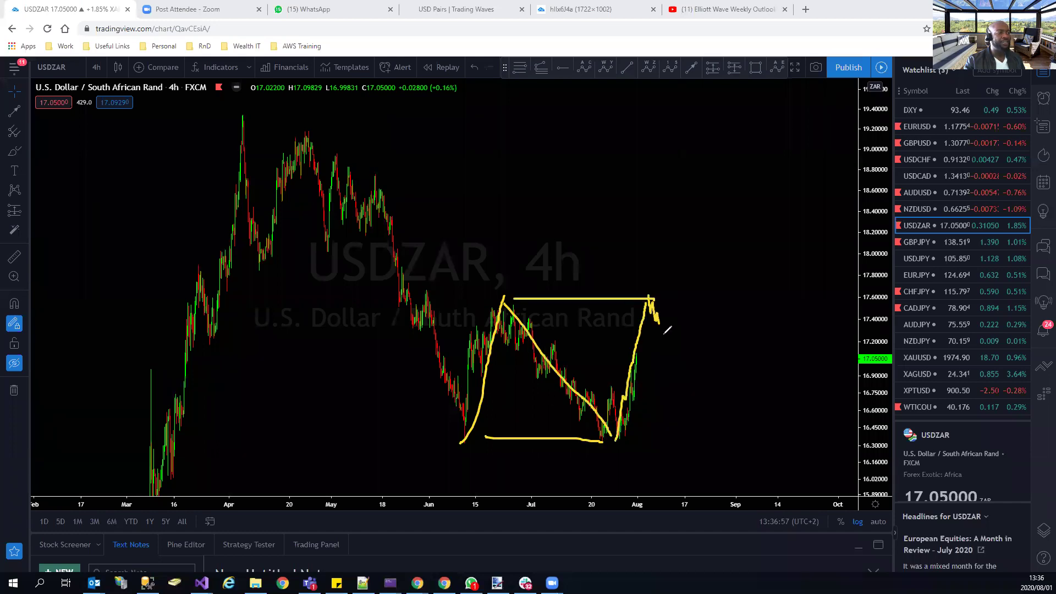
drag(668, 329, 737, 458)
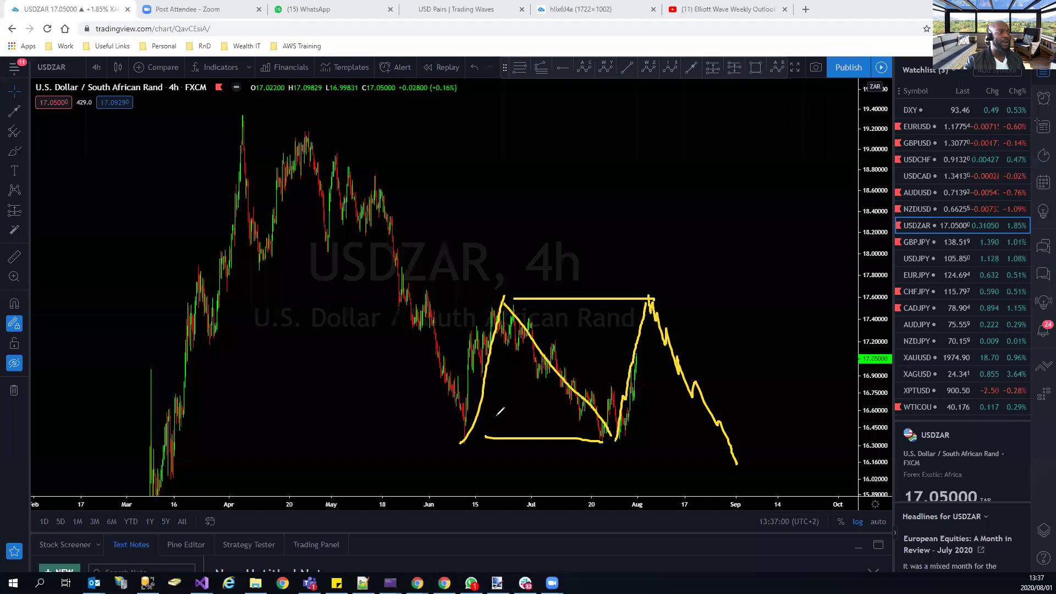
drag(483, 300, 626, 298)
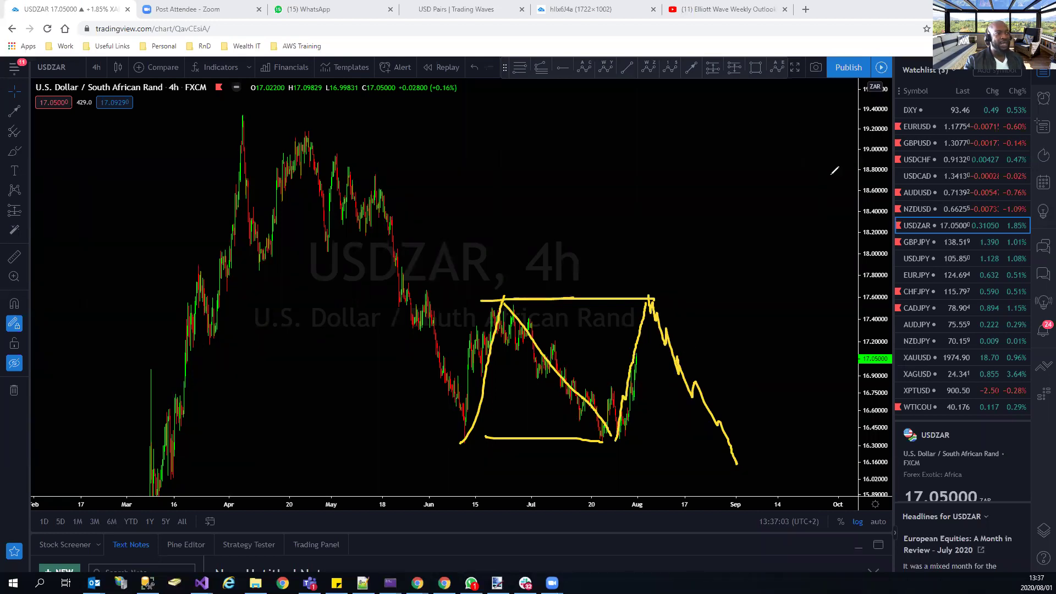
Clear the USDZAR range sketch, trace a rise, fall and rise from the June low to above the June high, and clear it.
key(e)
mouse_move(461, 434)
mouse_down()
mouse_move(543, 323)
mouse_move(583, 388)
mouse_move(625, 394)
mouse_move(660, 279)
mouse_up()
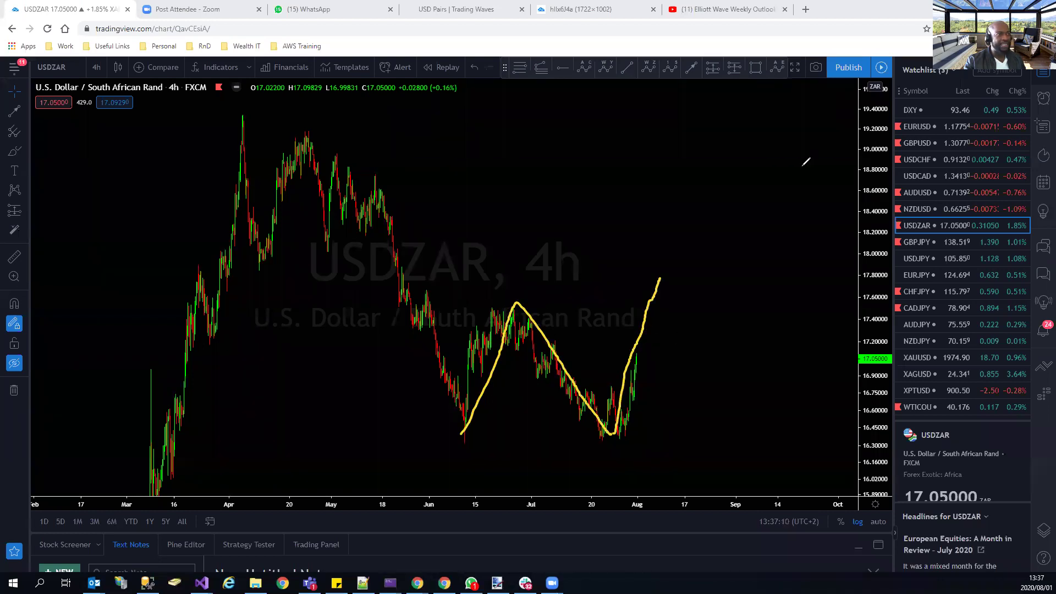
key(Escape)
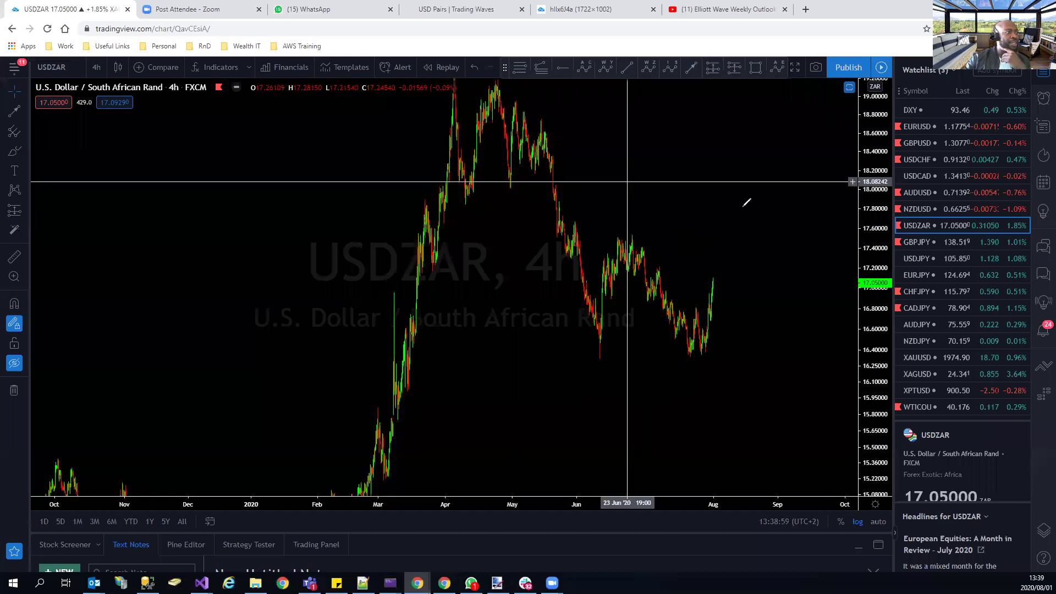
Draw a horizontal line across USDZAR's June highs, sketch a steep rise from the late-July price to about 18.3, and clear both.
drag(622, 235, 777, 235)
drag(713, 300, 755, 162)
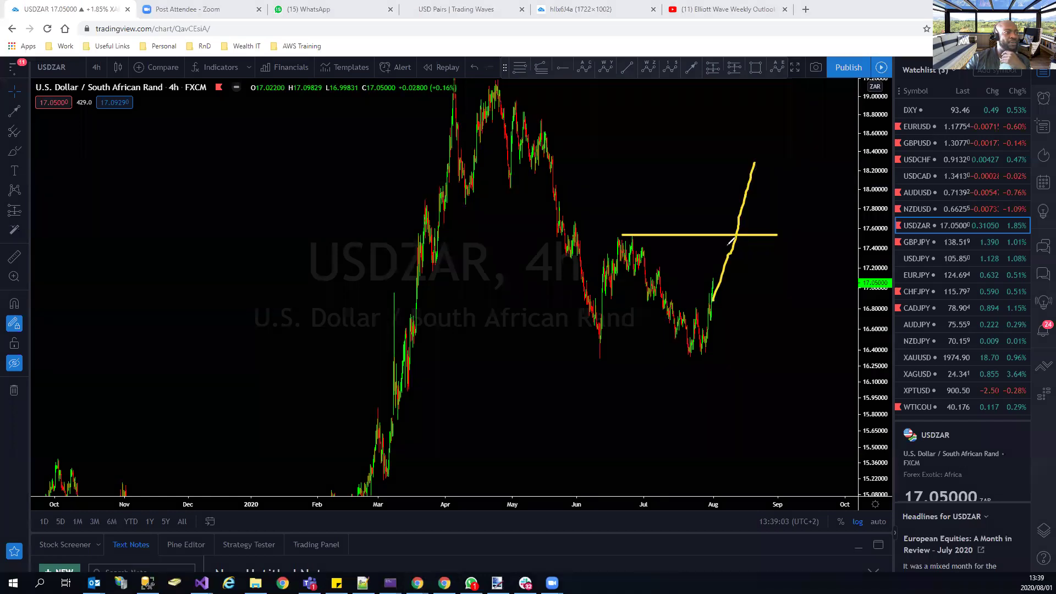
key(e)
Sketch a small USDZAR consolidation at the latest price followed by a rise to a yellow line across the June highs, and clear the marks.
mouse_move(714, 282)
mouse_down()
mouse_move(732, 295)
mouse_move(744, 288)
mouse_move(731, 278)
mouse_move(737, 233)
mouse_up()
drag(630, 235, 746, 232)
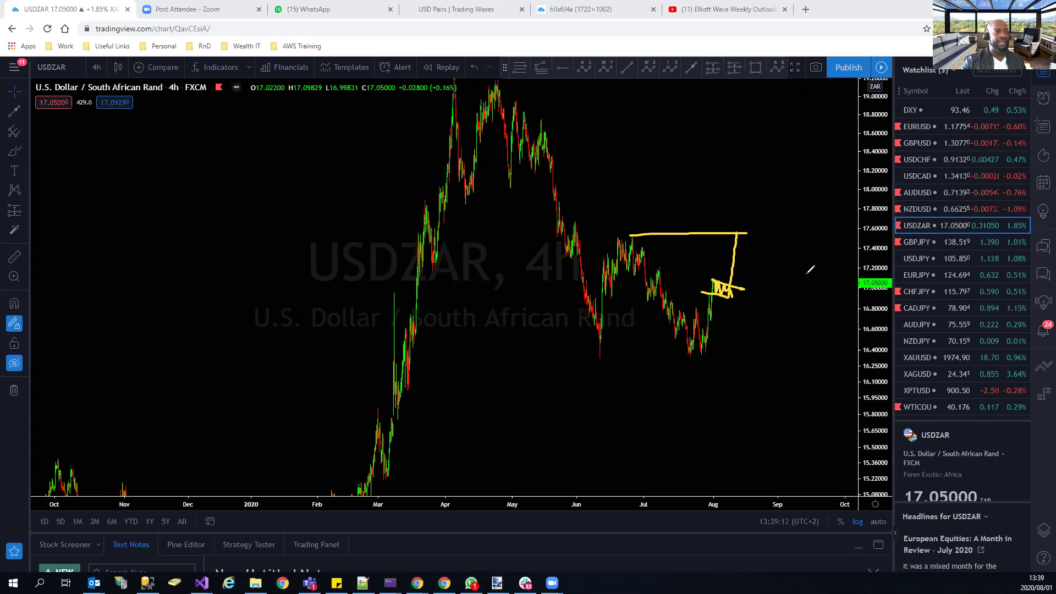
key(Escape)
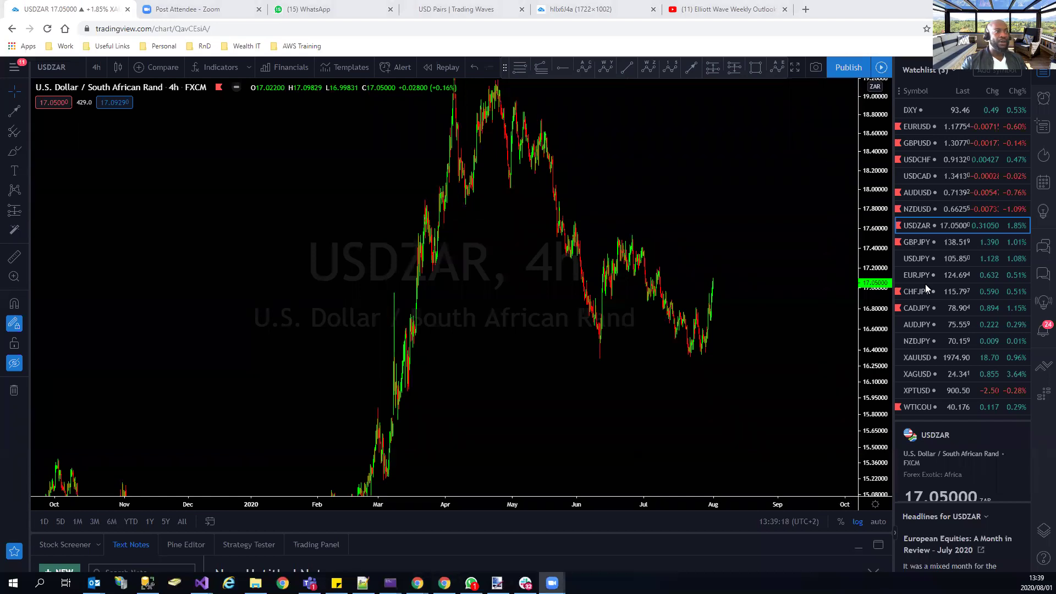
Switch to the GBPJPY 4h chart, show its saved wave annotations to review the count, and hide them again.
click(924, 243)
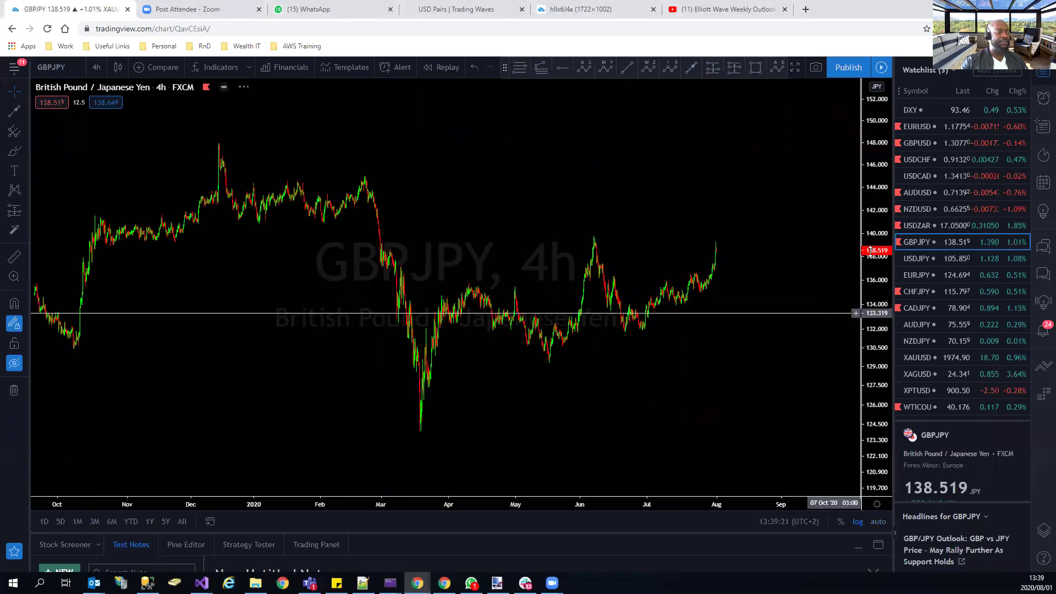
scroll(847, 330, down, 1)
drag(833, 343, 656, 374)
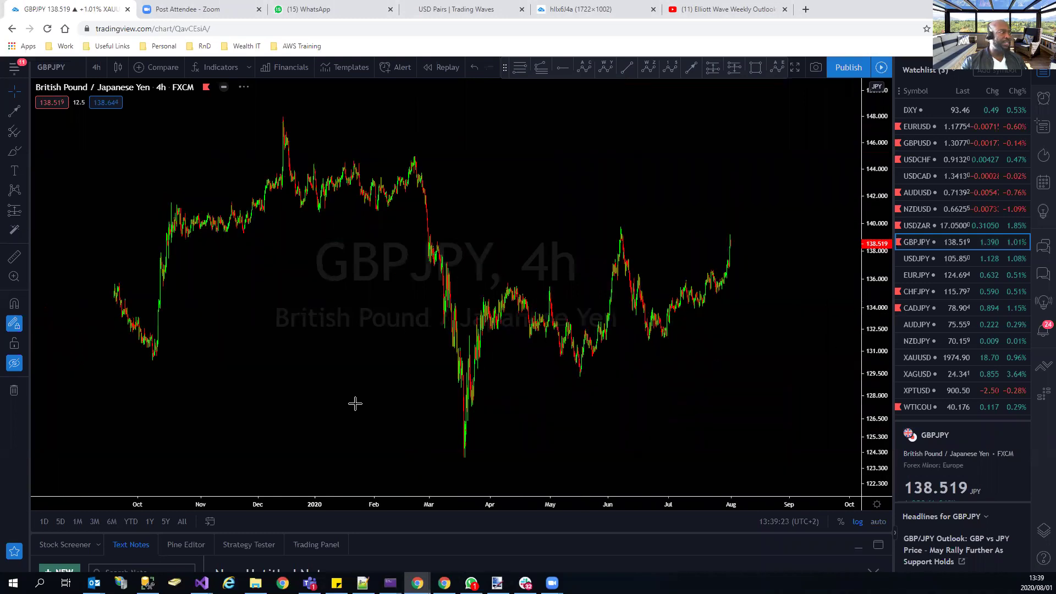
click(14, 363)
scroll(535, 397, up, 2)
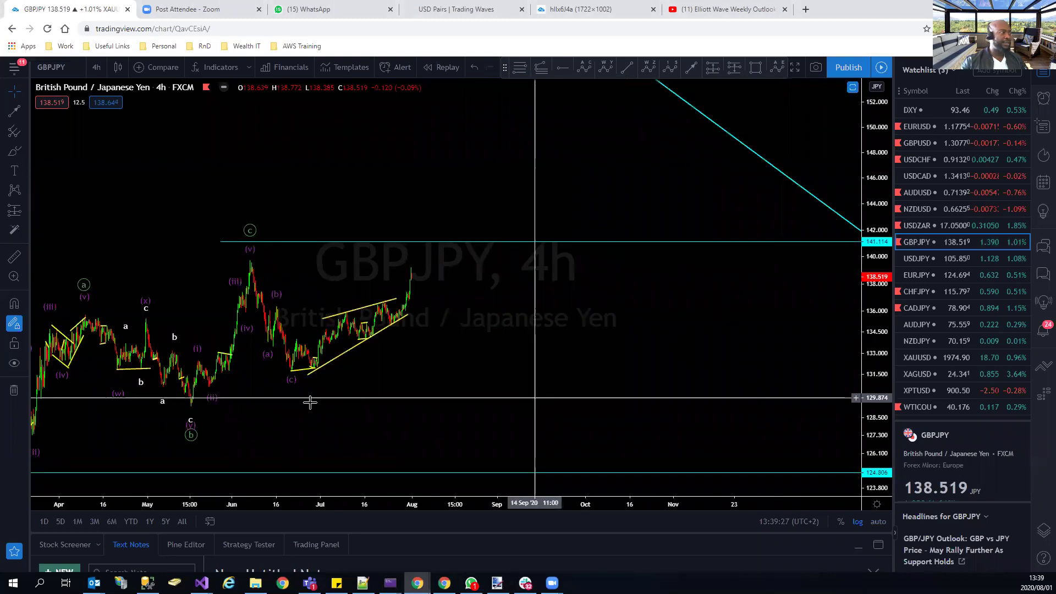
scroll(550, 397, up, 1)
scroll(550, 398, down, 5)
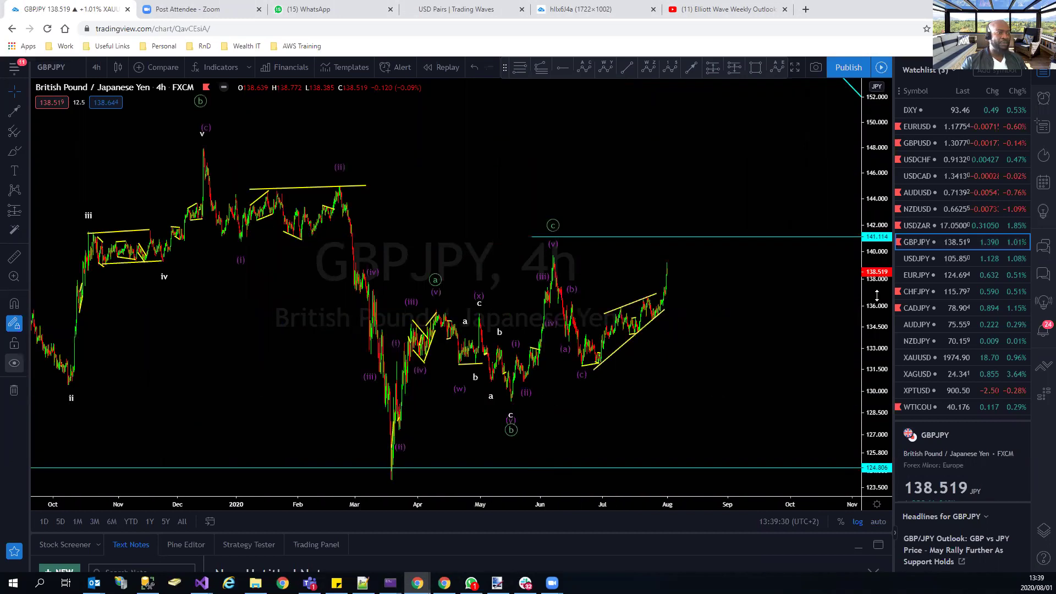
drag(754, 373, 715, 377)
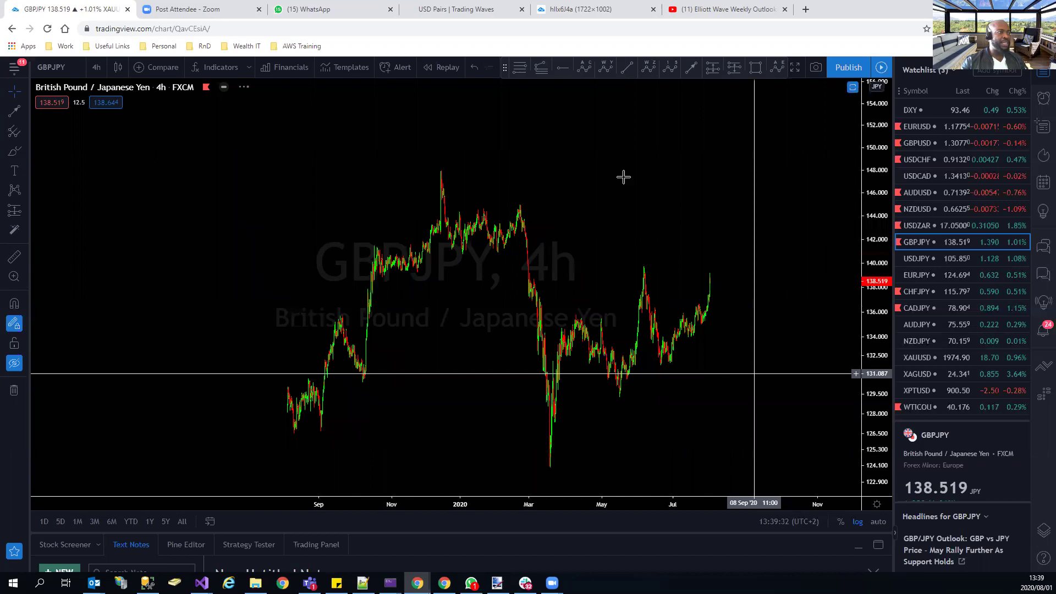
Trace GBPJPY's yellow rise and fall from the March low and a red rise and fall, and mark the July channel with red 1 and 2.
scroll(623, 177, right, 2)
drag(513, 470, 547, 318)
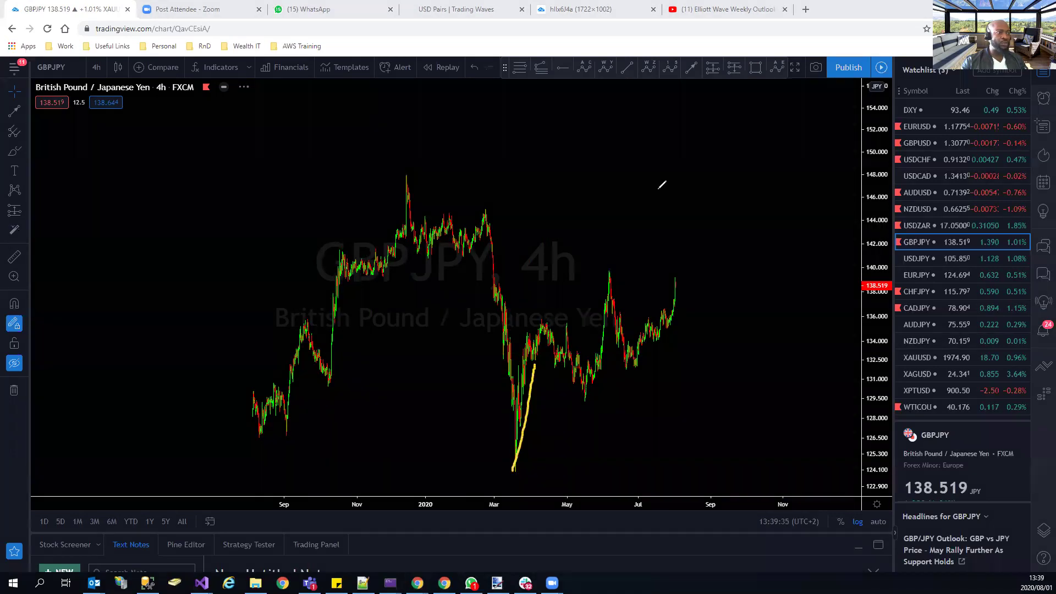
mouse_move(582, 398)
mouse_down()
mouse_move(616, 285)
mouse_move(633, 369)
mouse_move(642, 327)
mouse_move(664, 311)
mouse_up()
click(637, 371)
mouse_move(637, 372)
mouse_down()
mouse_move(672, 325)
mouse_move(657, 302)
mouse_move(692, 349)
mouse_up()
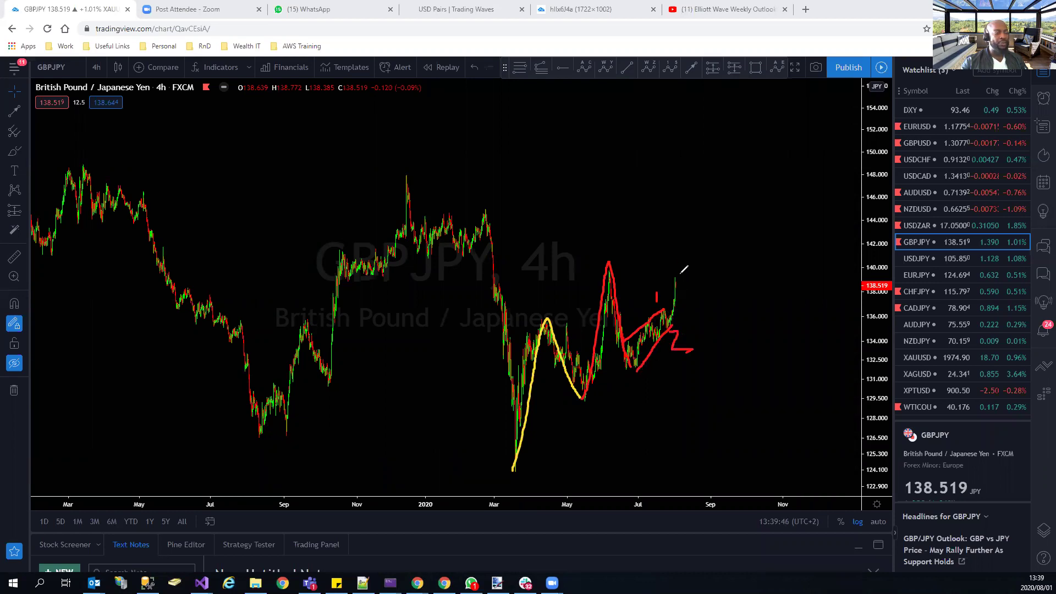
Sketch a steep red rise from the July channel to about 147 and replace the red May–June rise and fall with a green one.
drag(674, 321, 691, 187)
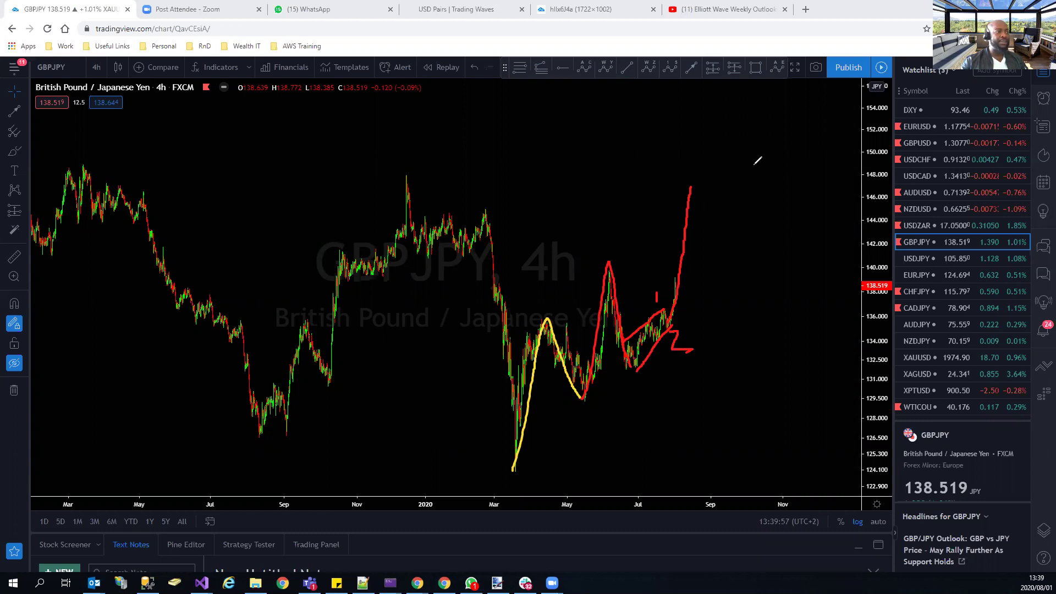
click(620, 308)
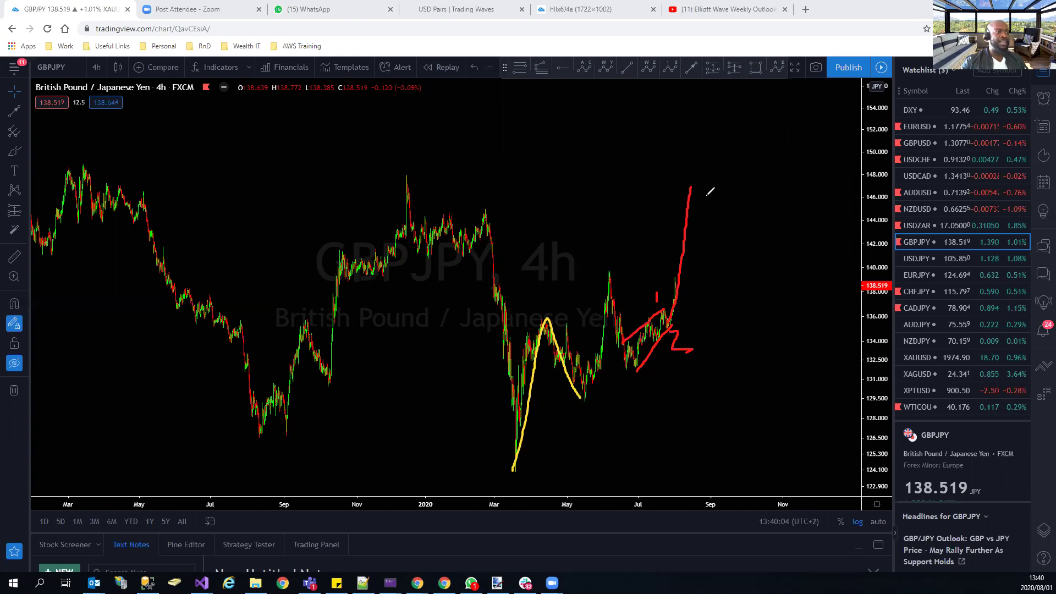
drag(625, 375, 679, 288)
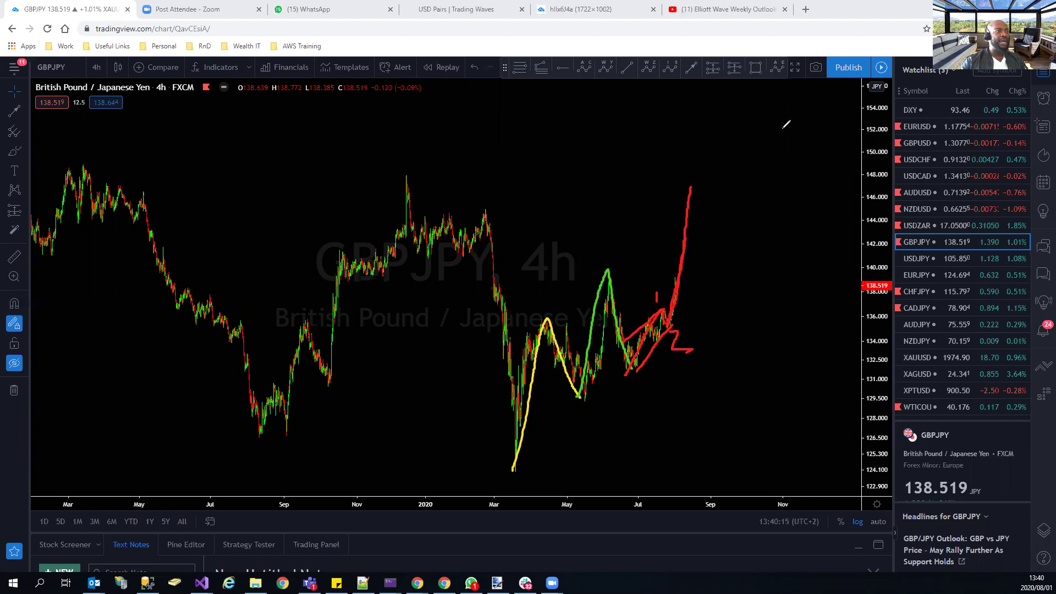
Remove the steep red projection and redraw it as a stepped rise with pauses from the late-July low to about 149.5.
click(689, 221)
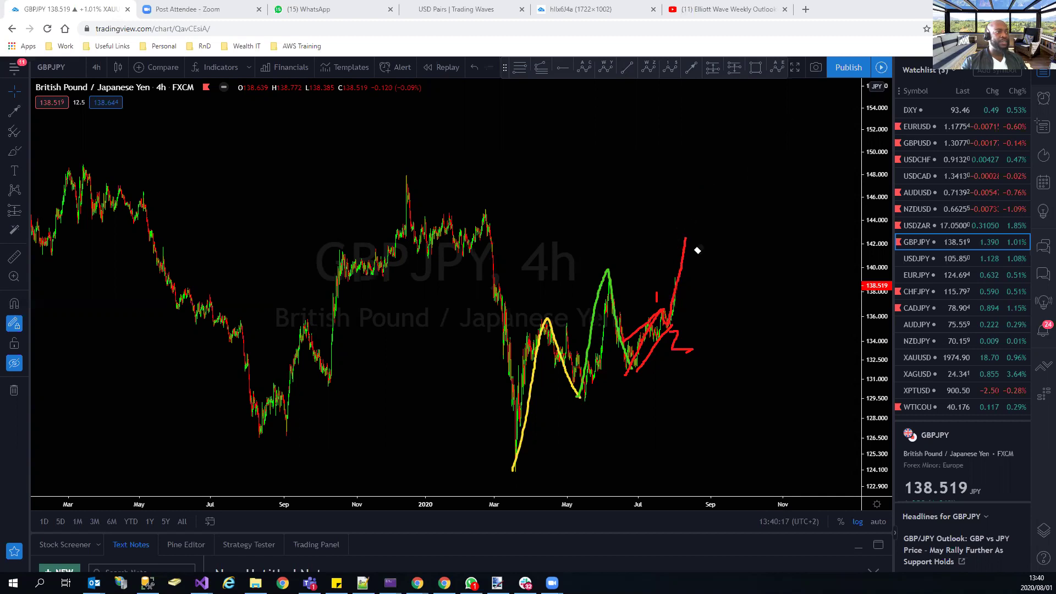
key(ctrl+z)
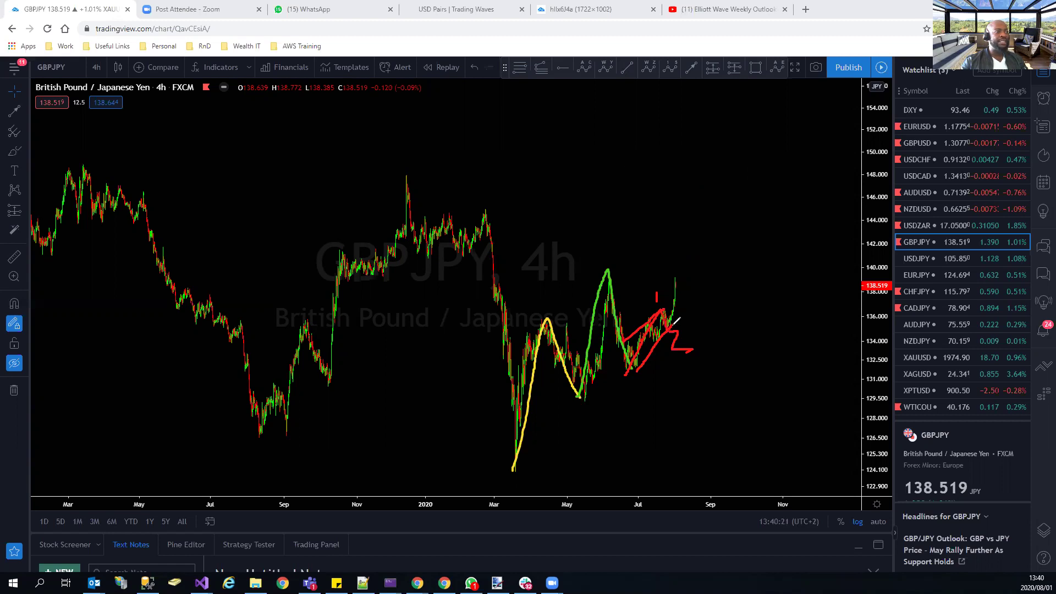
drag(672, 324, 681, 279)
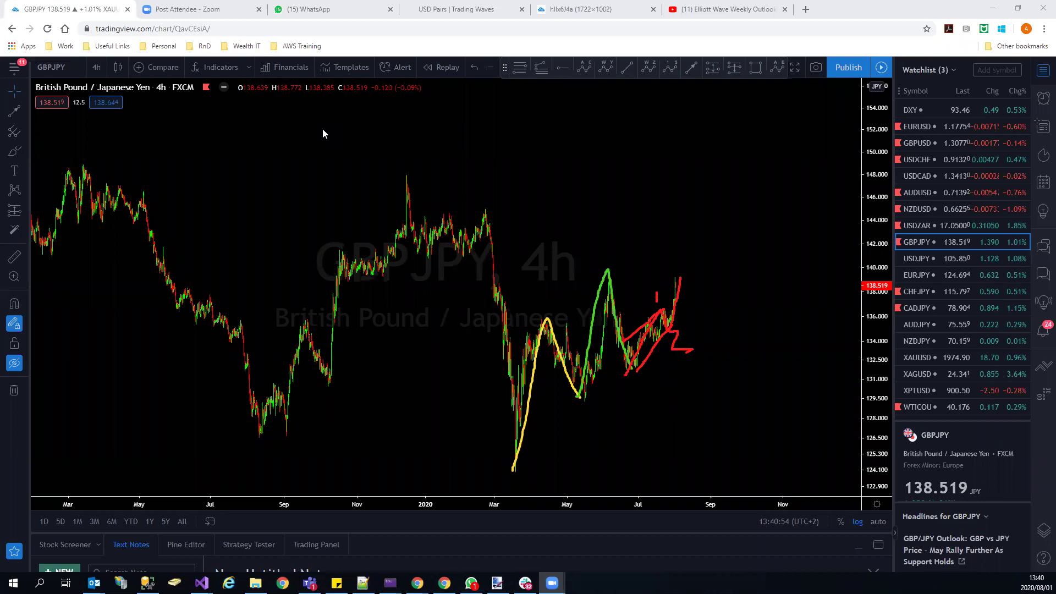
drag(694, 274, 694, 277)
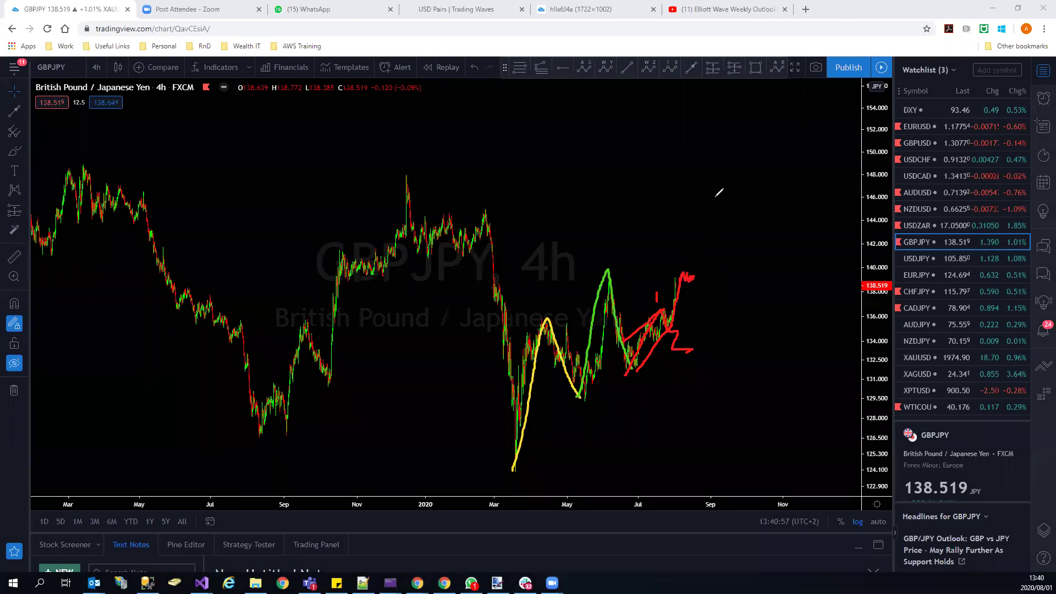
mouse_move(694, 276)
mouse_down()
mouse_move(727, 238)
mouse_move(741, 198)
mouse_up()
drag(751, 157, 749, 158)
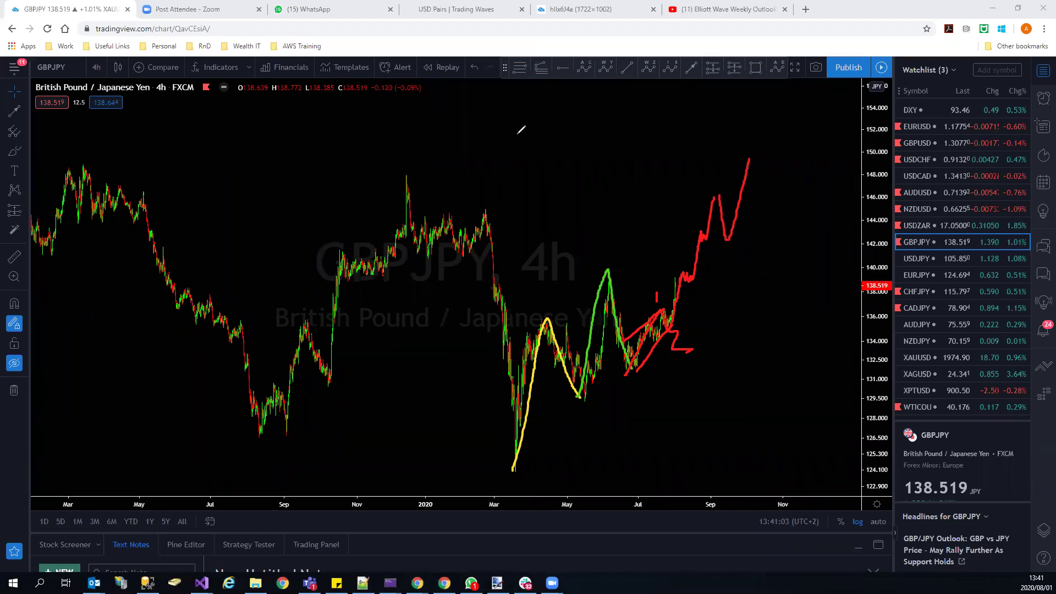
Add a green fall to about 143 and a rise to about 153, and label the green waves 1 to 5.
mouse_move(751, 158)
mouse_down()
mouse_move(763, 225)
mouse_move(809, 120)
mouse_up()
drag(603, 244, 602, 256)
drag(636, 384, 649, 394)
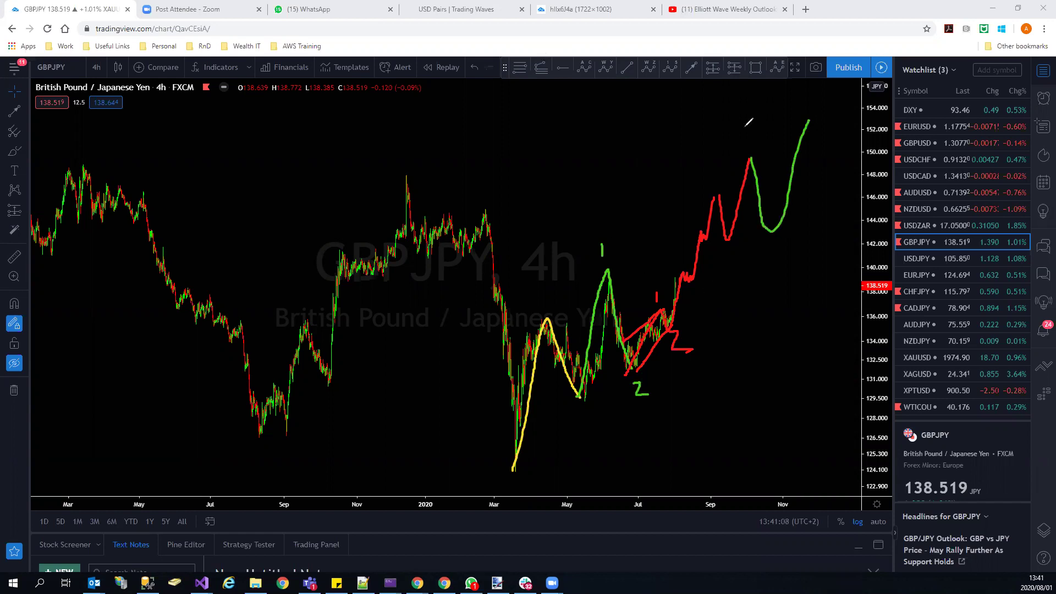
drag(747, 126, 748, 149)
drag(770, 244, 790, 245)
drag(830, 108, 824, 133)
Label the larger GBPJPY waves [1], [2] and [3] in yellow, and clear the sketch.
mouse_move(534, 281)
mouse_down()
mouse_move(547, 306)
mouse_move(529, 304)
mouse_up()
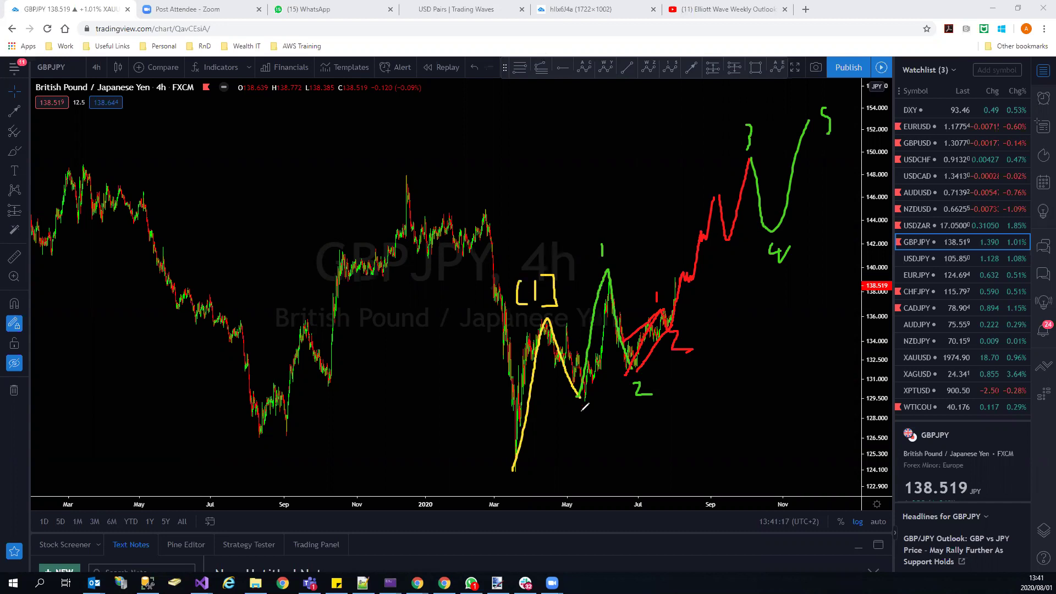
mouse_move(572, 417)
mouse_down()
mouse_move(579, 437)
mouse_move(551, 419)
mouse_move(563, 451)
mouse_up()
drag(590, 421, 593, 452)
mouse_move(824, 82)
mouse_down()
mouse_move(825, 94)
mouse_move(844, 99)
mouse_up()
mouse_move(813, 83)
mouse_down()
mouse_move(803, 96)
mouse_move(813, 104)
mouse_up()
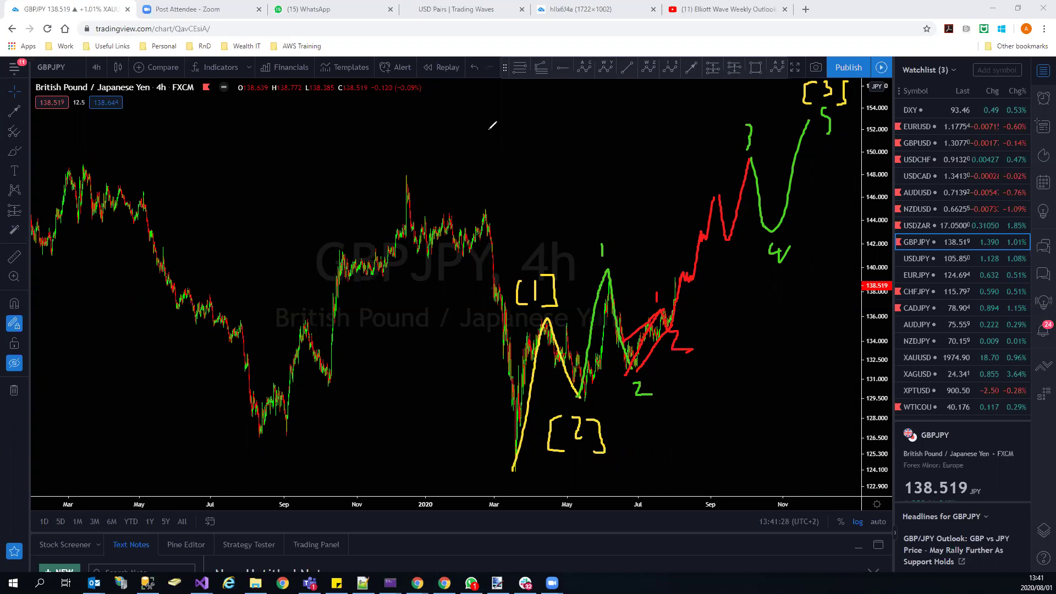
key(e)
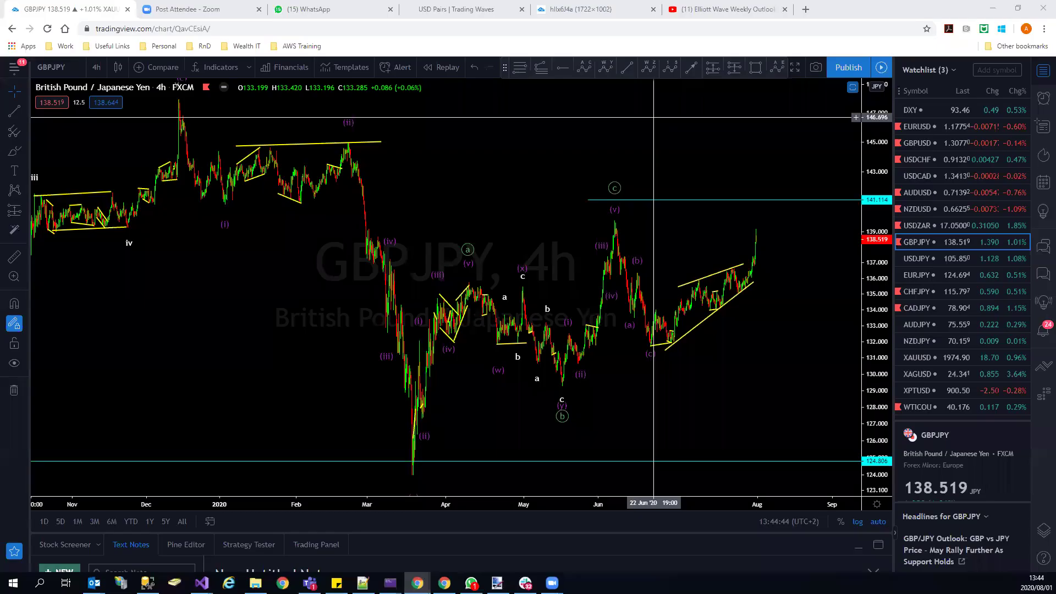
Switch to the USDJPY 4h chart, mark the mid-July consolidation and the drop to the late-July low in yellow, and clear the marks.
click(920, 259)
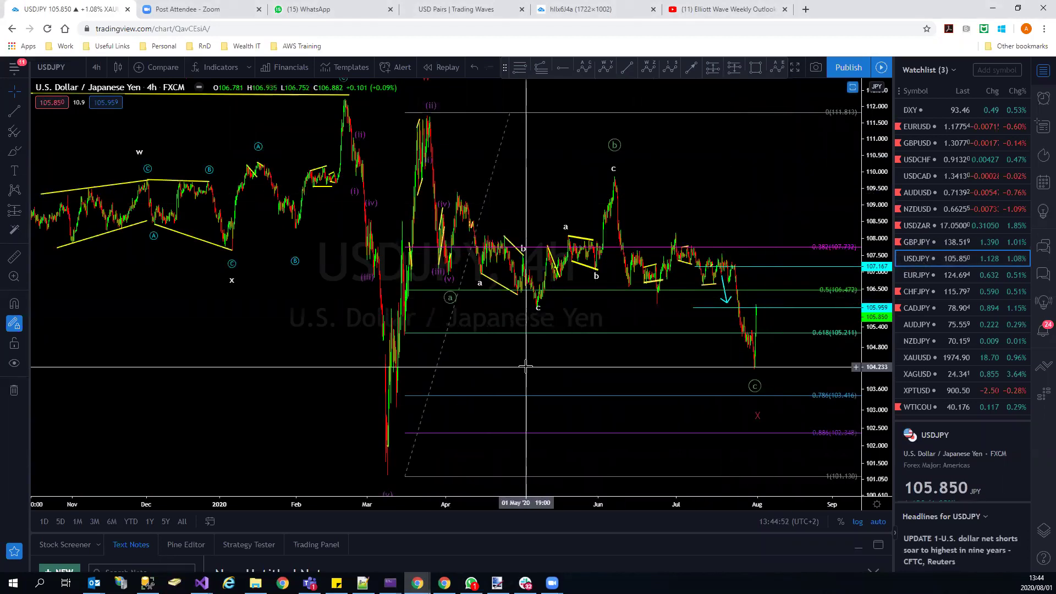
scroll(525, 369, up, 2)
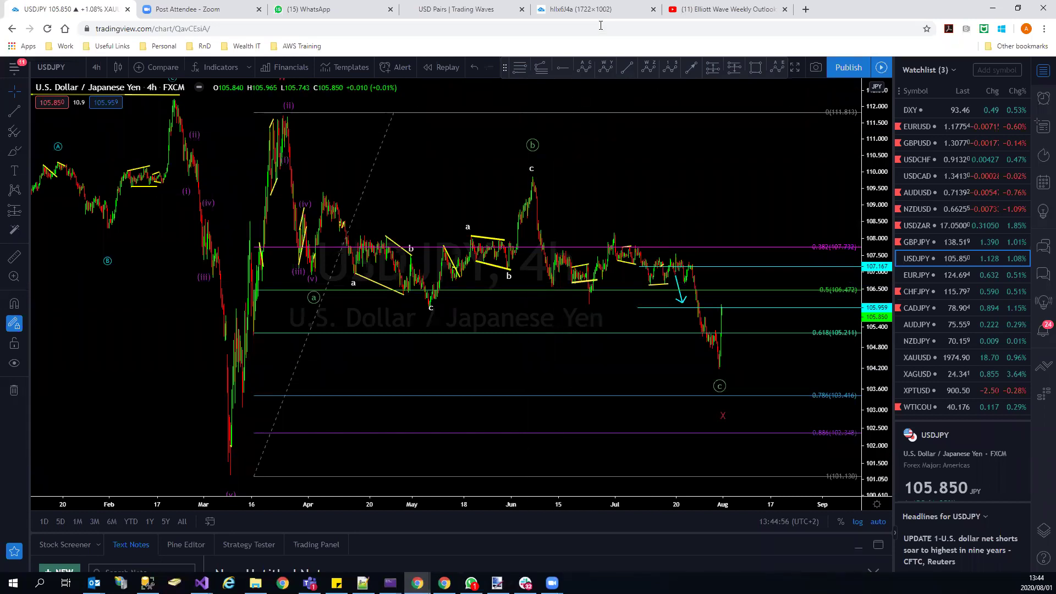
drag(670, 276, 692, 266)
click(670, 256)
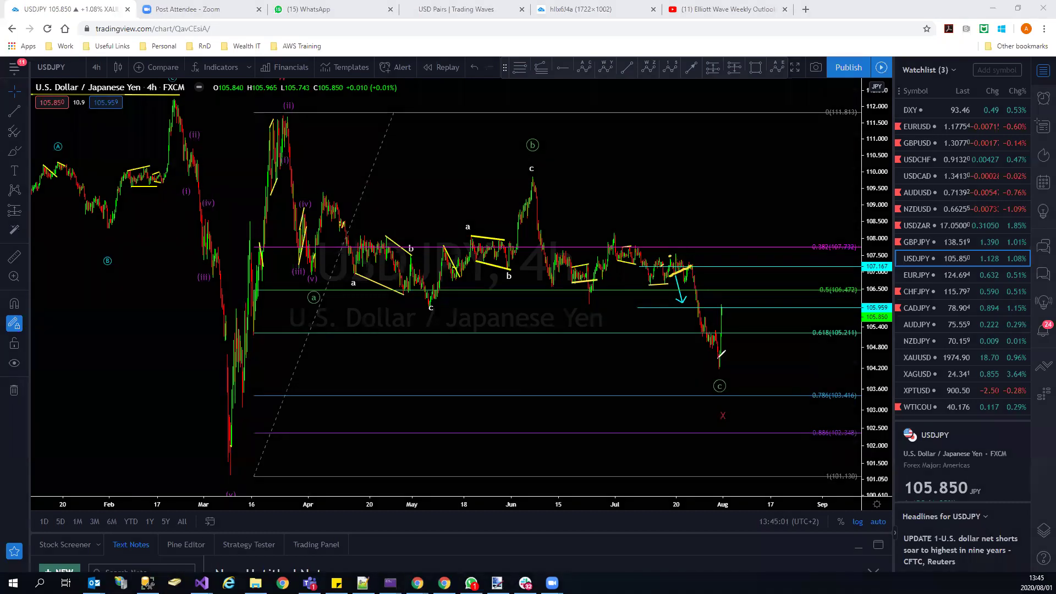
drag(670, 256, 718, 366)
click(672, 87)
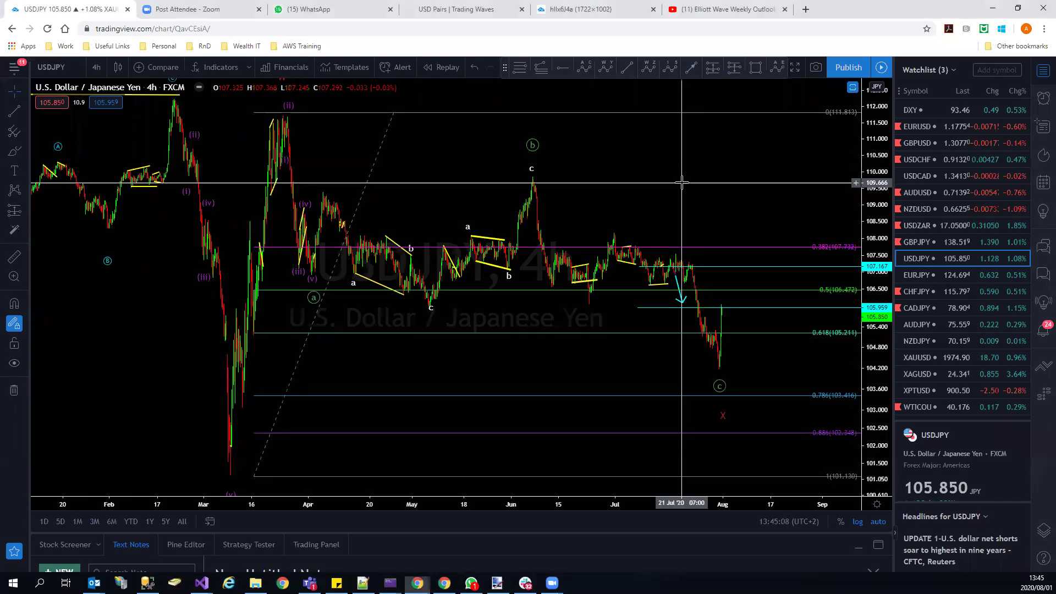
Hide USDJPY's saved drawings and trace the fall, rise and fall from the late-March high in yellow, with the subwaves in magenta.
scroll(687, 177, down, 5)
drag(873, 163, 880, 272)
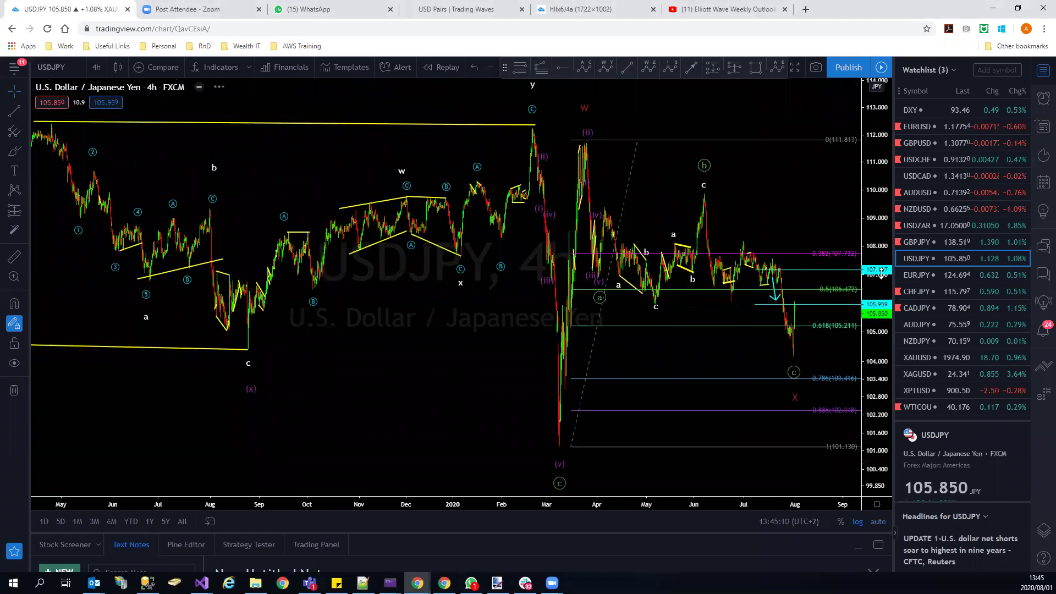
scroll(551, 374, up, 4)
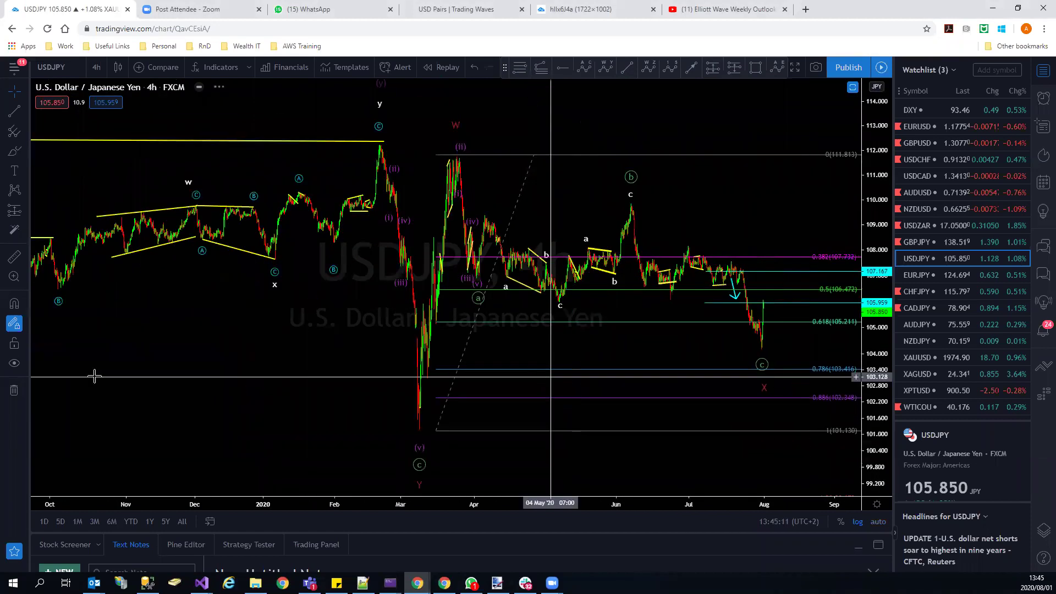
click(15, 363)
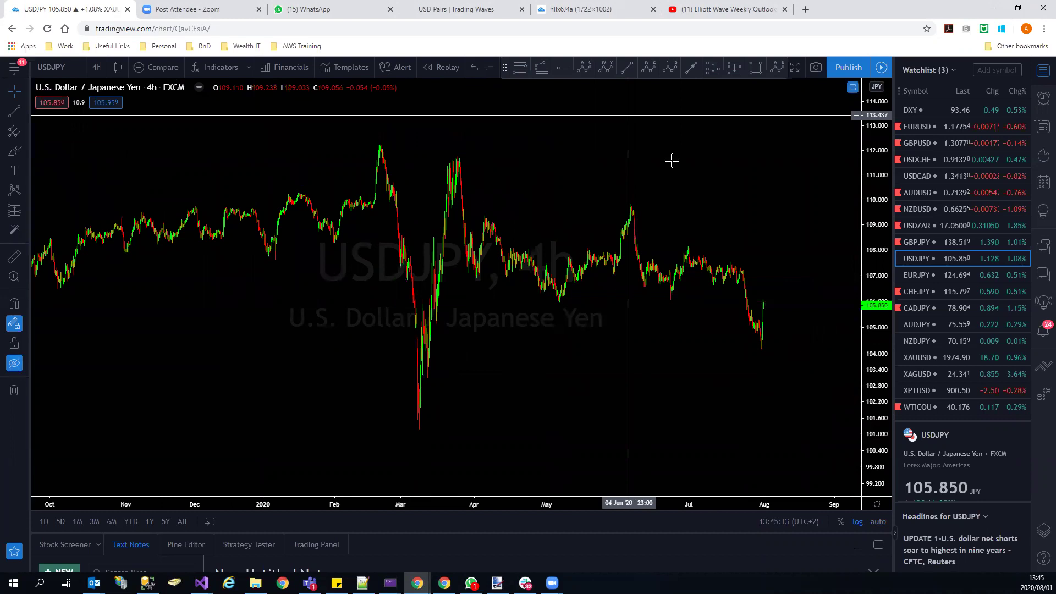
mouse_move(455, 157)
mouse_down()
mouse_move(543, 293)
mouse_move(633, 215)
mouse_move(747, 348)
mouse_up()
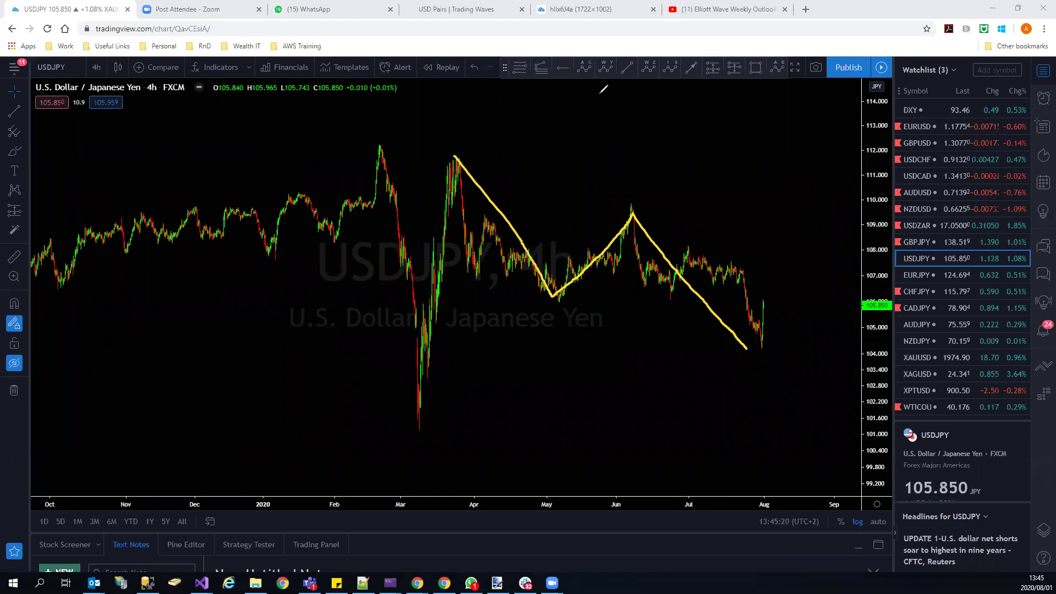
mouse_move(466, 155)
mouse_down()
mouse_move(477, 266)
mouse_move(511, 215)
mouse_move(551, 304)
mouse_move(587, 249)
mouse_move(616, 273)
mouse_move(636, 216)
mouse_move(660, 293)
mouse_move(701, 244)
mouse_move(769, 356)
mouse_move(740, 278)
mouse_move(722, 282)
mouse_move(741, 258)
mouse_up()
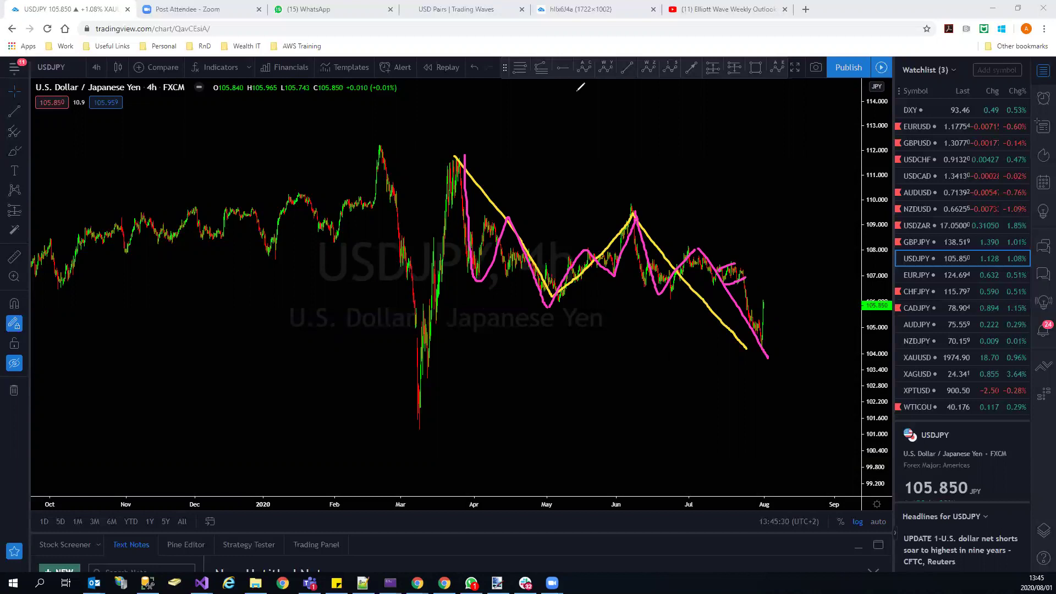
Label the USDJPY swings w, x and y in yellow, and sketch a brief pause followed by a rise to about 110.4.
drag(534, 313, 554, 318)
mouse_move(751, 365)
mouse_down()
mouse_move(770, 391)
mouse_move(752, 397)
mouse_up()
mouse_move(768, 303)
mouse_down()
mouse_move(782, 301)
mouse_move(798, 189)
mouse_up()
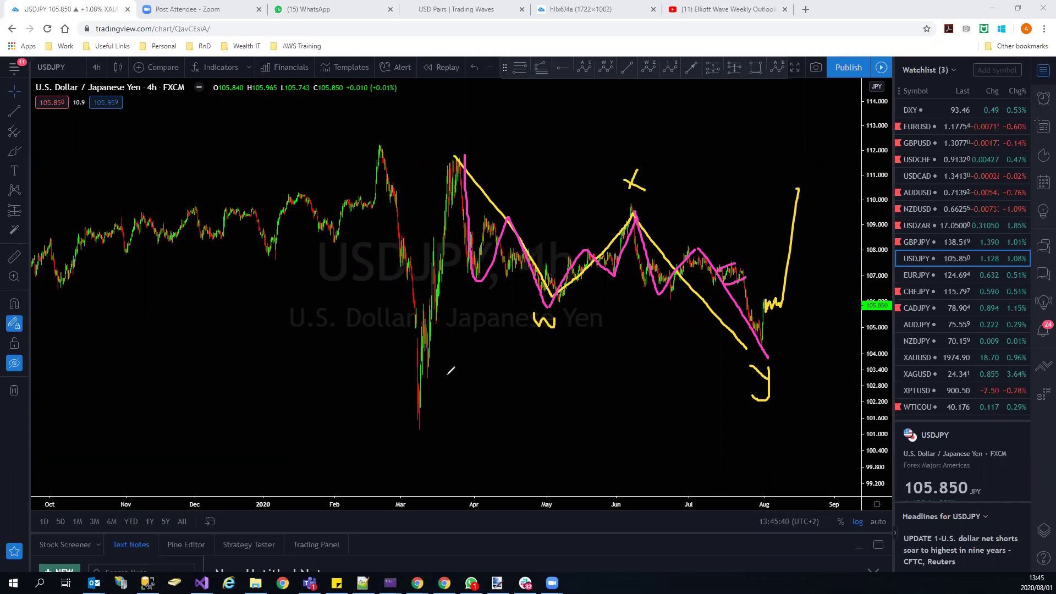
Trace the rise from USDJPY's March low to its late-March high, mark the current pause's upper level, and extend the projected rise to about 112.7.
drag(414, 416, 423, 296)
mouse_move(444, 248)
mouse_down()
mouse_move(456, 150)
mouse_move(460, 160)
mouse_up()
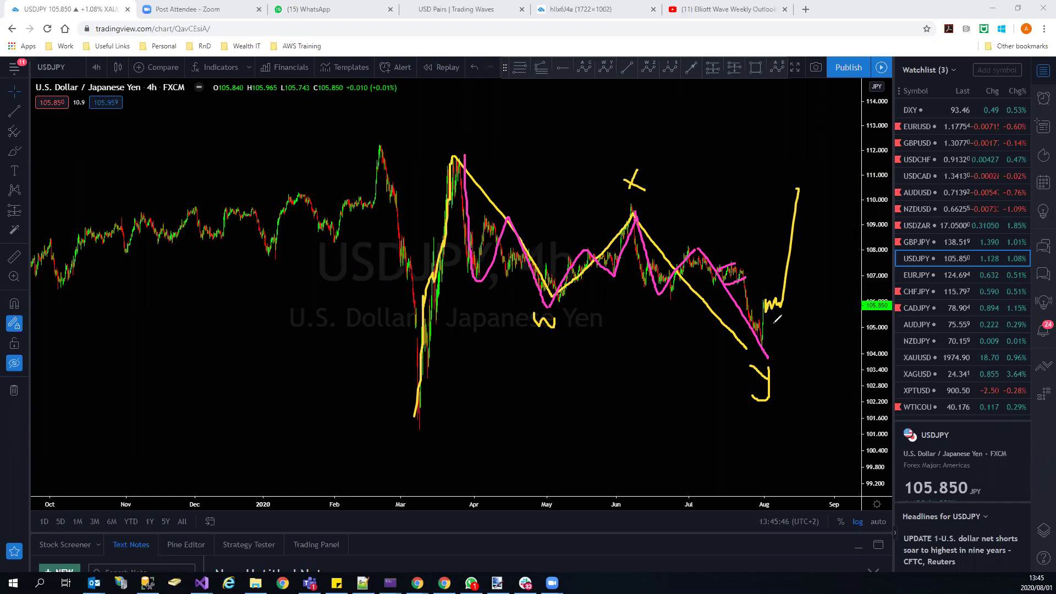
drag(773, 297, 788, 297)
drag(797, 188, 810, 130)
Enclose USDJPY's w-x-y decline in a descending channel with yellow lines across its highs and its lows.
drag(456, 154, 809, 254)
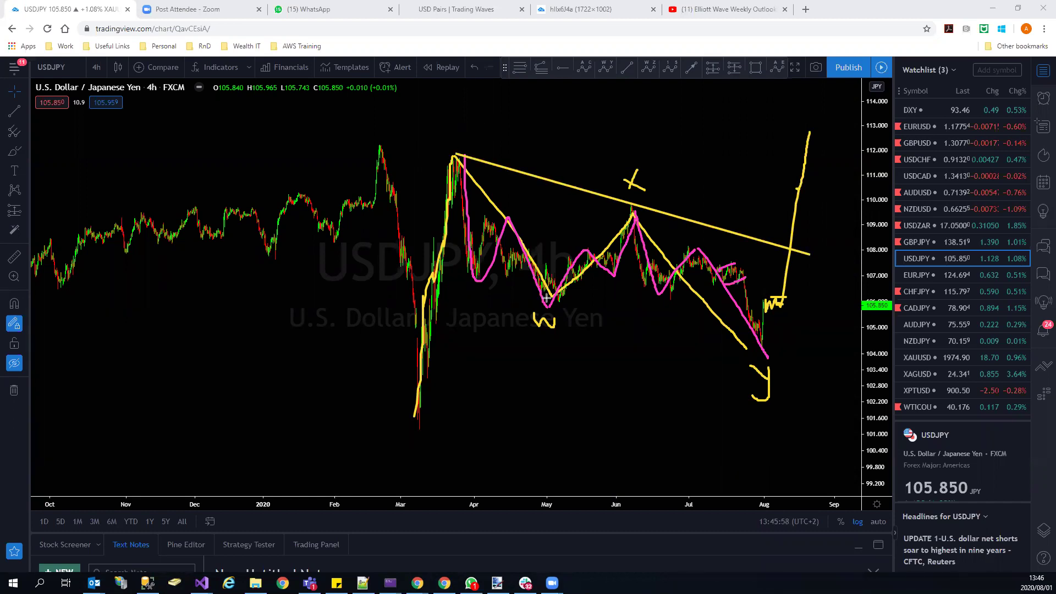
drag(546, 297, 801, 370)
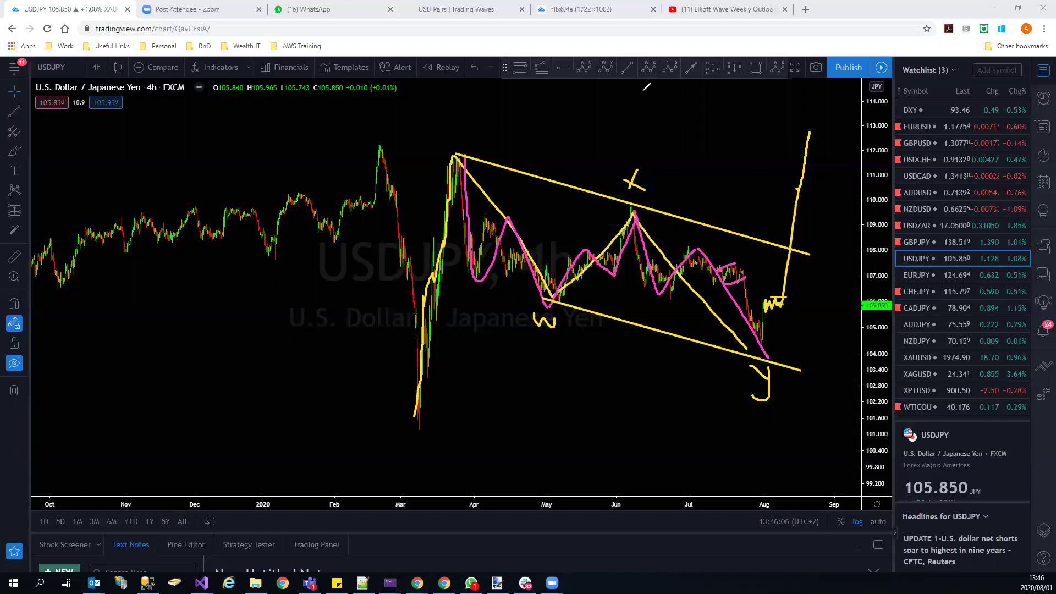
Clear the yellow and magenta sketches from USDJPY and open the EURJPY 4h chart, framed on the June to August price action.
click(664, 89)
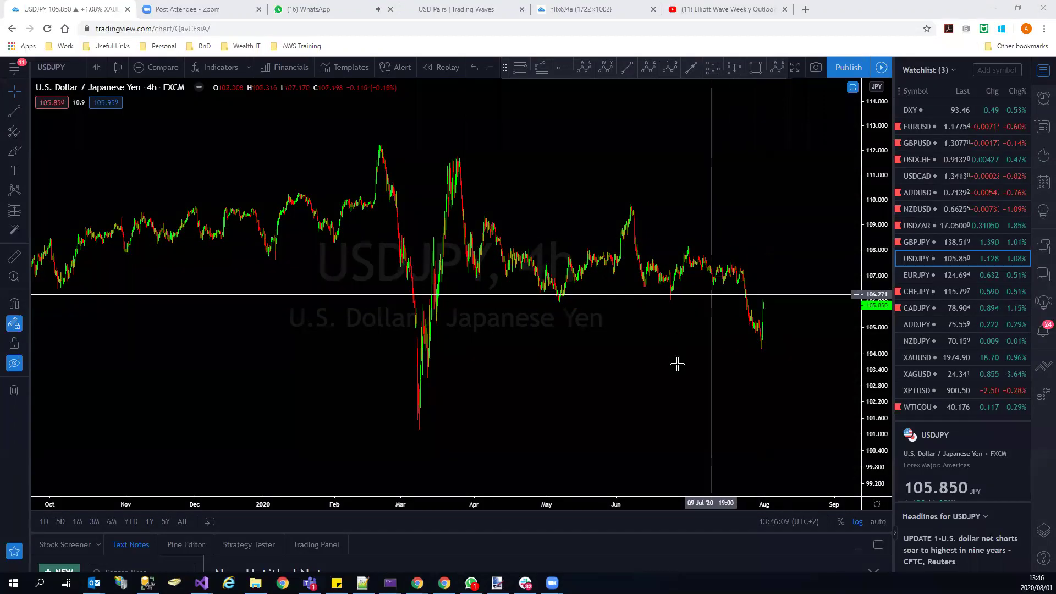
scroll(842, 393, up, 2)
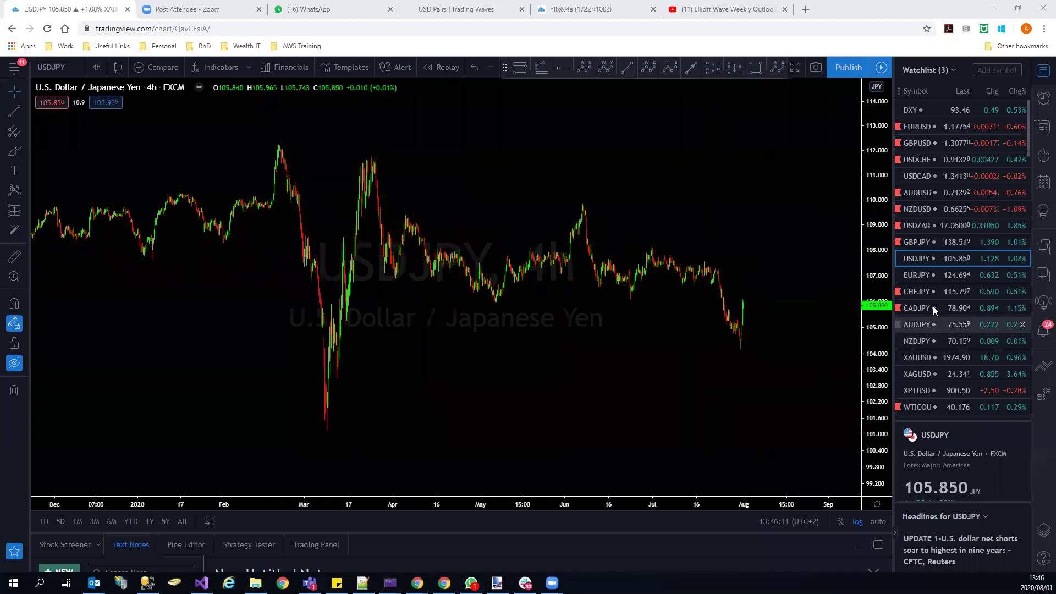
click(923, 276)
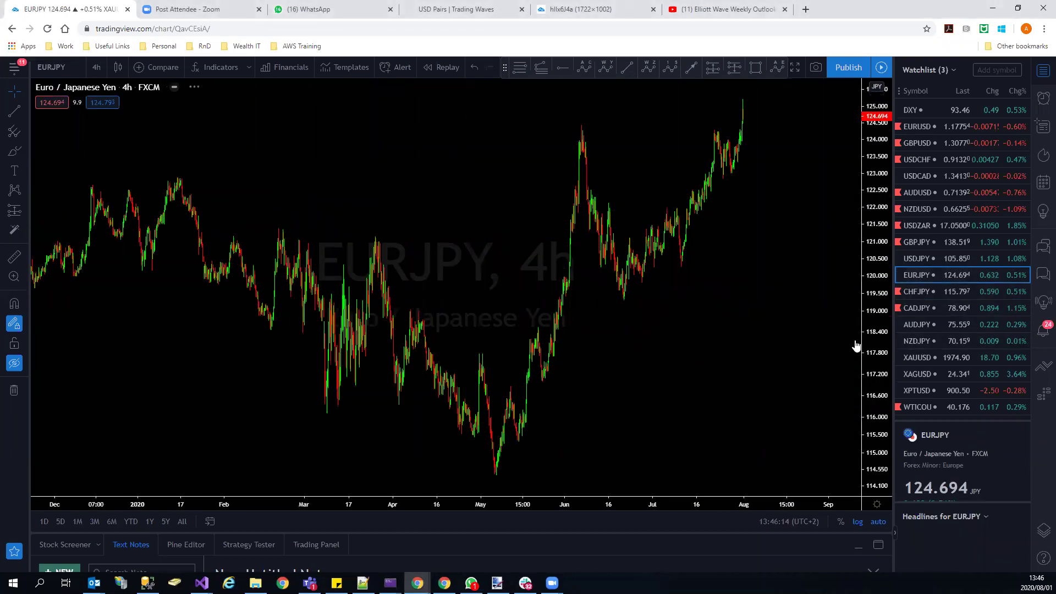
scroll(856, 346, up, 5)
drag(885, 380, 886, 318)
drag(739, 223, 741, 367)
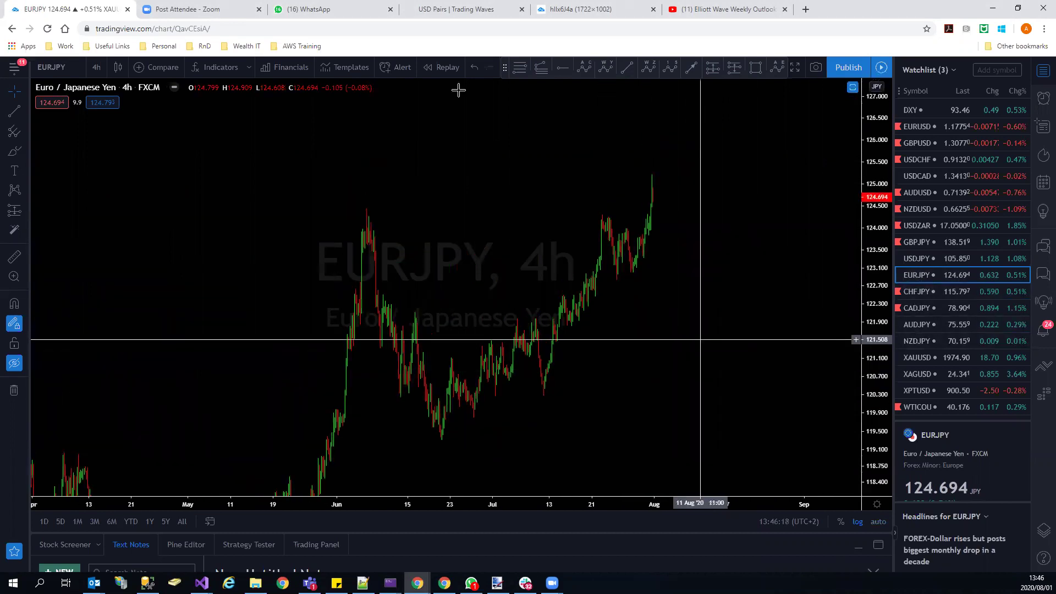
Bracket EURJPY's late-July pullback between two descending yellow lines and trace the zigzag rise from the late-June low.
mouse_move(610, 207)
mouse_down()
mouse_move(648, 254)
mouse_move(641, 276)
mouse_up()
drag(640, 236, 644, 245)
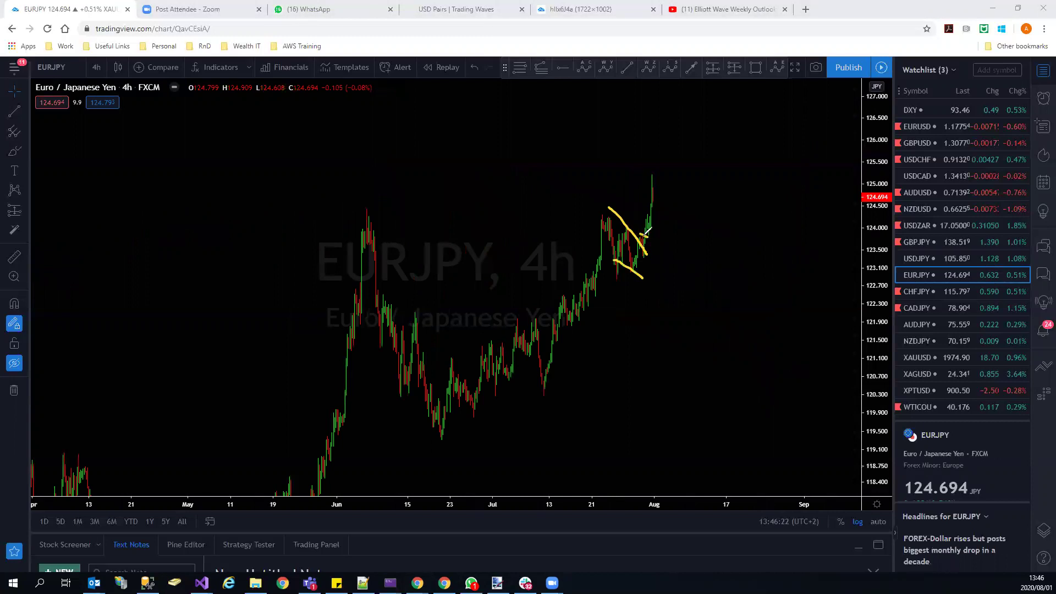
mouse_move(442, 374)
mouse_down()
mouse_move(477, 398)
mouse_move(543, 358)
mouse_move(544, 381)
mouse_up()
drag(572, 328, 574, 292)
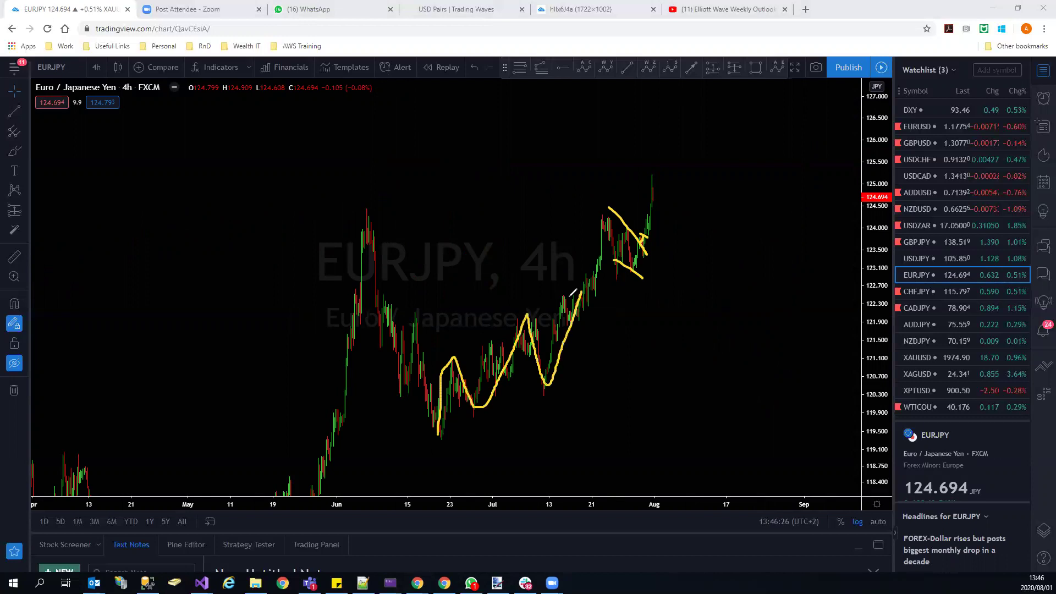
Bound EURJPY's overlapping early-July swings with rising yellow lines, and sketch then undo a fall from about 122.5 to about 119.1.
drag(477, 406, 548, 389)
drag(471, 357, 520, 328)
drag(571, 293, 649, 449)
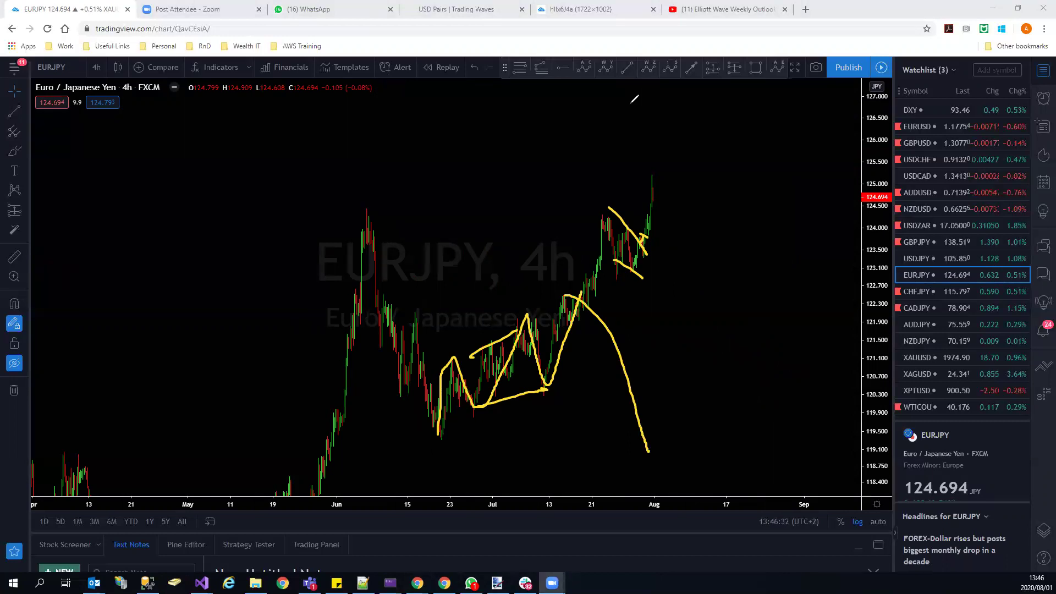
key(ctrl+z)
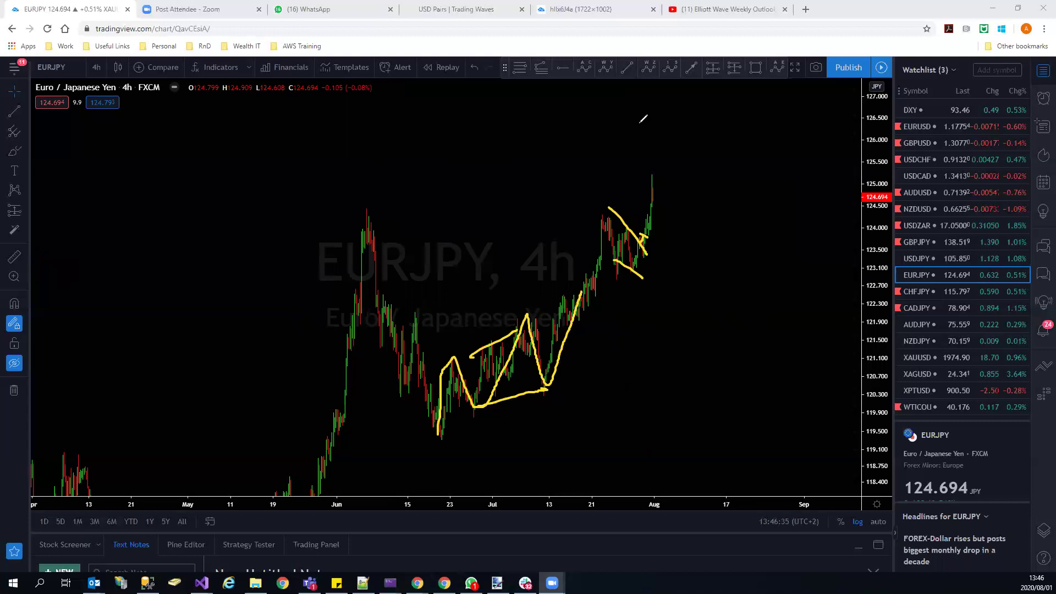
Mark EURJPY's levels at about 123.4, 123.8 and 125.2, then replace them with a brief pause and a rise to about 126.1.
mouse_move(633, 237)
mouse_down()
mouse_move(654, 237)
mouse_move(657, 255)
mouse_move(658, 175)
mouse_move(674, 175)
mouse_up()
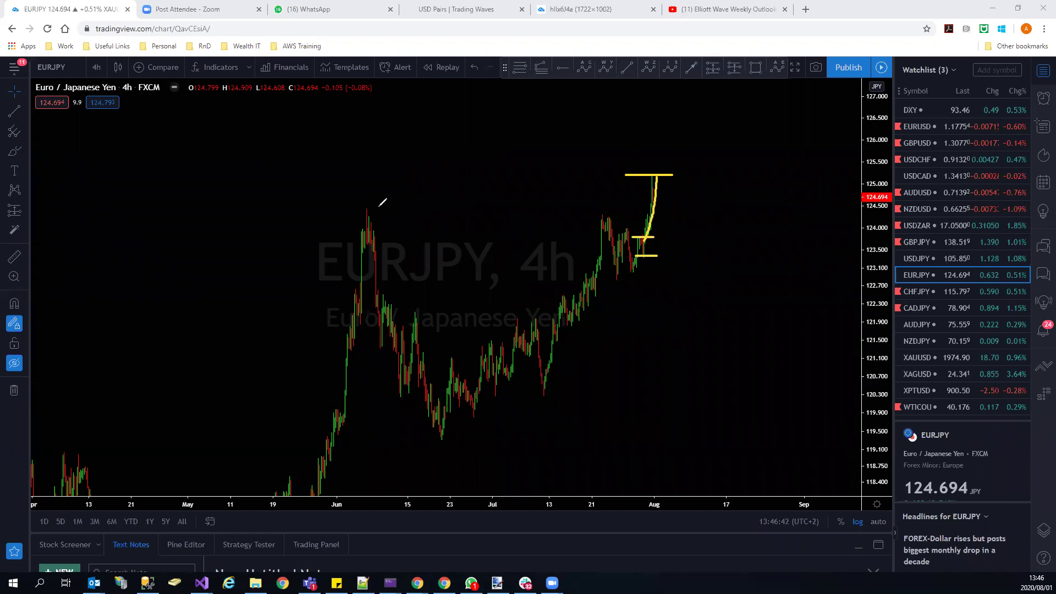
key(Escape)
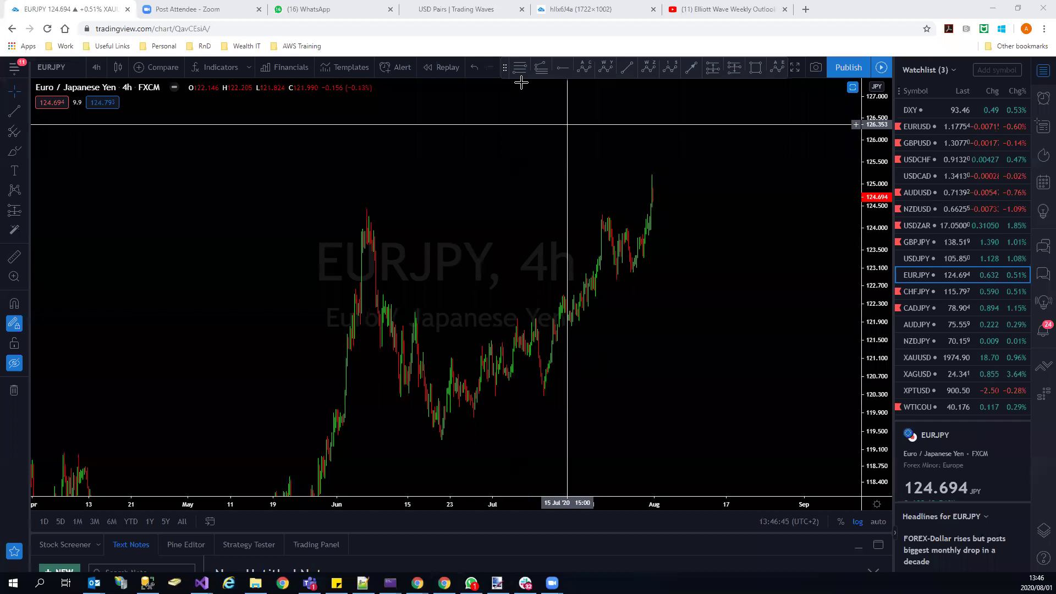
drag(655, 179, 669, 135)
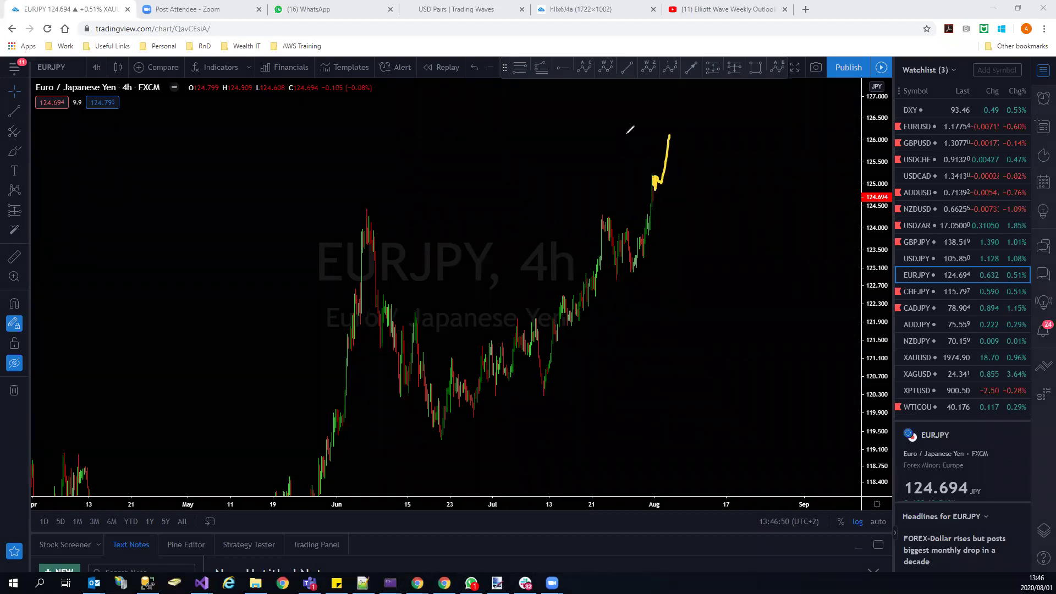
key(e)
Outline EURJPY's late-June to early-July rise with converging yellow lines above and below it, and clear the sketch.
drag(441, 363, 528, 328)
drag(474, 418, 532, 360)
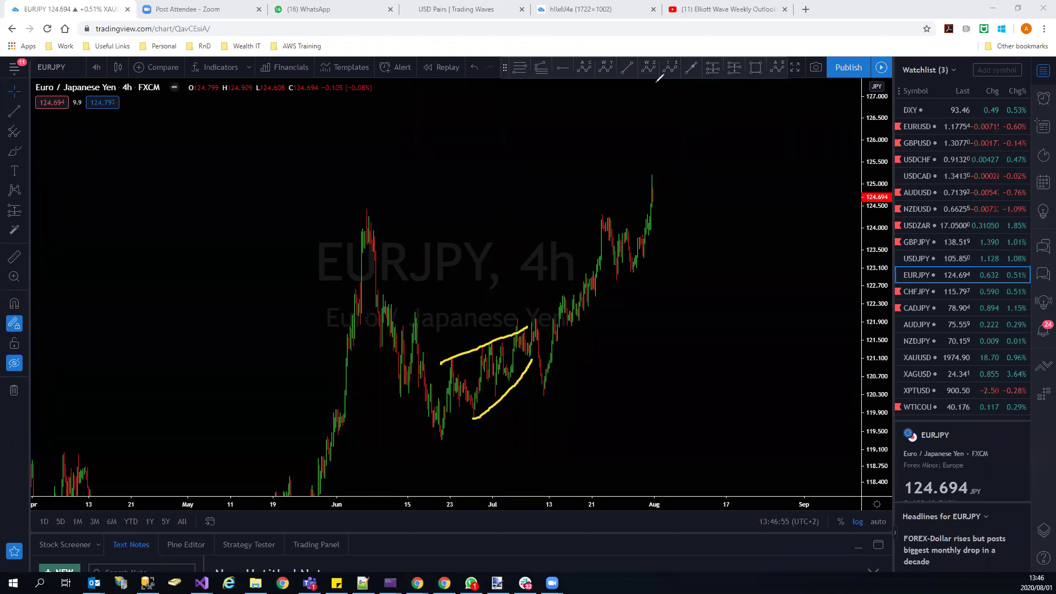
key(e)
Outline EURJPY's first rise from the late-June low and its sideways correction in yellow, and label the swings 1, 2 and 3.
mouse_move(441, 434)
mouse_down()
mouse_move(454, 359)
mouse_move(511, 325)
mouse_up()
drag(487, 409, 544, 400)
drag(459, 321, 459, 328)
mouse_move(541, 403)
mouse_down()
mouse_move(543, 419)
mouse_move(561, 412)
mouse_up()
drag(594, 180, 596, 206)
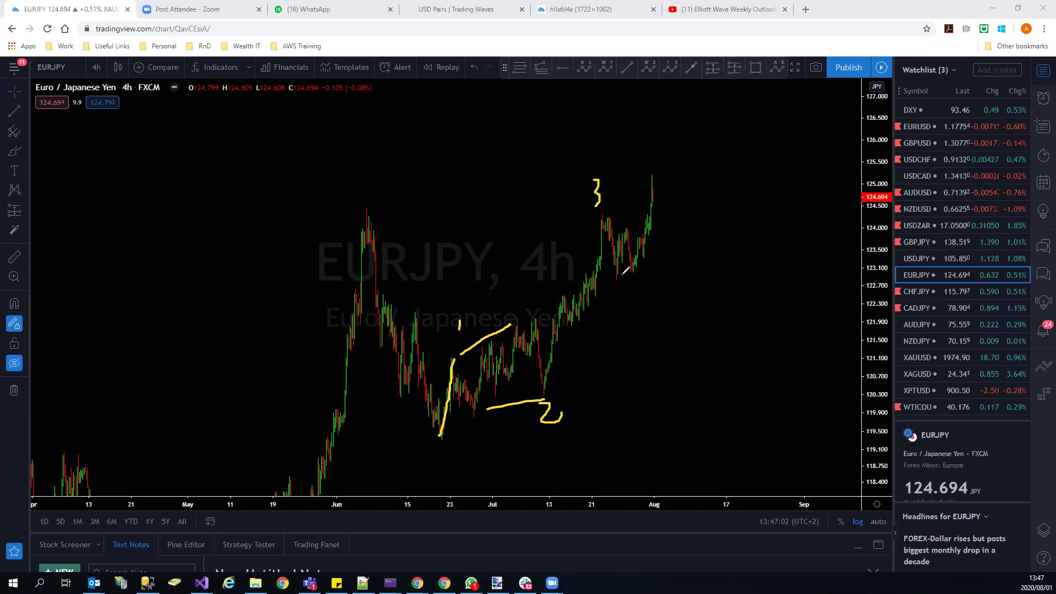
Label EURJPY's swings 4 and 5, sketch a zigzag fall to about 123.5 and a curve along the whole rise, and clear everything.
mouse_move(622, 284)
mouse_down()
mouse_move(637, 294)
mouse_move(628, 308)
mouse_up()
drag(664, 125, 658, 147)
mouse_move(653, 186)
mouse_down()
mouse_move(651, 170)
mouse_move(672, 201)
mouse_move(703, 194)
mouse_move(715, 250)
mouse_up()
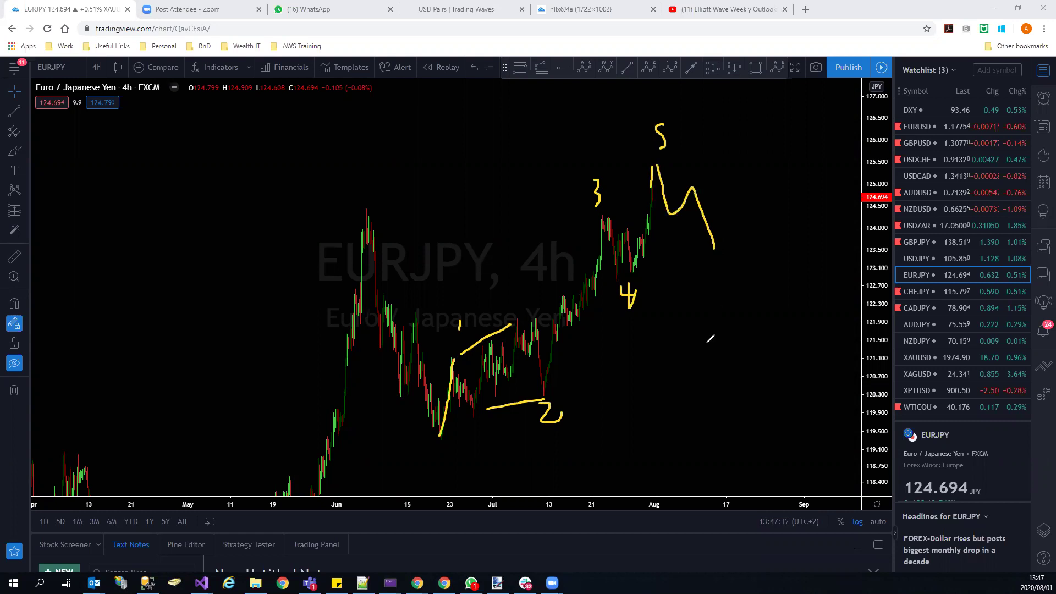
drag(412, 443, 585, 167)
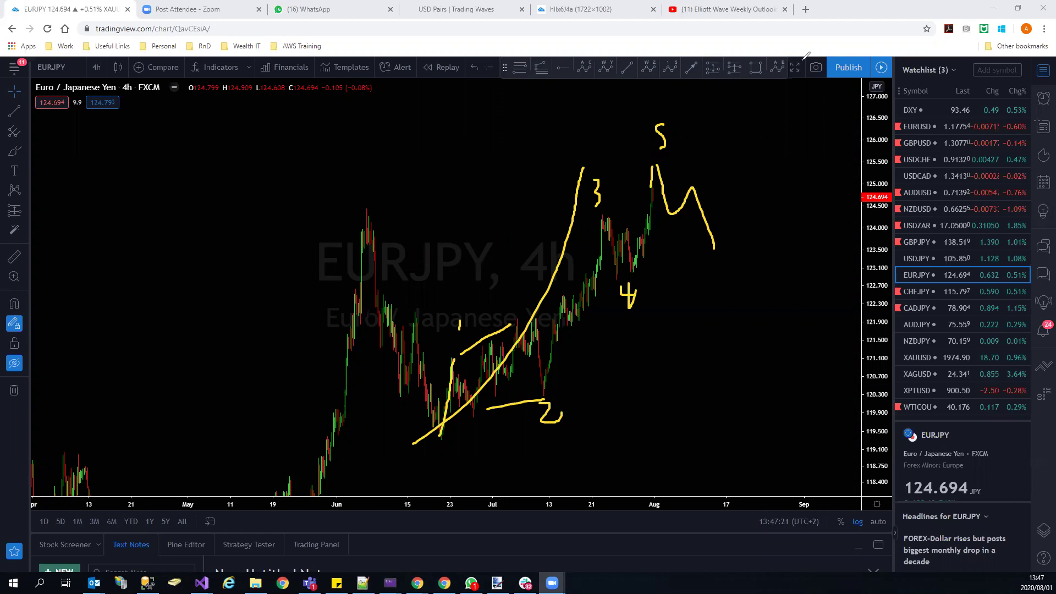
key(Escape)
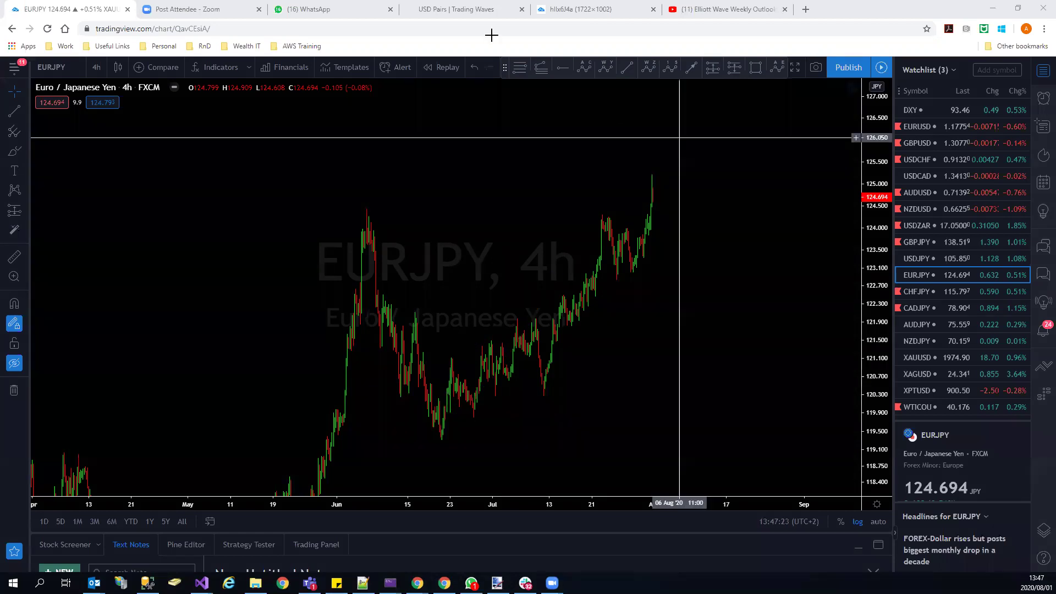
Switch to the Trading Waves USD Pairs page and review the EURUSD and GBPUSD 1-hour charts.
key(ctrl+4)
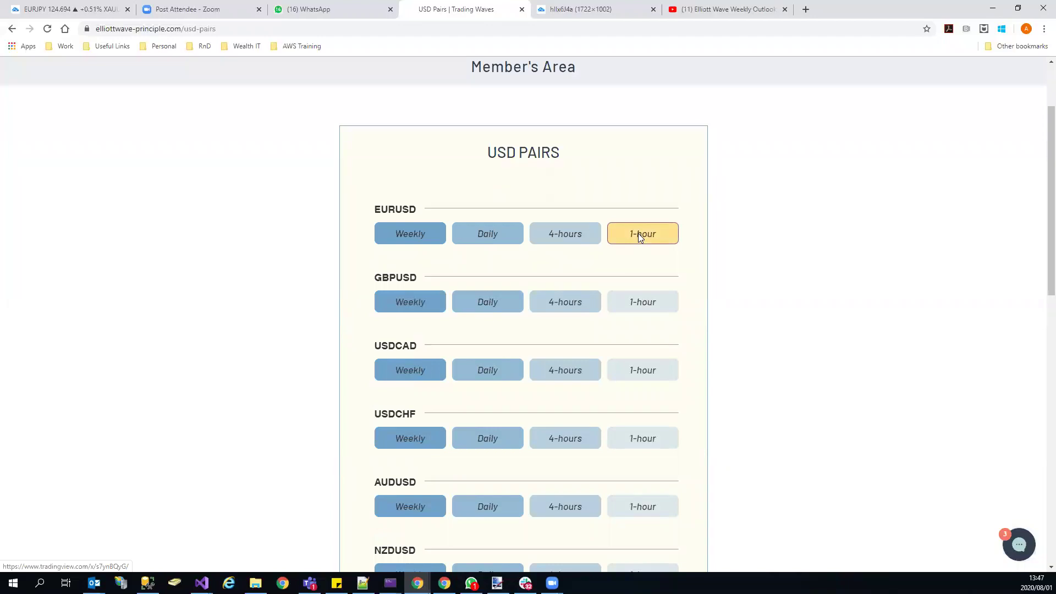
click(638, 233)
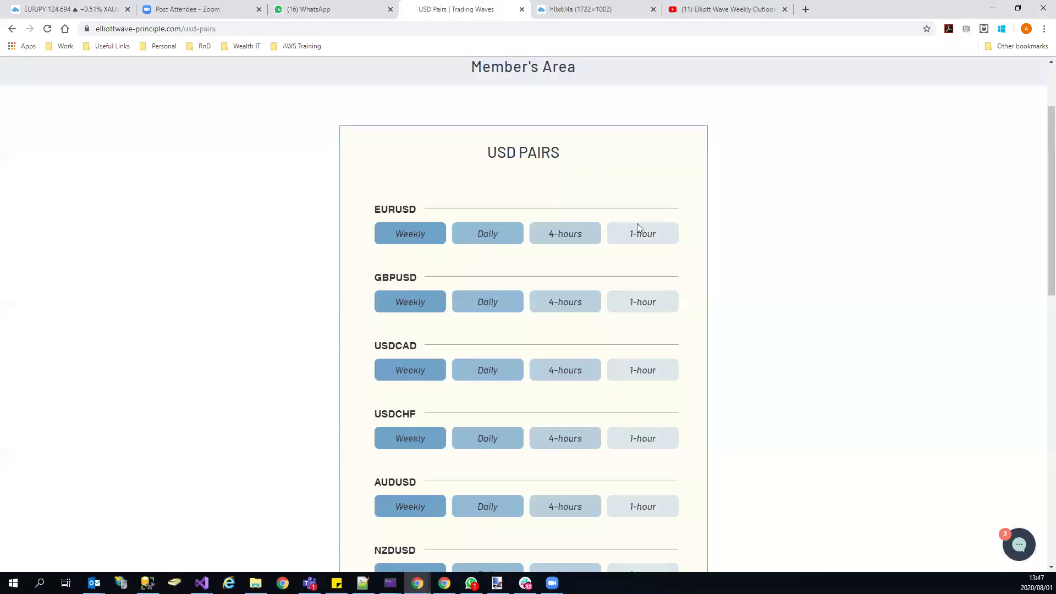
key(ctrl+w)
click(650, 310)
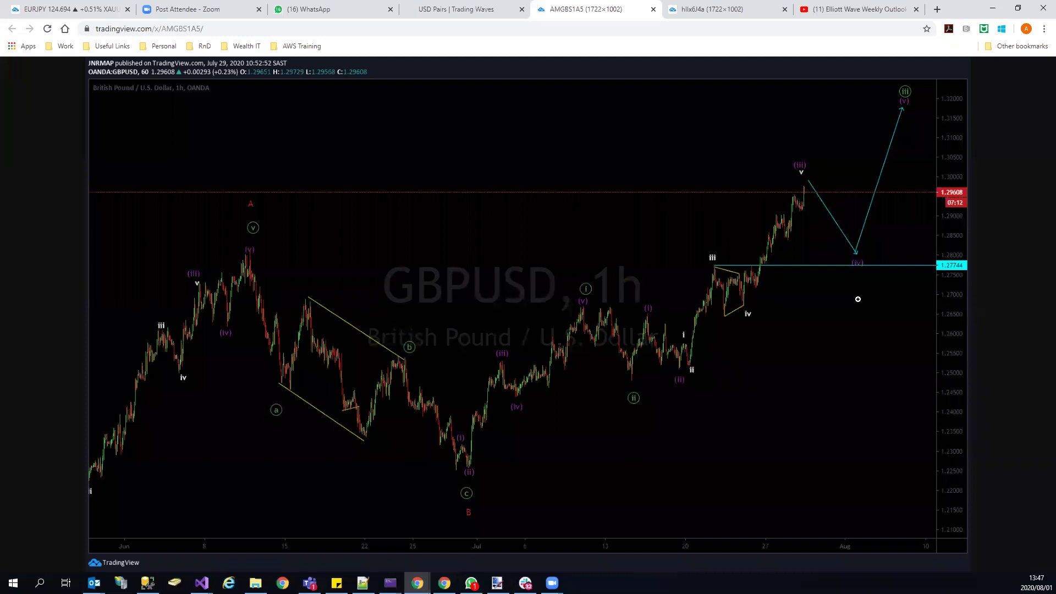
click(652, 12)
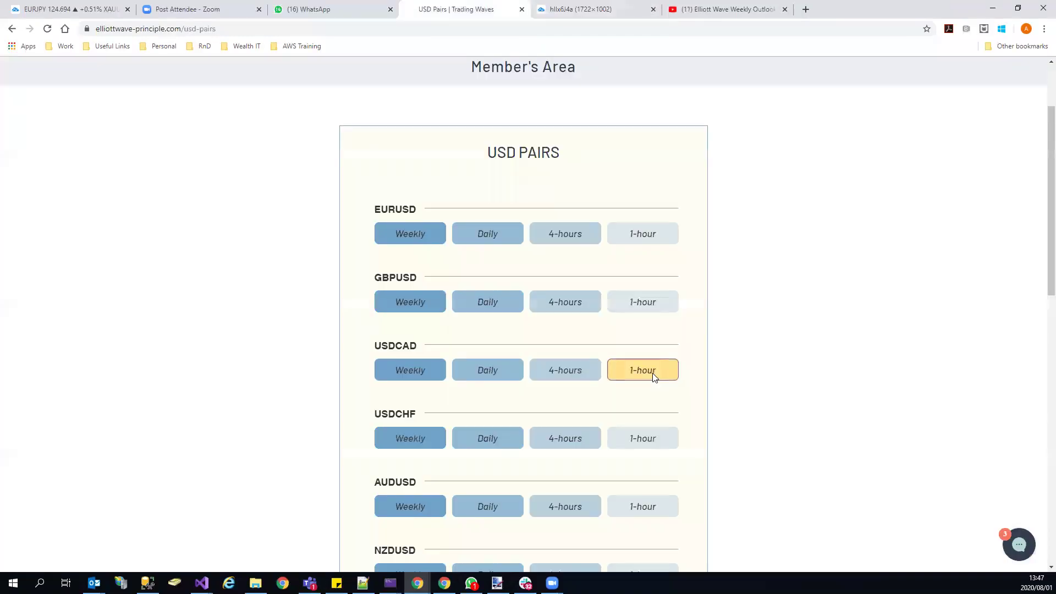
Open the USDCAD 1-hour chart, sketch a drop to about 1.327 and a rebound to about 1.345 in yellow, and close it.
click(654, 373)
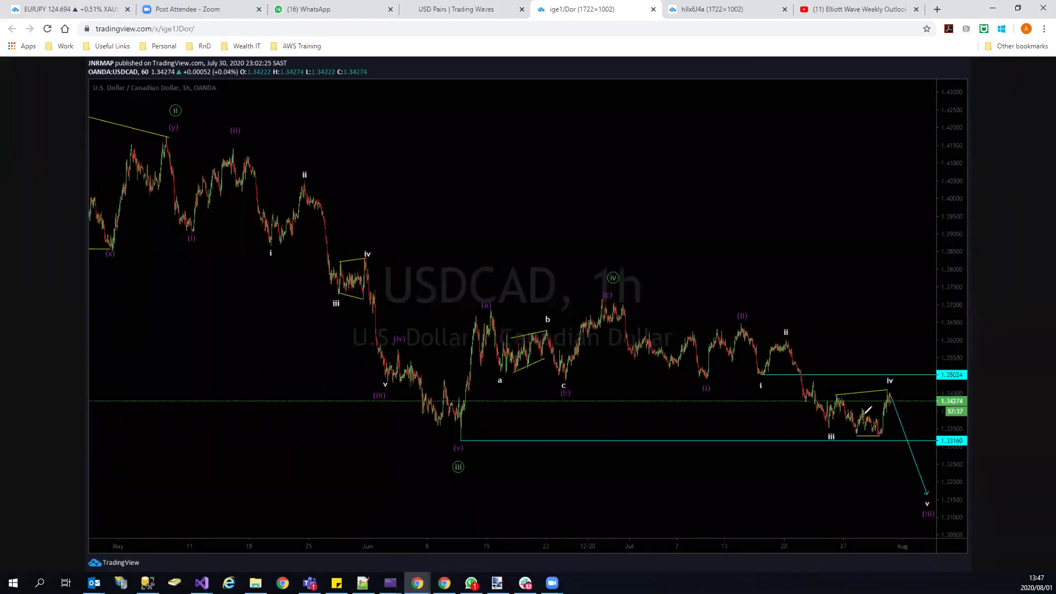
mouse_move(886, 392)
mouse_down()
mouse_move(907, 457)
mouse_move(910, 390)
mouse_up()
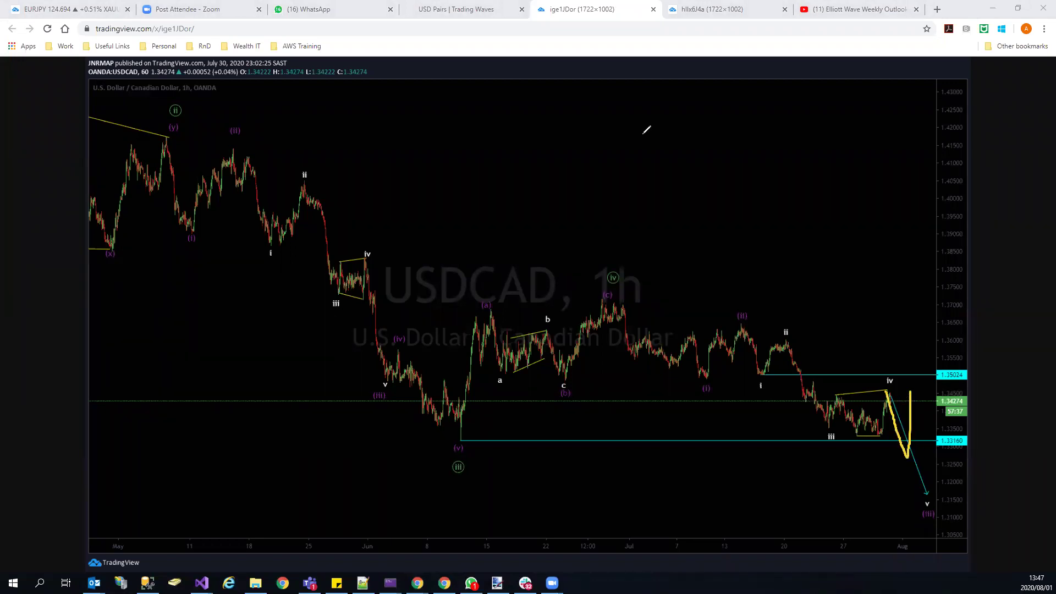
key(Escape)
click(654, 10)
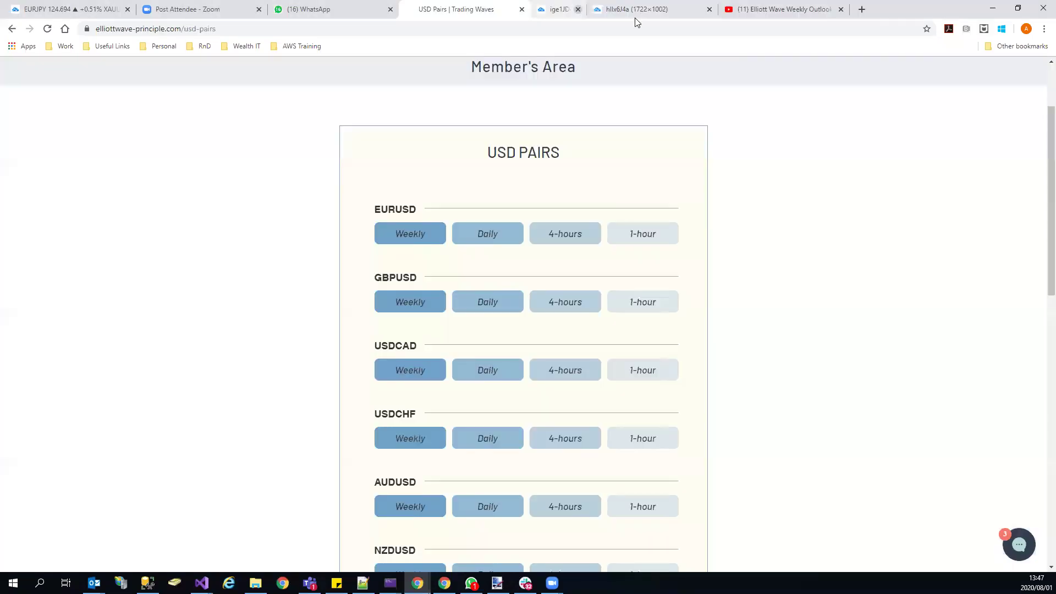
Open the GBPJPY 1-hour chart from the Yen Pairs page, sketch the rise along its projected wave C arrow, and clear the sketch.
scroll(715, 82, up, 2)
mouse_move(781, 101)
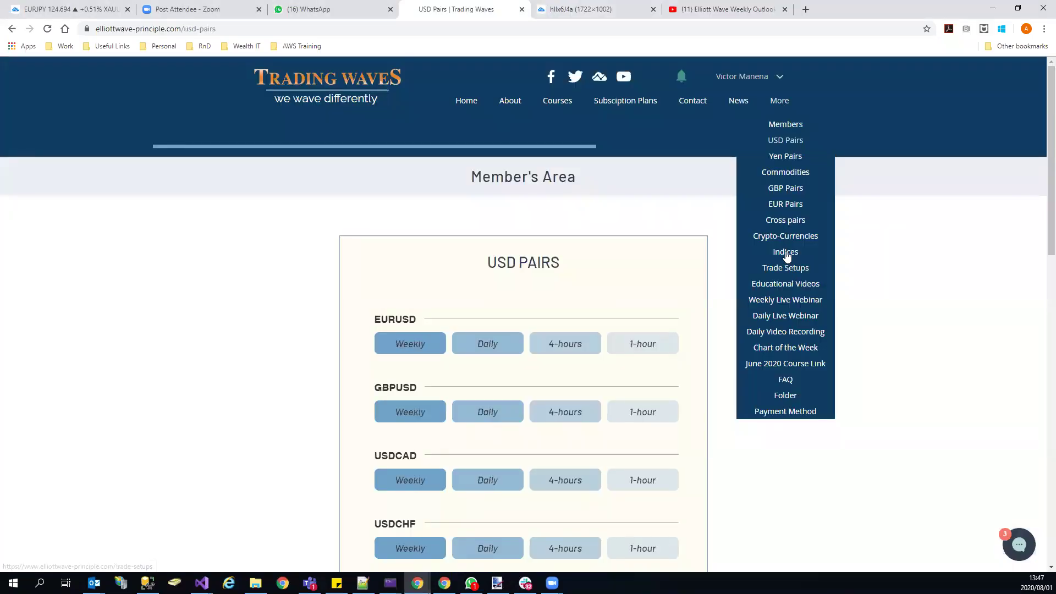
click(785, 159)
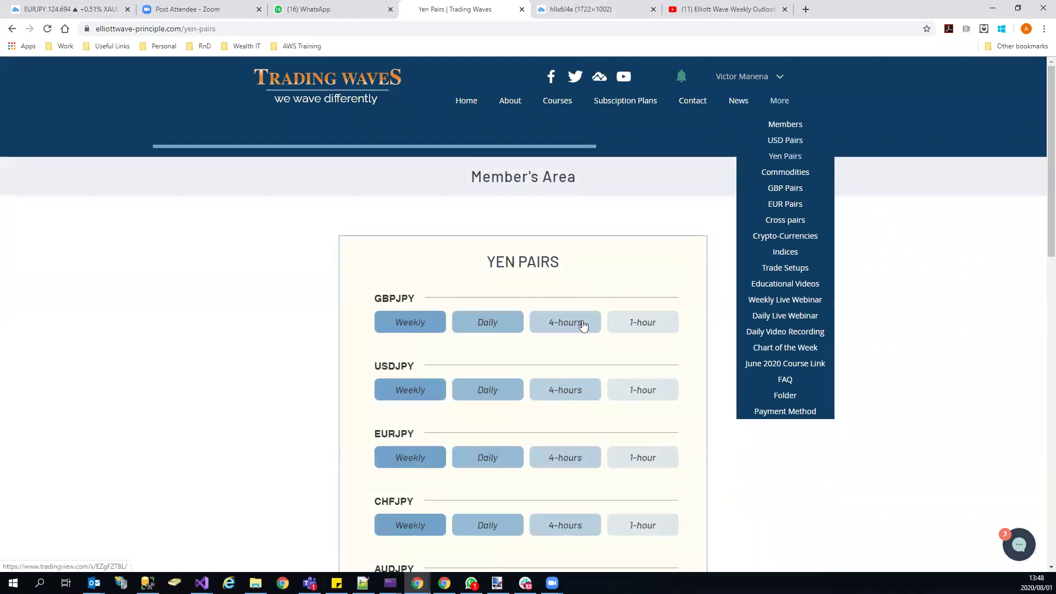
click(644, 324)
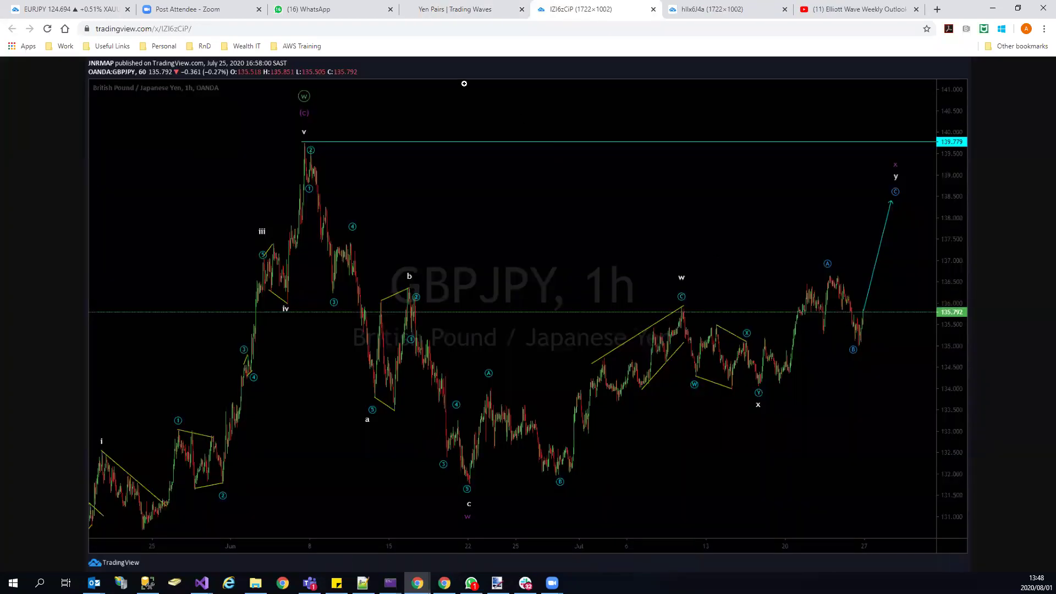
drag(868, 314, 890, 223)
key(Escape)
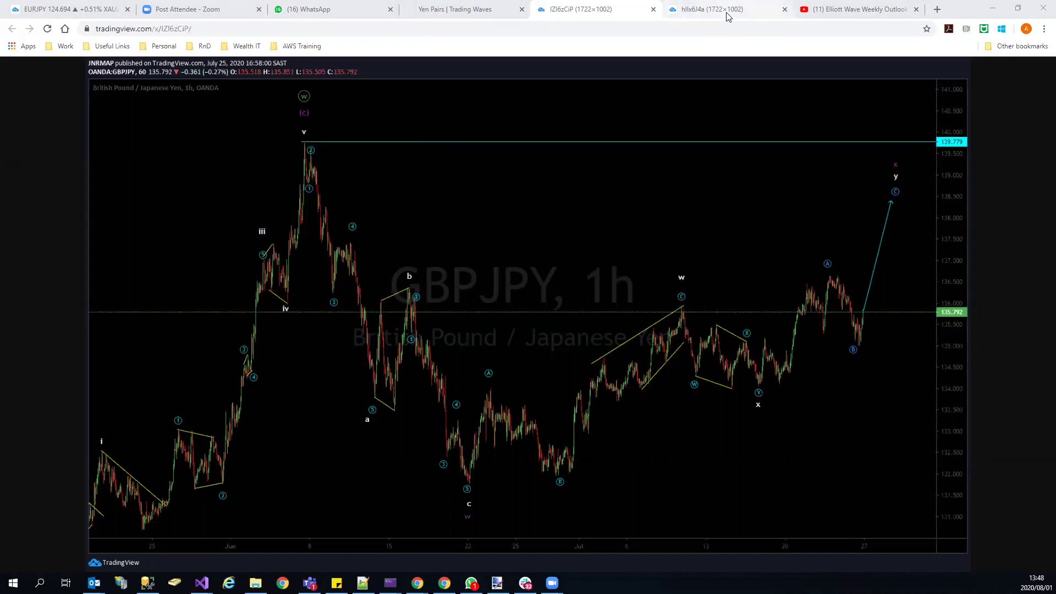
Open the USDJPY 1-hour chart from the Yen Pairs page and sketch a dip, rebound, pause and rise to about 106.2 in yellow.
click(785, 10)
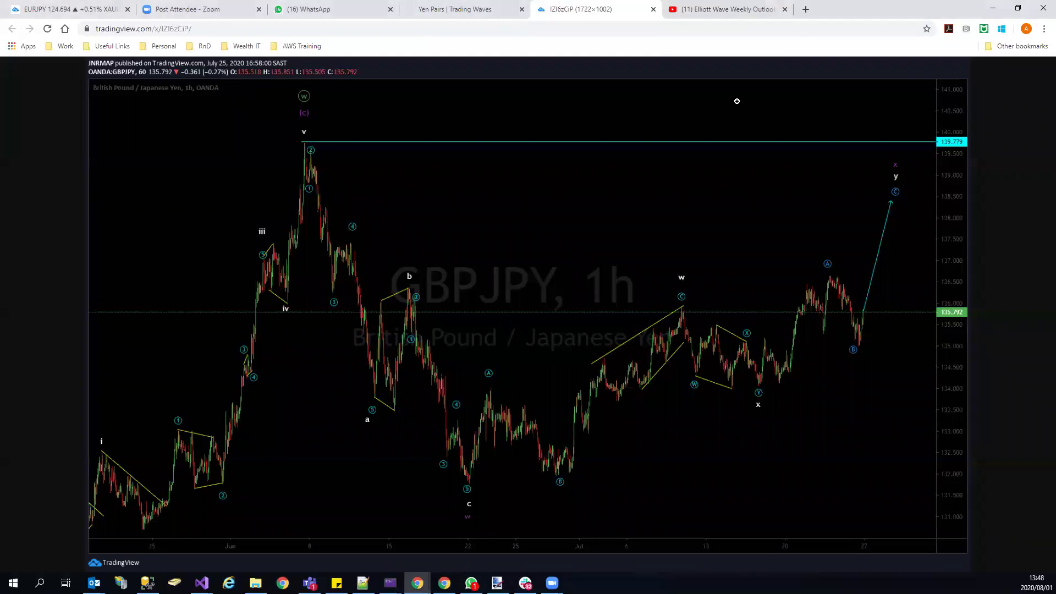
click(467, 10)
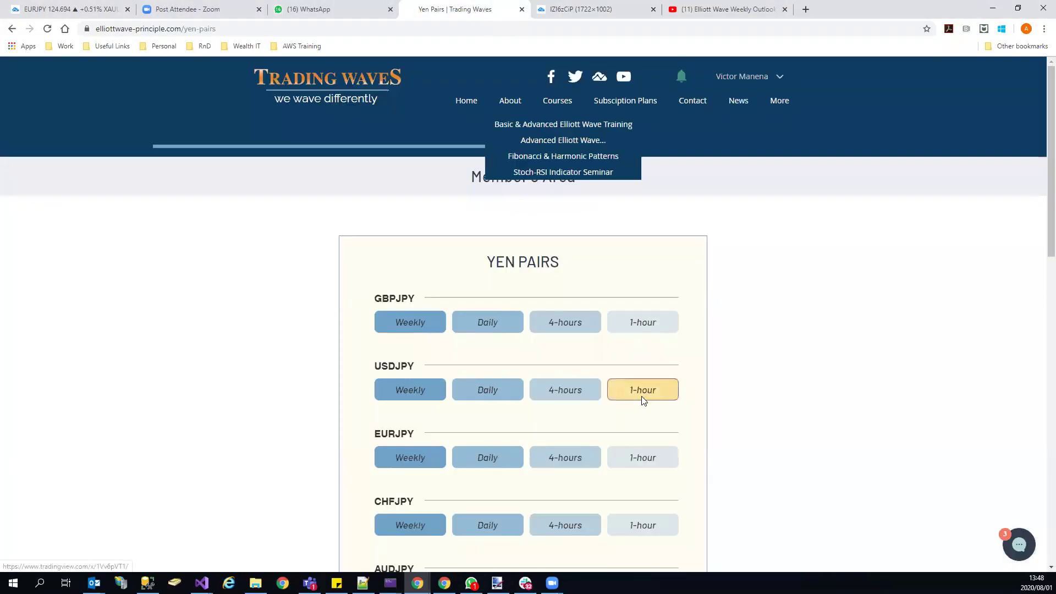
click(643, 394)
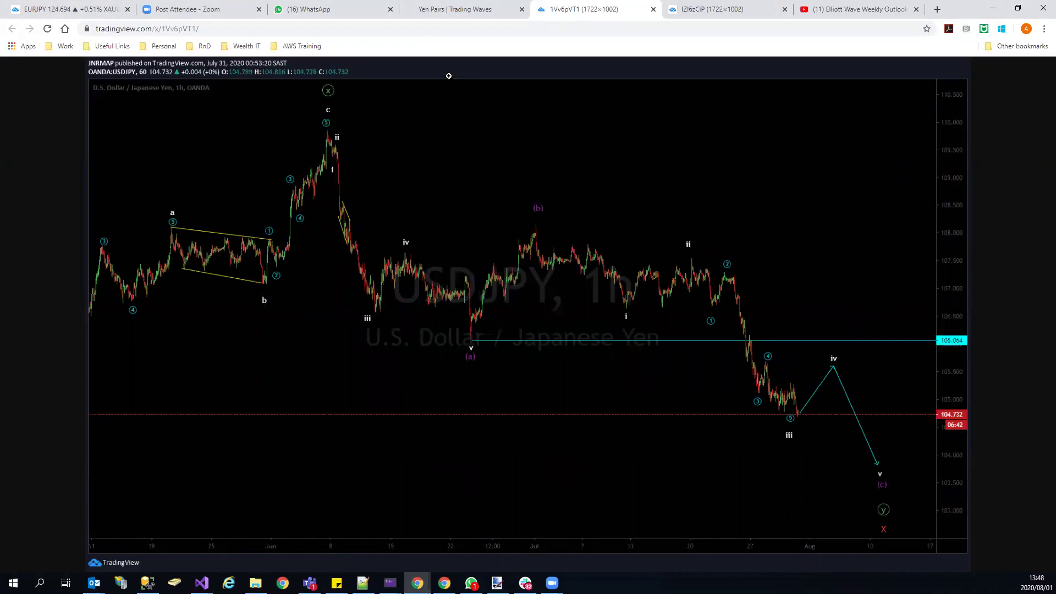
mouse_move(794, 402)
mouse_down()
mouse_move(810, 427)
mouse_move(823, 363)
mouse_up()
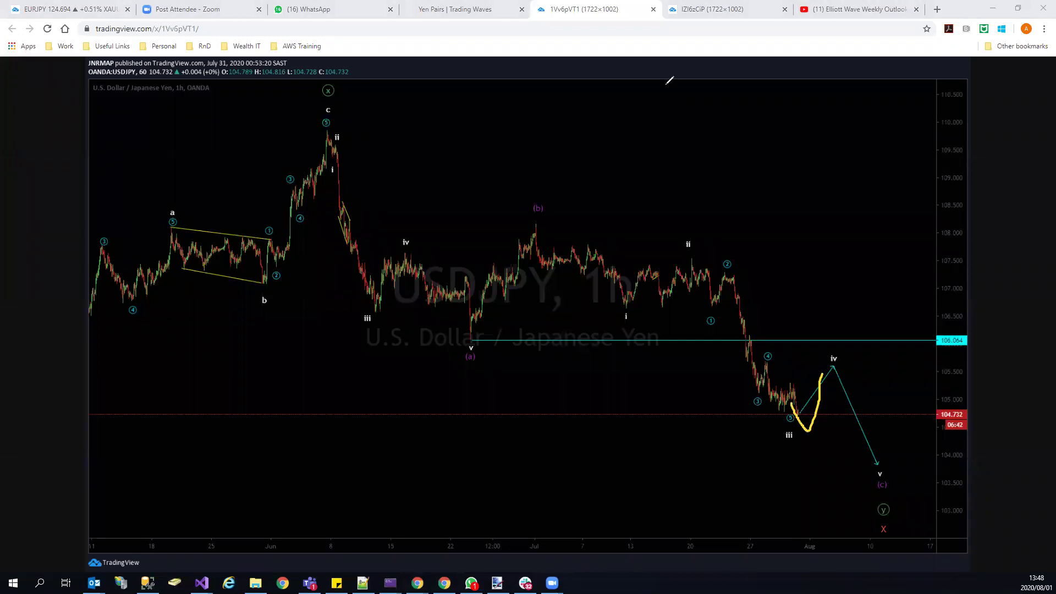
mouse_move(805, 415)
mouse_down()
mouse_move(823, 358)
mouse_move(827, 376)
mouse_move(837, 374)
mouse_move(840, 332)
mouse_up()
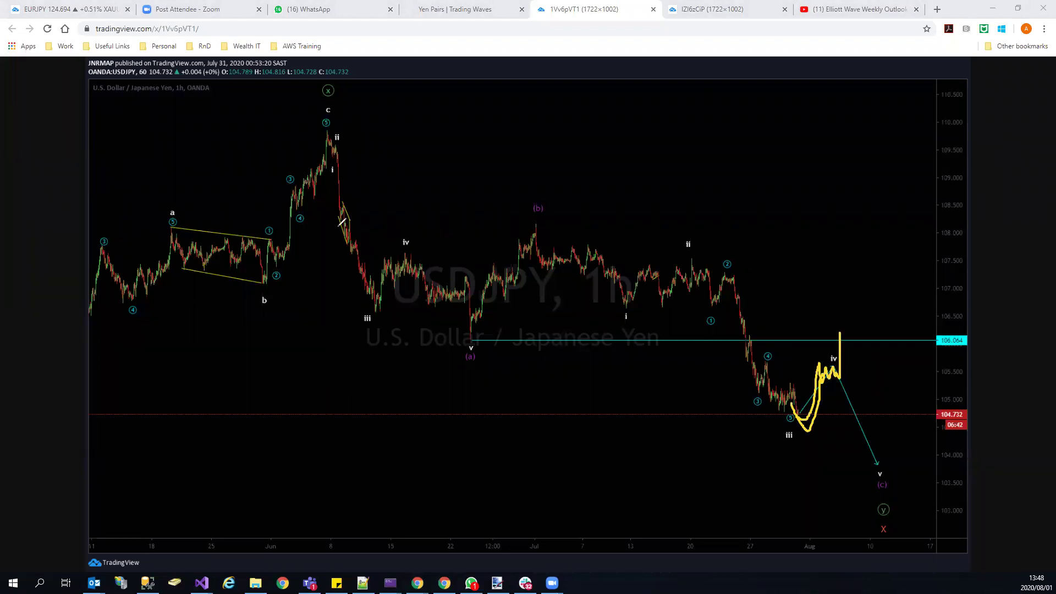
Trace USDJPY's three-wave decline from the June high and a rise to about 107.5 in yellow, and close the chart.
mouse_move(329, 147)
mouse_down()
mouse_move(420, 295)
mouse_move(484, 309)
mouse_move(551, 218)
mouse_move(769, 407)
mouse_move(801, 410)
mouse_move(842, 259)
mouse_up()
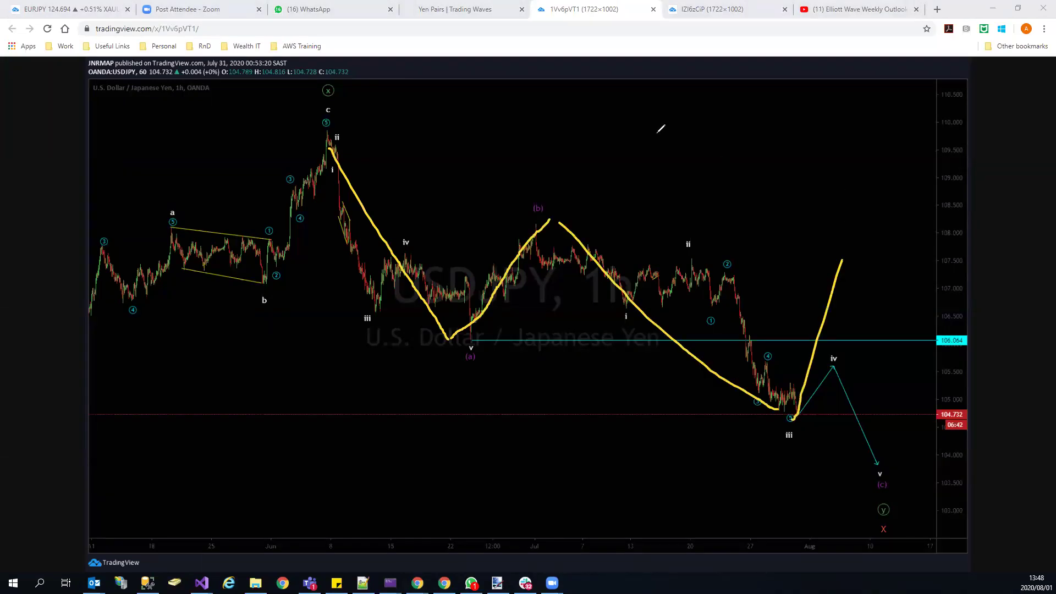
click(657, 101)
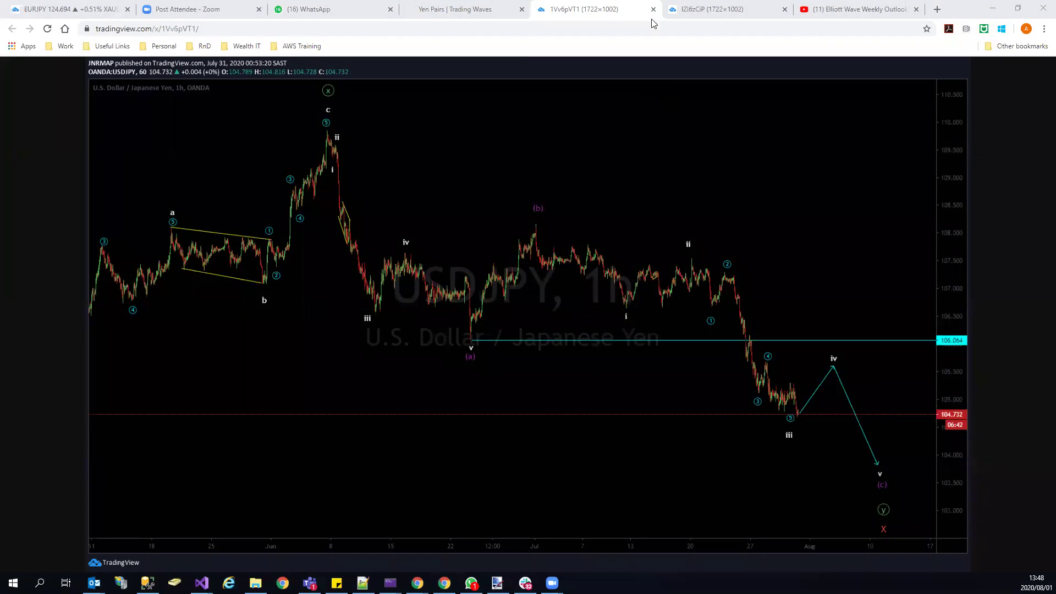
key(ctrl+w)
Open the EURJPY 1-hour chart, outline the wave 4 consolidation, sketch a rise to about 125.8 in yellow, and close the chart.
click(643, 456)
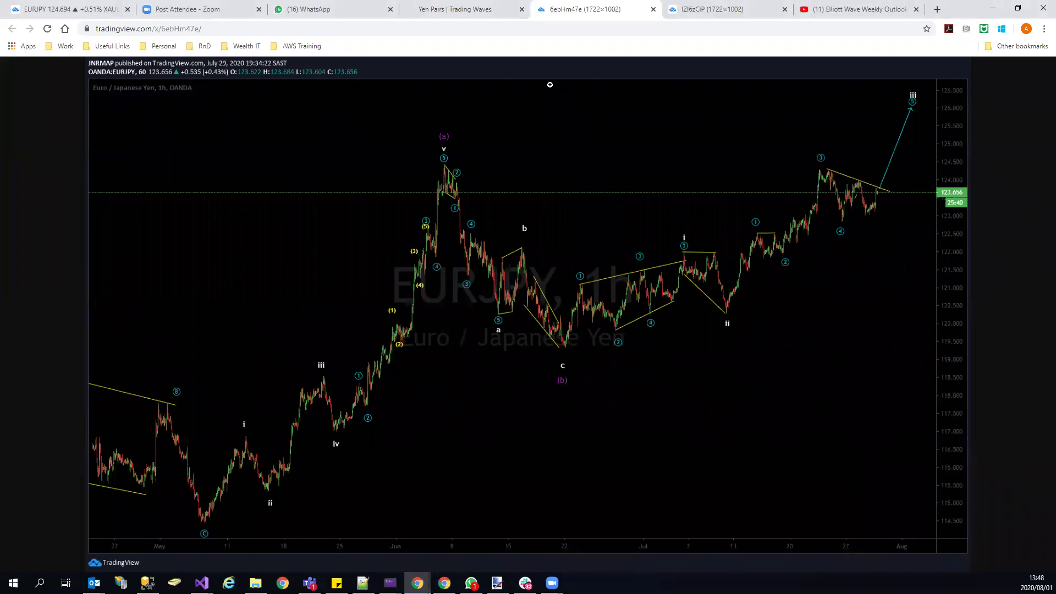
drag(823, 164, 896, 191)
mouse_move(836, 206)
mouse_down()
mouse_move(877, 214)
mouse_move(880, 117)
mouse_up()
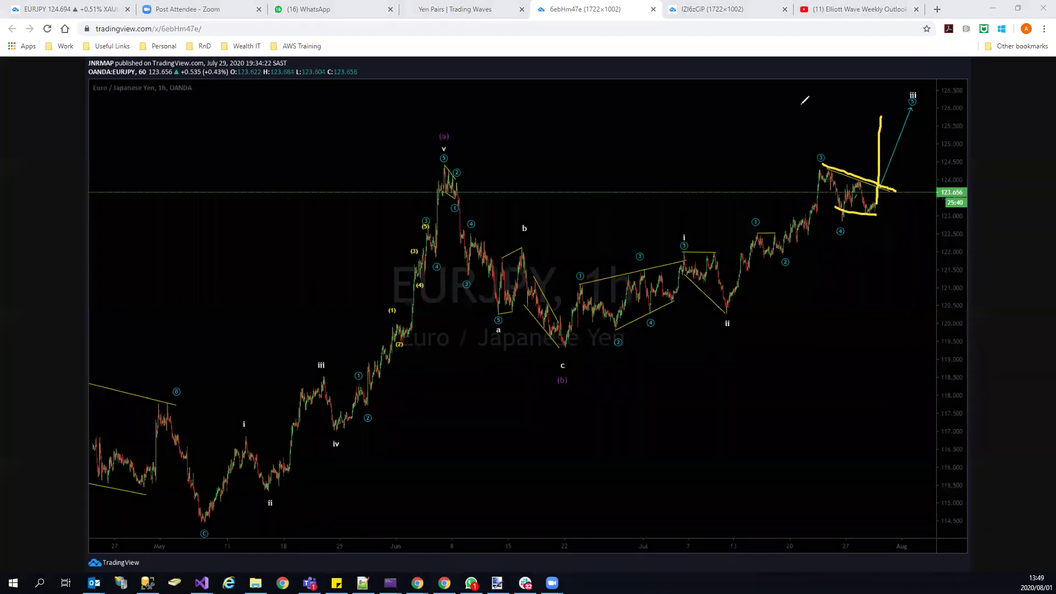
key(e)
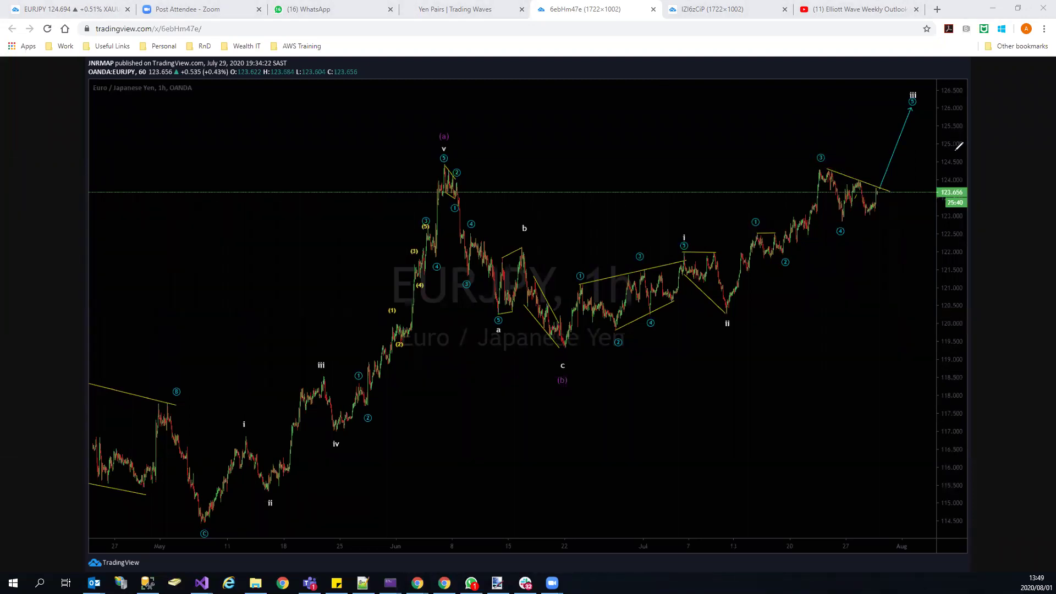
drag(934, 136, 865, 135)
key(Escape)
click(653, 9)
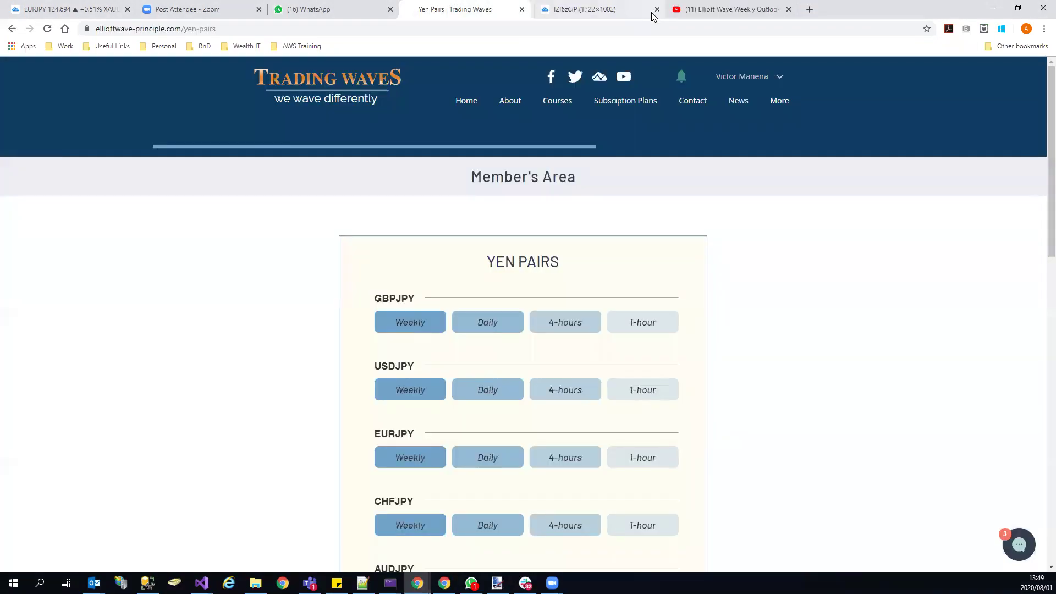
Open the CHFJPY 1-hour chart from the Yen Pairs page, sketch a pause and rise to about 117.4 in yellow, and close it.
scroll(570, 406, down, 1)
scroll(570, 406, down, 1)
click(635, 425)
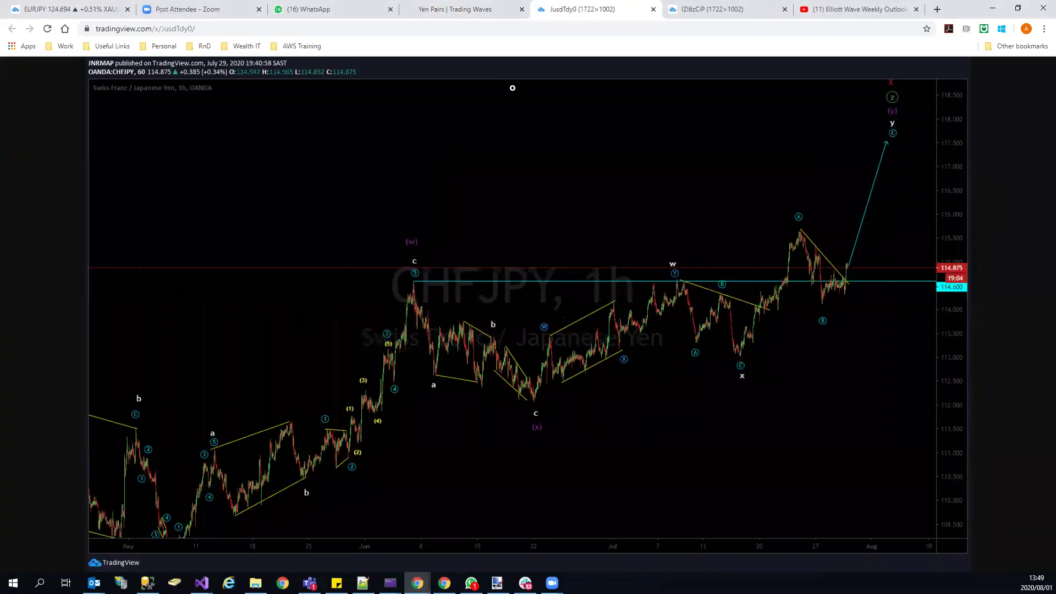
mouse_move(845, 263)
mouse_down()
mouse_move(866, 250)
mouse_move(883, 146)
mouse_up()
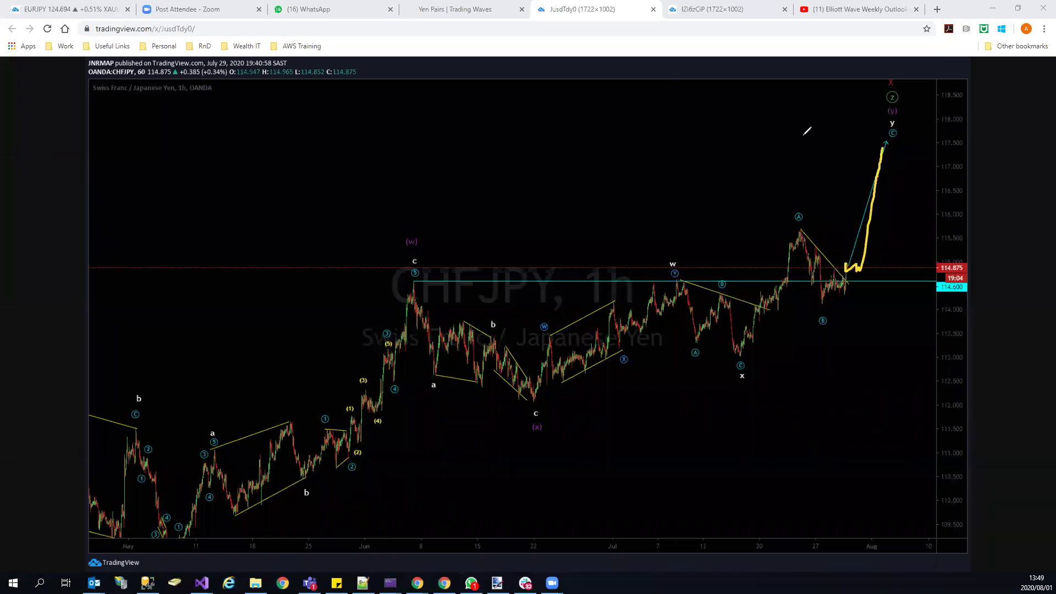
click(873, 194)
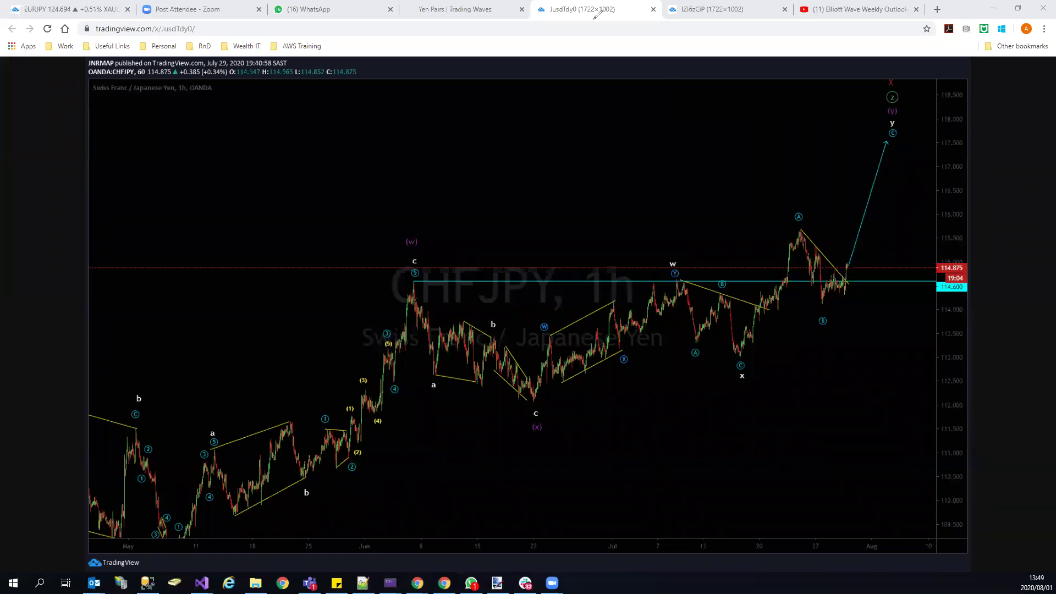
click(653, 9)
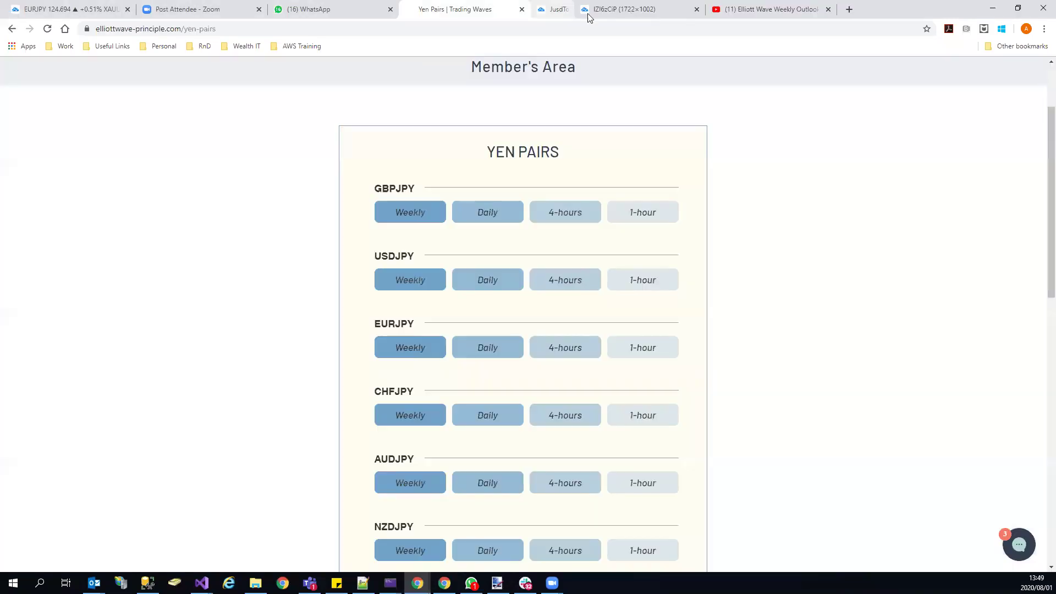
Open the AUDJPY 1-hour chart, sketch a drop to about 74.1 and a rebound to about 75.1 in yellow, and clear the sketch.
scroll(526, 462, down, 2)
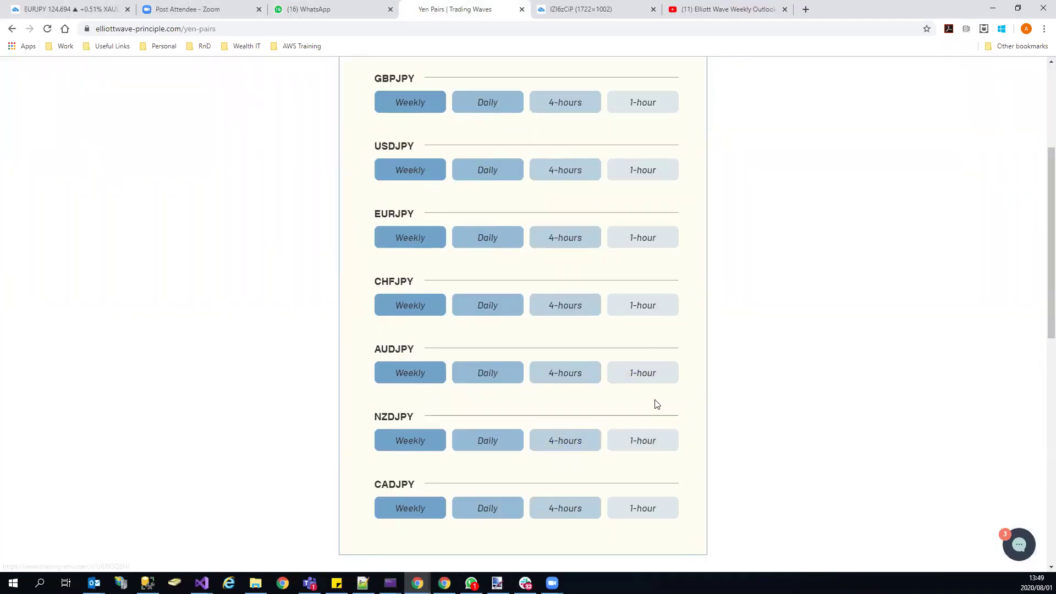
click(657, 379)
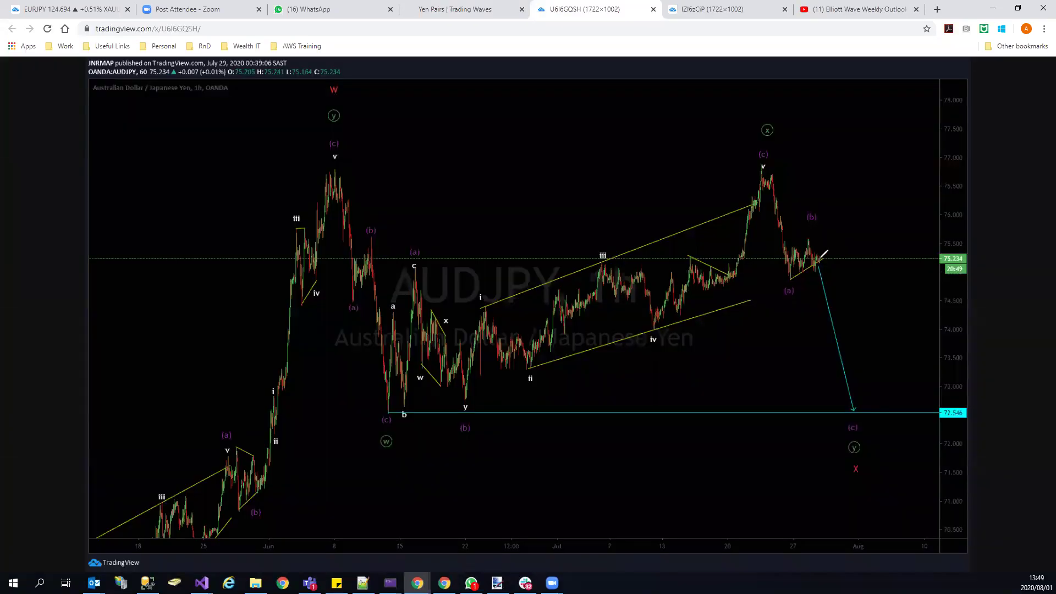
mouse_move(819, 258)
mouse_down()
mouse_move(783, 281)
mouse_move(818, 258)
mouse_move(842, 310)
mouse_move(857, 266)
mouse_up()
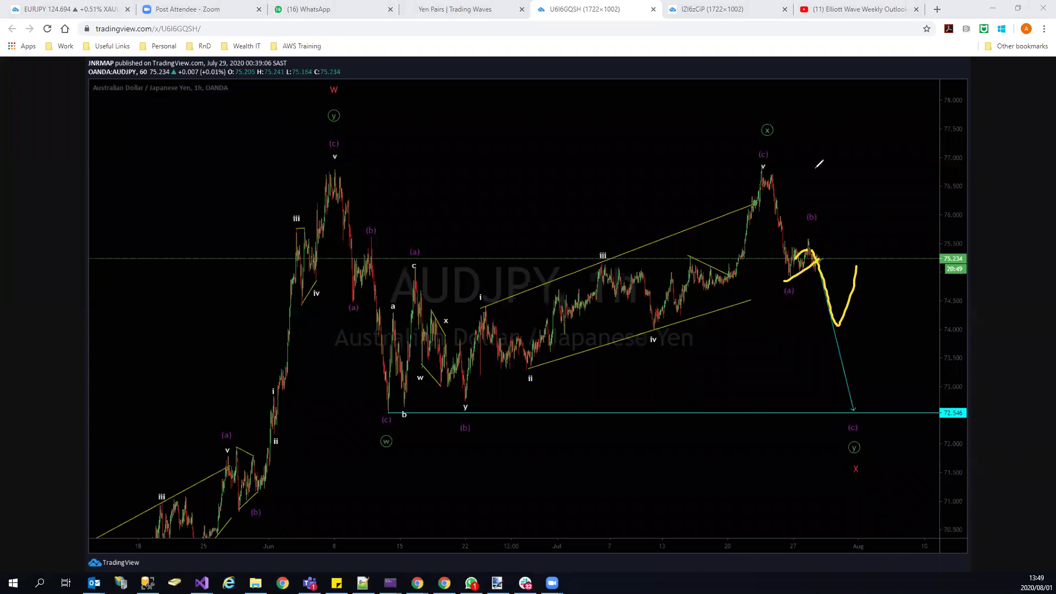
key(Escape)
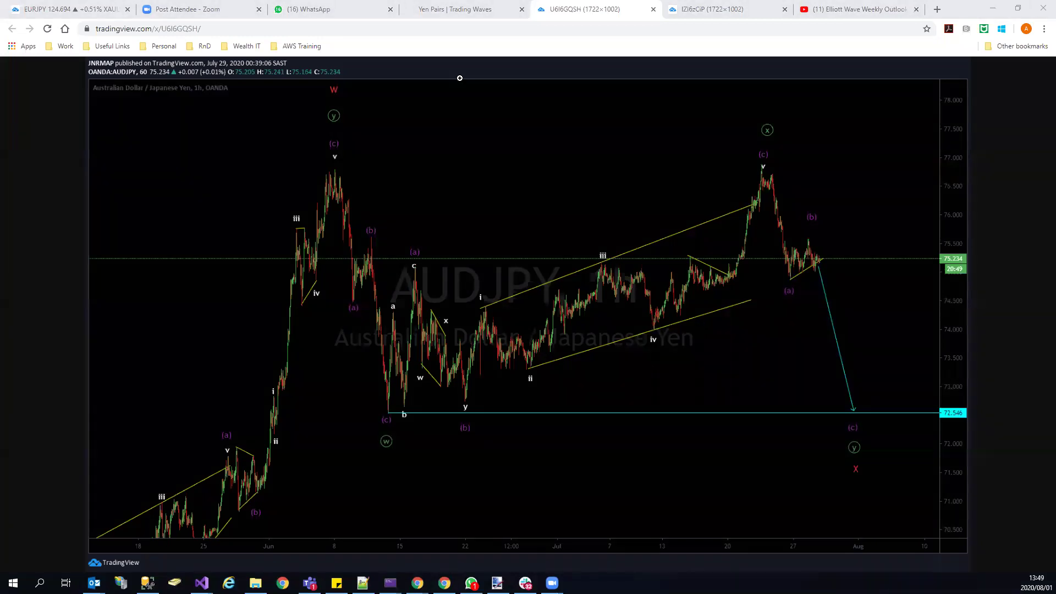
Load CADJPY on the live 4-hour chart and trace its three-wave decline from the June high to about 77.4 in yellow.
click(67, 14)
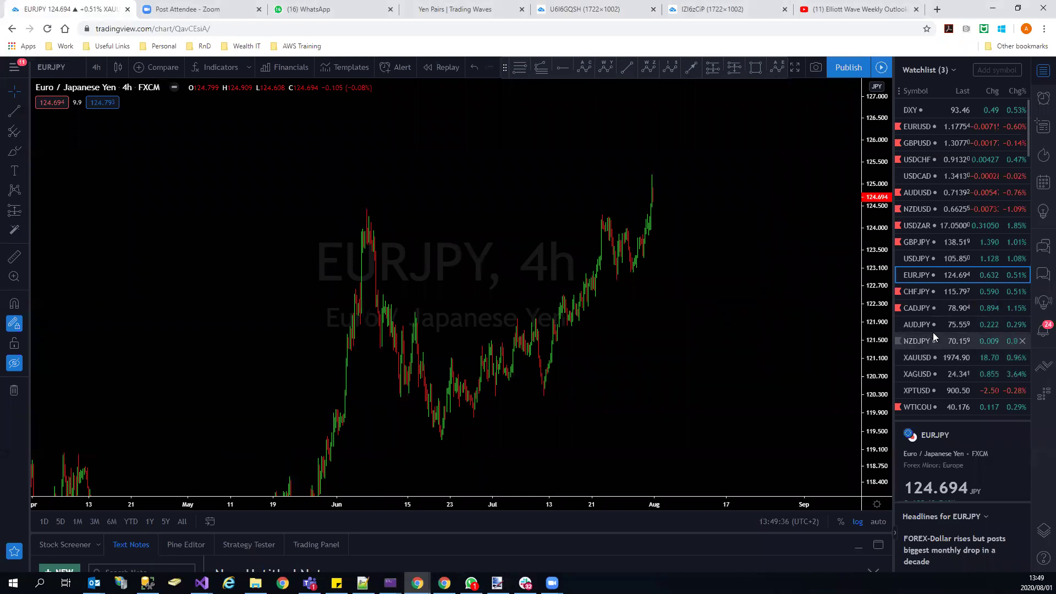
click(918, 309)
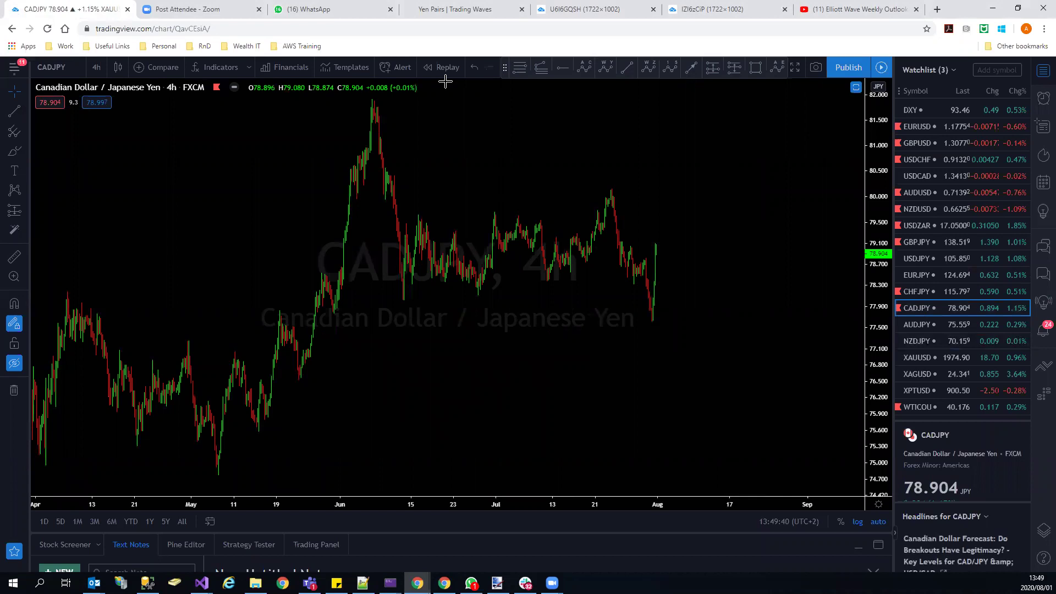
drag(375, 91, 396, 242)
drag(401, 280, 396, 286)
mouse_move(407, 290)
mouse_down()
mouse_move(617, 195)
mouse_move(658, 330)
mouse_up()
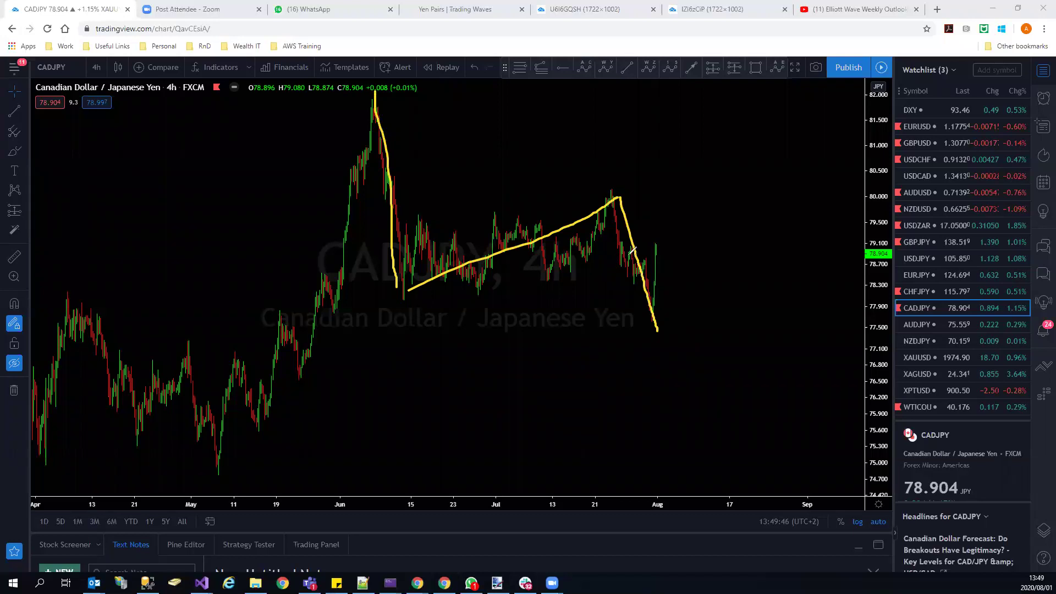
Sketch CADJPY's rise to about 81.4 with a pause near 79.1, add two downward-sloping channel lines, and clear the sketch.
mouse_move(616, 266)
mouse_down()
mouse_move(628, 246)
mouse_move(641, 263)
mouse_move(657, 371)
mouse_up()
key(ctrl+z)
mouse_move(650, 316)
mouse_down()
mouse_move(665, 235)
mouse_move(678, 248)
mouse_move(697, 126)
mouse_up()
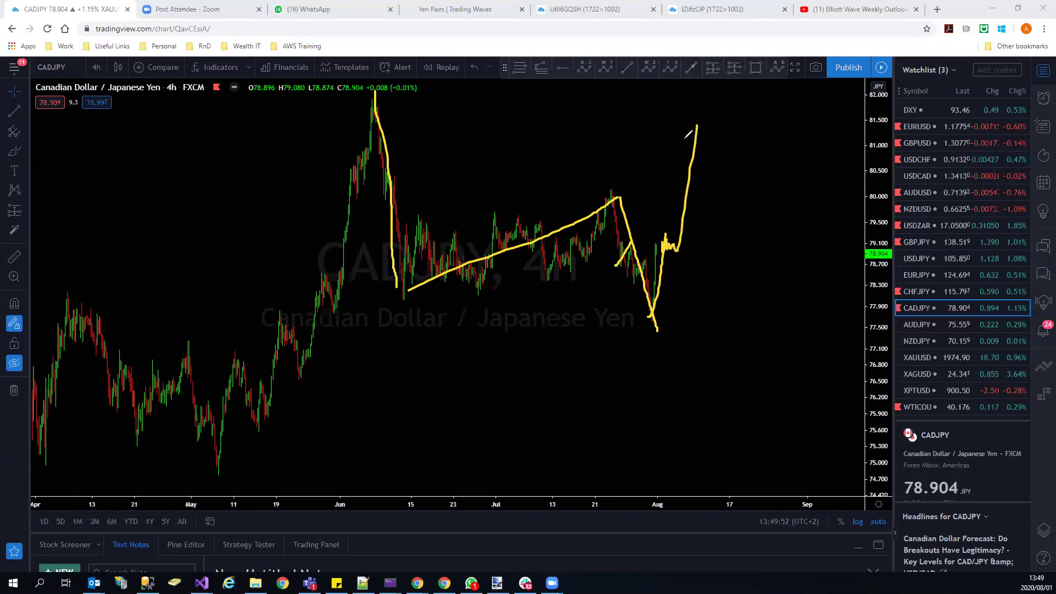
drag(403, 112, 575, 184)
drag(450, 291, 617, 347)
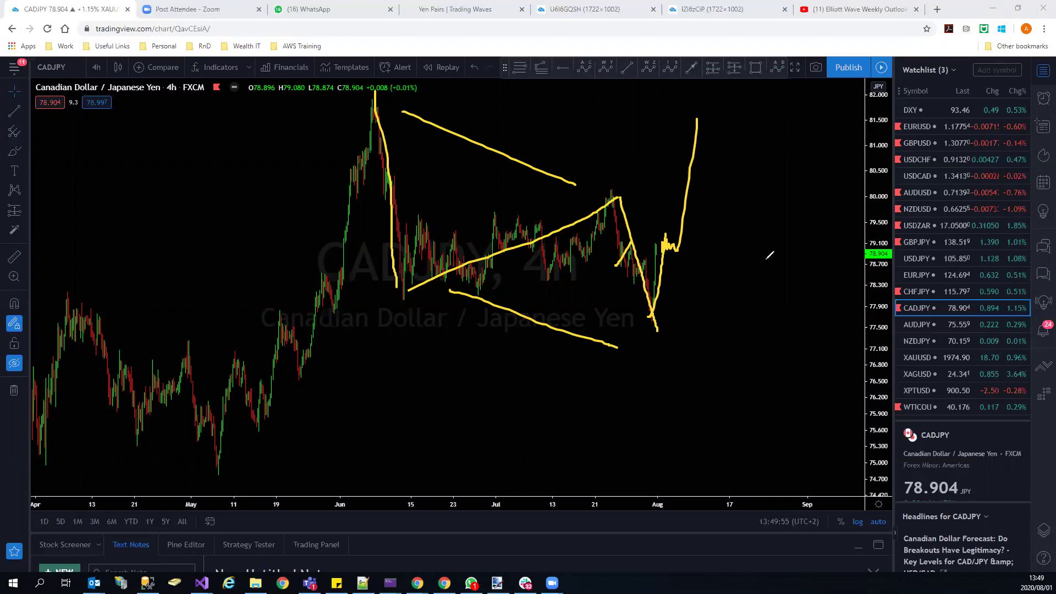
key(Escape)
Load the AUDJPY 4-hour chart, sketch a rise to about 78.2 and a line joining the June and July highs, and clear them.
click(916, 325)
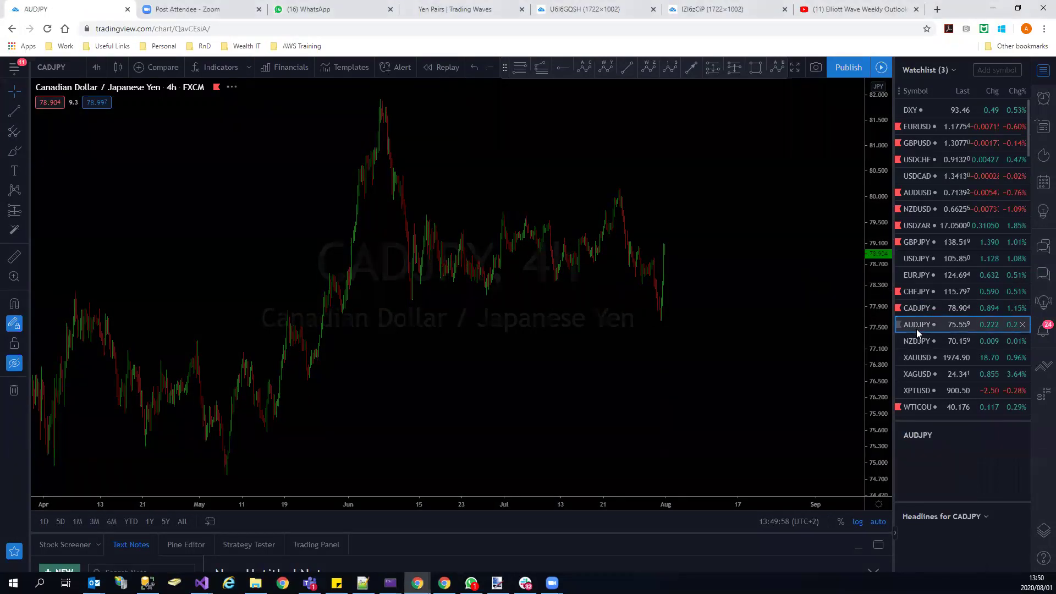
scroll(742, 345, down, 3)
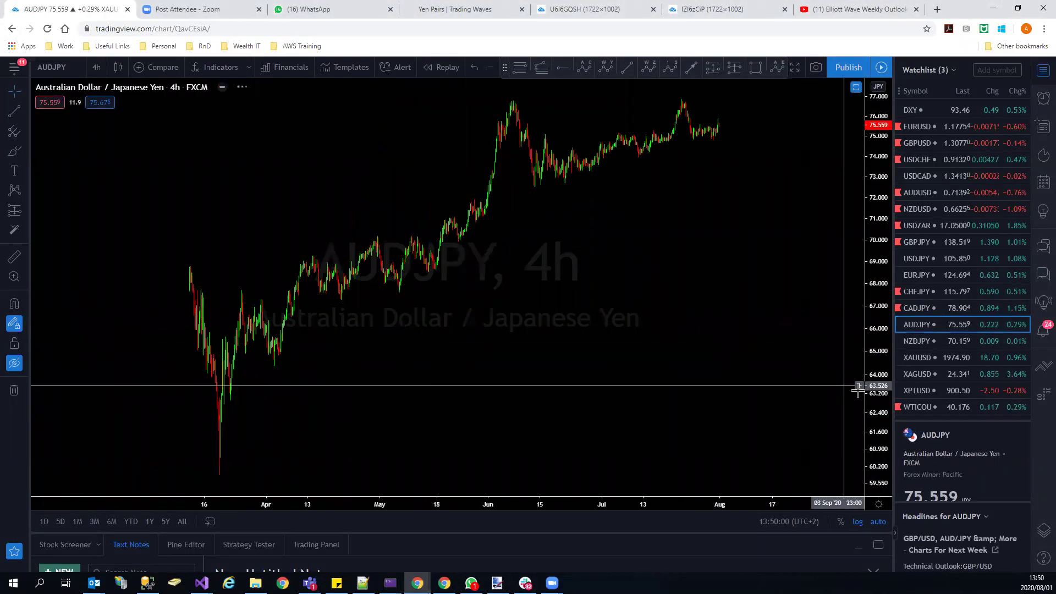
drag(877, 381, 878, 306)
drag(706, 166, 664, 394)
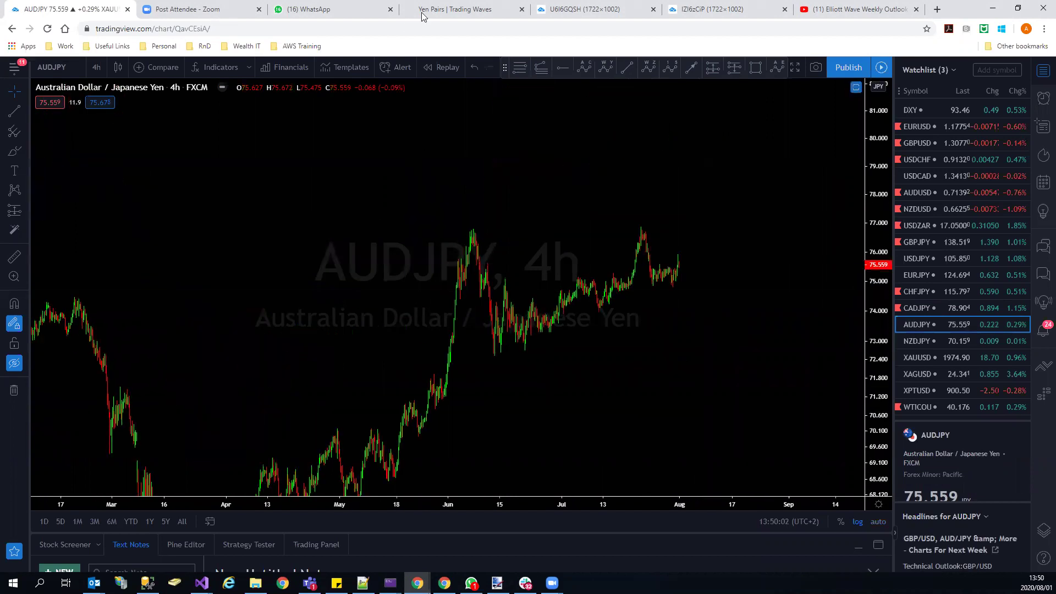
mouse_move(679, 253)
mouse_down()
mouse_move(691, 259)
mouse_move(697, 187)
mouse_up()
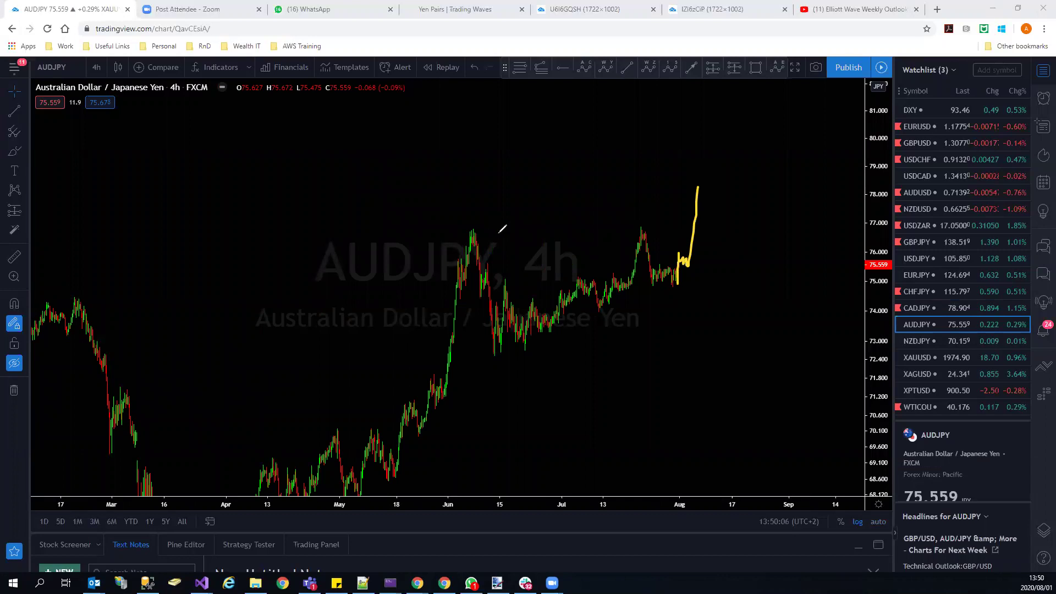
drag(474, 226, 655, 231)
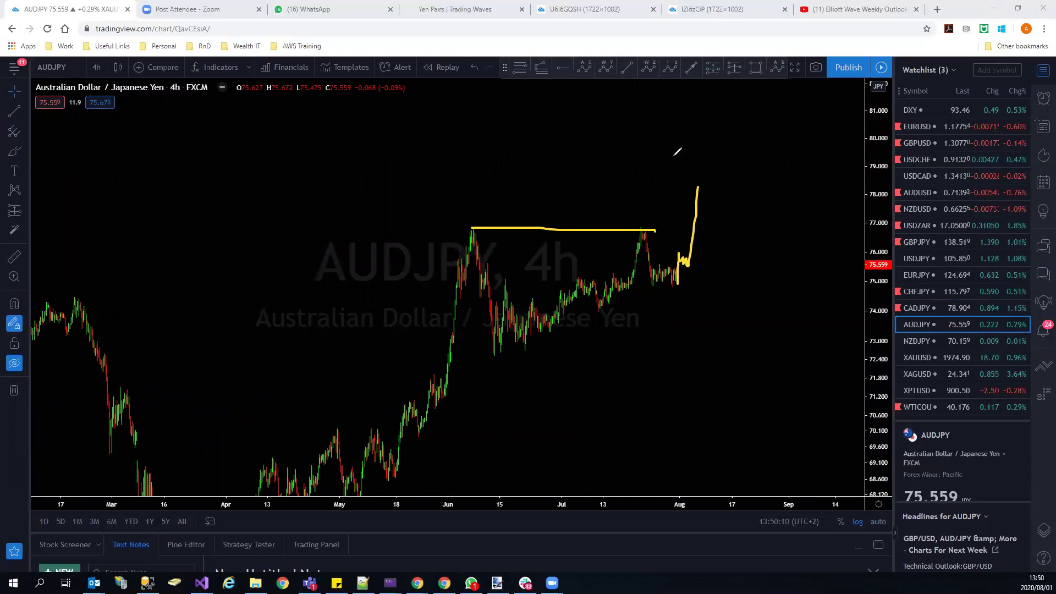
key(e)
mouse_move(682, 257)
mouse_down()
mouse_move(694, 256)
mouse_move(709, 190)
mouse_up()
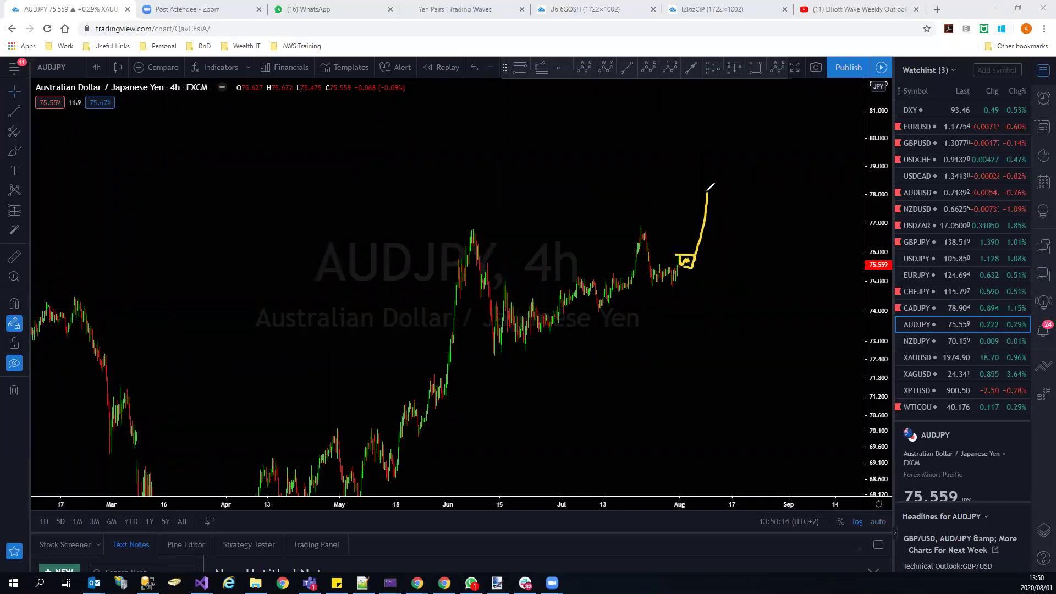
Load the NZDJPY 4-hour chart, trace its swings since the June high, and sketch a drop to about 69.1 and rebound to about 70.4.
click(915, 349)
drag(871, 341, 871, 314)
drag(700, 250, 688, 385)
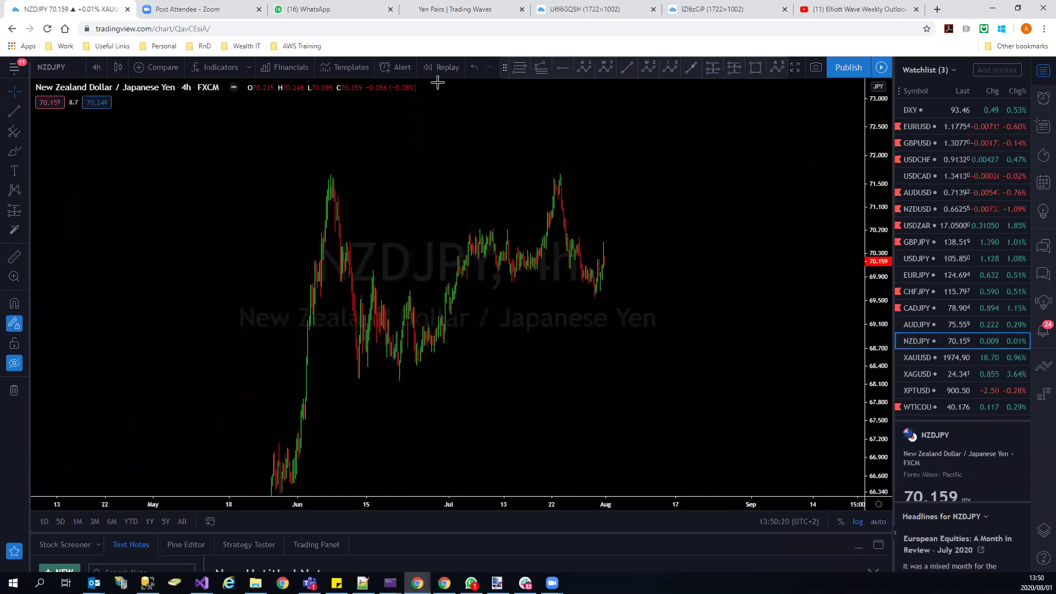
mouse_move(344, 175)
mouse_down()
mouse_move(397, 350)
mouse_move(422, 347)
mouse_move(550, 186)
mouse_up()
mouse_move(595, 292)
mouse_down()
mouse_move(604, 248)
mouse_move(623, 323)
mouse_move(640, 249)
mouse_up()
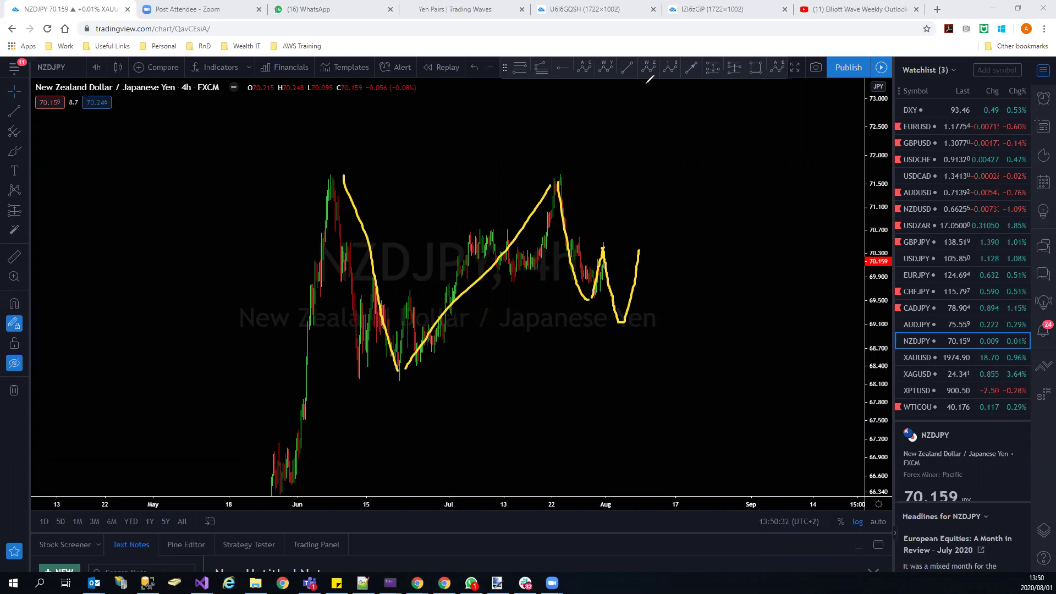
Replace the NZDJPY sketch with a rise to about 71.8, clear it, mark the latest rally, and clear that too.
key(e)
mouse_move(565, 202)
mouse_down()
mouse_move(592, 281)
mouse_move(608, 240)
mouse_move(621, 264)
mouse_move(642, 165)
mouse_up()
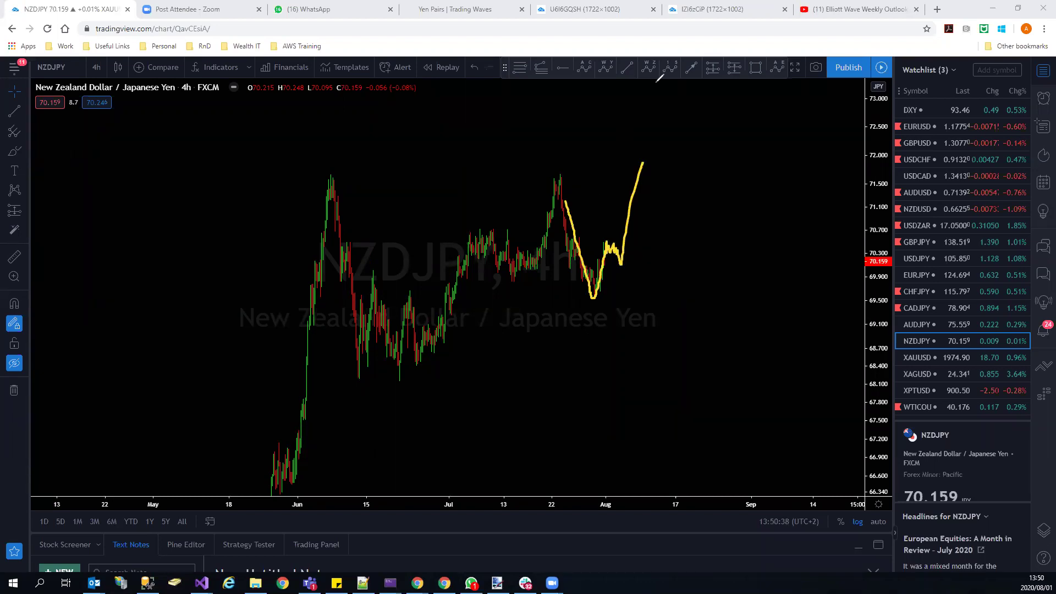
key(Delete)
mouse_move(594, 299)
mouse_down()
mouse_move(609, 237)
mouse_move(611, 311)
mouse_move(603, 247)
mouse_up()
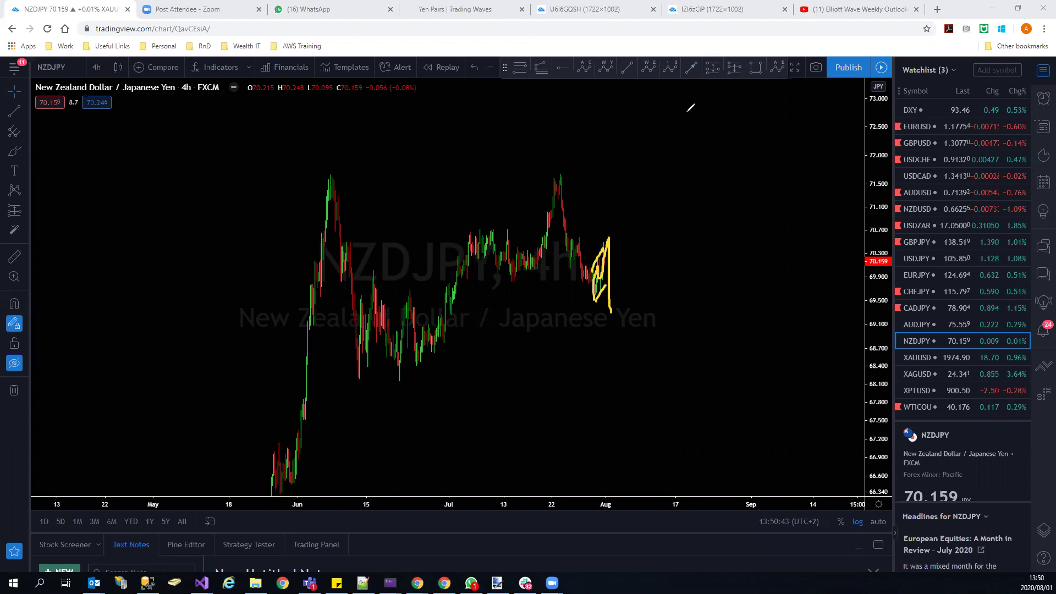
key(Delete)
Load the XAUUSD 4-hour chart, join the late-July highs, and sketch a drop to about 1905 and a rise to about 2055.
click(923, 356)
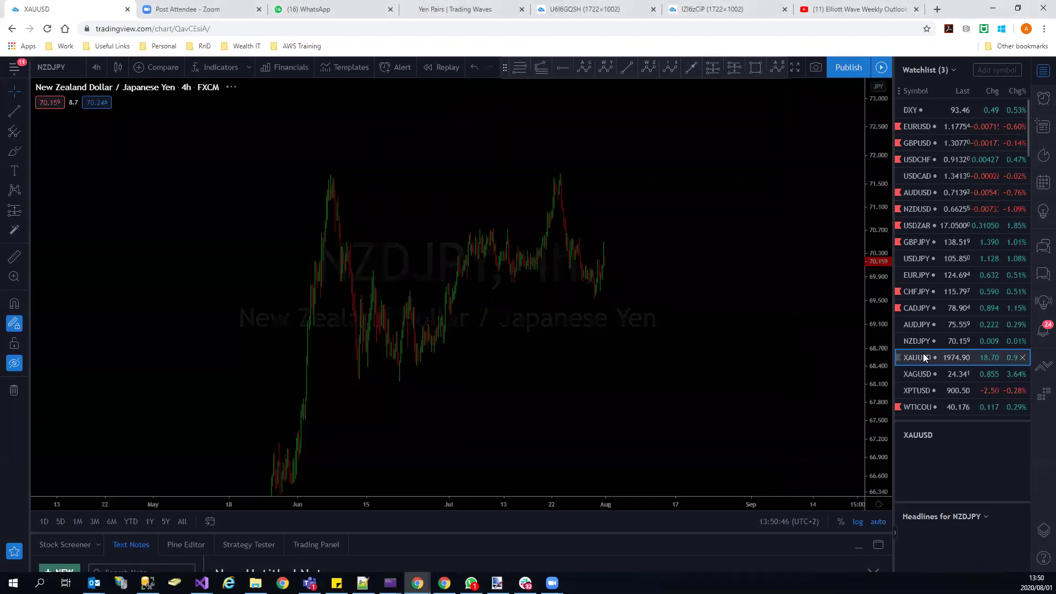
drag(880, 260, 823, 281)
drag(724, 269, 744, 384)
scroll(744, 384, up, 4)
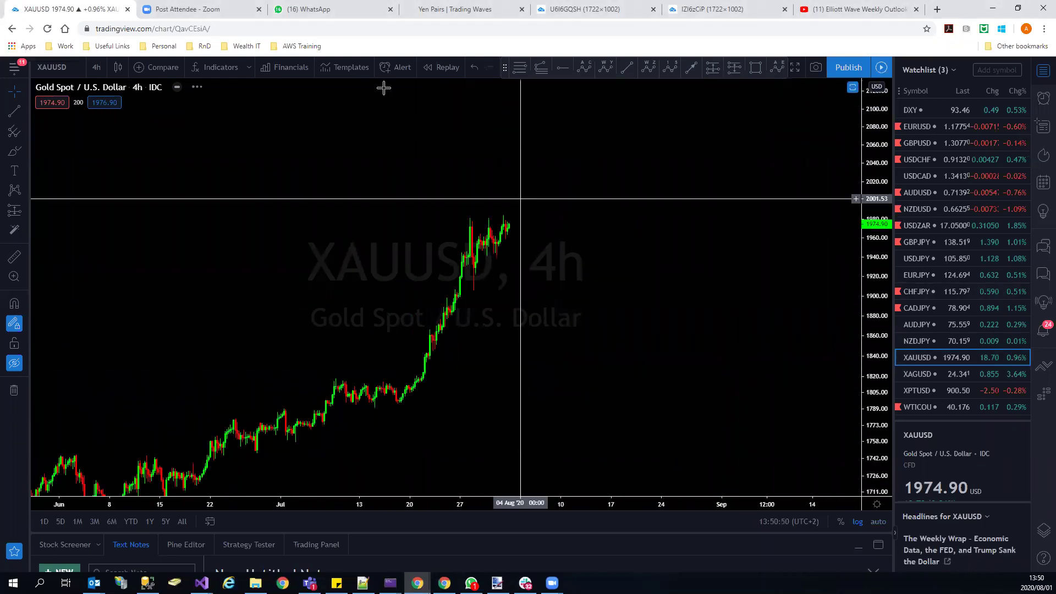
drag(473, 219, 501, 213)
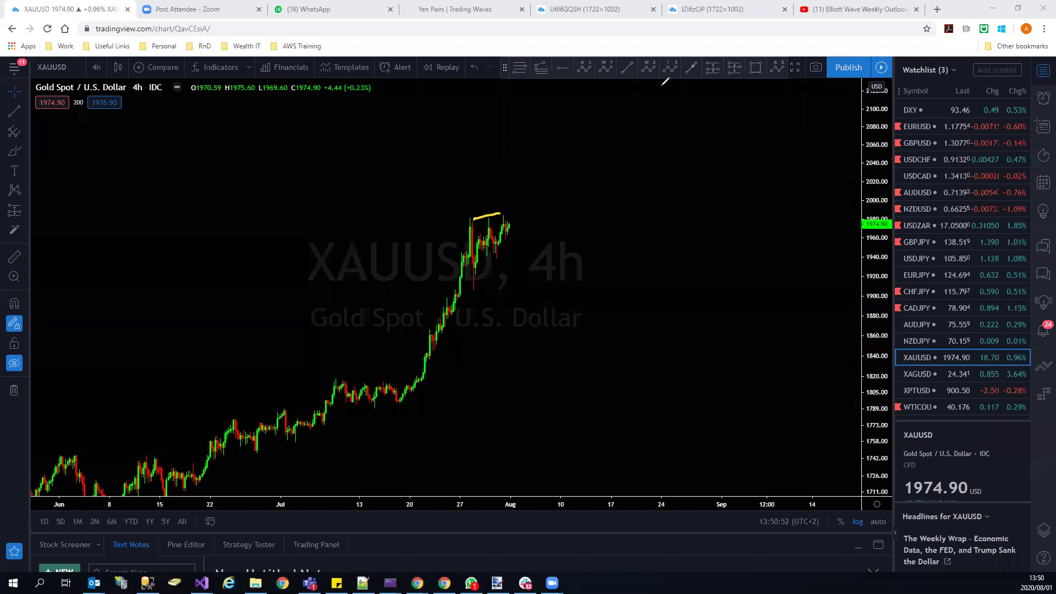
drag(511, 215, 560, 150)
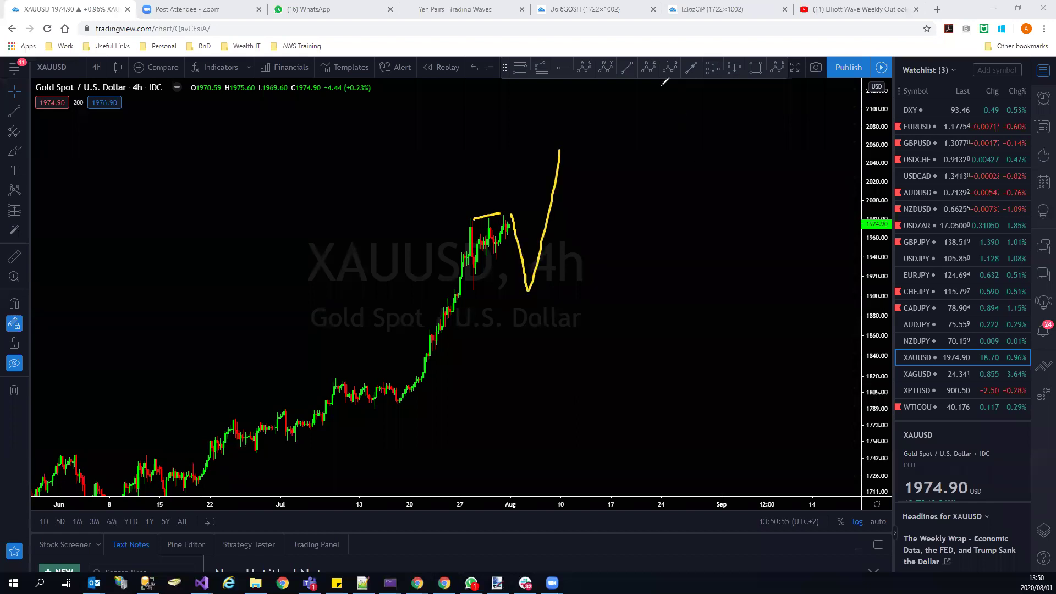
Load the XAGUSD 4-hour chart and sketch an a-b-c correction down to about 22.0 and a rise to about 27.3 in yellow, labelling the waves.
click(910, 373)
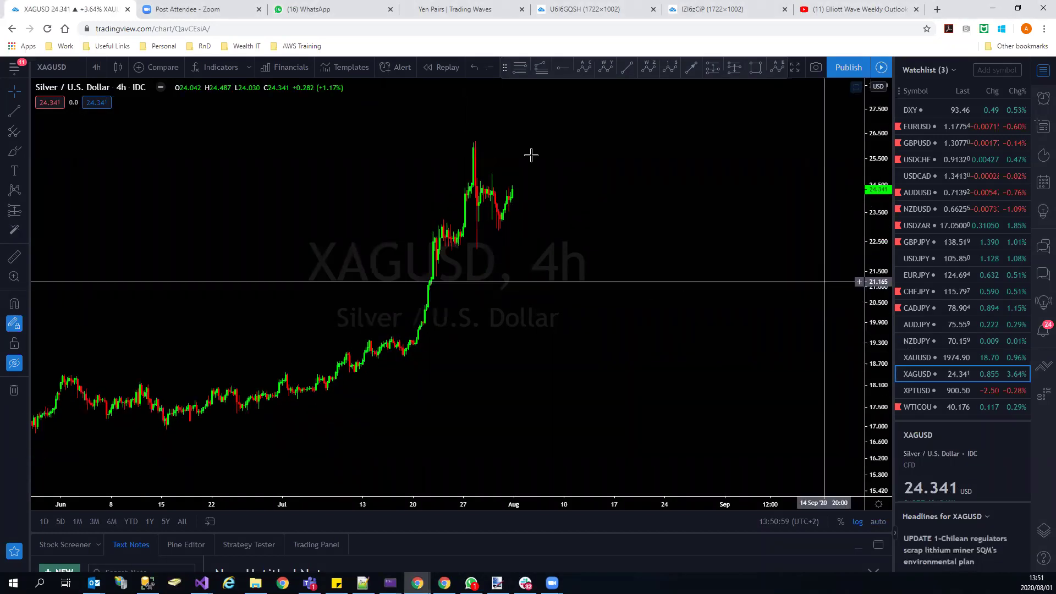
mouse_move(566, 188)
mouse_down()
mouse_move(574, 164)
mouse_move(589, 253)
mouse_up()
drag(540, 243, 557, 216)
mouse_move(570, 164)
mouse_down()
mouse_move(551, 177)
mouse_move(558, 159)
mouse_up()
mouse_move(546, 252)
mouse_down()
mouse_move(574, 266)
mouse_move(529, 275)
mouse_up()
drag(571, 126, 581, 152)
drag(597, 276, 610, 286)
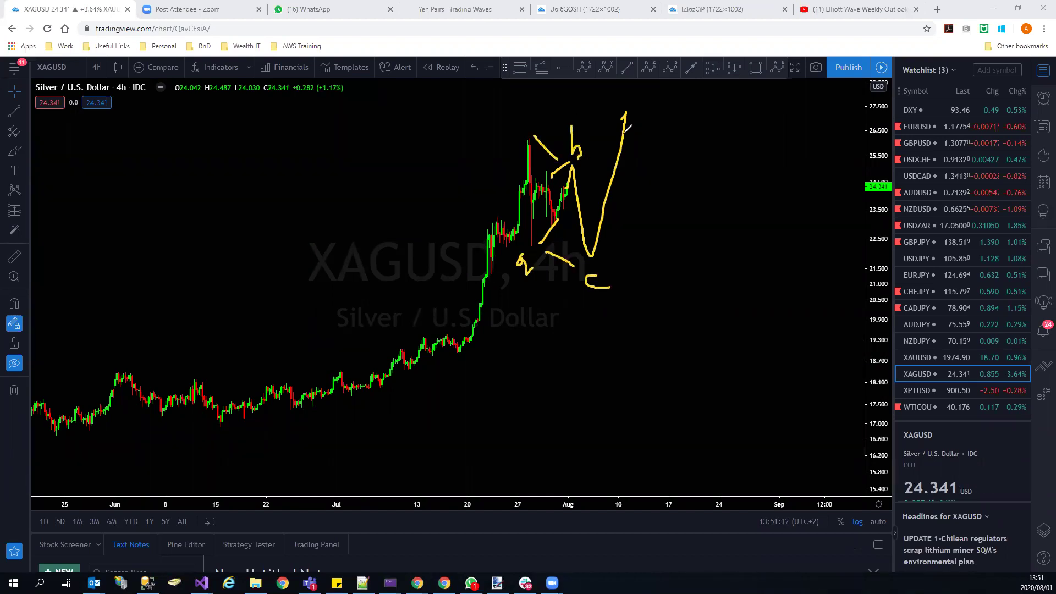
Trace silver's wave b zigzag in red, mark the wave a drop in yellow, and circle the projected rise after wave c.
mouse_move(521, 257)
mouse_down()
mouse_move(542, 182)
mouse_move(555, 209)
mouse_move(575, 158)
mouse_up()
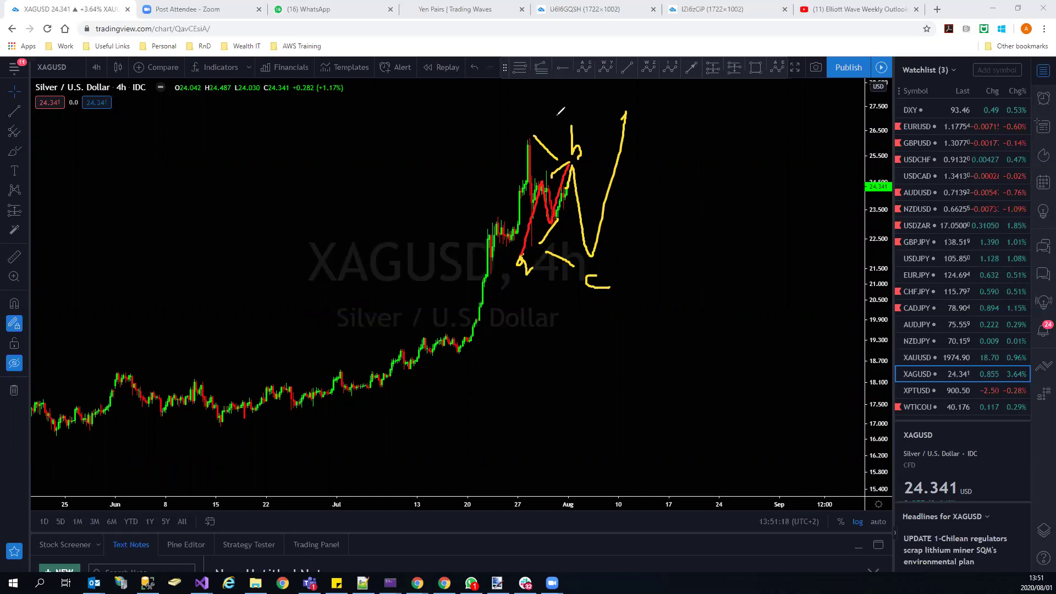
drag(531, 134, 531, 251)
mouse_move(599, 255)
mouse_down()
mouse_move(642, 101)
mouse_move(589, 208)
mouse_up()
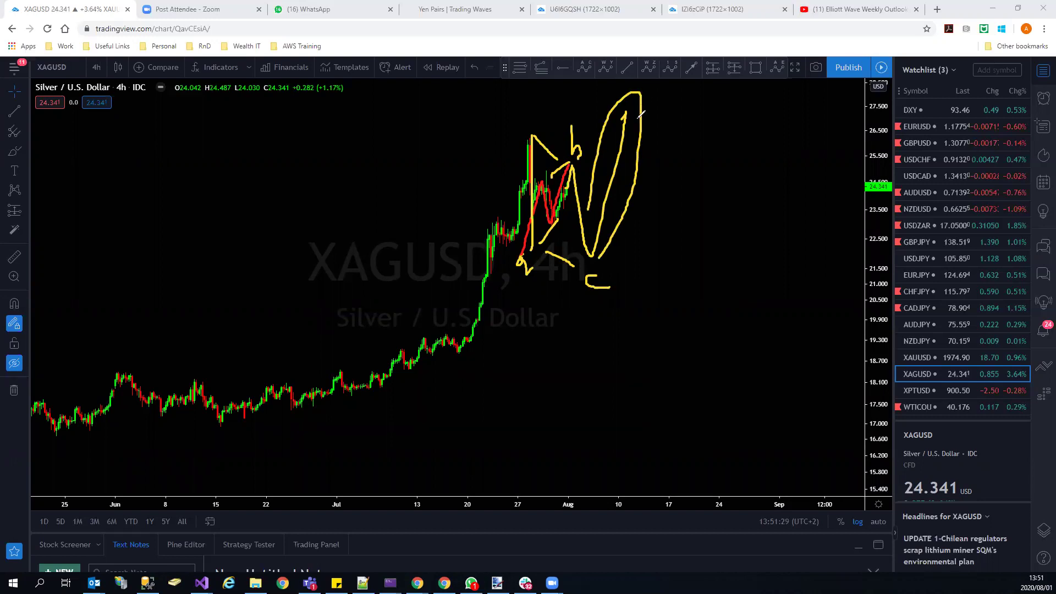
Clear the silver sketch and load the XPTUSD 4-hour chart with the late-July price action enlarged.
key(Escape)
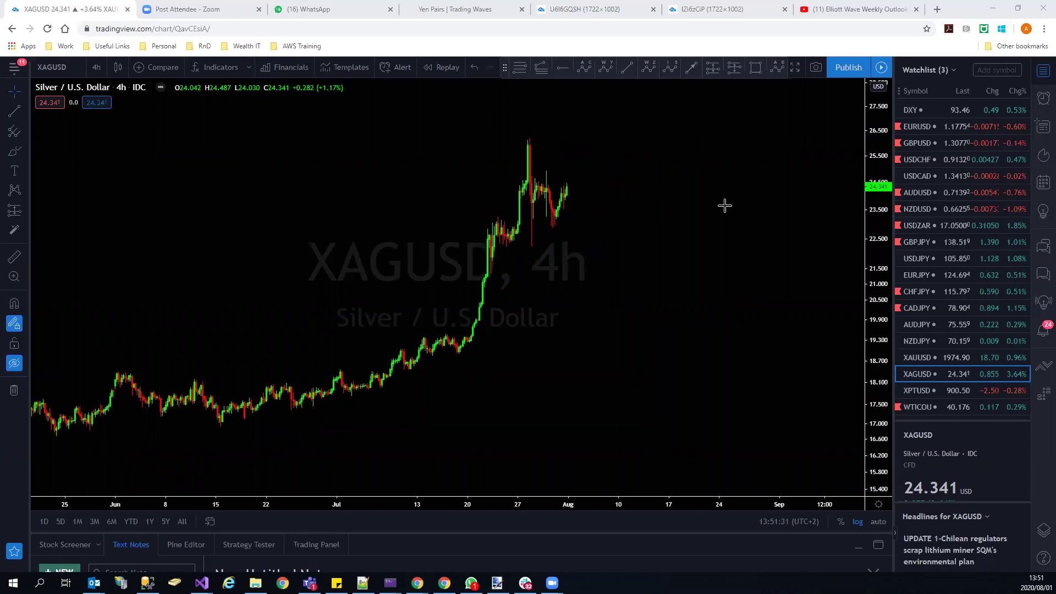
click(933, 391)
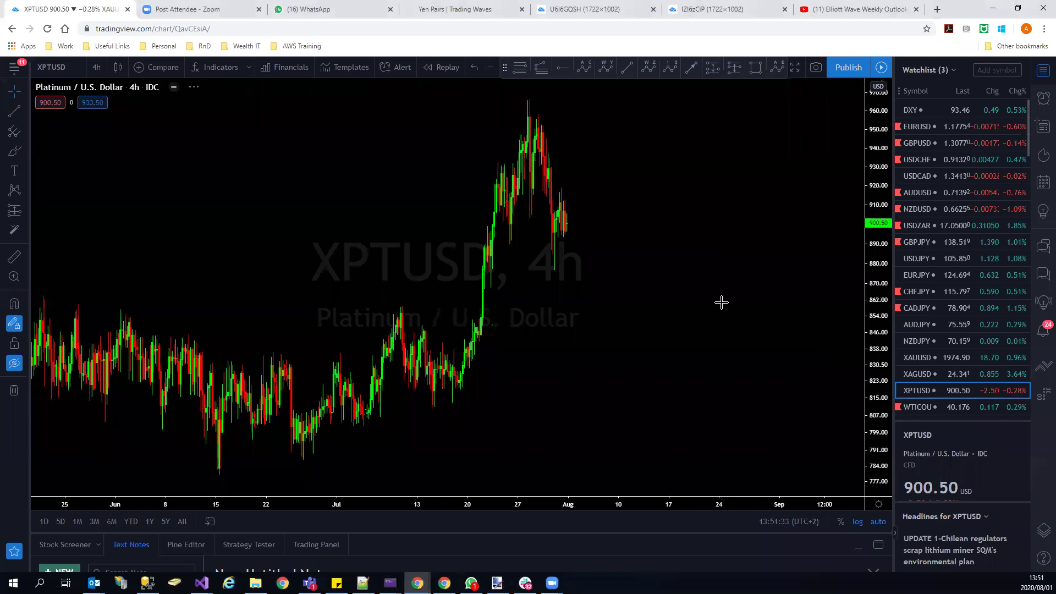
scroll(413, 200, up, 8)
drag(324, 221, 715, 282)
drag(869, 187, 872, 287)
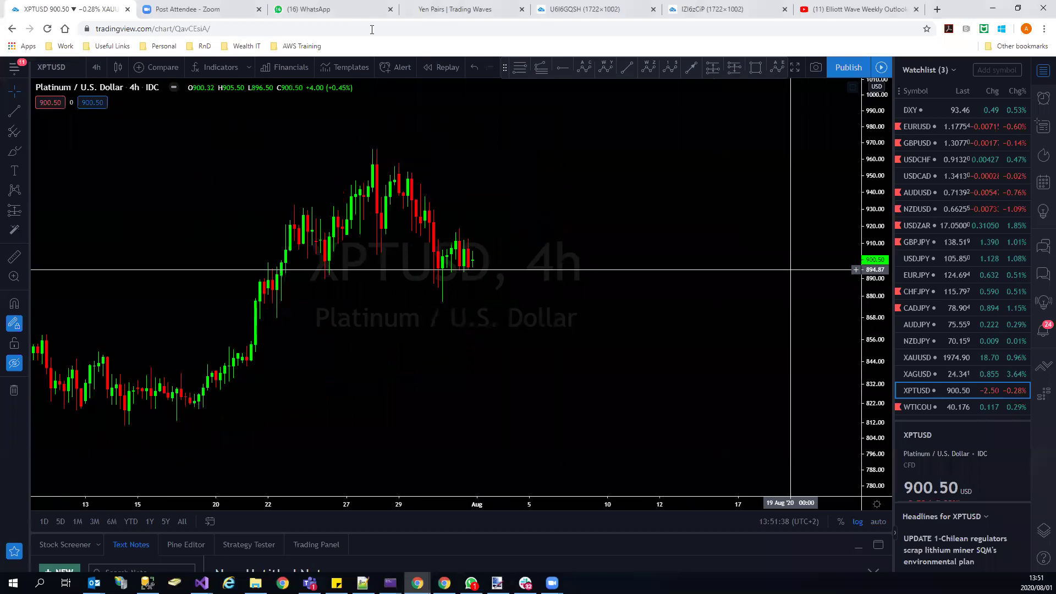
Sketch platinum's three-wave drop from the late-July high and a rise to about 940 in yellow, and clear the sketch.
mouse_move(391, 249)
mouse_down()
mouse_move(425, 212)
mouse_move(426, 291)
mouse_up()
drag(389, 155, 446, 200)
mouse_move(442, 309)
mouse_down()
mouse_move(462, 234)
mouse_move(492, 246)
mouse_move(489, 189)
mouse_up()
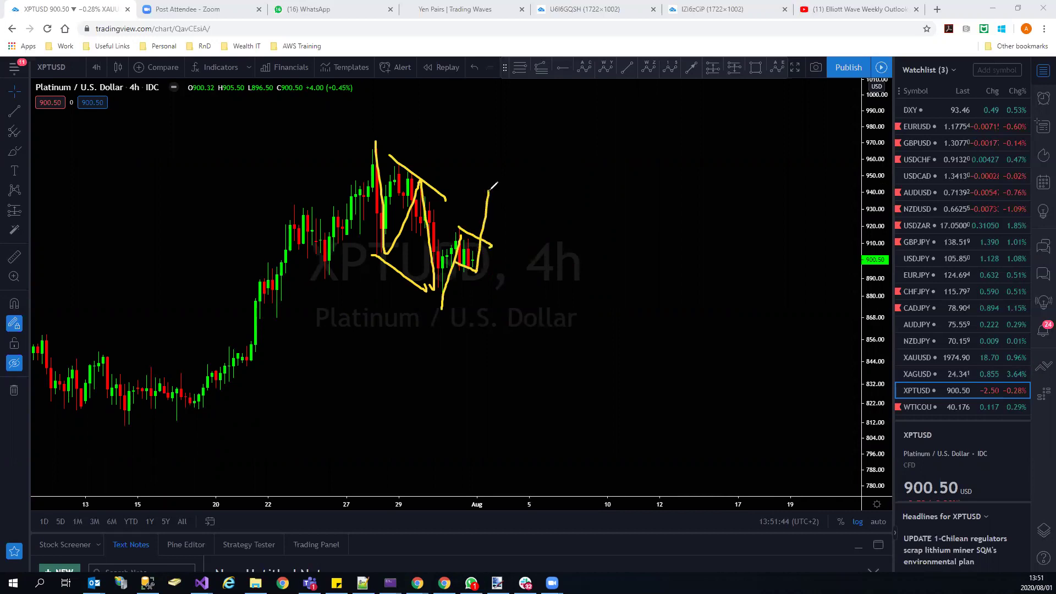
key(Escape)
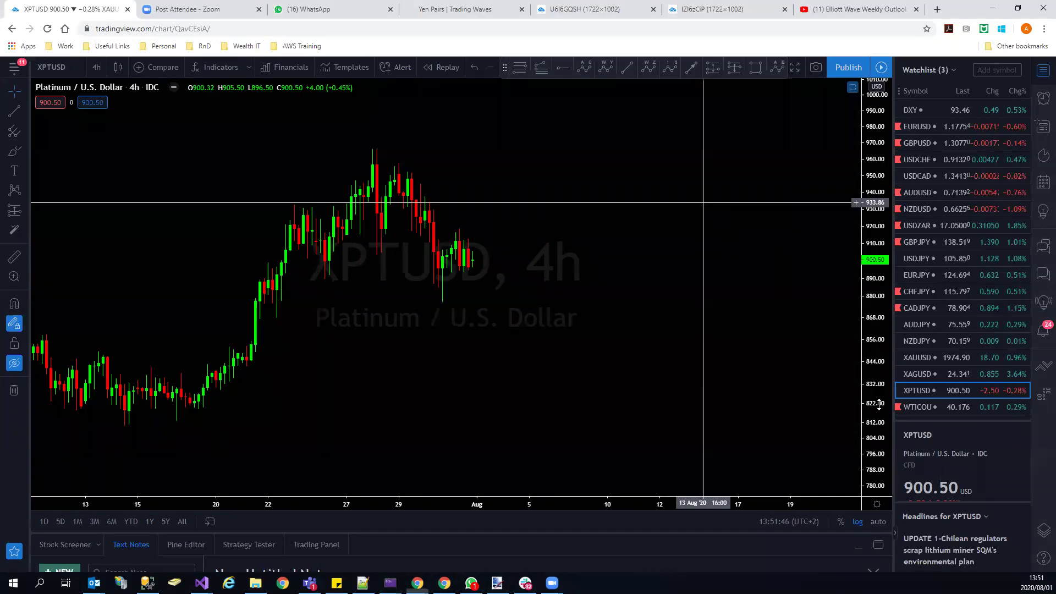
Load the BCOUSD 4-hour chart with the price action from March to August in view.
scroll(923, 368, down, 1)
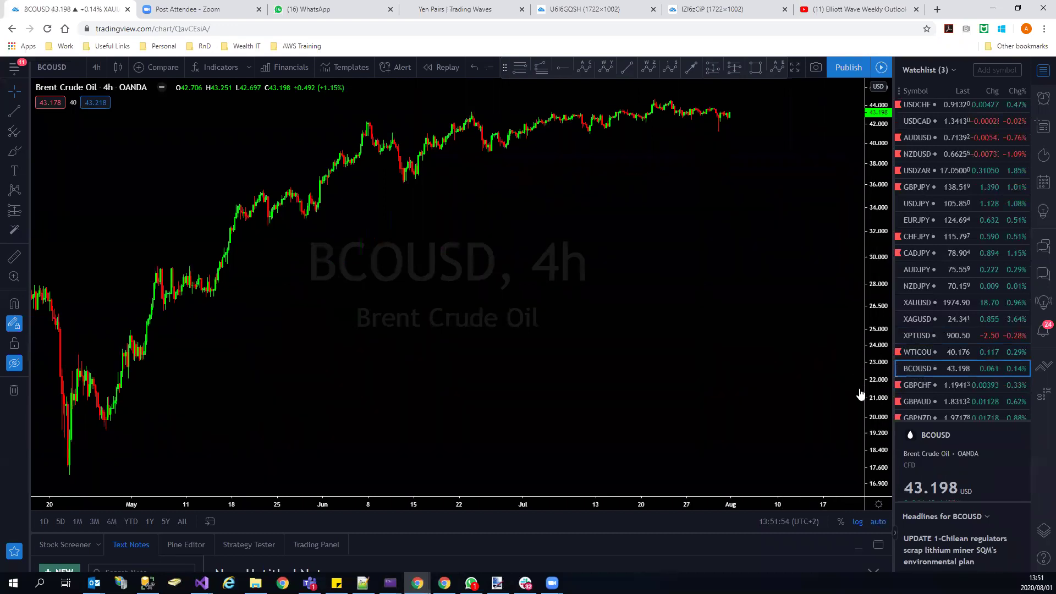
drag(866, 291, 866, 191)
drag(714, 165, 667, 391)
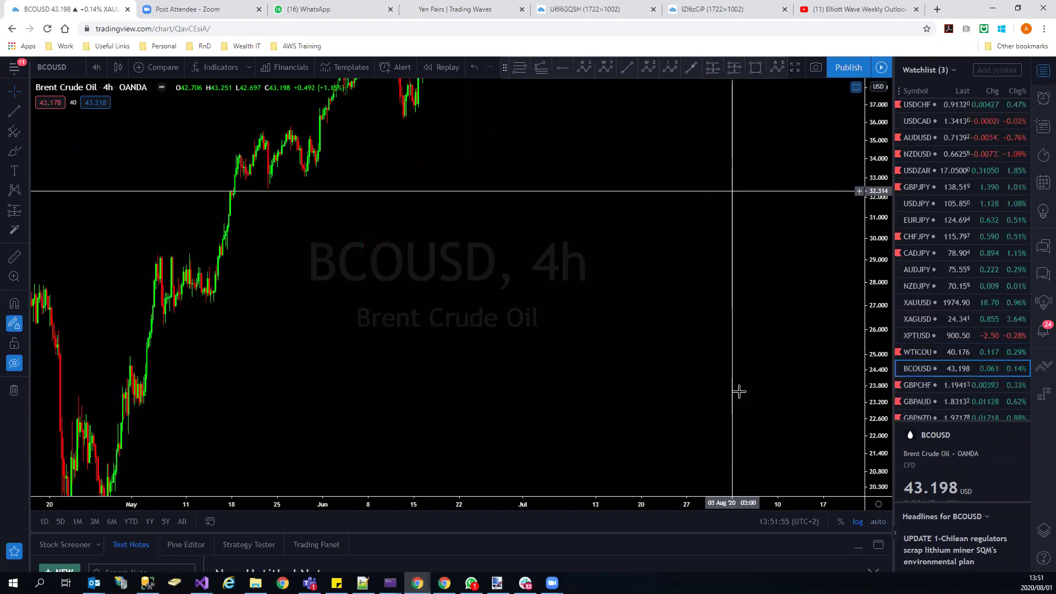
scroll(734, 389, down, 3)
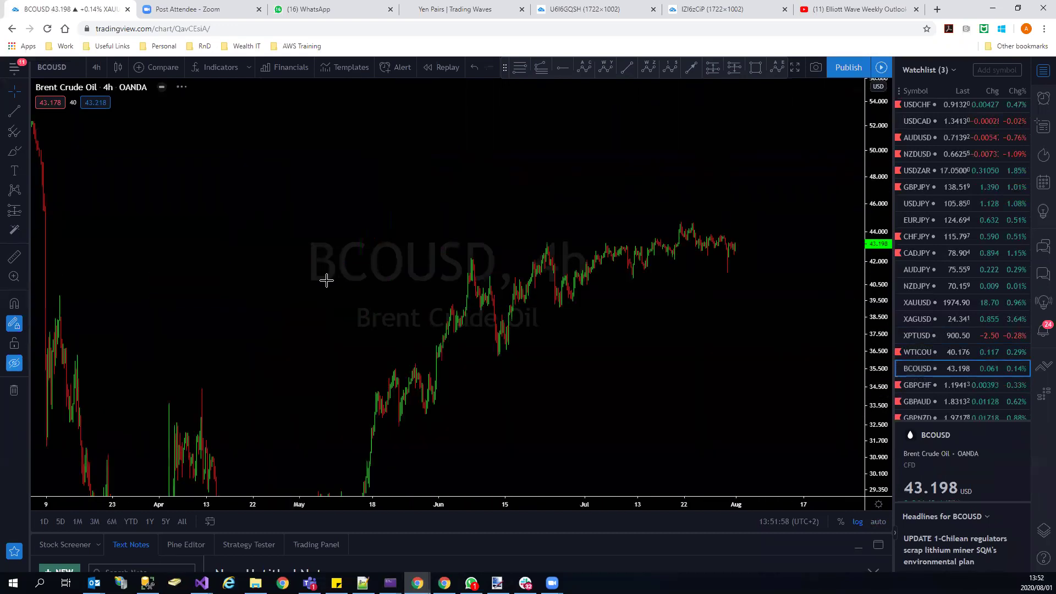
Show the saved Brent drawings, refit wave v's lower trendline to about 38.74 on 22 June and 41.33 on 31 July, and hide the drawings.
key(ctrl+alt+h)
drag(720, 127, 612, 159)
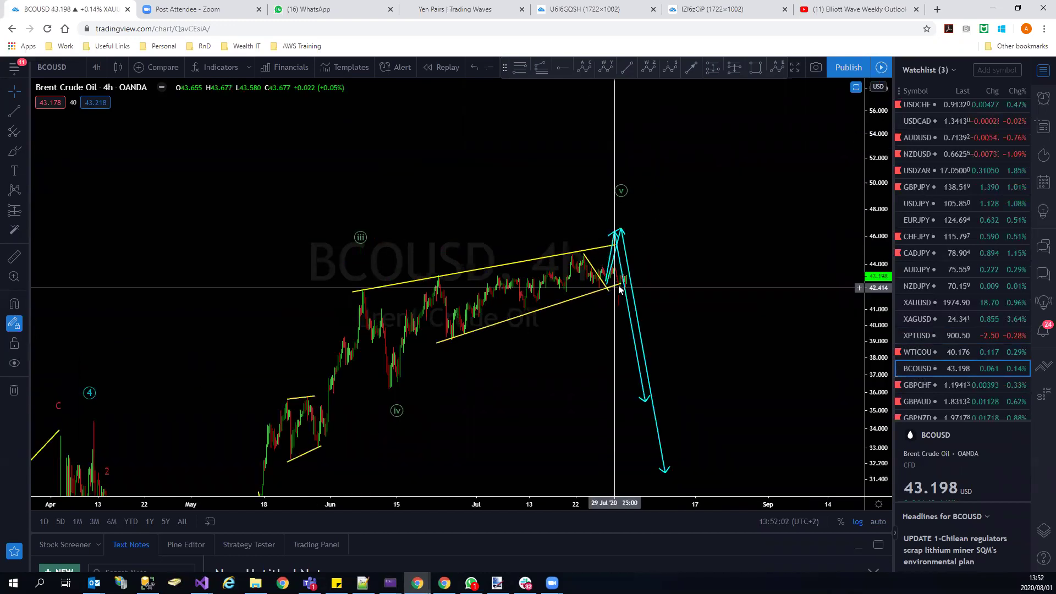
drag(620, 287, 622, 305)
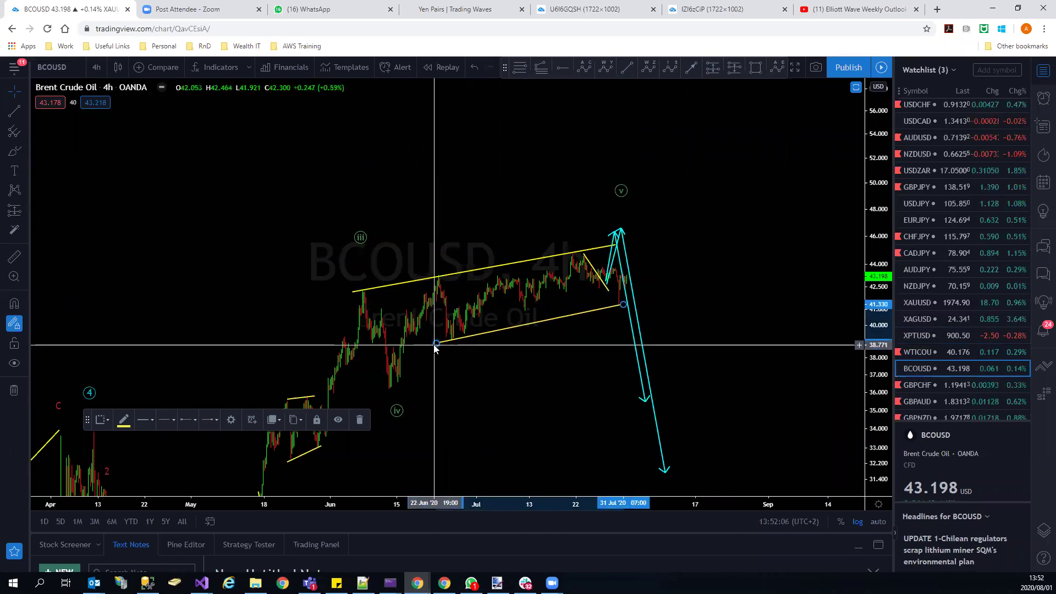
drag(434, 347, 434, 351)
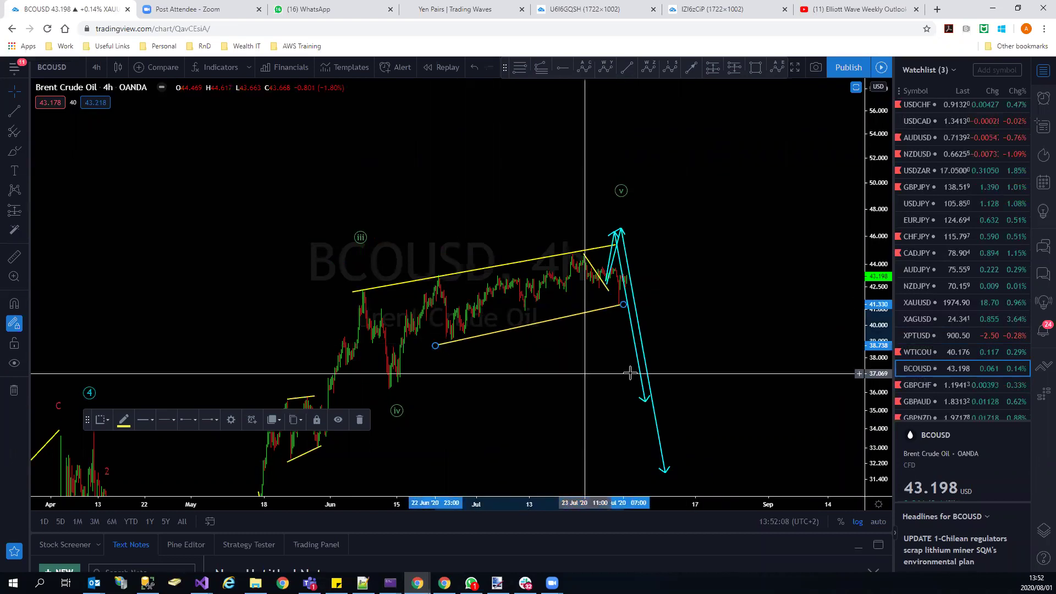
click(14, 363)
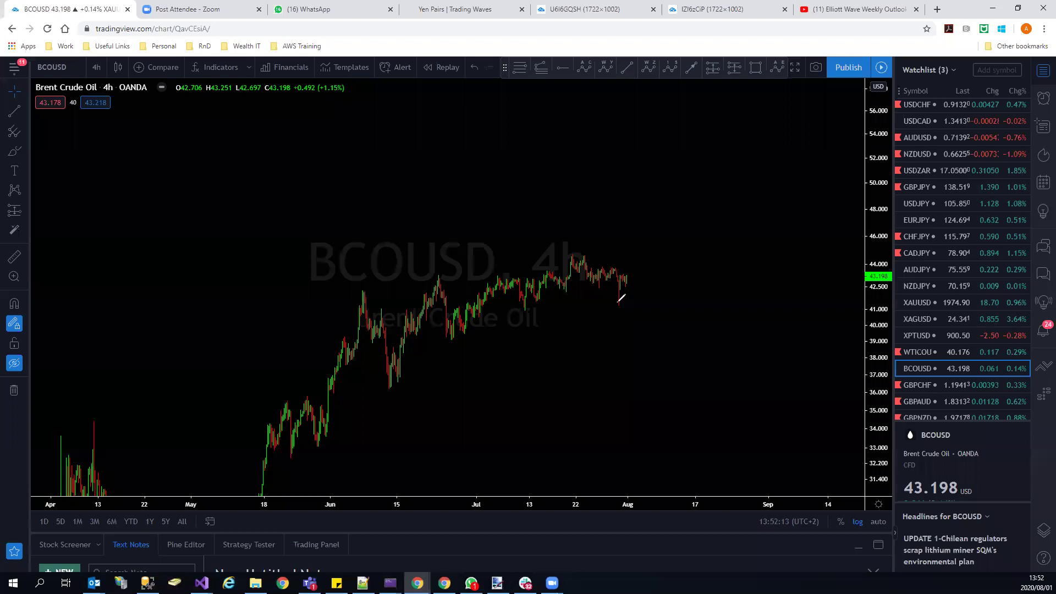
Sketch Brent's three-wave drop from the July high and a rise to about 46 in yellow, and join the June and July highs.
mouse_move(572, 255)
mouse_down()
mouse_move(617, 305)
mouse_move(578, 258)
mouse_up()
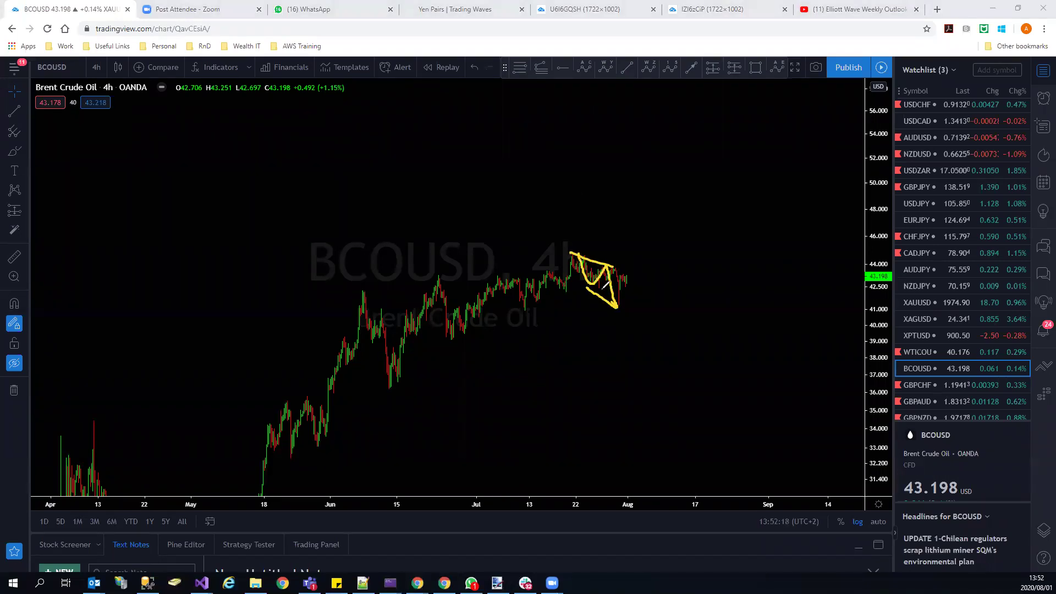
mouse_move(618, 309)
mouse_down()
mouse_move(621, 278)
mouse_move(641, 279)
mouse_move(649, 234)
mouse_up()
drag(354, 292, 669, 228)
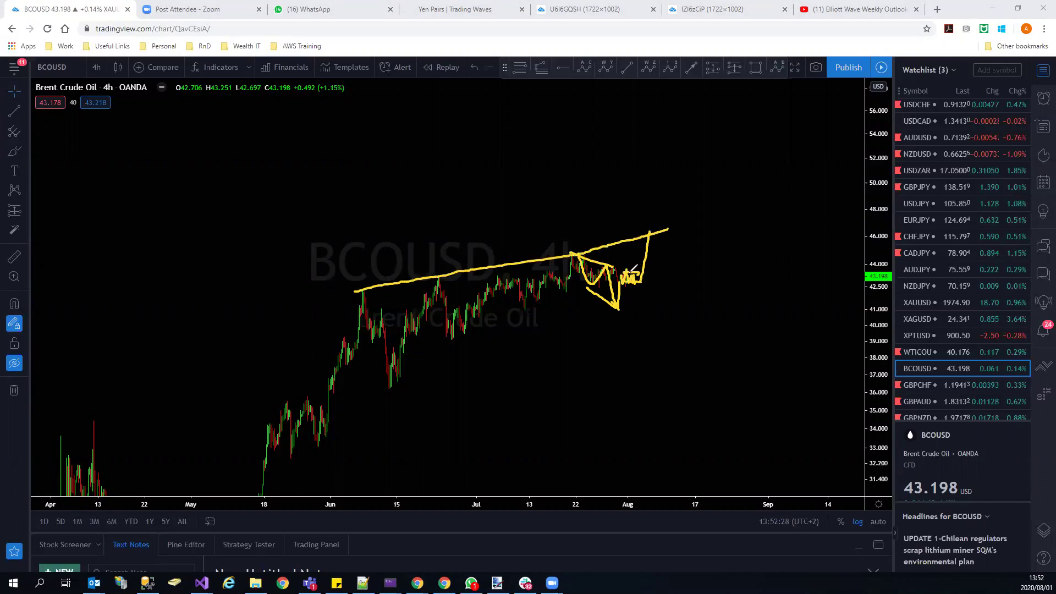
Draw a straight lower trendline from Brent's mid-June low and trace the zigzag waves up to the July high in yellow.
drag(389, 388, 577, 289)
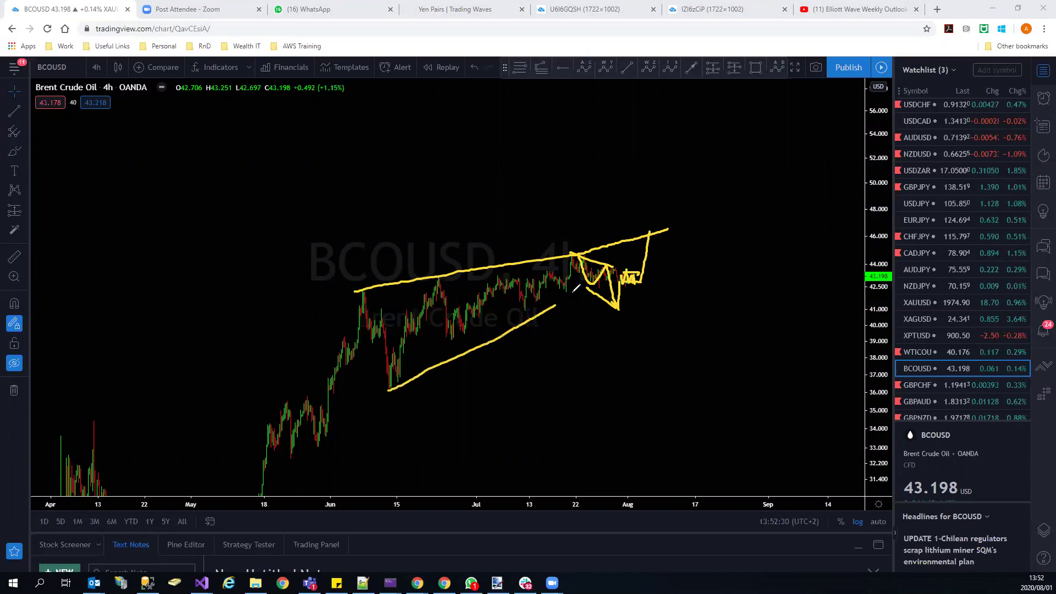
key(ctrl+z)
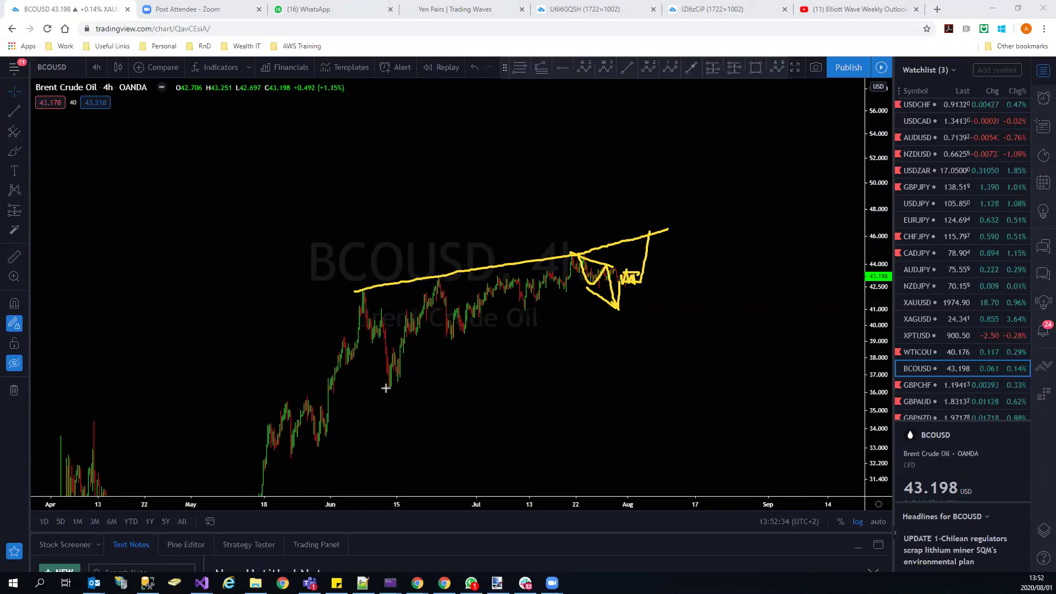
drag(389, 388, 596, 278)
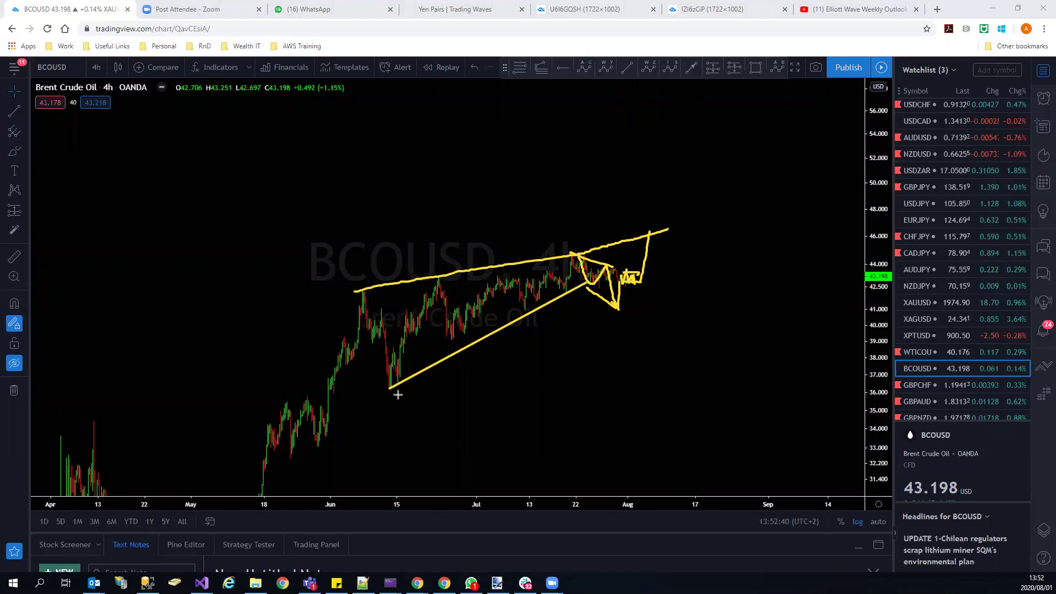
mouse_move(396, 382)
mouse_down()
mouse_move(435, 305)
mouse_move(467, 341)
mouse_move(514, 291)
mouse_move(529, 311)
mouse_move(572, 256)
mouse_up()
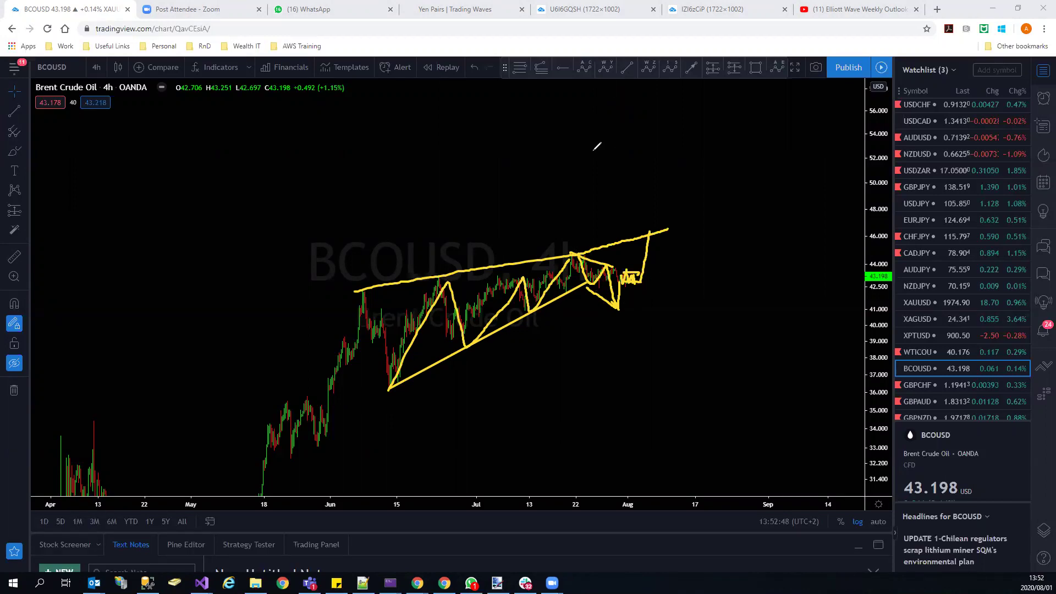
Label Brent's late-July low 4, redraw the lower trendline between it and the mid-June low, and clear the sketch.
mouse_move(620, 318)
mouse_down()
mouse_move(639, 329)
mouse_move(631, 343)
mouse_up()
click(570, 297)
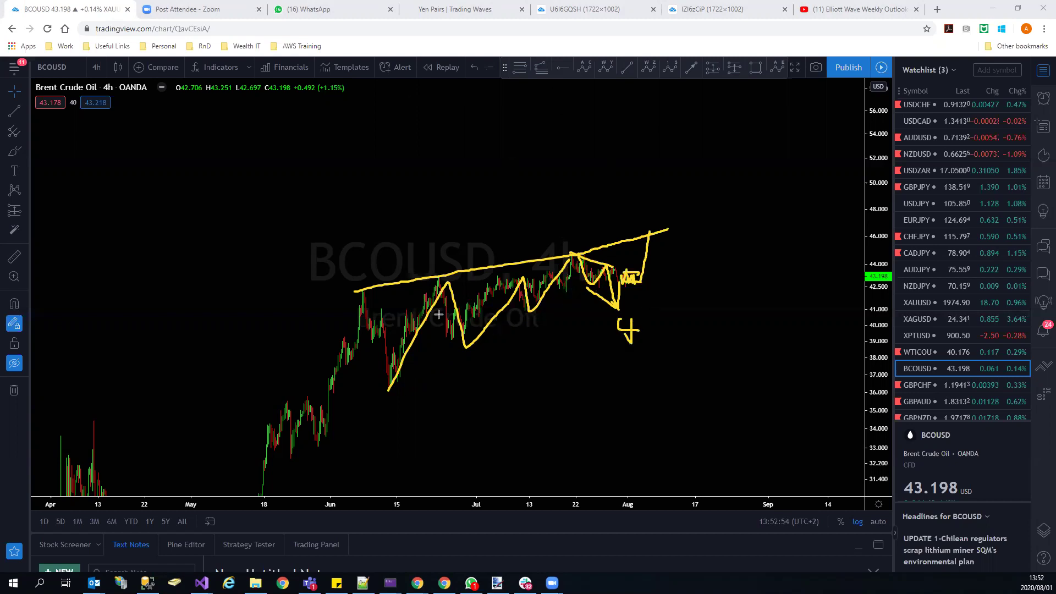
drag(610, 301, 389, 388)
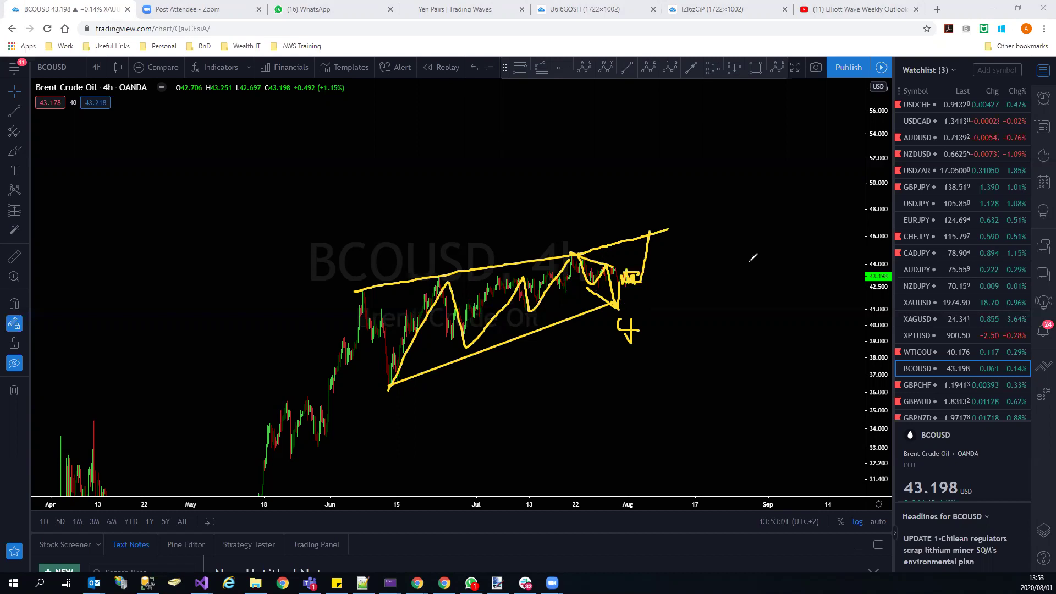
key(Escape)
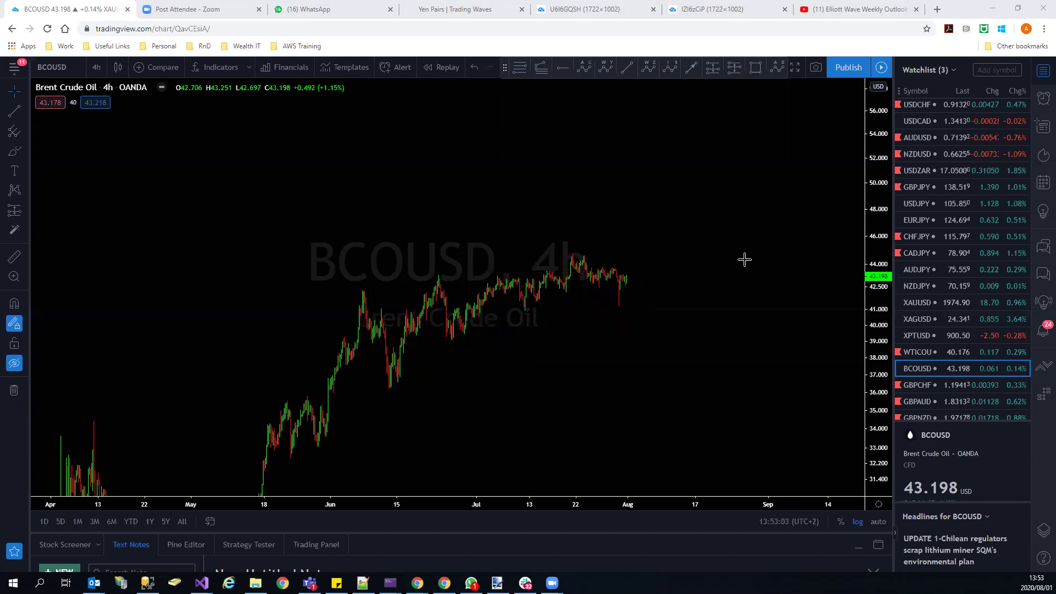
Load the GBPCHF 4-hour chart, sketch a yellow line along the June and July lows with a drop to about 1.15, and clear it.
click(935, 382)
scroll(726, 404, up, 2)
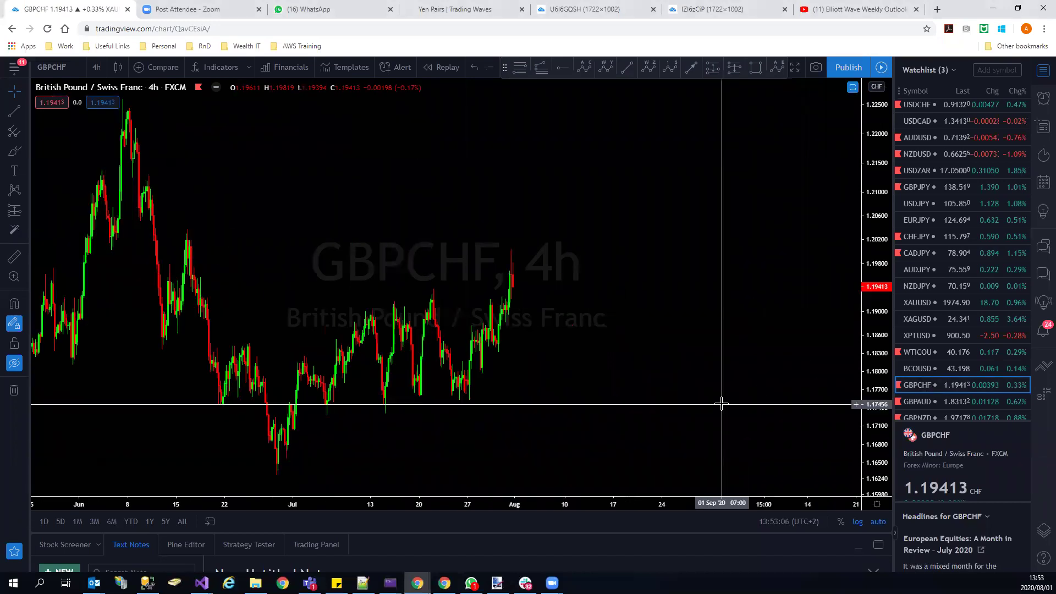
scroll(731, 352, down, 4)
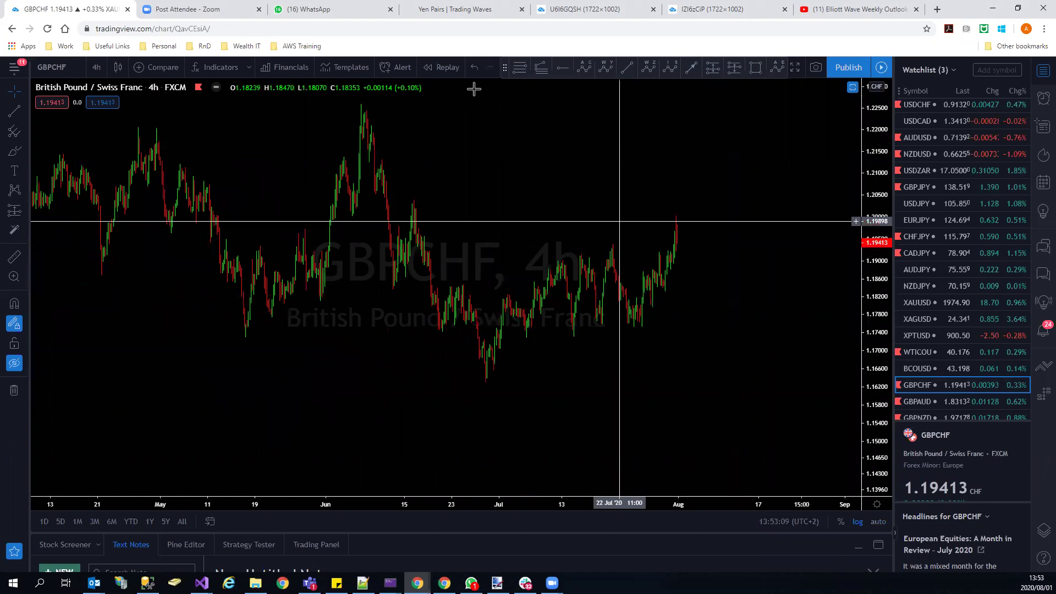
mouse_move(484, 384)
mouse_down()
mouse_move(687, 291)
mouse_move(650, 299)
mouse_move(667, 438)
mouse_up()
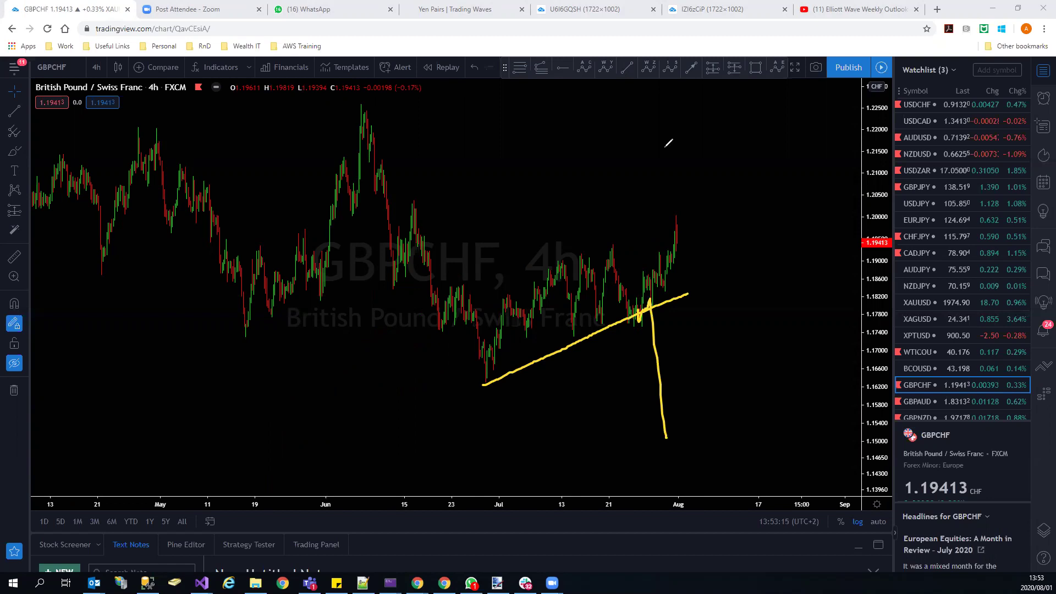
key(e)
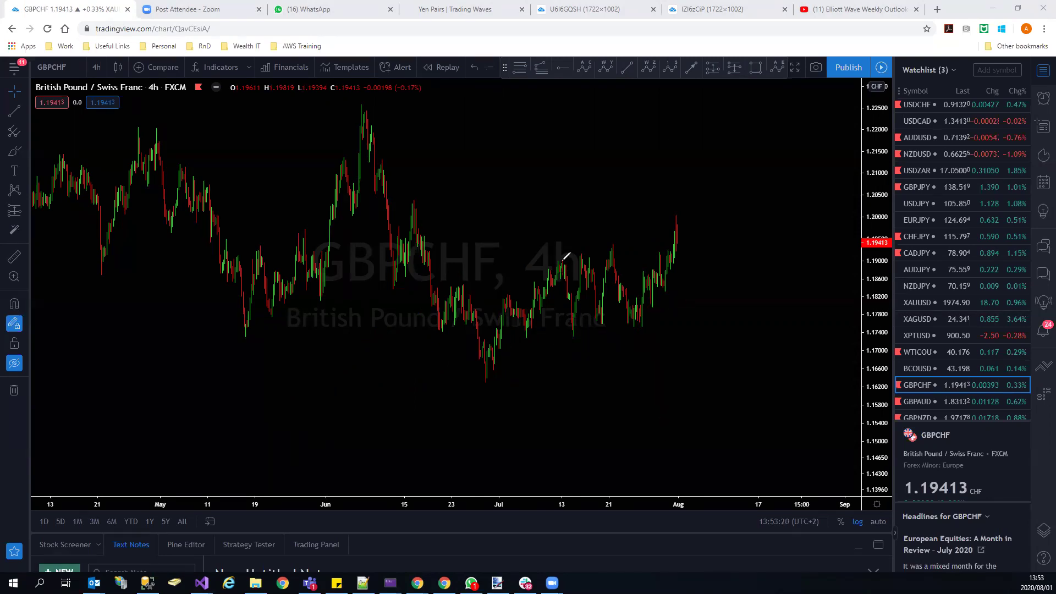
Trace GBPCHF's rally from the late-June low, the July correction with its boundary lines, and the rise to about 1.20 in yellow.
drag(563, 259, 615, 237)
drag(638, 330, 573, 342)
mouse_move(478, 388)
mouse_down()
mouse_move(542, 308)
mouse_move(555, 255)
mouse_move(641, 328)
mouse_move(675, 214)
mouse_up()
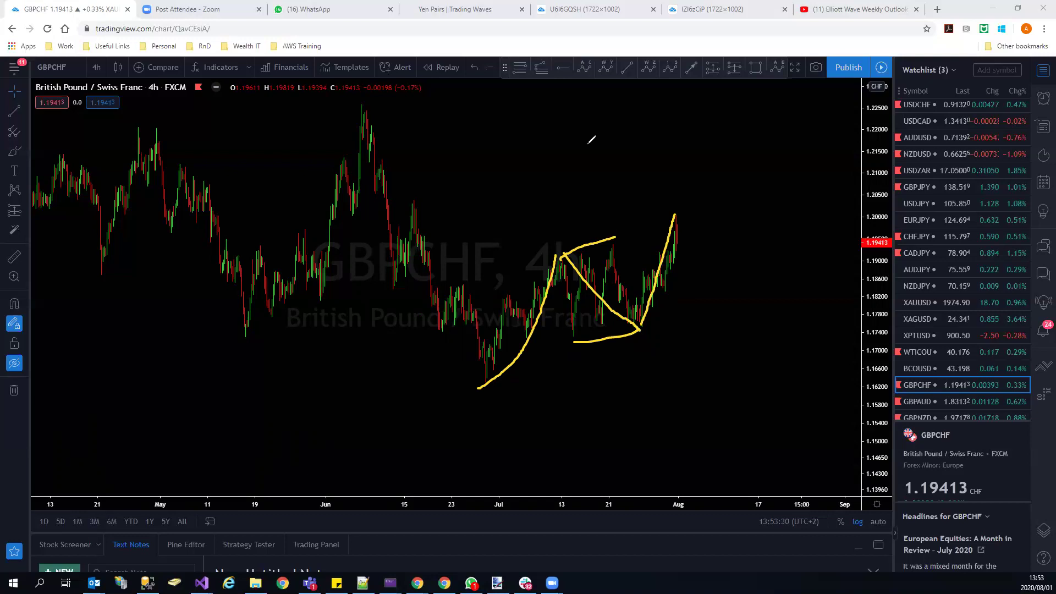
Draw a red support trendline from GBPCHF's late-June low along the late-July low and extend it into August.
drag(482, 386, 636, 312)
key(ctrl+z)
drag(487, 380, 685, 303)
drag(732, 277, 730, 280)
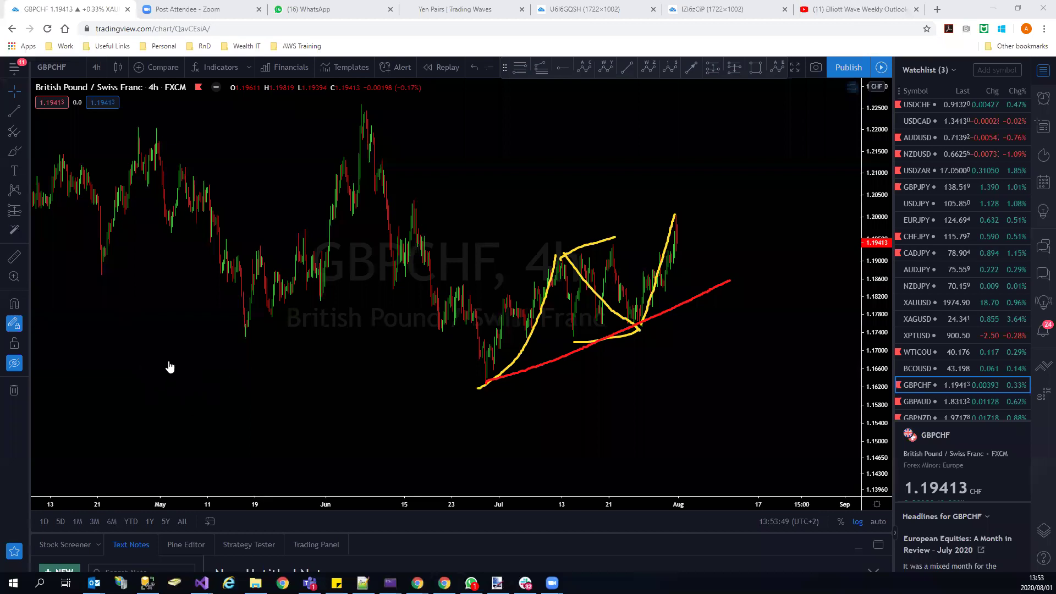
key(ctrl+shift+Tab)
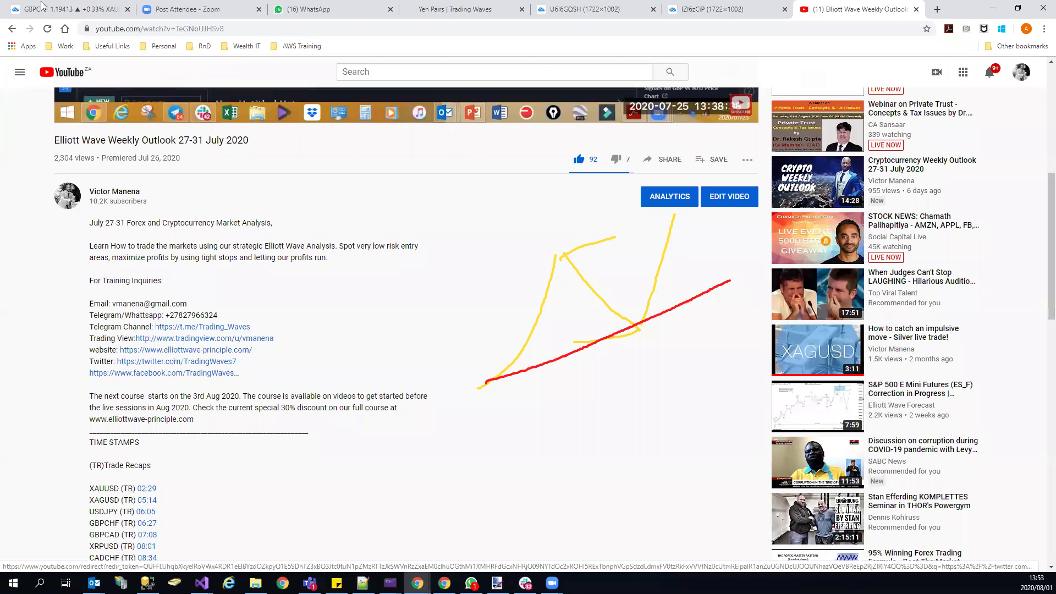
click(70, 12)
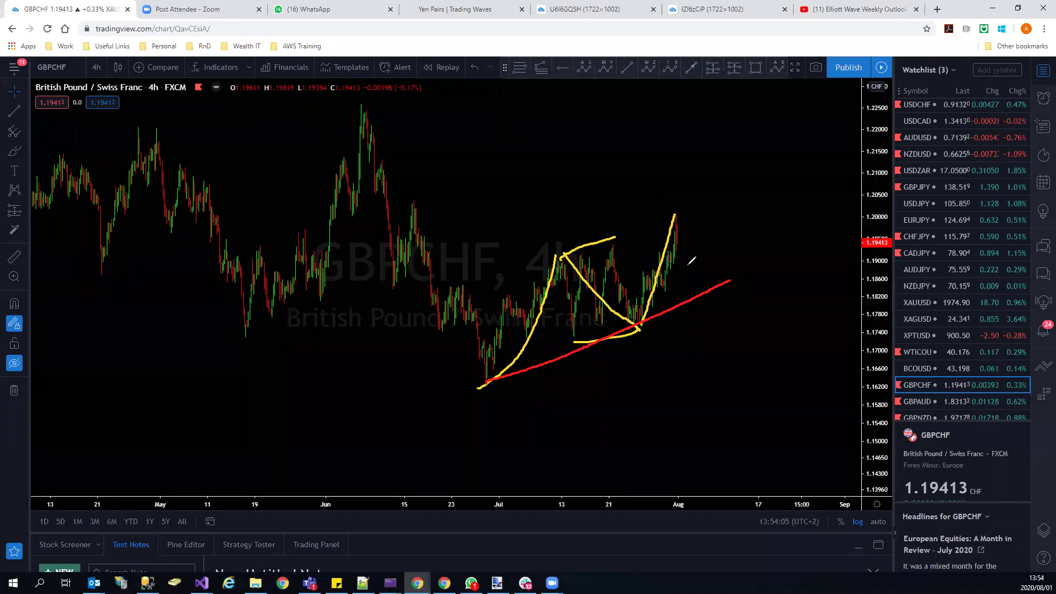
Sketch a red drop from GBPCHF's late-July high through the support trendline to about 1.17, and clear the sketch.
mouse_move(676, 218)
mouse_down()
mouse_move(696, 249)
mouse_move(713, 354)
mouse_up()
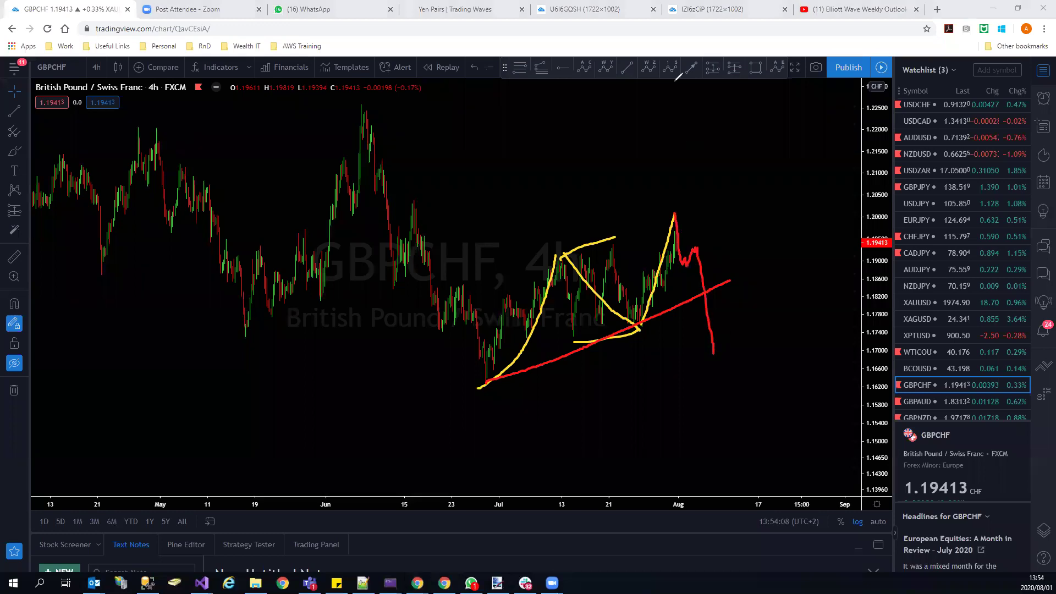
key(Escape)
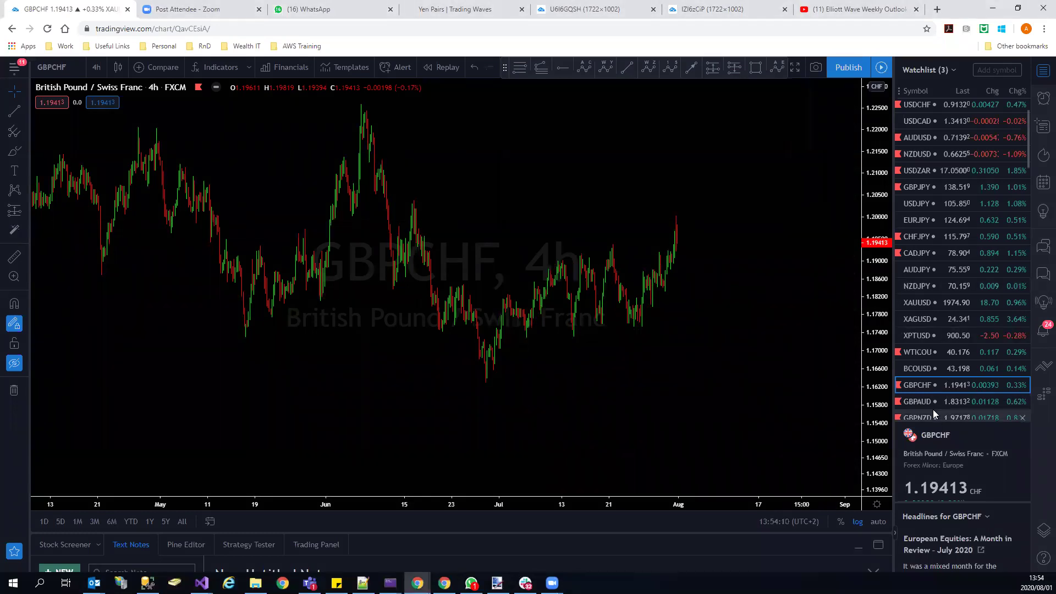
Load the GBPAUD 4-hour chart, trace its waves since late June in red, and sketch a consolidation and rise to about 1.86.
click(933, 401)
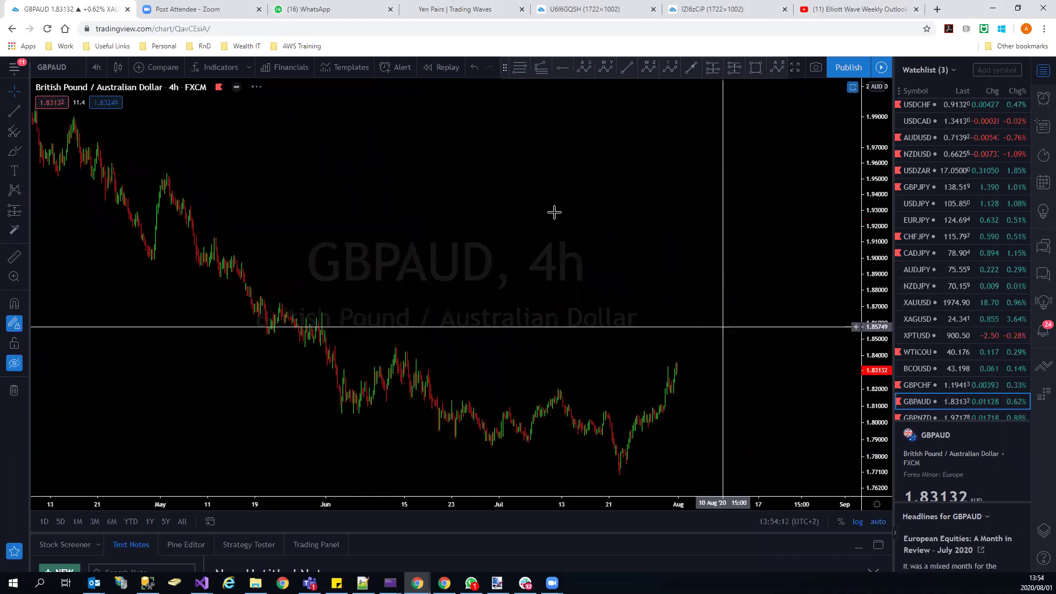
mouse_move(484, 453)
mouse_down()
mouse_move(632, 452)
mouse_move(657, 383)
mouse_move(561, 385)
mouse_up()
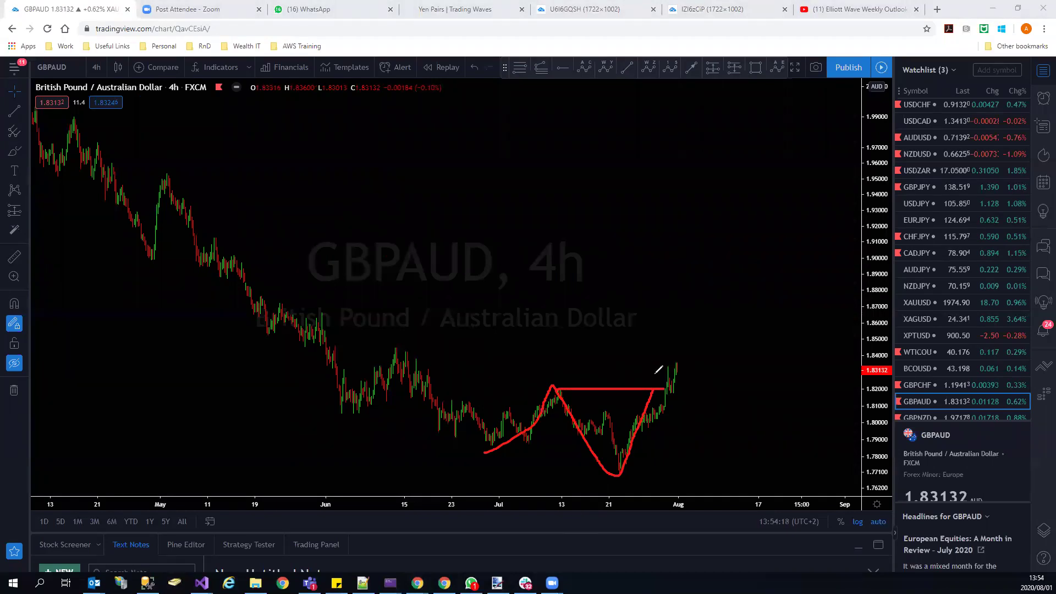
mouse_move(669, 380)
mouse_down()
mouse_move(707, 378)
mouse_move(720, 328)
mouse_up()
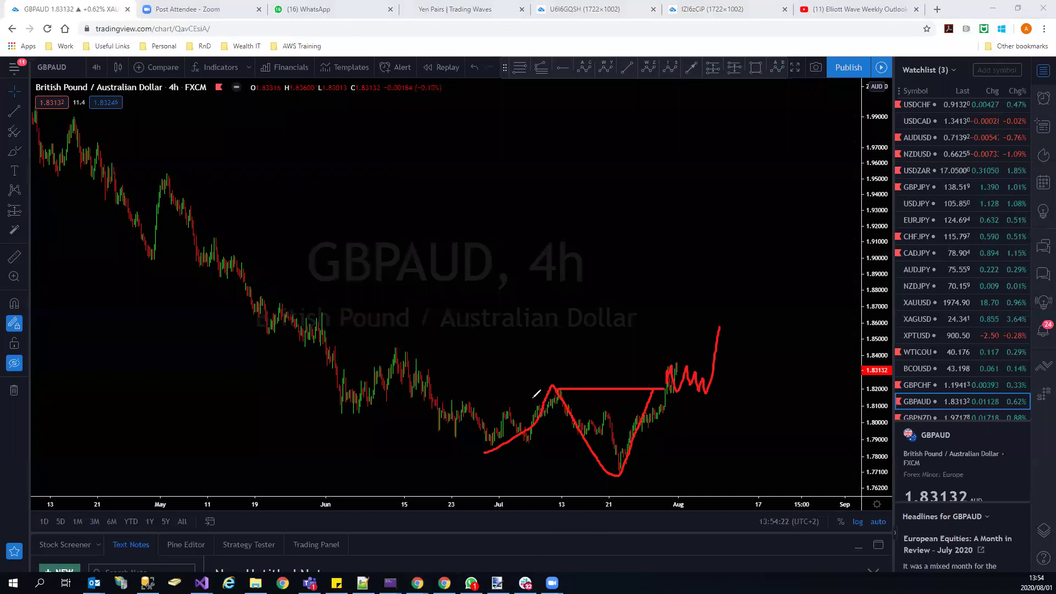
Mark the lower and upper sides of GBPAUD's projected August consolidation, and clear the sketch.
drag(679, 390, 730, 399)
drag(681, 357, 719, 370)
key(Escape)
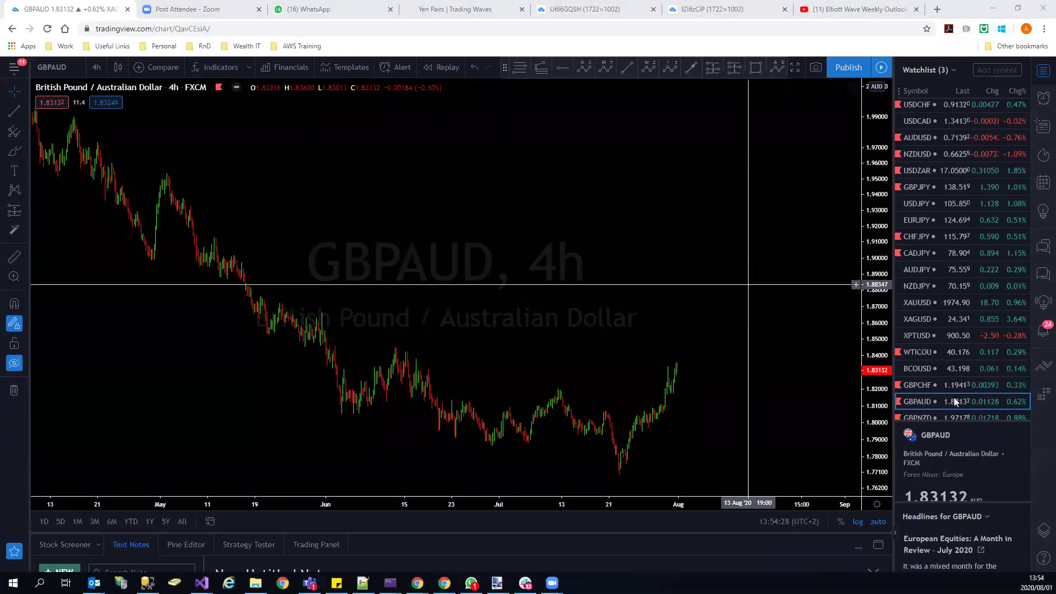
Load the GBPNZD 4-hour chart and trace its rise, pullback and rally since early July in red.
scroll(920, 255, down, 3)
click(920, 255)
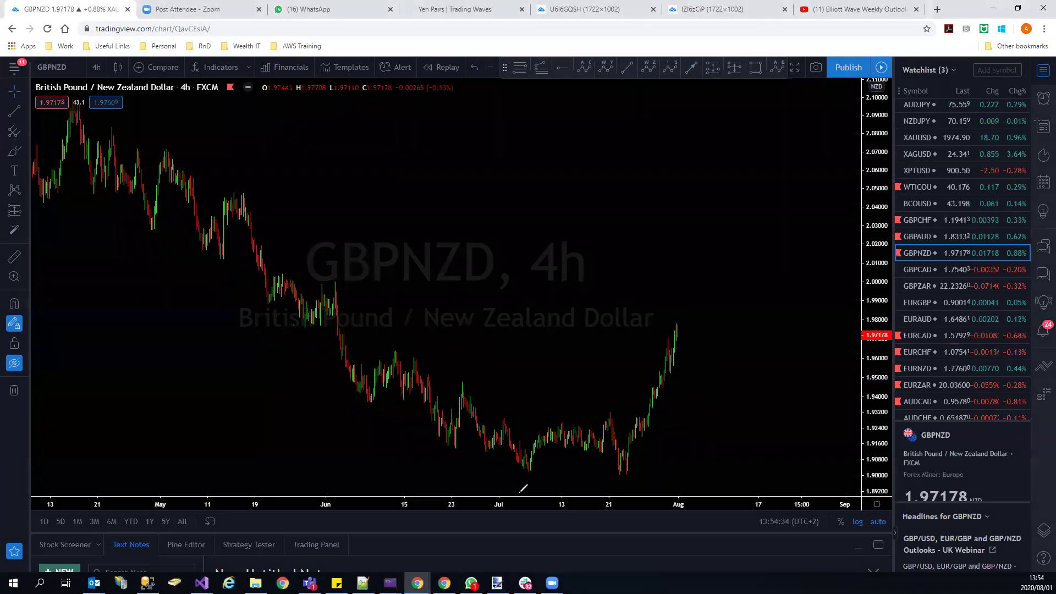
drag(520, 479, 559, 423)
drag(645, 406, 646, 396)
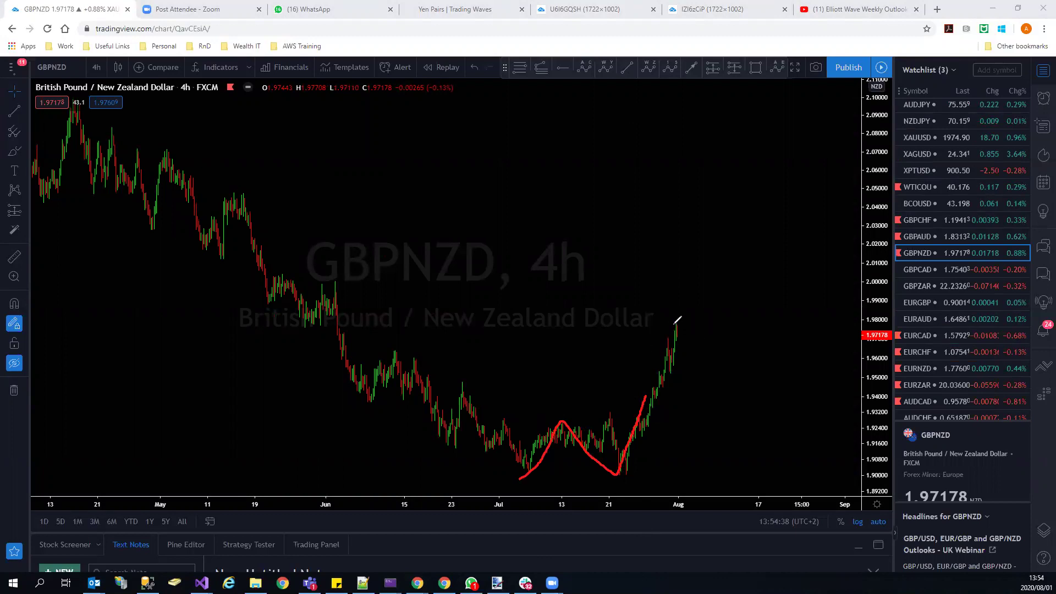
Sketch a downward-sloping August consolidation channel from GBPNZD's late-July high, outline the July range, and clear the sketch.
drag(680, 352, 714, 360)
mouse_move(670, 319)
mouse_down()
mouse_move(732, 350)
mouse_move(722, 372)
mouse_up()
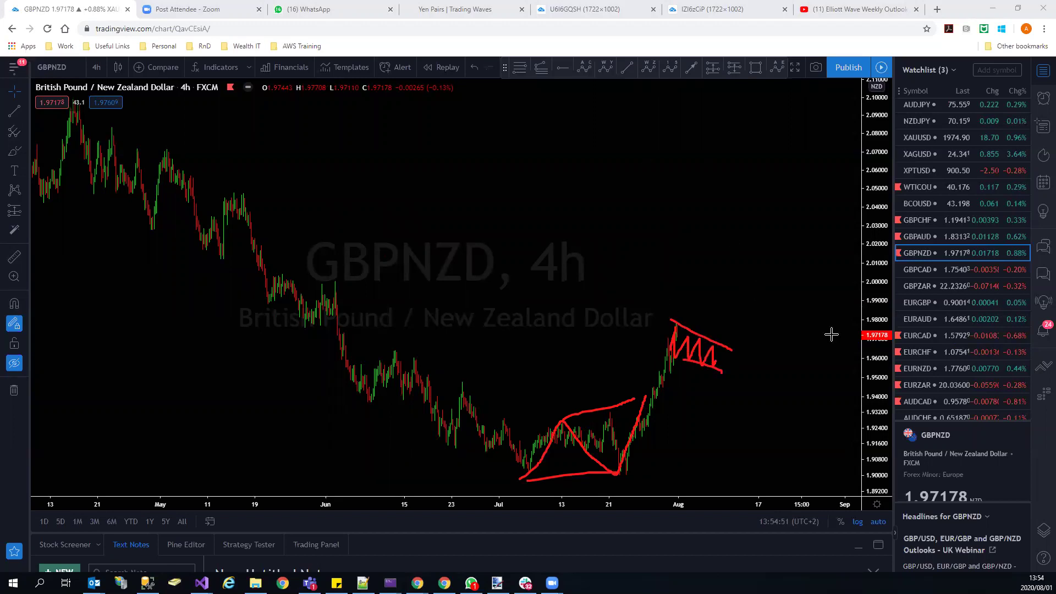
key(Escape)
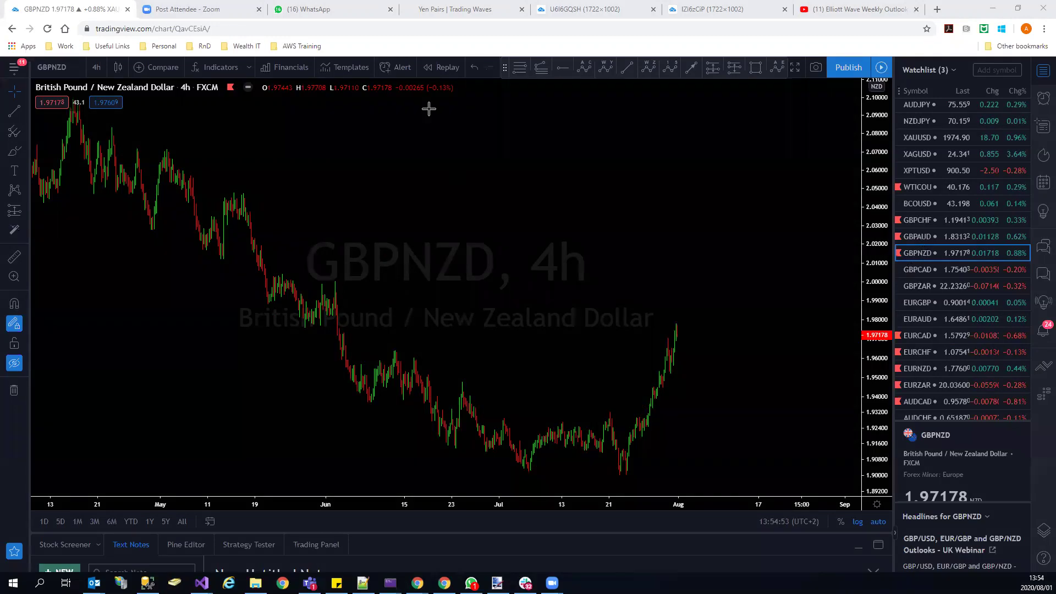
Return to the GBPAUD chart, trace its rise, decline and rally since late June in yellow, and clear the sketch.
key(Up)
drag(520, 382, 571, 330)
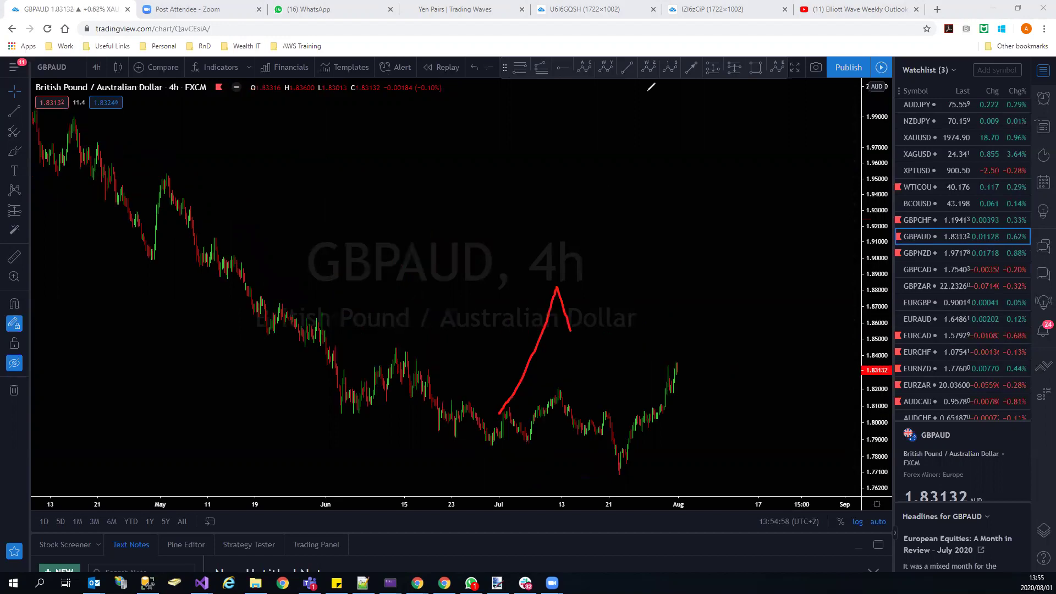
key(Escape)
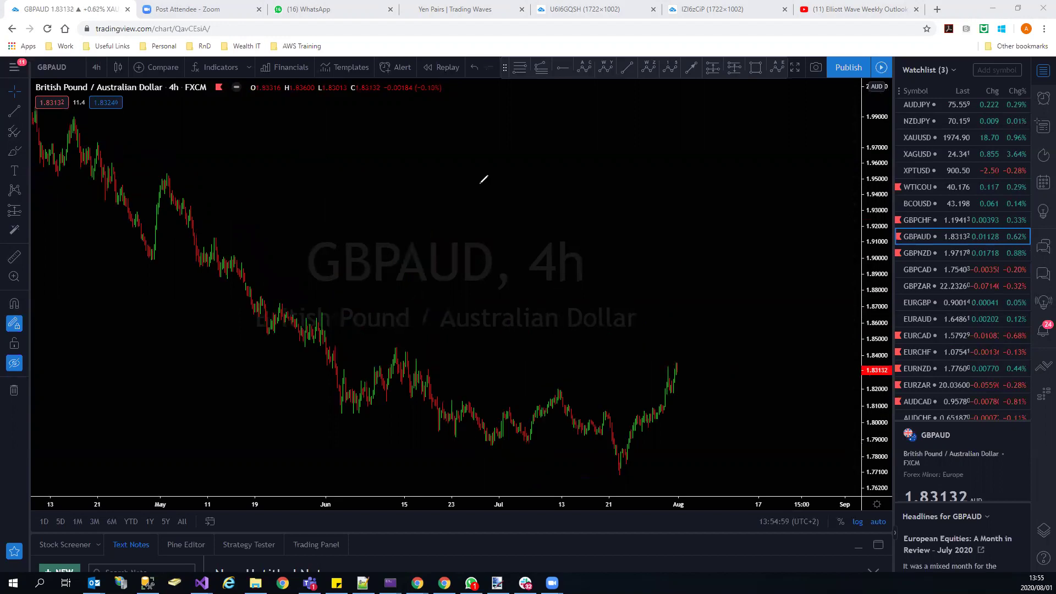
mouse_move(490, 454)
mouse_down()
mouse_move(566, 379)
mouse_move(639, 478)
mouse_move(678, 370)
mouse_up()
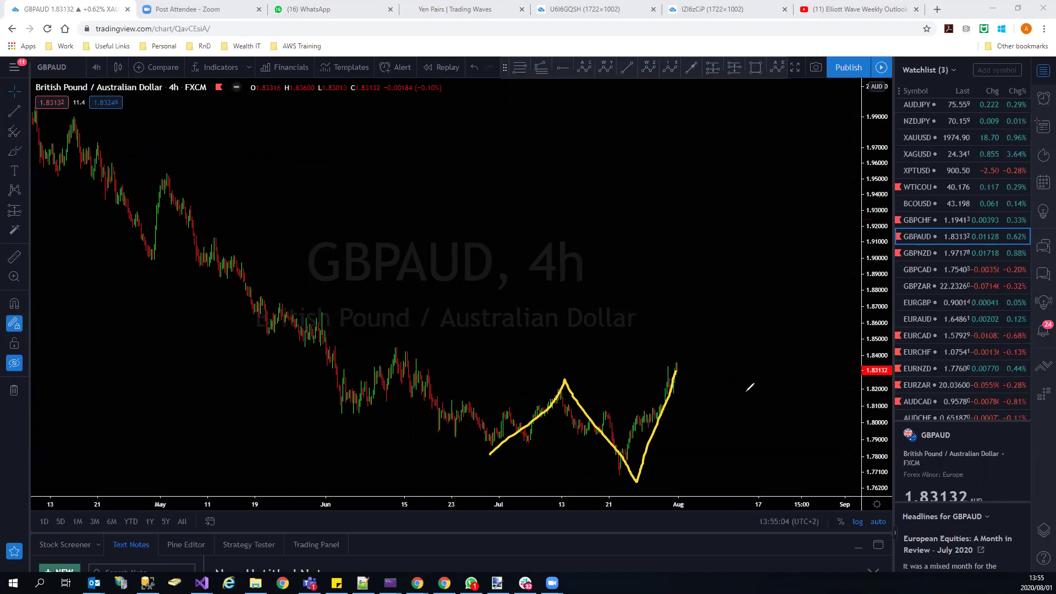
key(Escape)
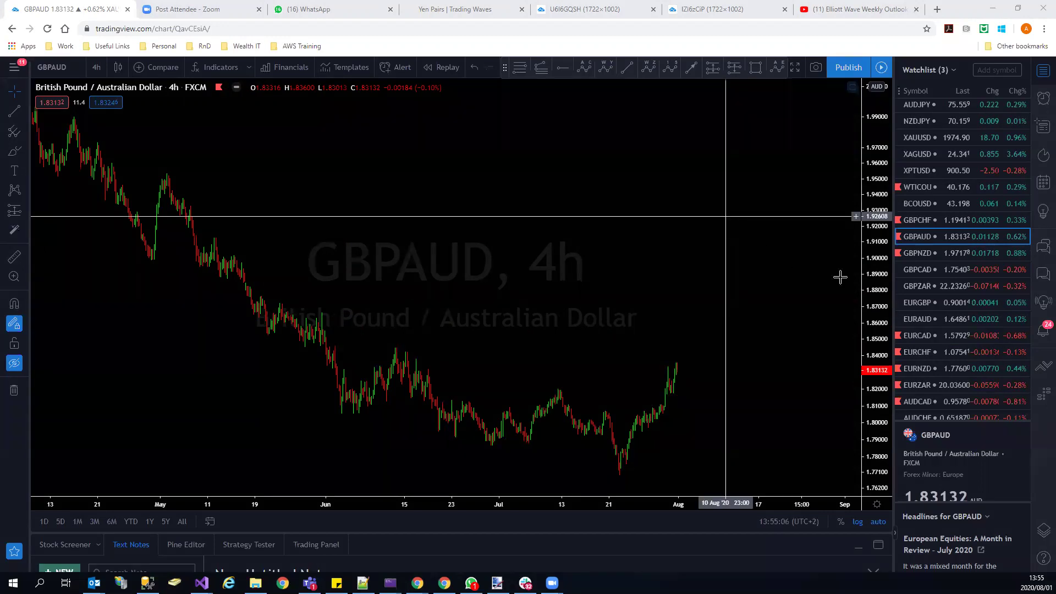
Load the GBPCAD 4-hour chart, trace its three-wave rise from the late-June low in yellow, and clear the sketch.
click(916, 269)
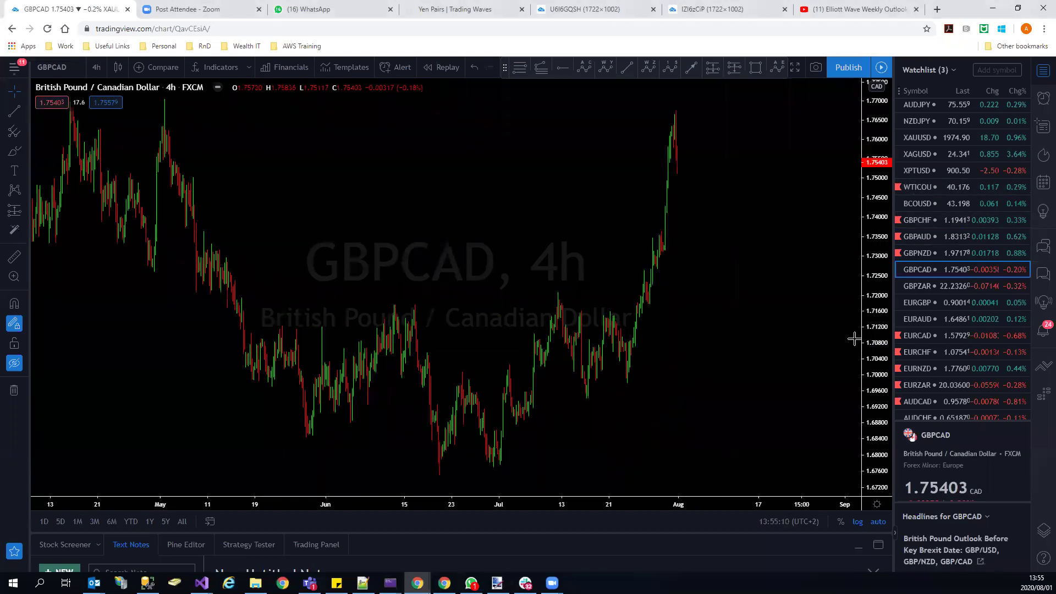
mouse_move(443, 394)
mouse_down()
mouse_move(556, 295)
mouse_move(599, 350)
mouse_move(671, 177)
mouse_up()
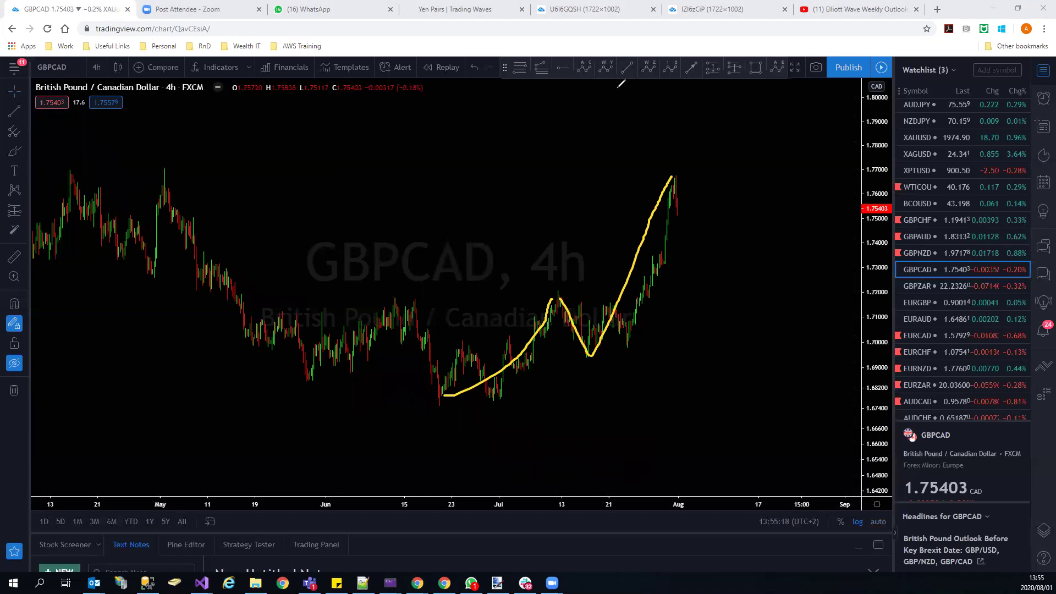
key(e)
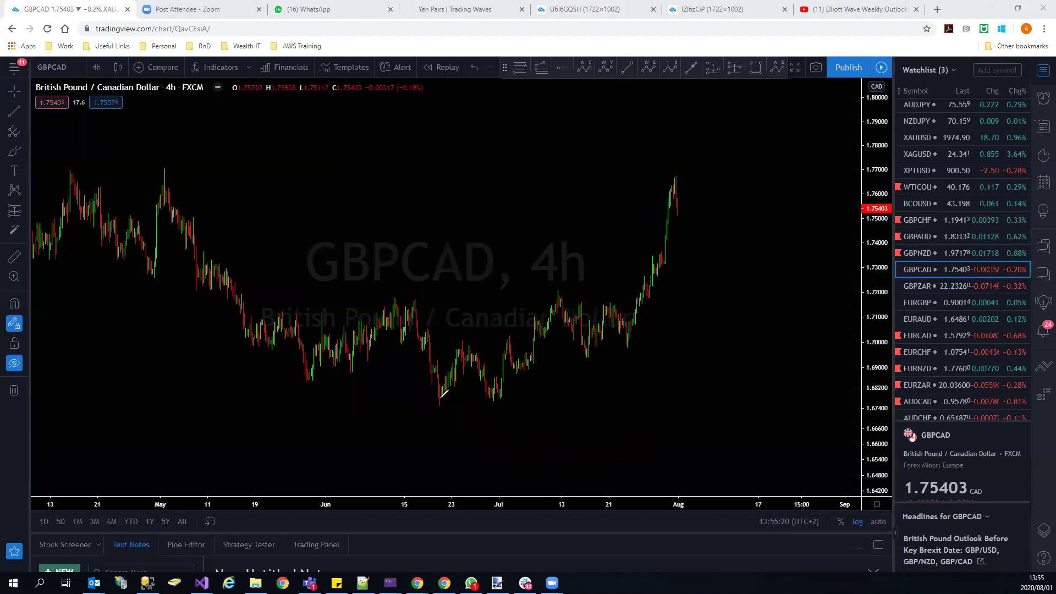
Draw converging yellow lines around GBPCAD's rise into mid-July, and label its high A and the following low B.
drag(456, 351, 557, 293)
drag(510, 407, 537, 359)
drag(564, 314, 561, 317)
drag(561, 250, 554, 268)
mouse_move(562, 249)
mouse_down()
mouse_move(564, 272)
mouse_move(575, 264)
mouse_up()
drag(583, 369, 587, 386)
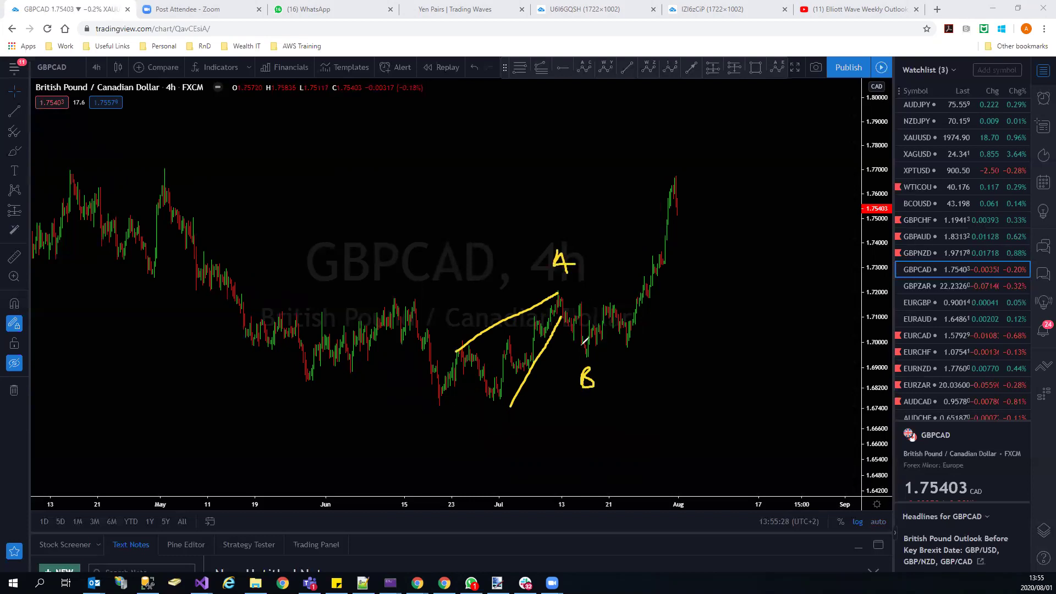
Trace GBPCAD's rally from B with red subwaves labelled 5, mark a range at about 1.748 to 1.765, and clear the sketch.
drag(594, 352, 687, 175)
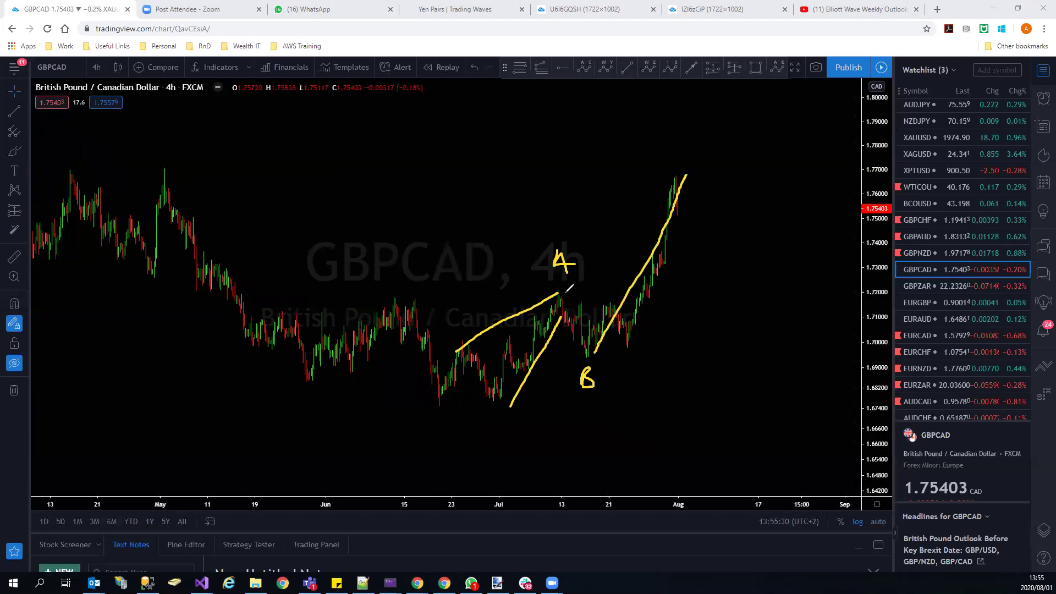
drag(565, 292, 584, 353)
drag(580, 358, 606, 302)
mouse_move(623, 340)
mouse_down()
mouse_move(678, 174)
mouse_move(683, 221)
mouse_move(705, 162)
mouse_move(654, 161)
mouse_move(706, 182)
mouse_up()
drag(672, 225, 723, 221)
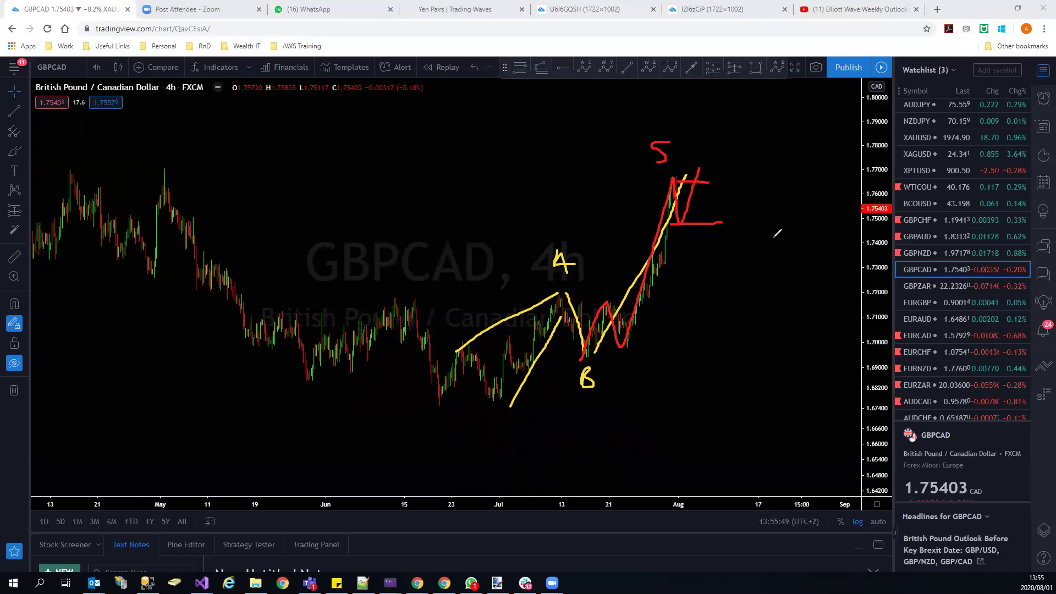
key(Escape)
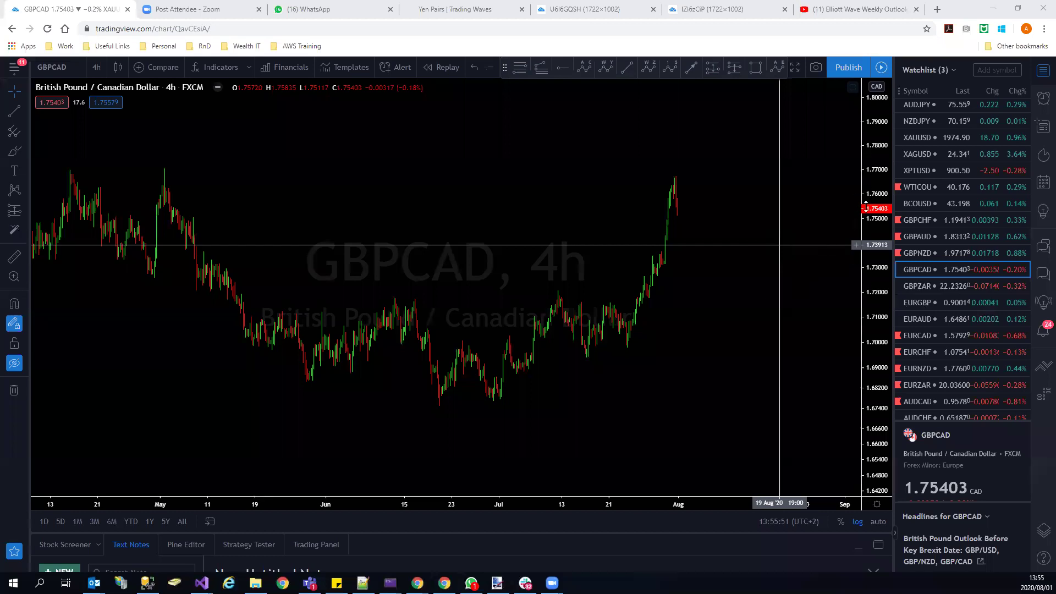
Load the EURGBP 4-hour chart, trace its waves from the late-June high in yellow, and project a drop to about 0.887.
key(Down)
key(Down)
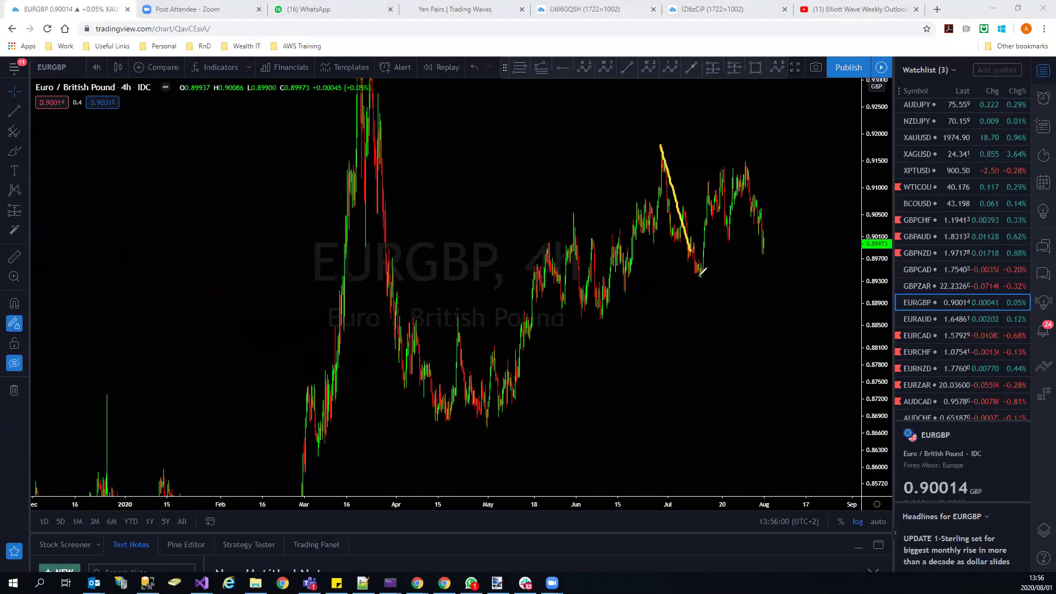
drag(732, 235, 742, 156)
mouse_move(700, 271)
mouse_down()
mouse_move(727, 236)
mouse_move(769, 271)
mouse_move(773, 257)
mouse_move(789, 315)
mouse_up()
Draw the upper and lower boundaries of EURGBP's correction, add a horizontal line from the early-July low, and clear the sketch.
drag(709, 272, 777, 311)
drag(671, 146, 739, 159)
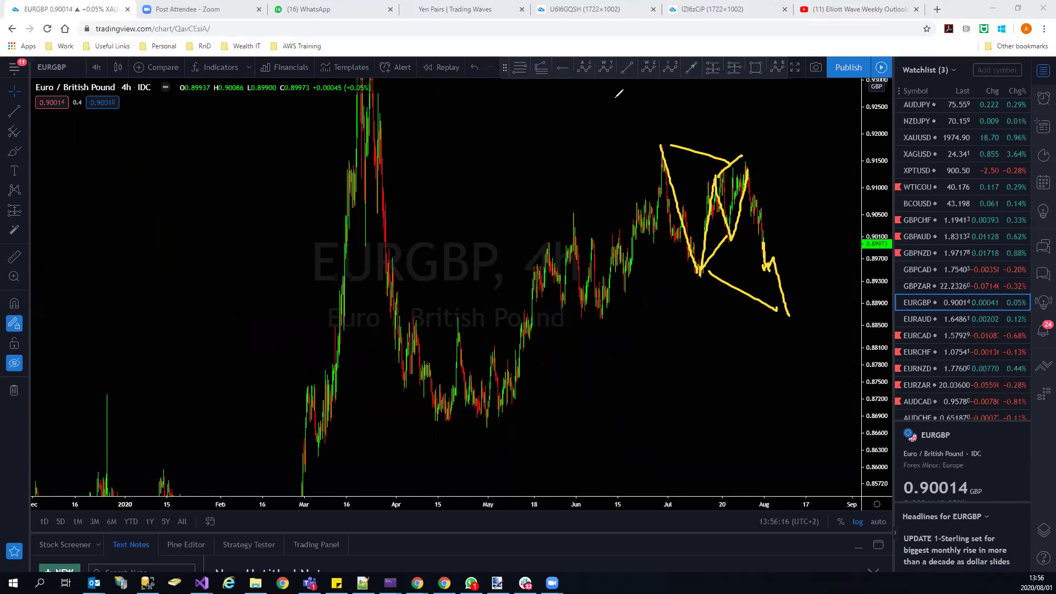
drag(696, 277, 797, 277)
key(Escape)
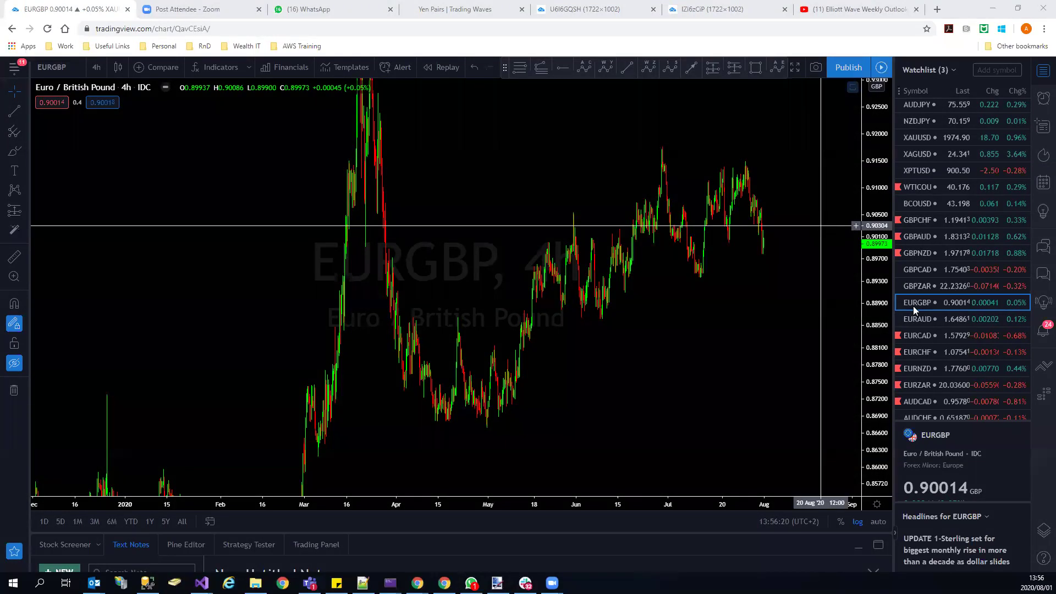
Load the EURAUD 4-hour chart, trace its waves from the June low to about 1.665, and mark the range's upper and lower boundaries.
key(Down)
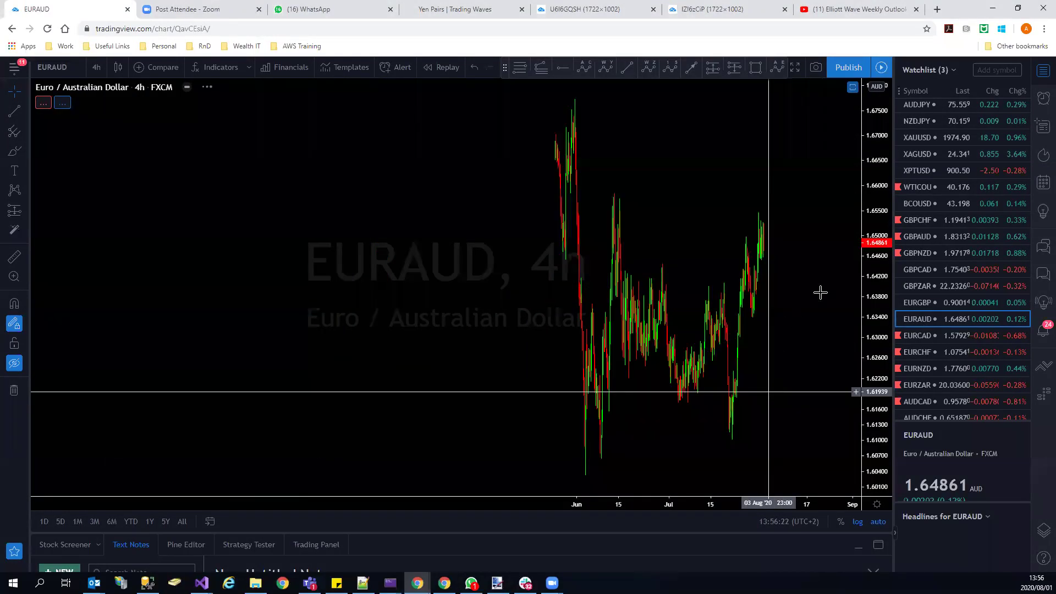
drag(738, 417, 619, 412)
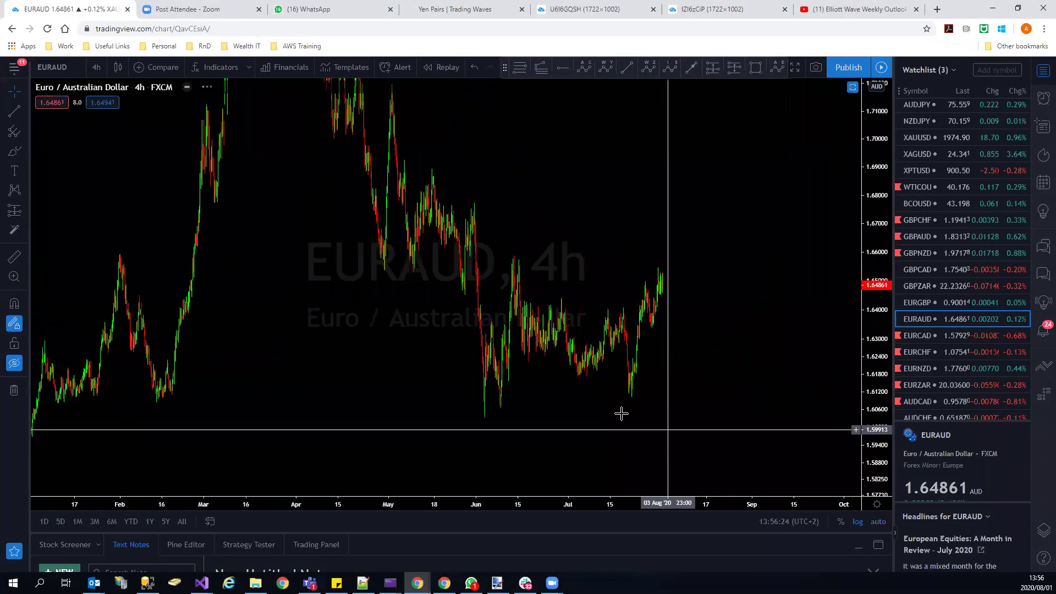
mouse_move(472, 419)
mouse_down()
mouse_move(511, 249)
mouse_move(623, 392)
mouse_move(643, 284)
mouse_up()
mouse_move(650, 270)
mouse_down()
mouse_move(658, 275)
mouse_move(663, 242)
mouse_up()
drag(536, 248, 645, 248)
drag(498, 417, 592, 410)
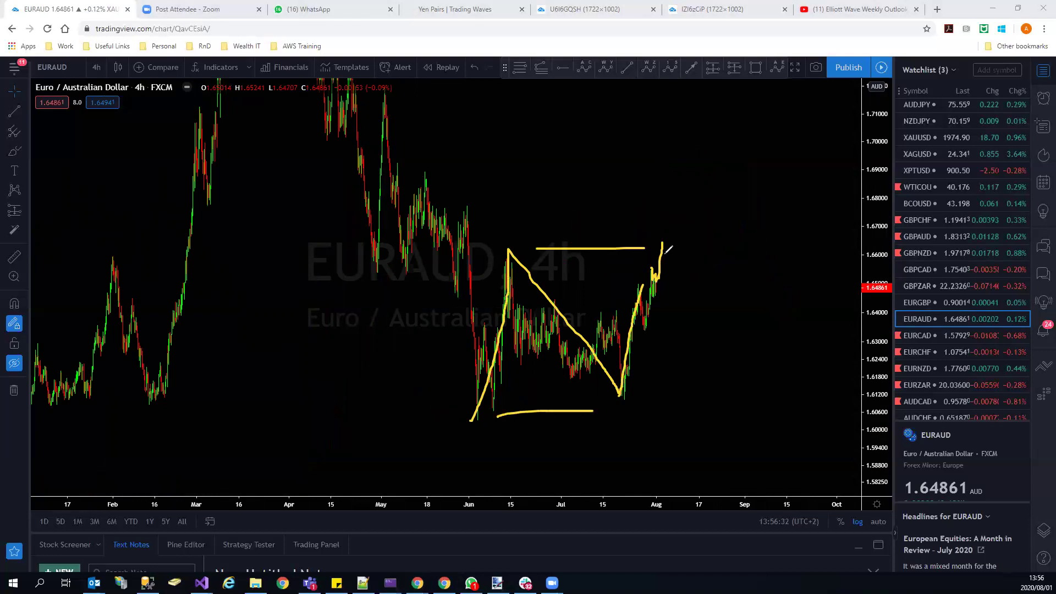
Sketch a EURAUD drop to about 1.63, erase everything, sketch a short consolidation and rise to about 1.665, and clear it.
drag(664, 240, 696, 351)
key(e)
mouse_move(656, 274)
mouse_down()
mouse_move(670, 280)
mouse_move(659, 297)
mouse_move(668, 249)
mouse_up()
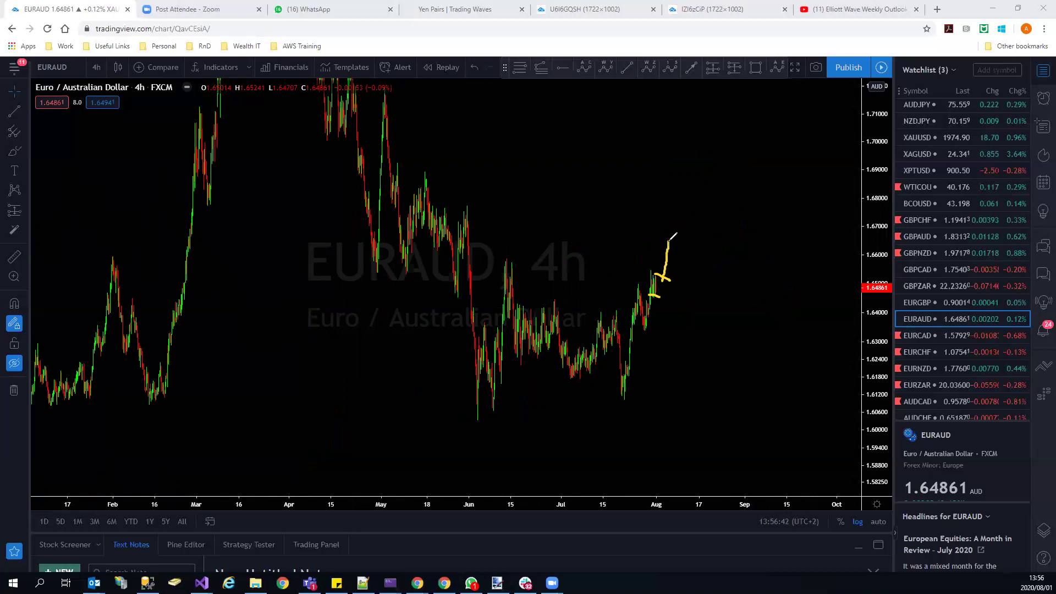
key(Escape)
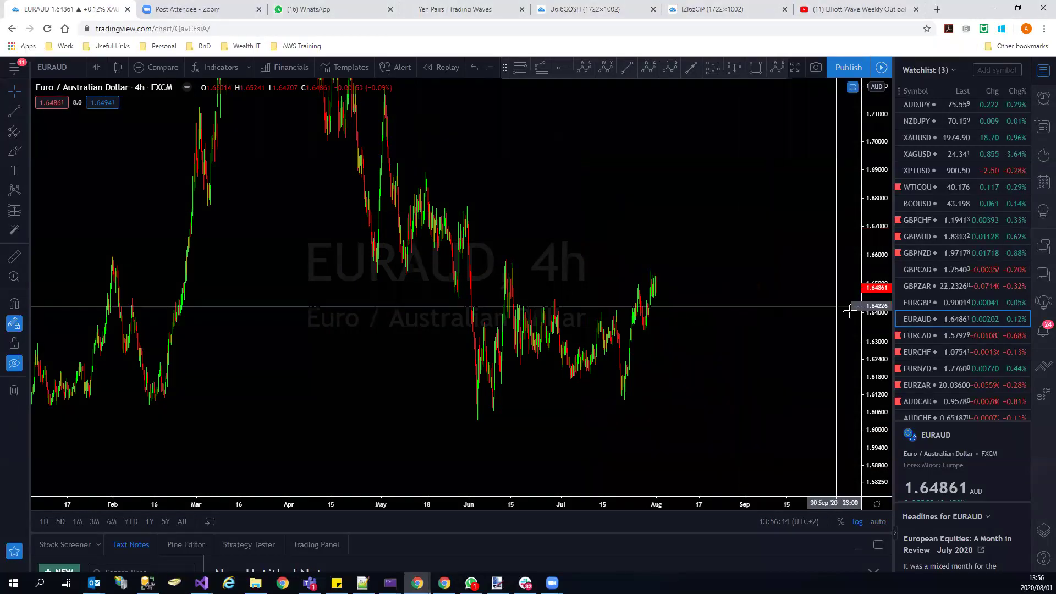
Load the EURNZD 4-hour chart and trace its waves since the June low in yellow, ending in an August consolidation.
click(918, 366)
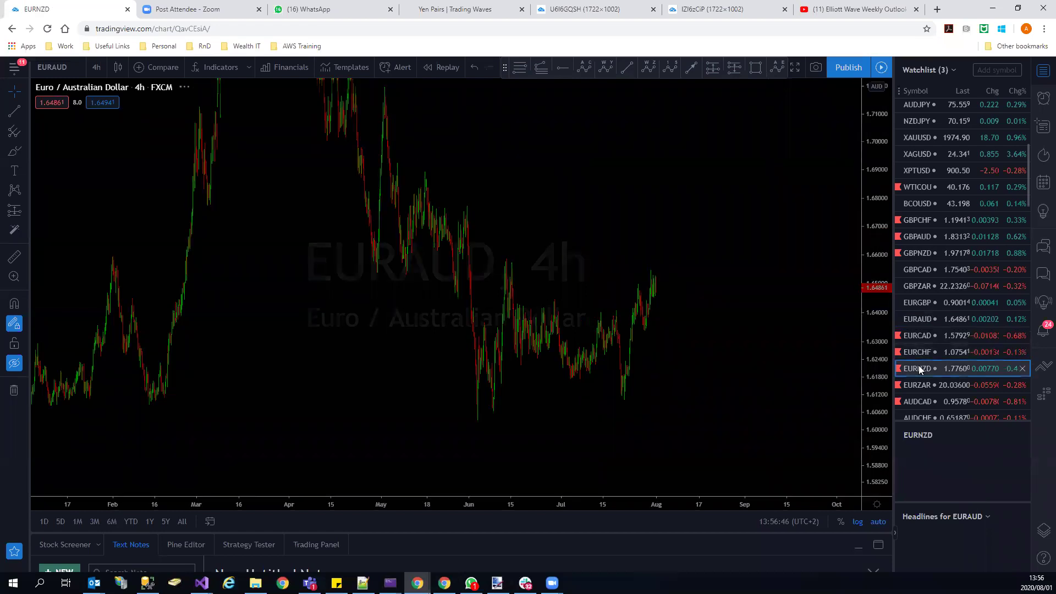
scroll(775, 332, down, 5)
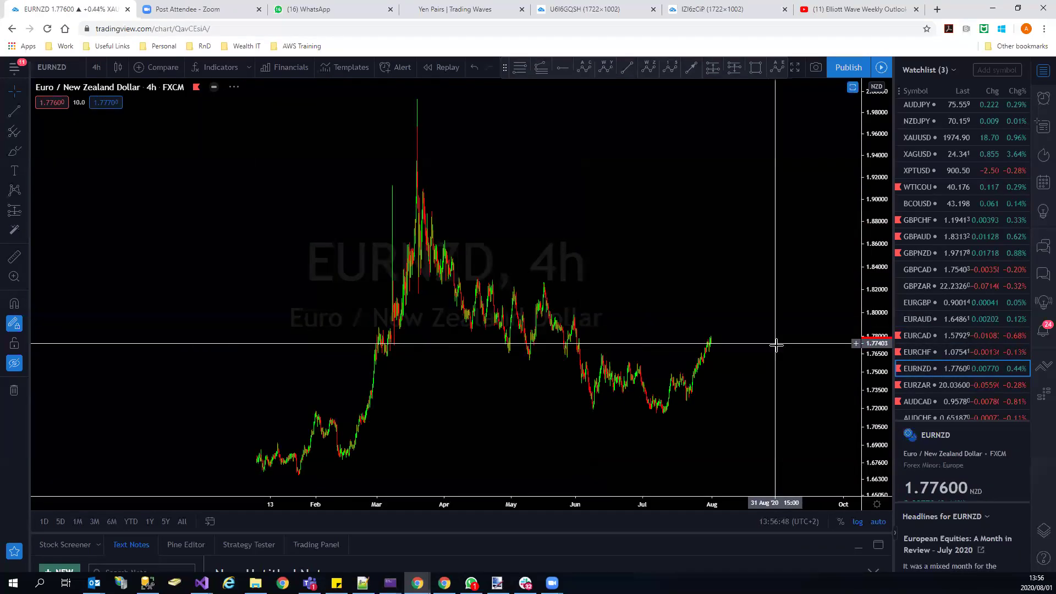
drag(874, 391, 875, 347)
drag(811, 441, 774, 343)
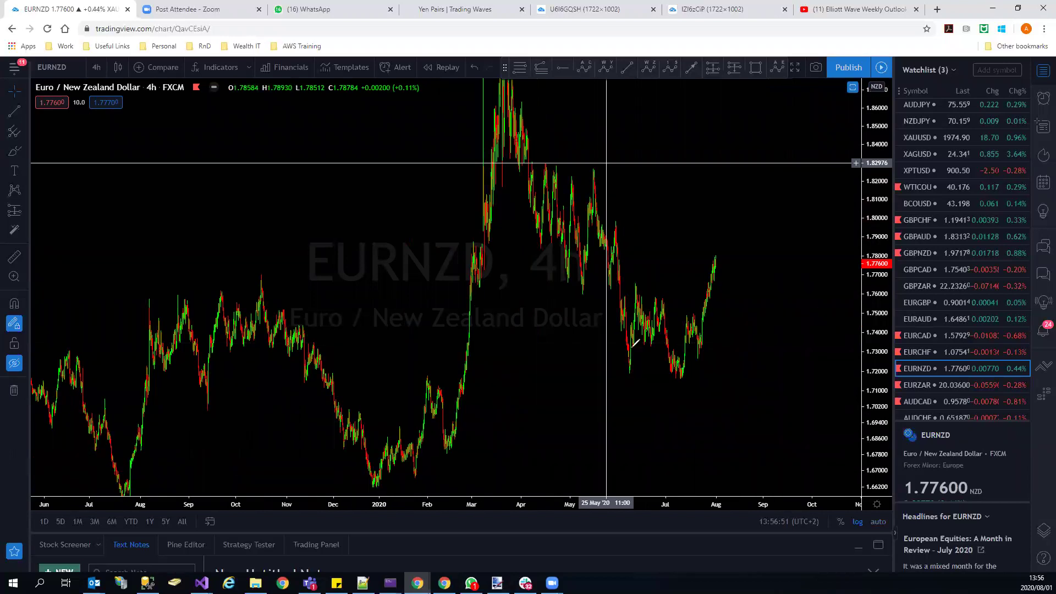
mouse_move(628, 380)
mouse_down()
mouse_move(670, 366)
mouse_move(713, 253)
mouse_move(744, 284)
mouse_up()
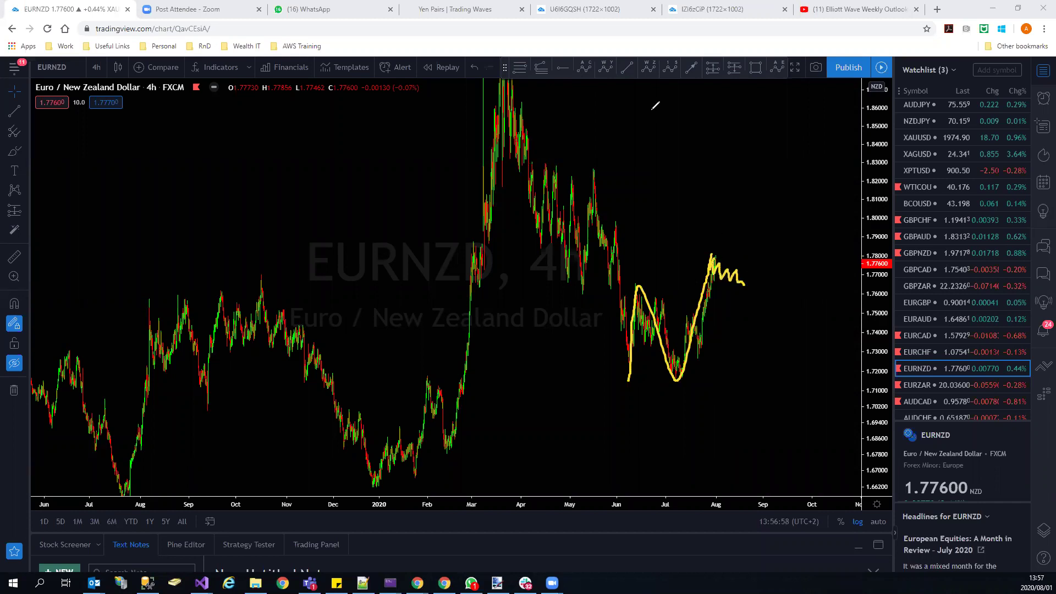
Trace EURNZD's decline from March to the July low and the rebound, project a boxed consolidation and rise to about 1.82, and clear.
mouse_move(567, 268)
mouse_down()
mouse_move(645, 357)
mouse_move(695, 392)
mouse_move(681, 324)
mouse_up()
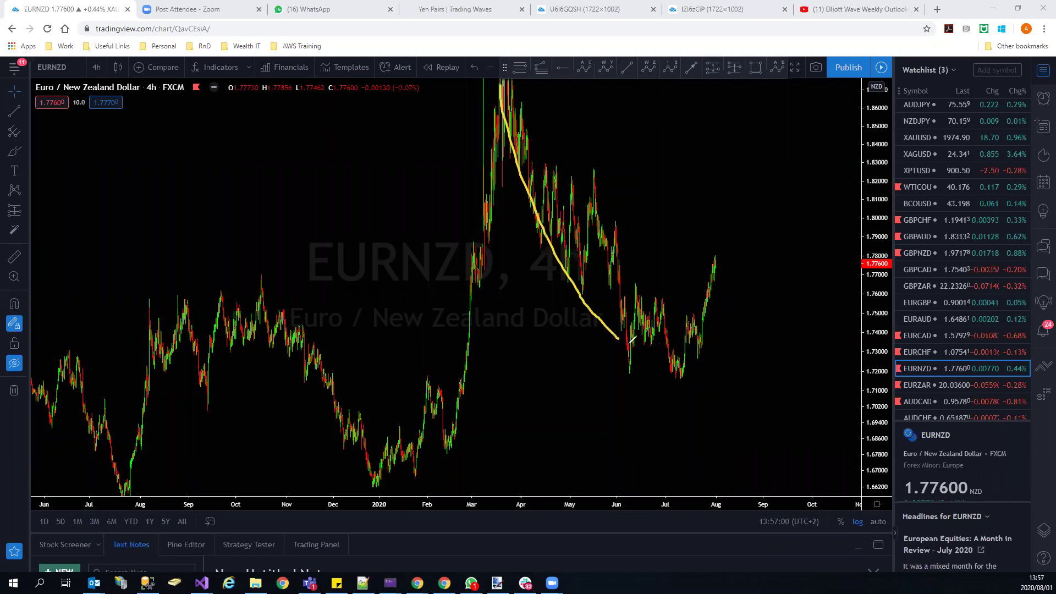
mouse_move(680, 378)
mouse_down()
mouse_move(706, 333)
mouse_move(714, 254)
mouse_move(729, 264)
mouse_move(748, 247)
mouse_move(741, 268)
mouse_move(745, 187)
mouse_up()
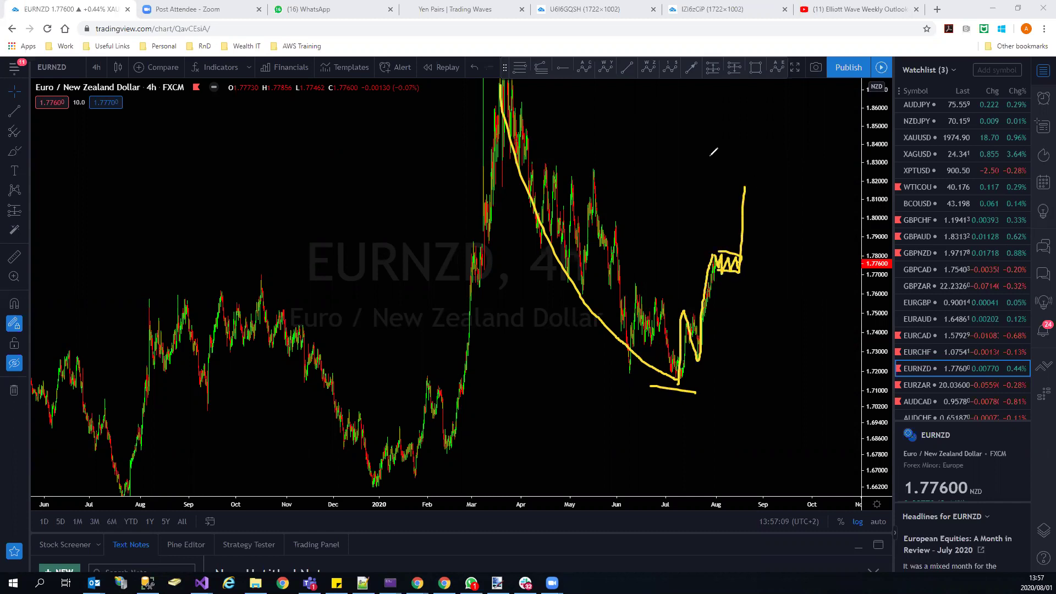
key(Escape)
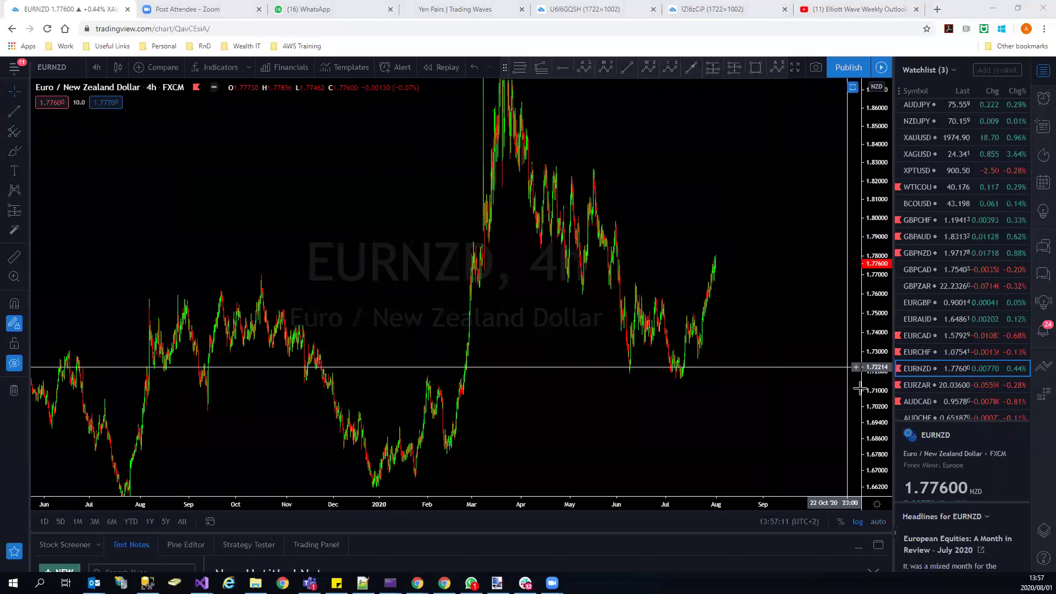
Load the AUDCAD 4-hour chart and mark its late-July and mid-June swings with freehand strokes.
click(928, 399)
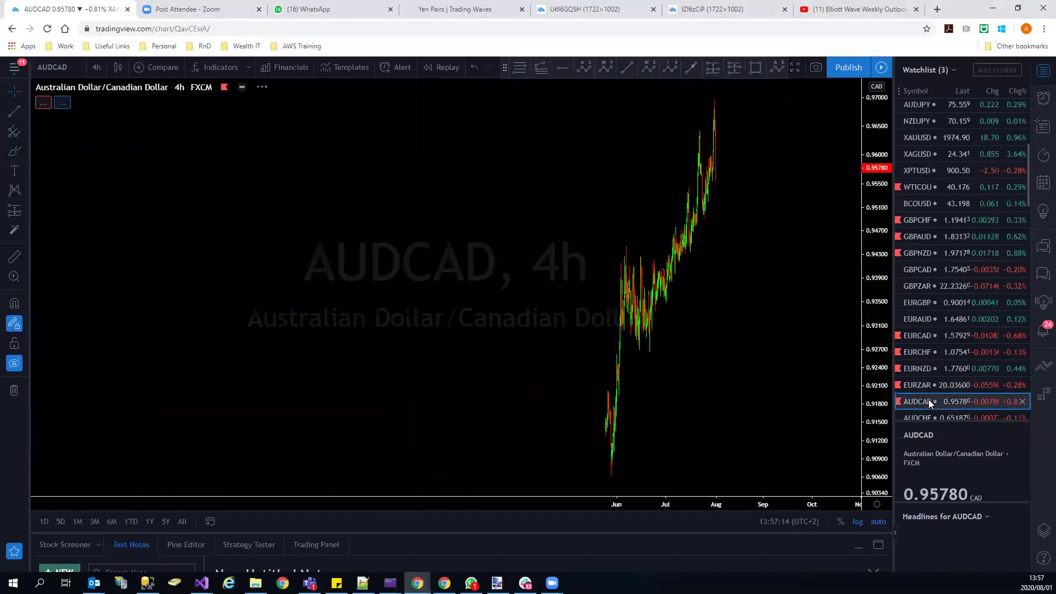
scroll(792, 289, up, 5)
drag(611, 242, 615, 335)
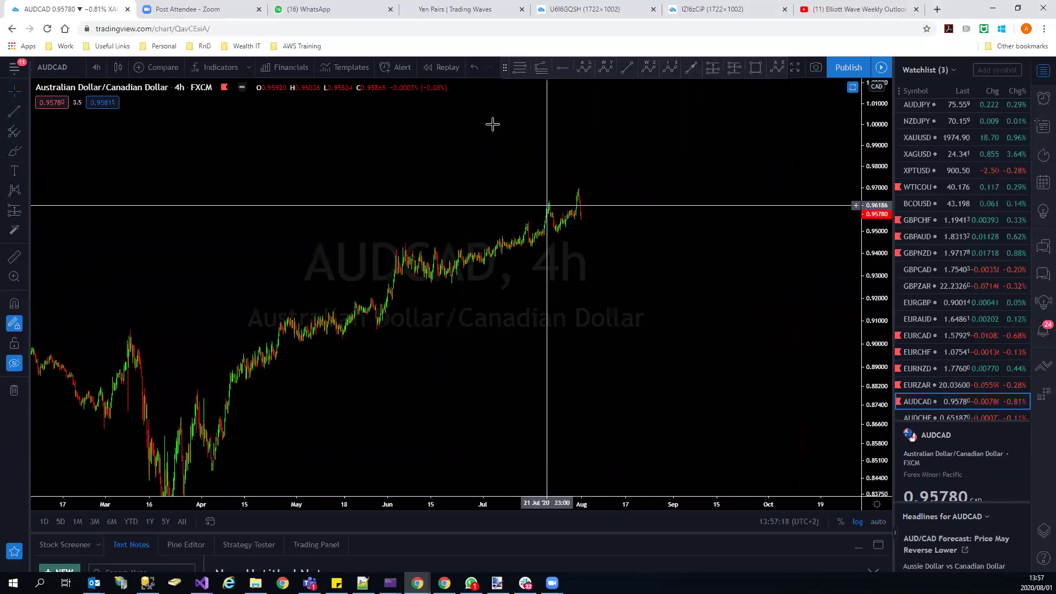
mouse_move(547, 201)
mouse_down()
mouse_move(554, 229)
mouse_move(528, 245)
mouse_up()
drag(434, 249, 451, 286)
Draw AUDCAD's support trendline from mid-June, sketch a break below it, a consolidation and a drop to about 0.925, and clear.
drag(583, 187, 584, 218)
mouse_move(441, 287)
mouse_down()
mouse_move(602, 222)
mouse_move(589, 220)
mouse_move(610, 242)
mouse_move(611, 278)
mouse_up()
key(ctrl+z)
mouse_move(583, 243)
mouse_down()
mouse_move(611, 231)
mouse_move(594, 222)
mouse_up()
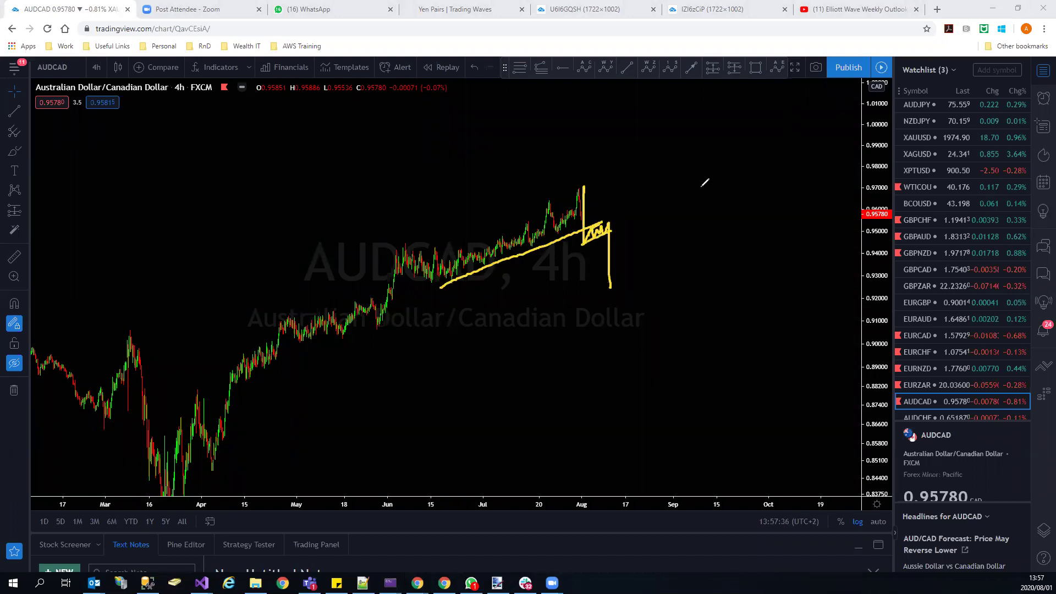
key(Escape)
Load the AUDCHF 4-hour chart and trace in yellow its zigzag rise from the mid-June low to the boxed July peak.
scroll(936, 408, down, 1)
scroll(939, 323, down, 3)
click(938, 309)
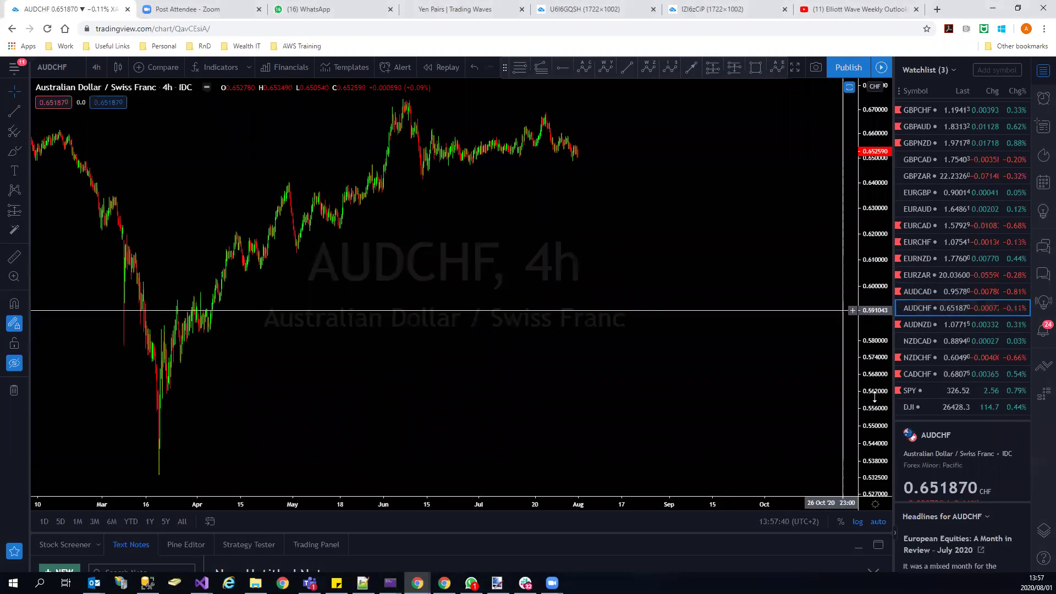
drag(873, 420, 873, 297)
drag(655, 185, 712, 327)
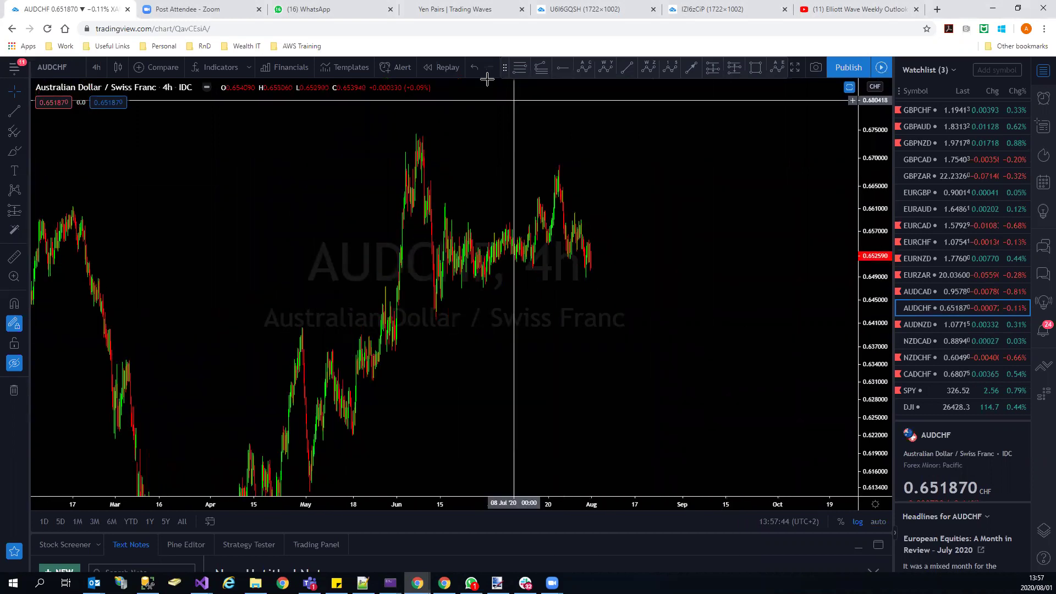
drag(556, 163, 558, 161)
drag(434, 314, 447, 204)
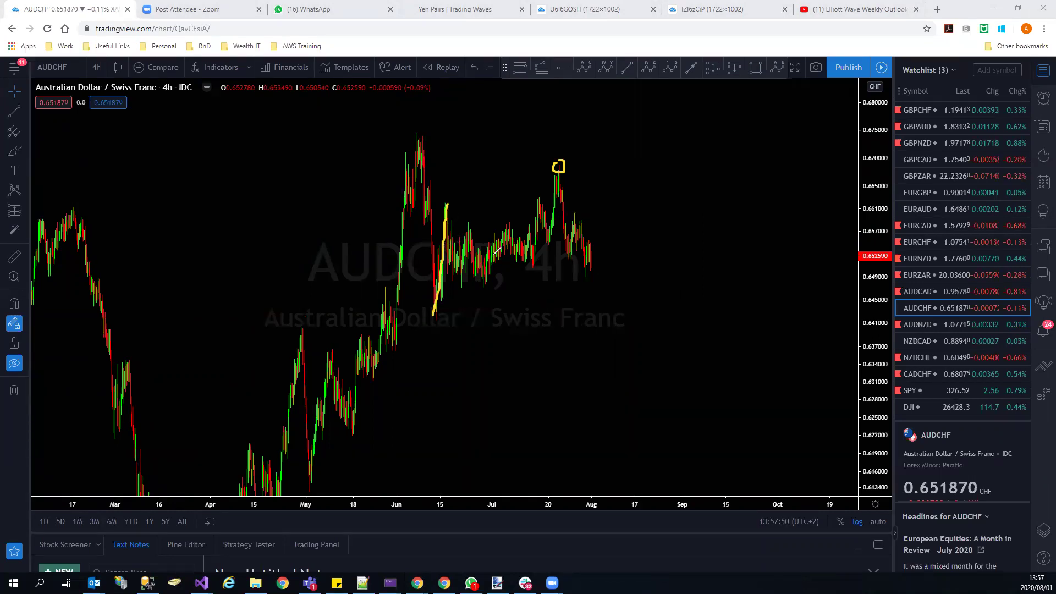
mouse_move(448, 204)
mouse_down()
mouse_move(487, 272)
mouse_move(541, 165)
mouse_move(460, 203)
mouse_up()
drag(434, 312, 487, 278)
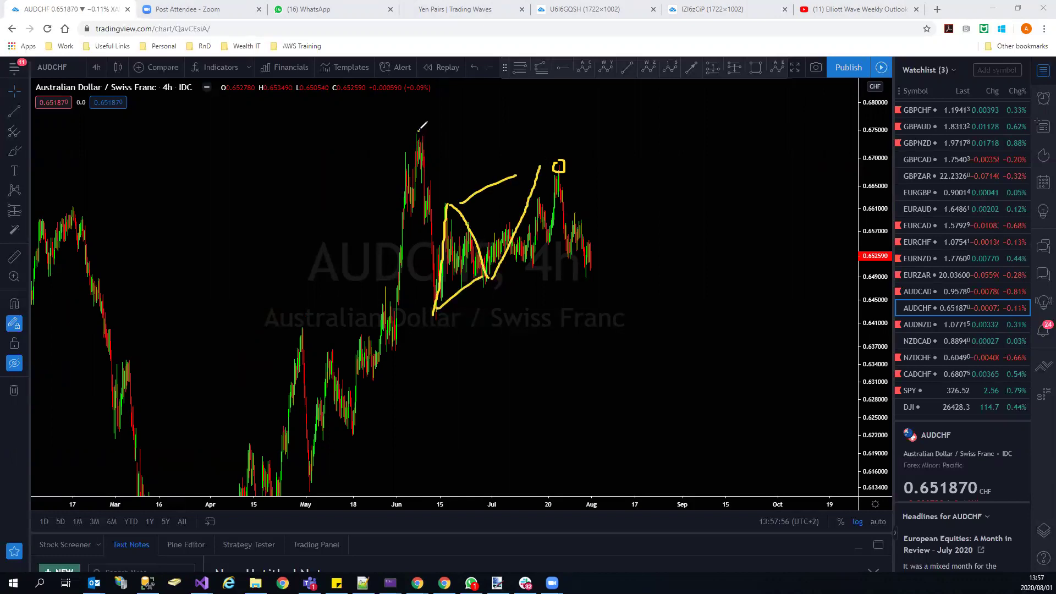
Mark AUDCHF's June decline as wave A and the July peak as B in red, and sketch the drop from B to about 0.642.
drag(425, 130, 424, 306)
drag(417, 350, 424, 345)
drag(561, 121, 561, 145)
mouse_move(561, 120)
mouse_down()
mouse_move(572, 135)
mouse_move(576, 234)
mouse_move(593, 306)
mouse_up()
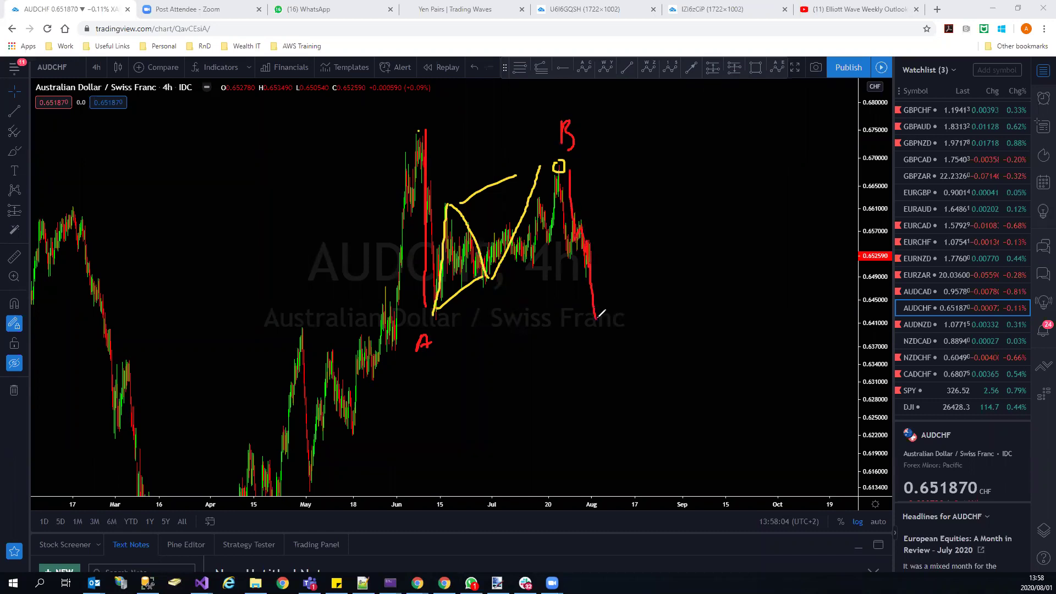
Draw a level line from wave A's low, sketch a break to about 0.632 with a rebound to about 0.655, and clear the drawings.
mouse_move(434, 316)
mouse_down()
mouse_move(608, 318)
mouse_move(600, 374)
mouse_move(622, 247)
mouse_move(615, 267)
mouse_move(632, 268)
mouse_up()
drag(630, 246, 631, 270)
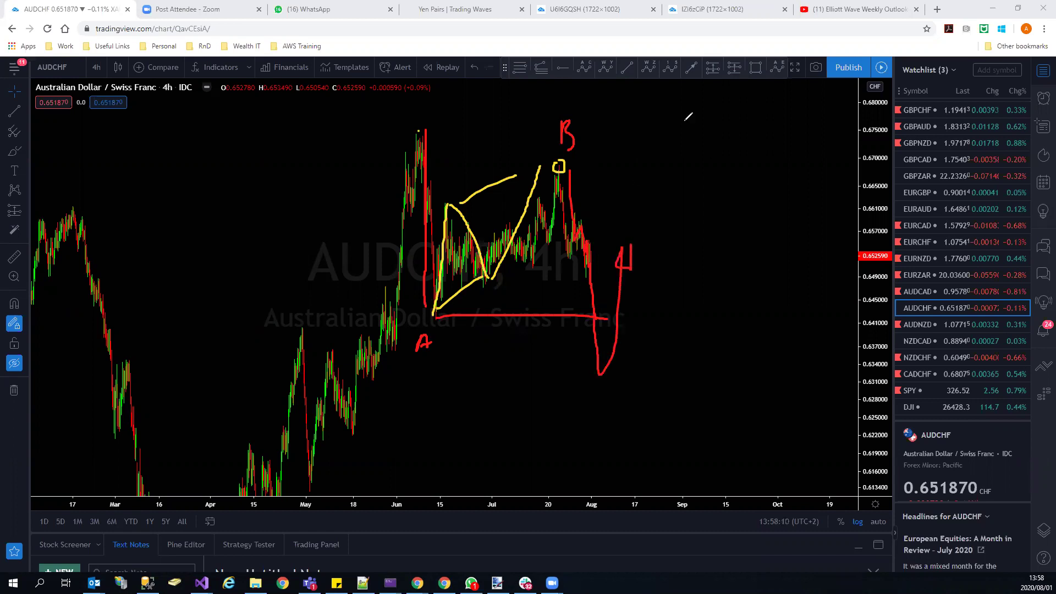
click(669, 93)
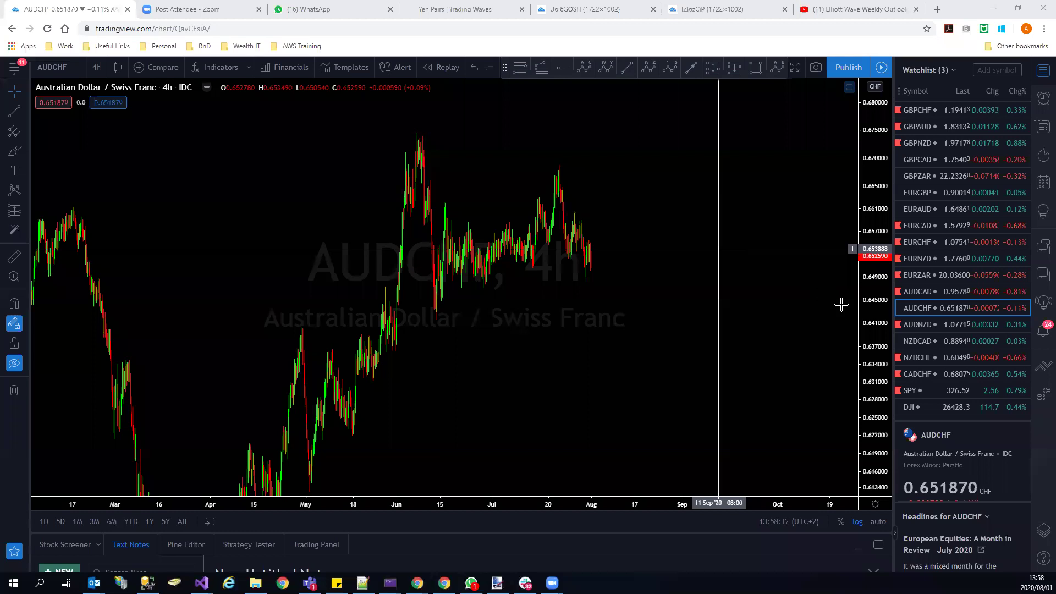
Load the AUDNZD 4-hour chart and enlarge its price action from April to August.
click(926, 326)
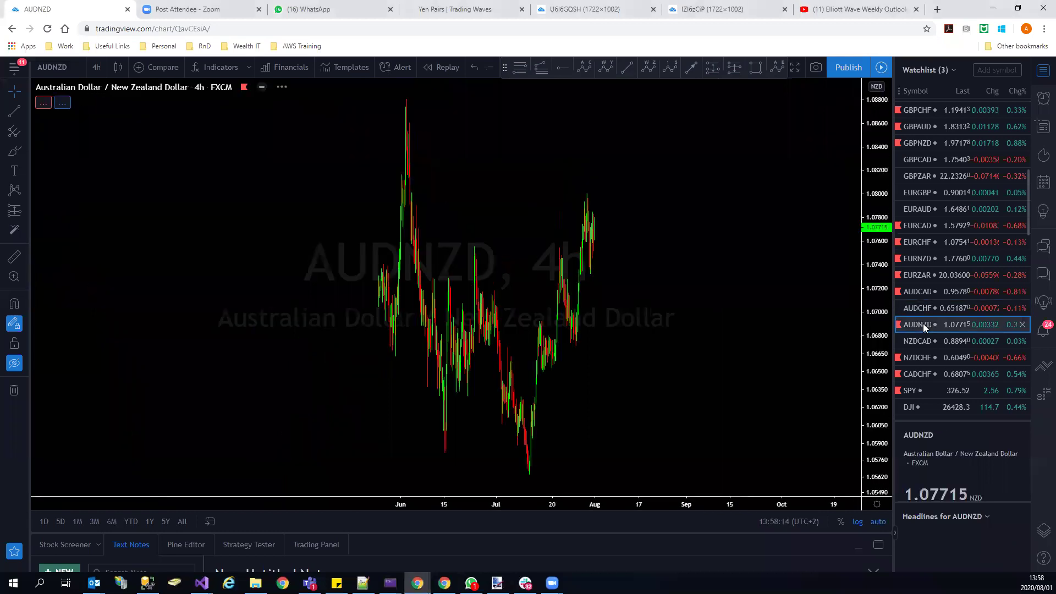
scroll(759, 347, down, 2)
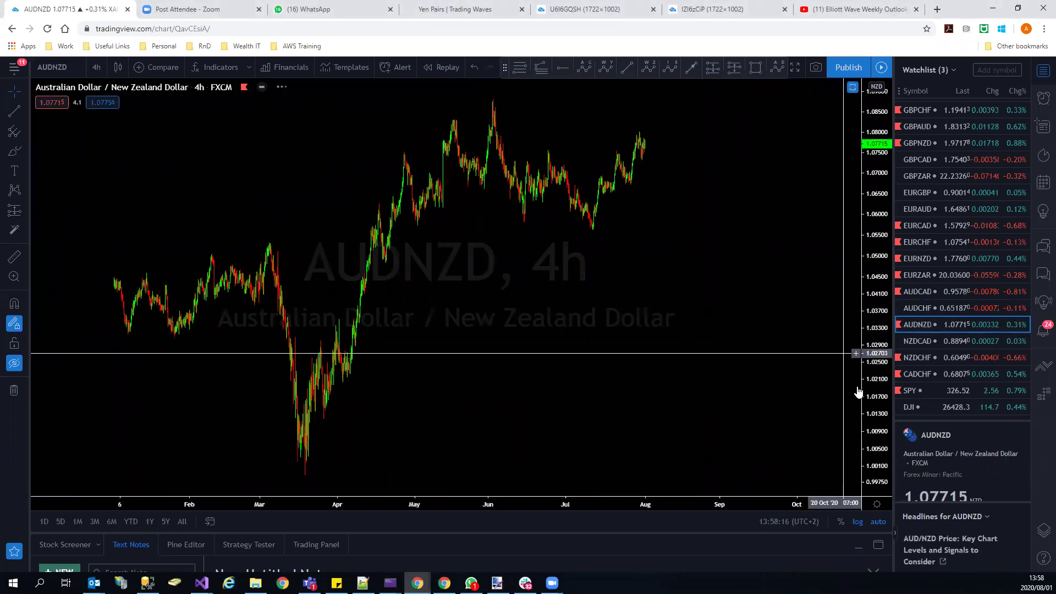
drag(865, 391, 848, 311)
drag(723, 225, 729, 429)
scroll(730, 417, up, 2)
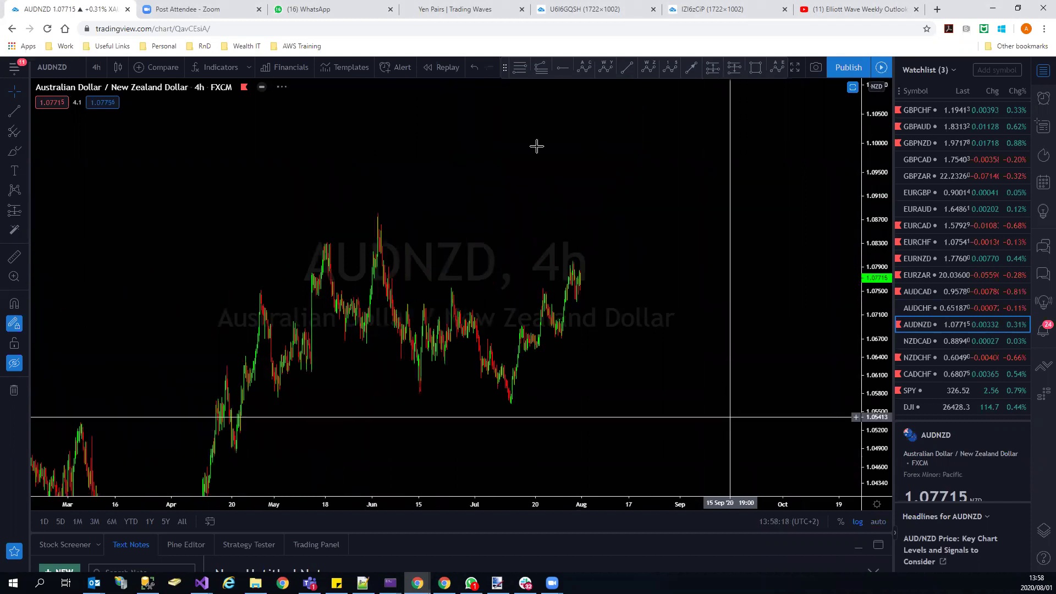
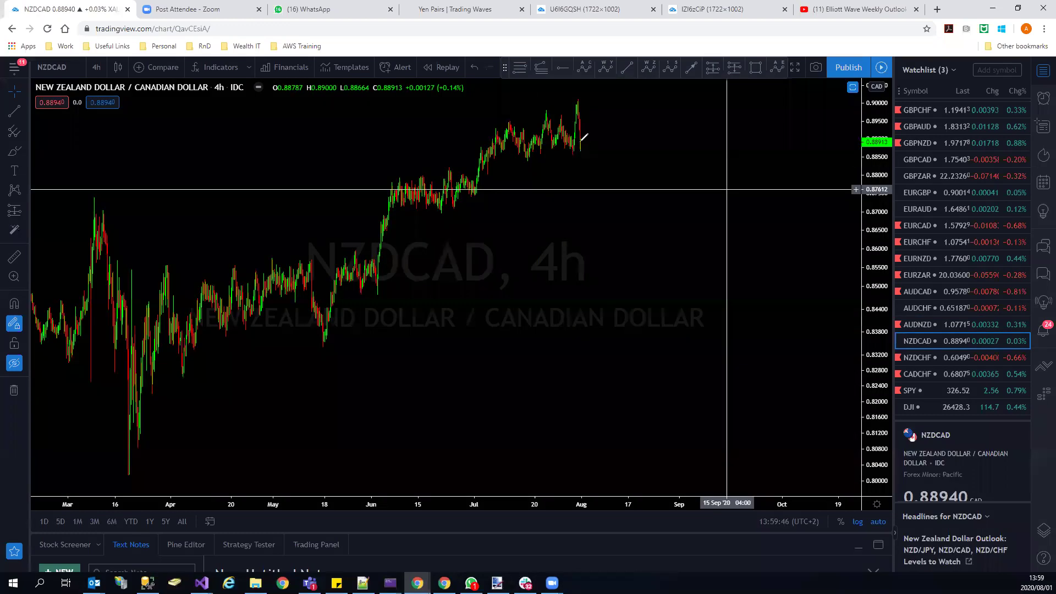
Sketch in red on the NZDCAD 4-hour chart the late-July drop, a sideways pause and a fall to about 0.870, and clear the drawings.
drag(577, 98, 614, 213)
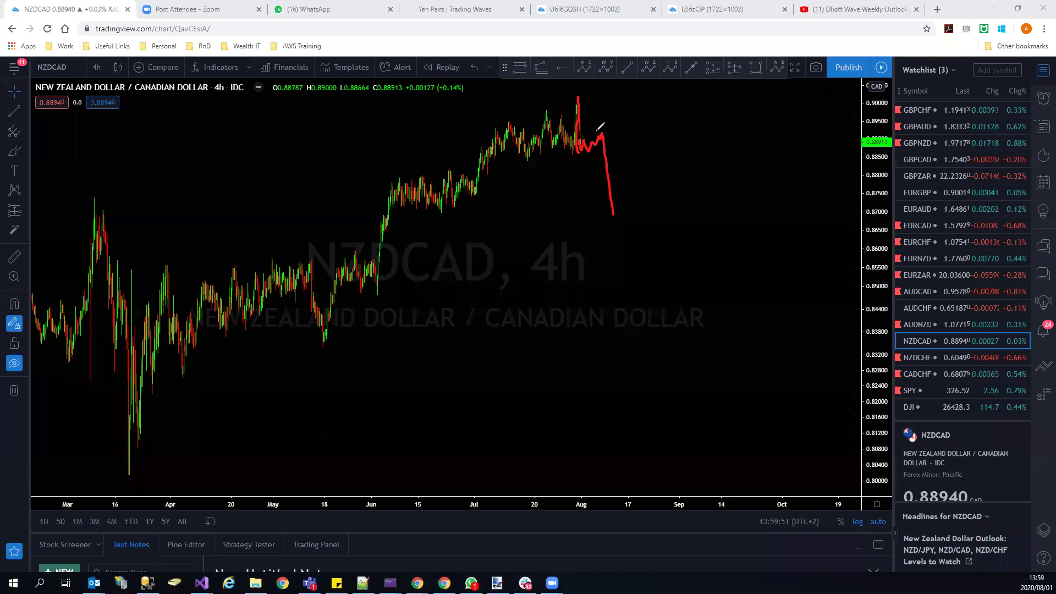
drag(580, 144, 610, 138)
key(Escape)
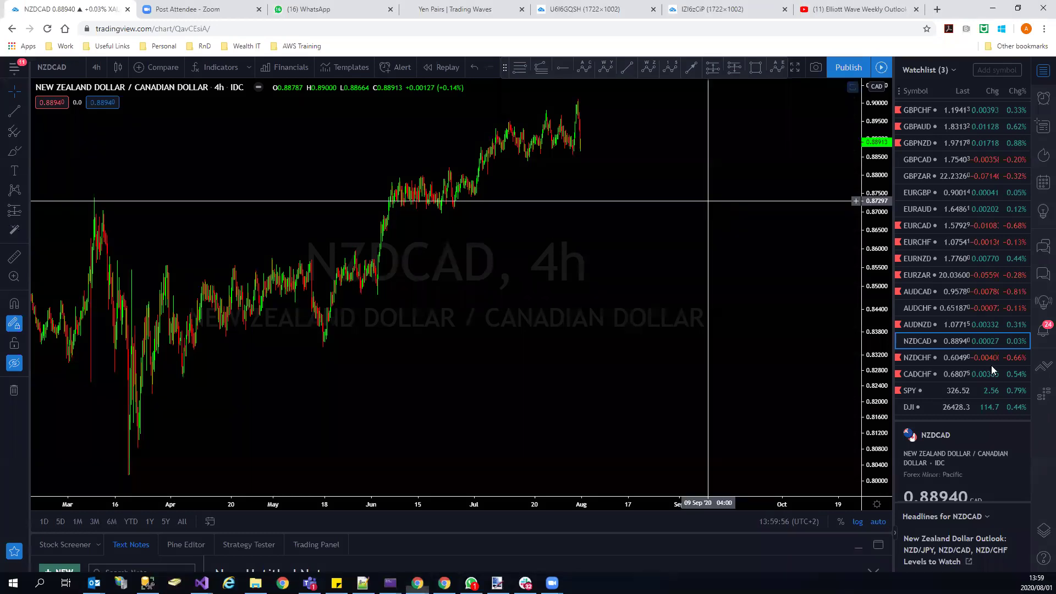
Load the NZDCHF 4-hour chart and trace in yellow its June decline, the rise to the July peak and a drop to about 0.595.
click(935, 359)
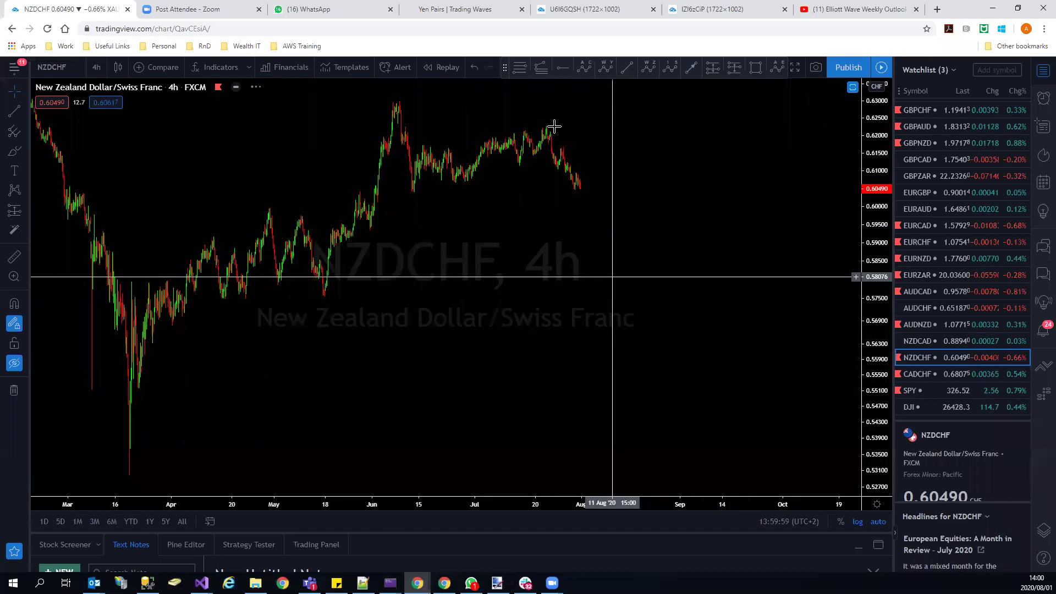
drag(400, 99, 414, 190)
click(550, 126)
click(567, 223)
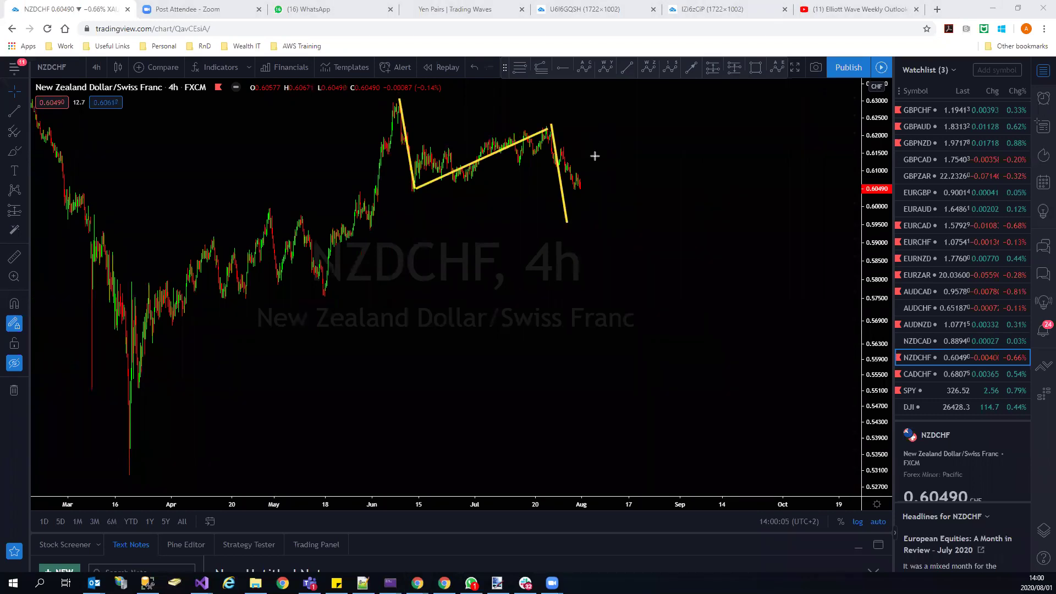
Label NZDCHF's mid-June low A and its circled July peak B, and sketch a small bounce with a drop to about 0.595.
mouse_move(408, 223)
mouse_down()
mouse_move(417, 204)
mouse_move(422, 221)
mouse_move(433, 218)
mouse_up()
drag(551, 109, 558, 124)
mouse_move(576, 194)
mouse_down()
mouse_move(581, 172)
mouse_move(582, 225)
mouse_up()
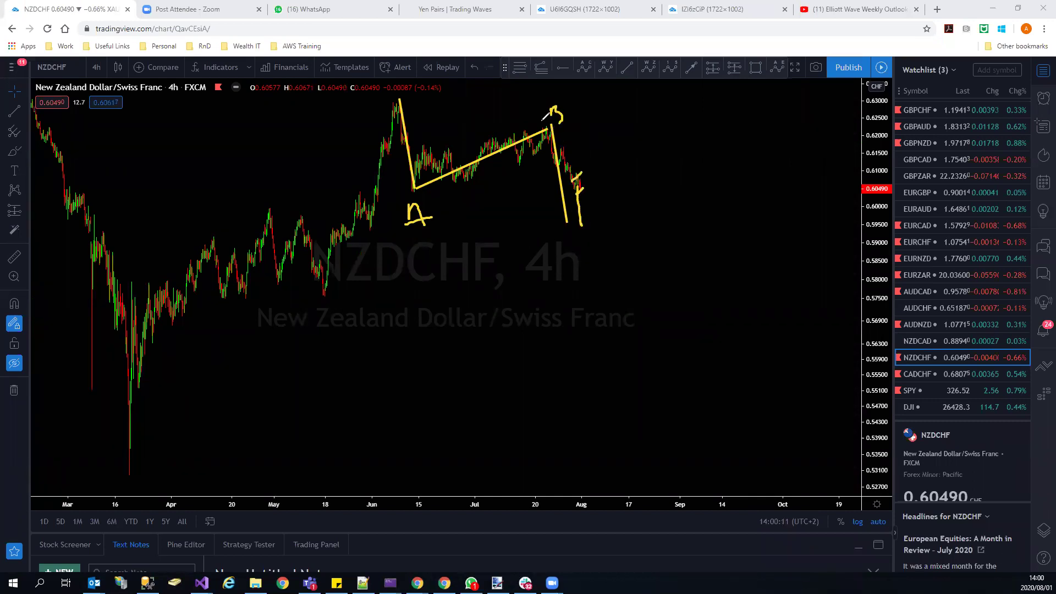
drag(547, 120, 553, 122)
Bound NZDCHF's June–July rise with two channel lines and sketch a rebound from the projected low to about 0.622.
drag(423, 147, 520, 120)
drag(434, 197, 520, 173)
drag(583, 227, 634, 130)
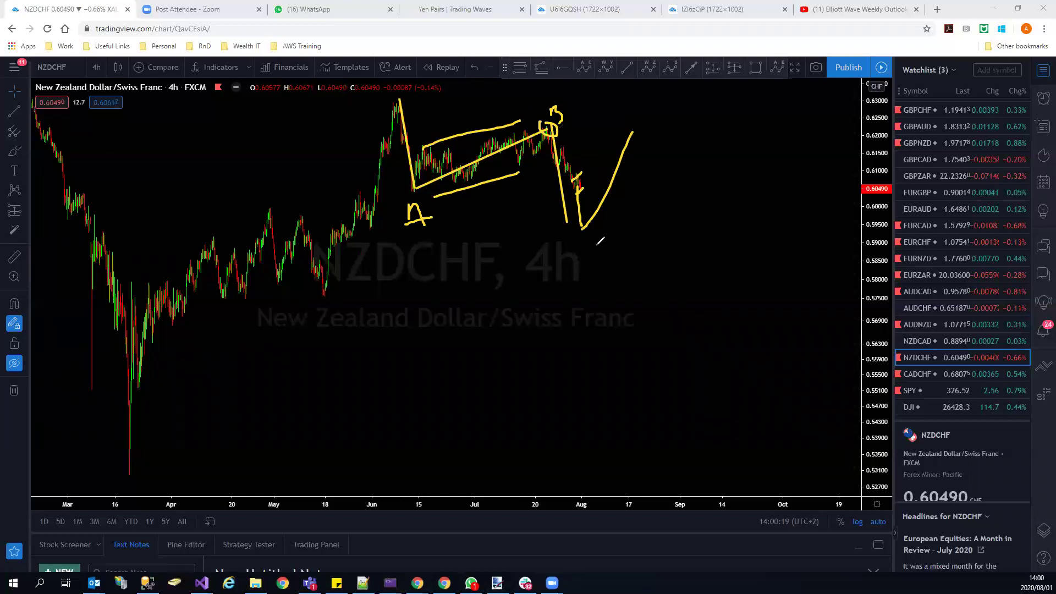
Replace the NZDCHF drawings with a small bounce and a drop to about 0.597, and clear the chart.
key(e)
mouse_move(574, 179)
mouse_down()
mouse_move(583, 176)
mouse_move(590, 214)
mouse_up()
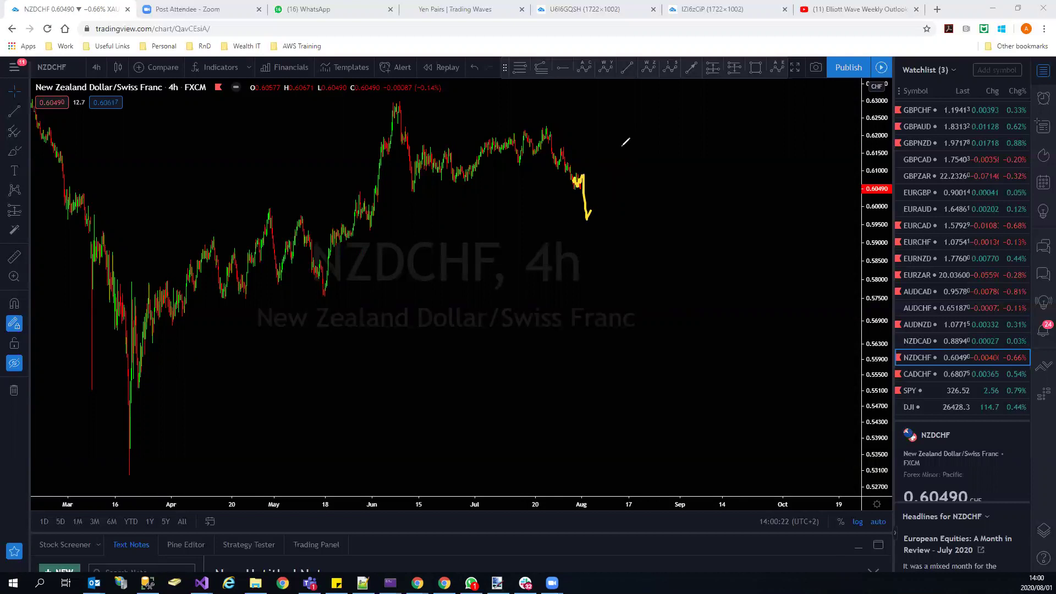
key(e)
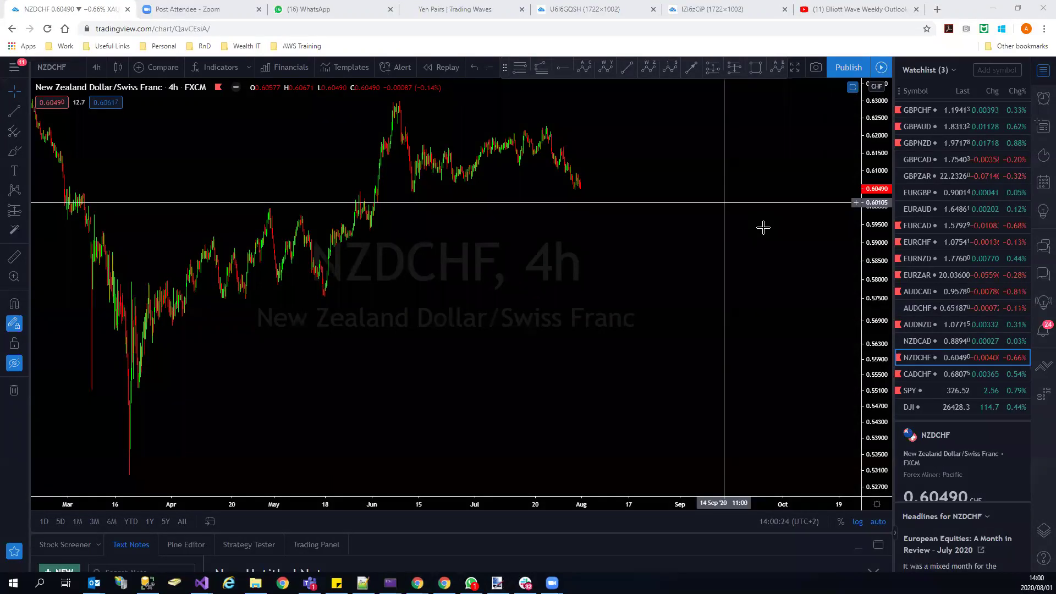
Load the CADCHF 4-hour chart, trace its June and late-July declines in yellow and bound the sideways range between them with two lines.
click(918, 374)
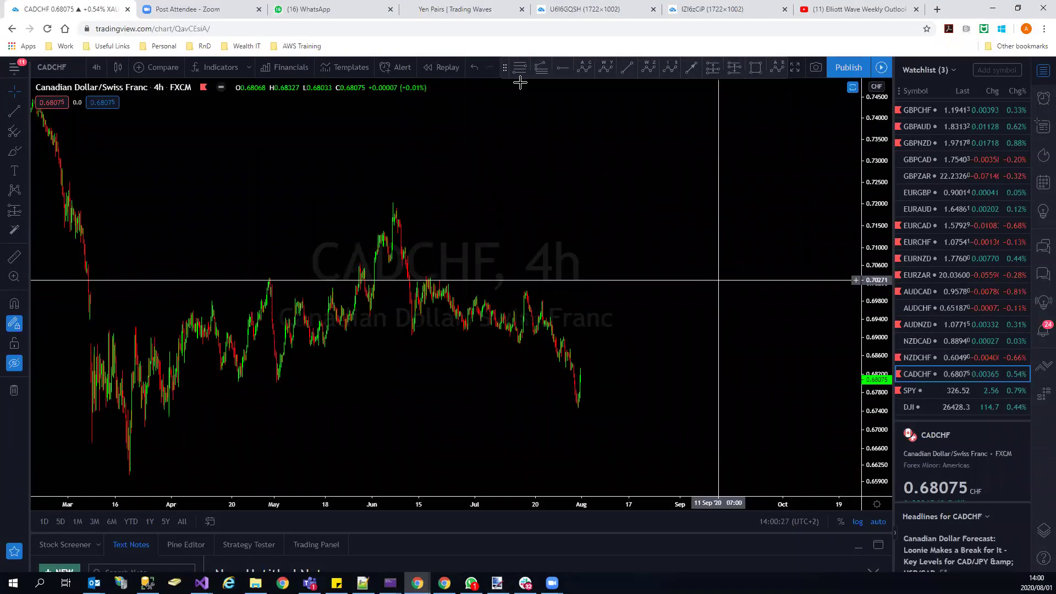
mouse_move(548, 319)
mouse_down()
mouse_move(542, 334)
mouse_move(558, 329)
mouse_move(576, 401)
mouse_up()
mouse_move(394, 199)
mouse_down()
mouse_move(418, 332)
mouse_move(519, 333)
mouse_up()
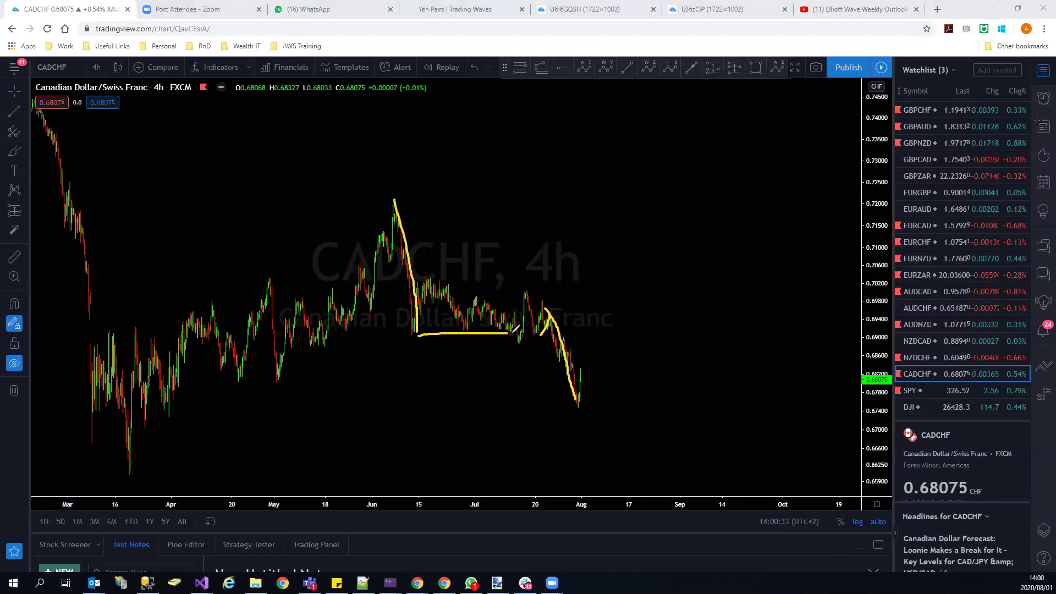
drag(434, 279, 531, 306)
Label CADCHF's mid-June low A, mid-July high B and late-July low C, and trace the bounce off C.
mouse_move(406, 361)
mouse_down()
mouse_move(410, 350)
mouse_move(431, 355)
mouse_up()
mouse_move(520, 269)
mouse_down()
mouse_move(524, 258)
mouse_move(538, 288)
mouse_up()
mouse_move(585, 419)
mouse_down()
mouse_move(587, 433)
mouse_move(584, 367)
mouse_up()
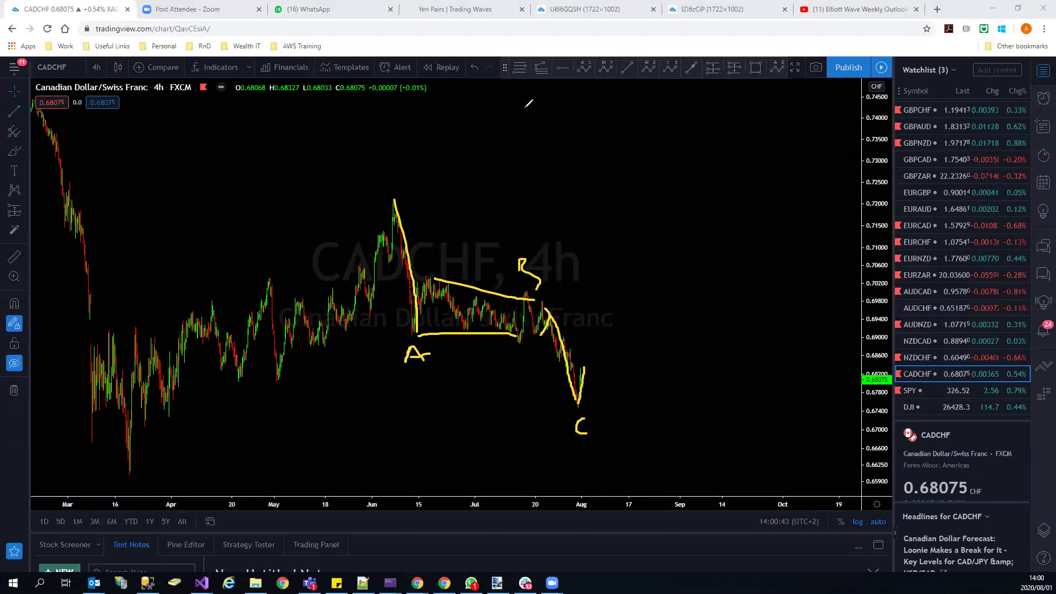
Draw channel lines along CADCHF's A-B-C decline, sketch a small dip and a rally to about 0.702, and clear the drawings.
mouse_move(389, 190)
mouse_down()
mouse_move(613, 337)
mouse_move(615, 353)
mouse_up()
drag(417, 334, 601, 425)
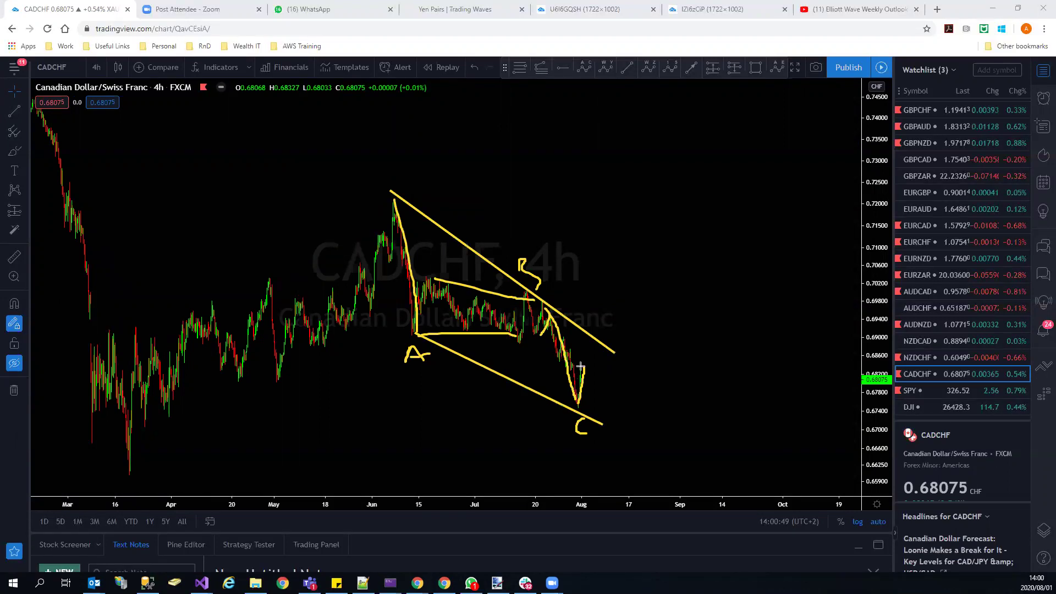
mouse_move(585, 367)
mouse_down()
mouse_move(599, 386)
mouse_move(621, 284)
mouse_up()
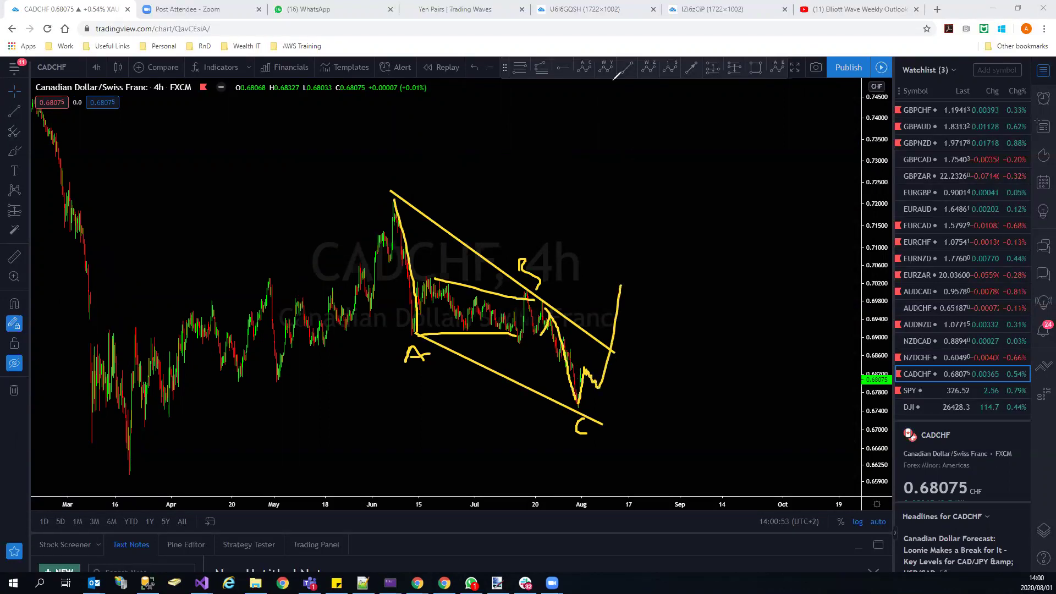
click(672, 86)
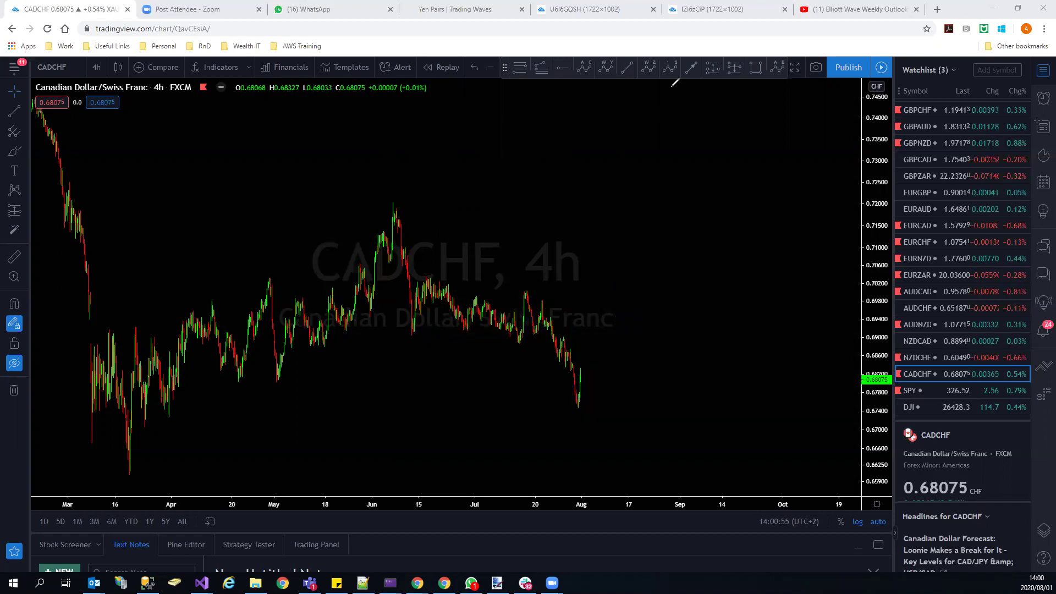
Load the SPY 4-hour chart and show its price history back to 2017.
drag(713, 215, 719, 216)
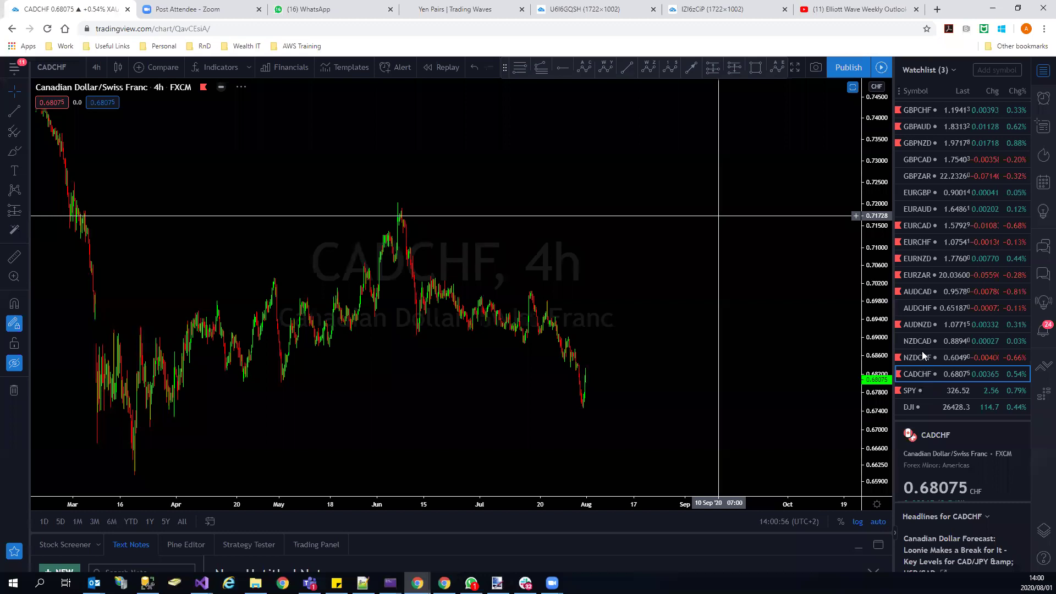
scroll(929, 330, down, 2)
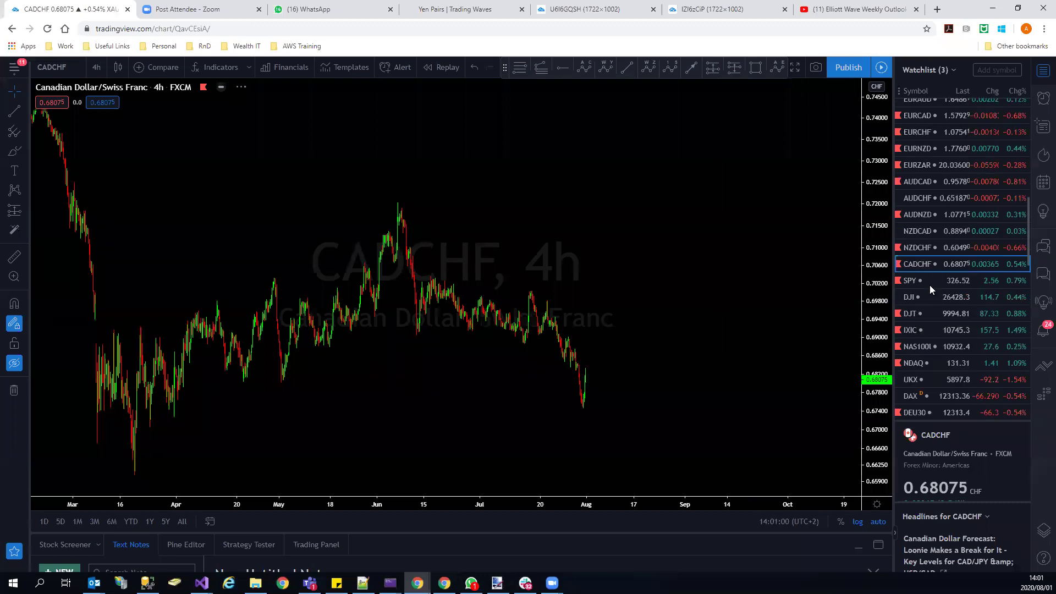
click(930, 281)
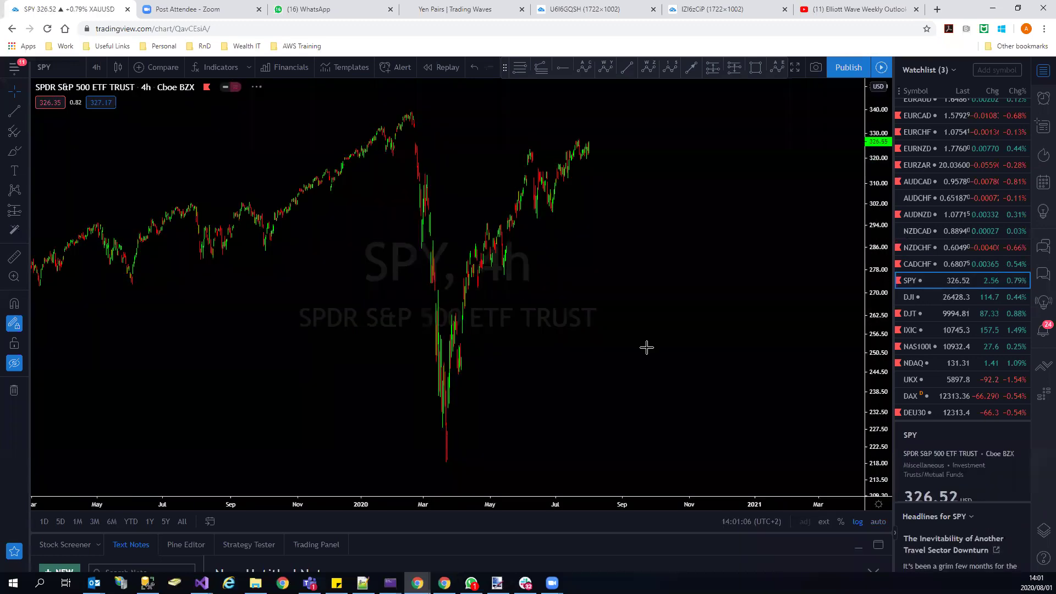
scroll(757, 325, up, 5)
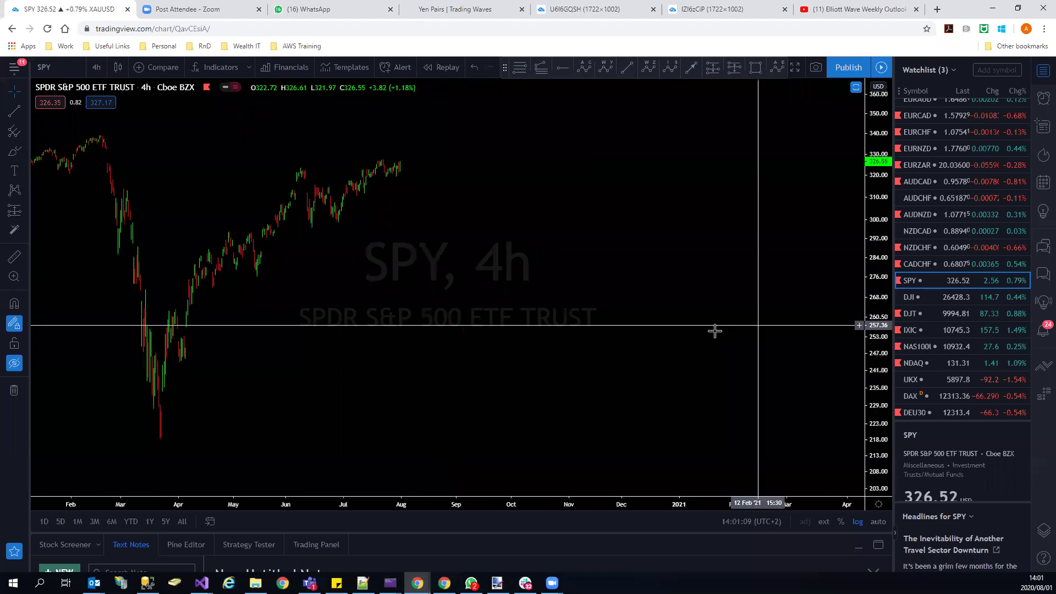
drag(415, 297, 280, 290)
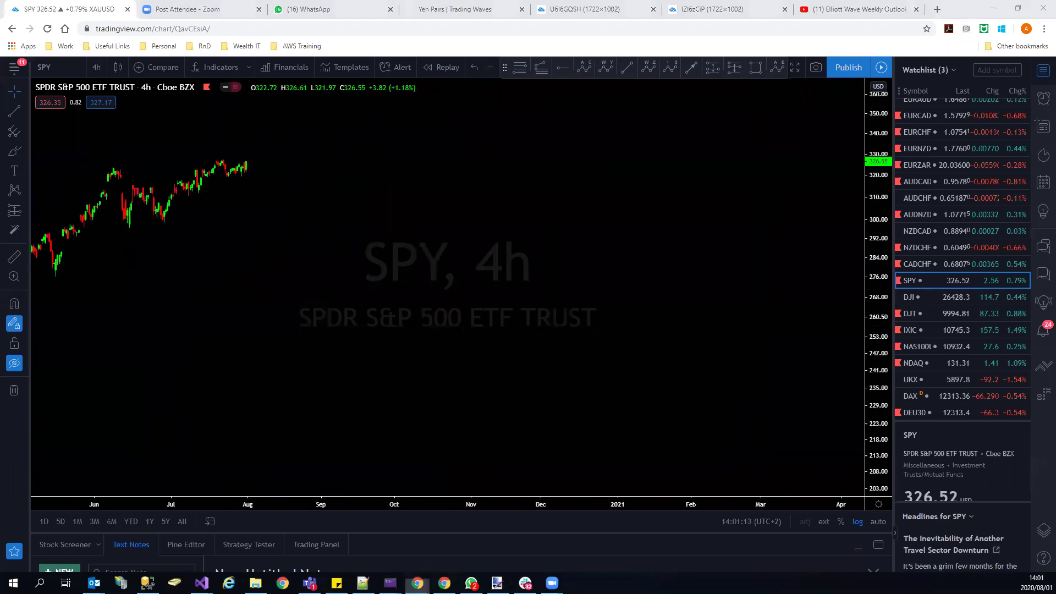
scroll(465, 385, down, 4)
scroll(610, 373, down, 3)
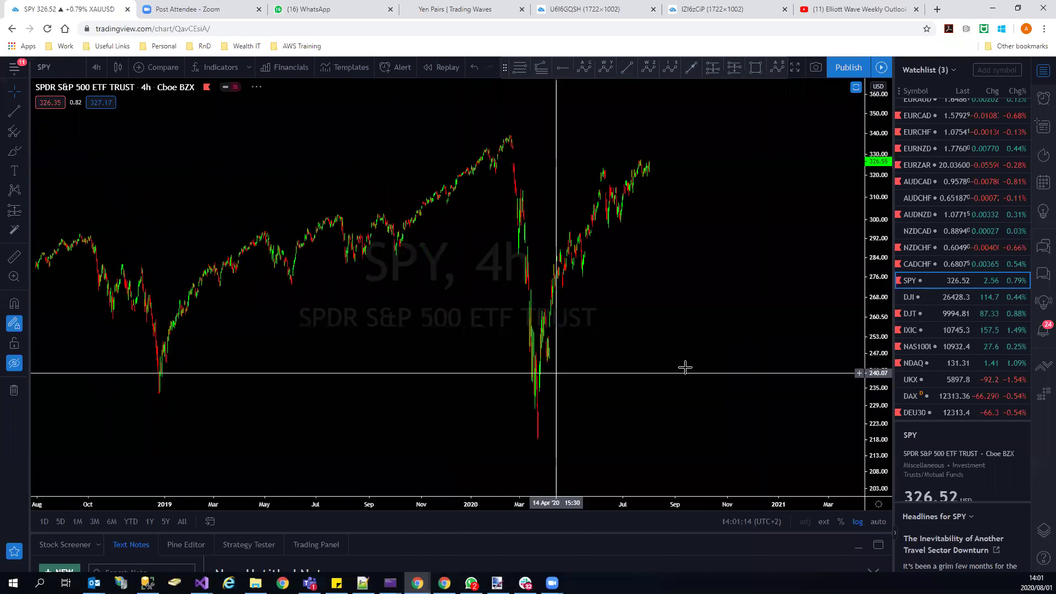
scroll(715, 352, down, 3)
drag(875, 252, 874, 270)
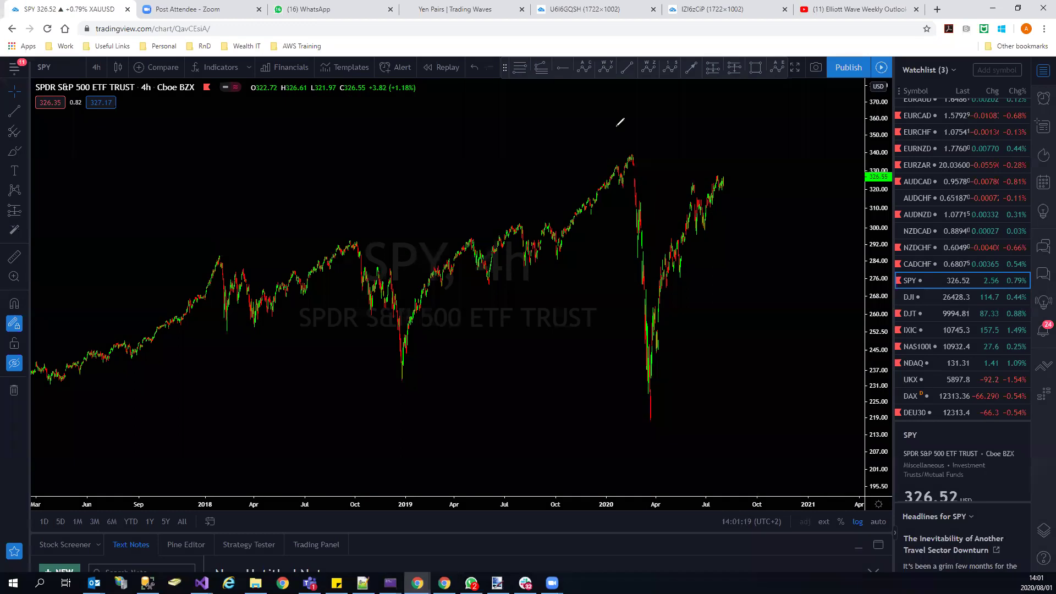
Mark SPY's early-2018 and June 2020 drops in yellow, trace the 2018 swings in red and extend a level line from the January 2018 peak.
drag(692, 180, 694, 237)
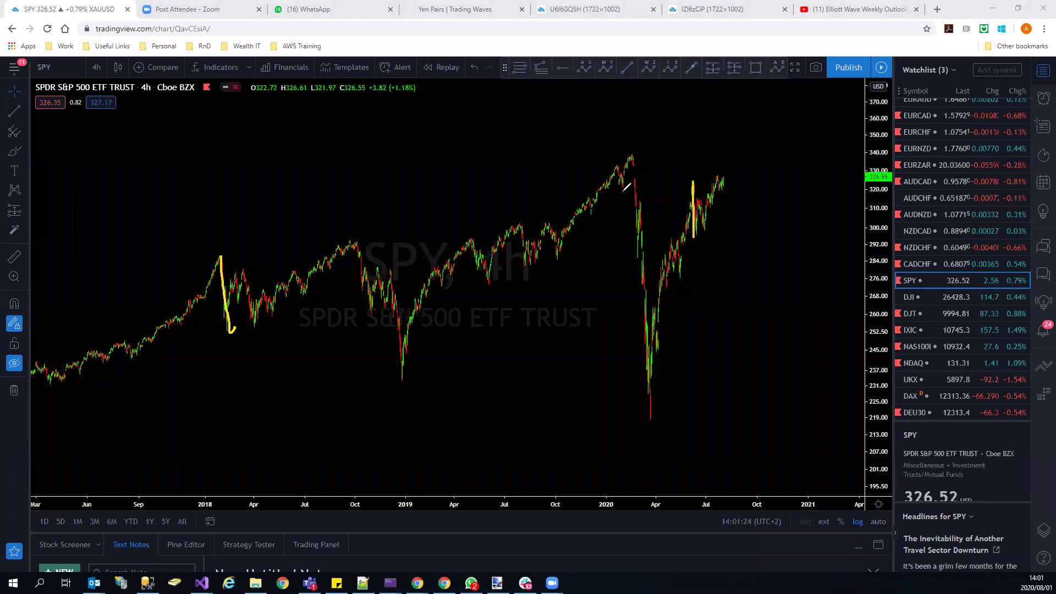
mouse_move(227, 332)
mouse_down()
mouse_move(259, 291)
mouse_move(318, 267)
mouse_move(363, 233)
mouse_move(375, 307)
mouse_up()
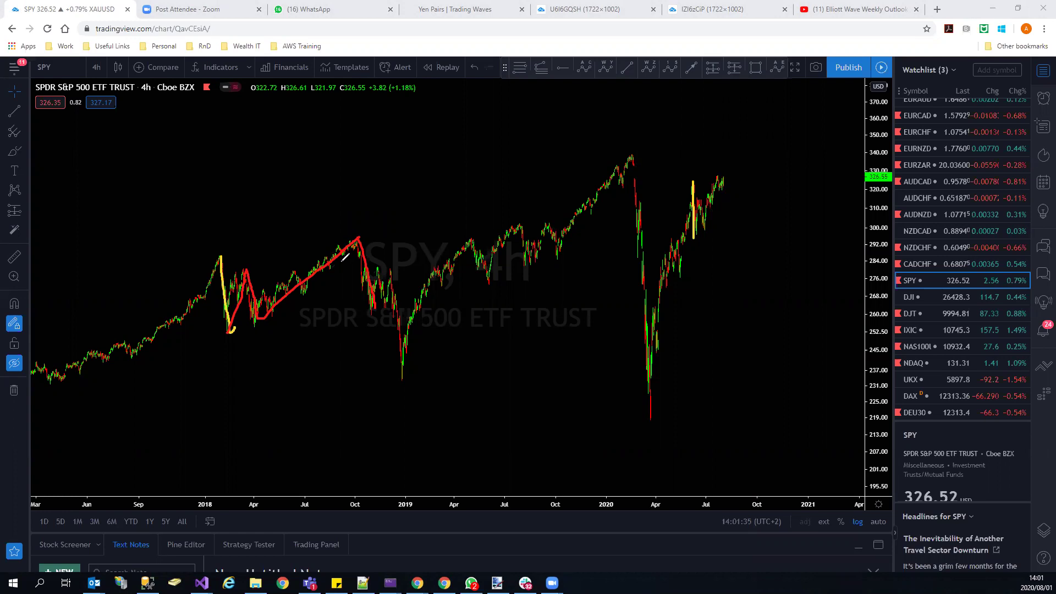
drag(220, 255, 361, 253)
Draw a level line from SPY's June 2020 peak, sketch an overshoot to about 331 with a fall to about 287, and clear the drawings.
mouse_move(693, 181)
mouse_down()
mouse_move(739, 181)
mouse_move(733, 168)
mouse_move(736, 203)
mouse_move(755, 197)
mouse_move(767, 255)
mouse_up()
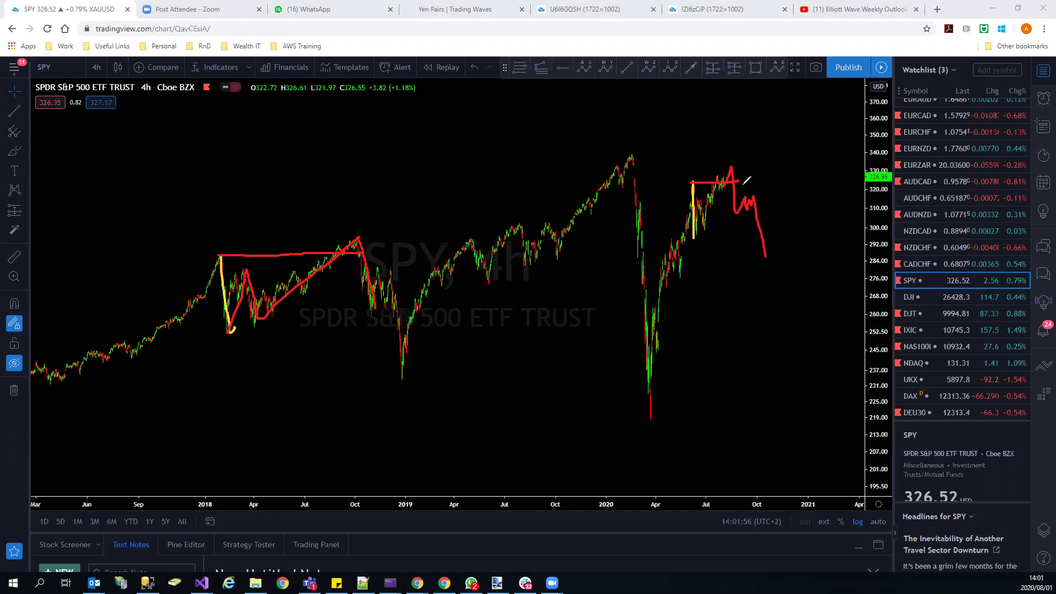
key(e)
key(Escape)
Mark SPY's late-July range in red on an enlarged 2020 view, sketch a spike to about 342 and fall to about 308, and clear it.
scroll(754, 254, up, 10)
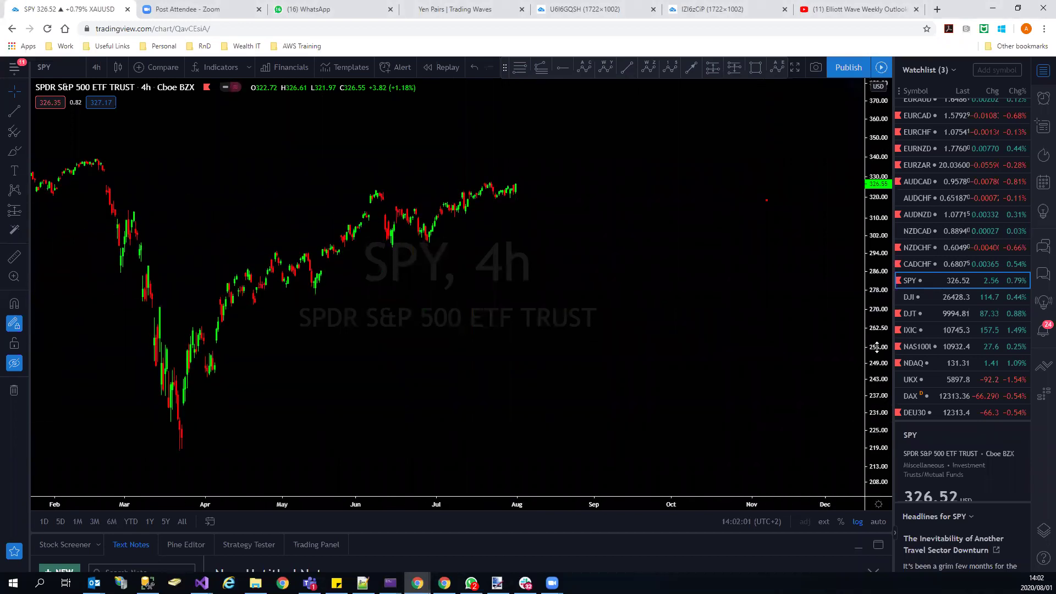
drag(561, 236, 622, 372)
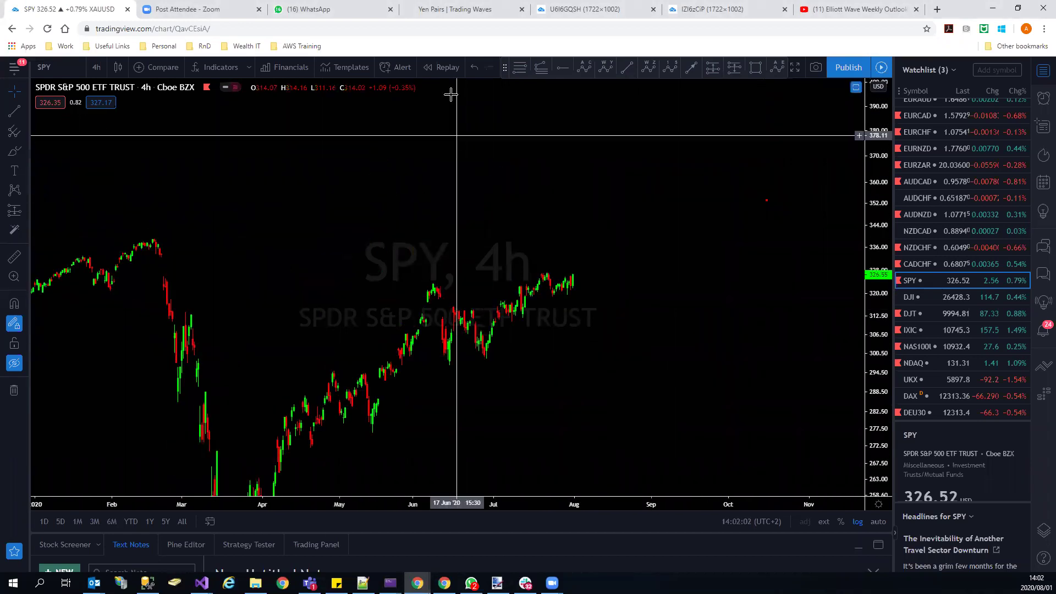
mouse_move(554, 298)
mouse_down()
mouse_move(586, 296)
mouse_move(576, 275)
mouse_move(607, 219)
mouse_move(615, 330)
mouse_up()
mouse_move(442, 279)
mouse_down()
mouse_move(600, 275)
mouse_move(576, 272)
mouse_move(576, 244)
mouse_move(595, 231)
mouse_move(615, 317)
mouse_up()
click(666, 87)
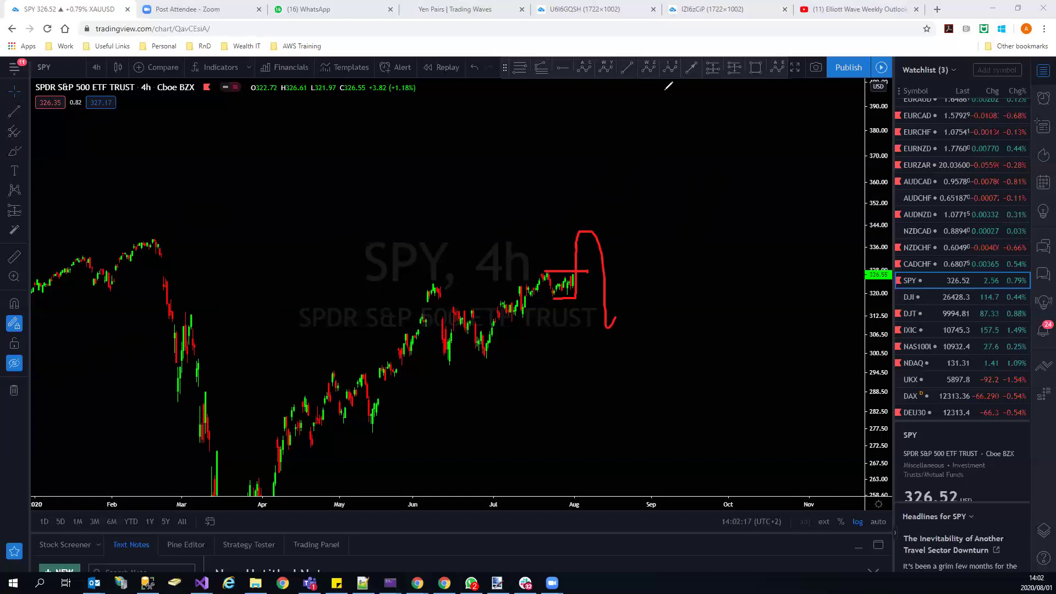
click(672, 246)
Show the hidden Elliott Wave drawings on SPY and frame its price action from February to August 2020.
scroll(832, 238, down, 3)
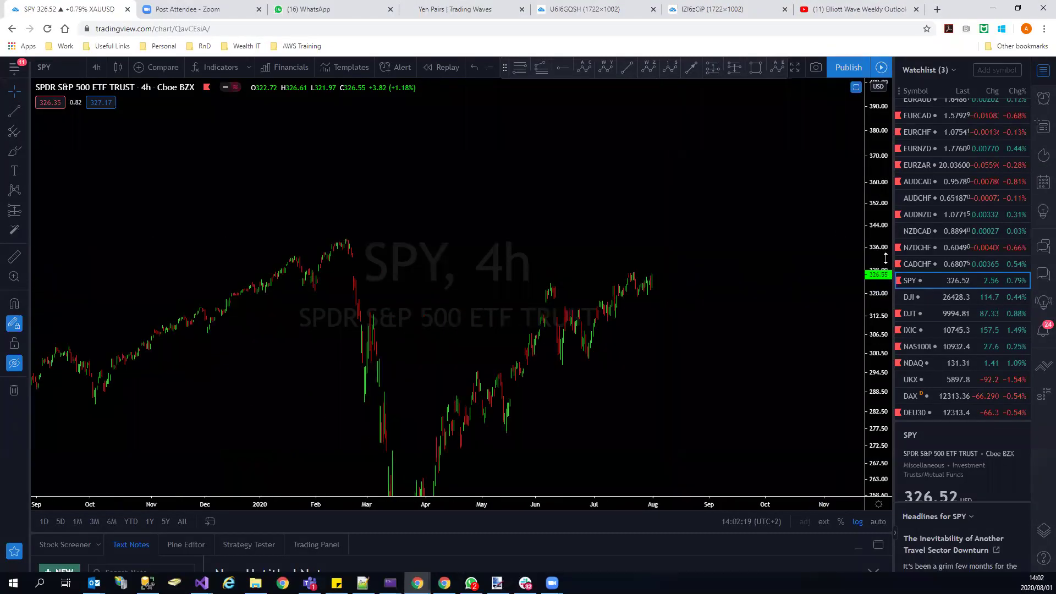
click(15, 363)
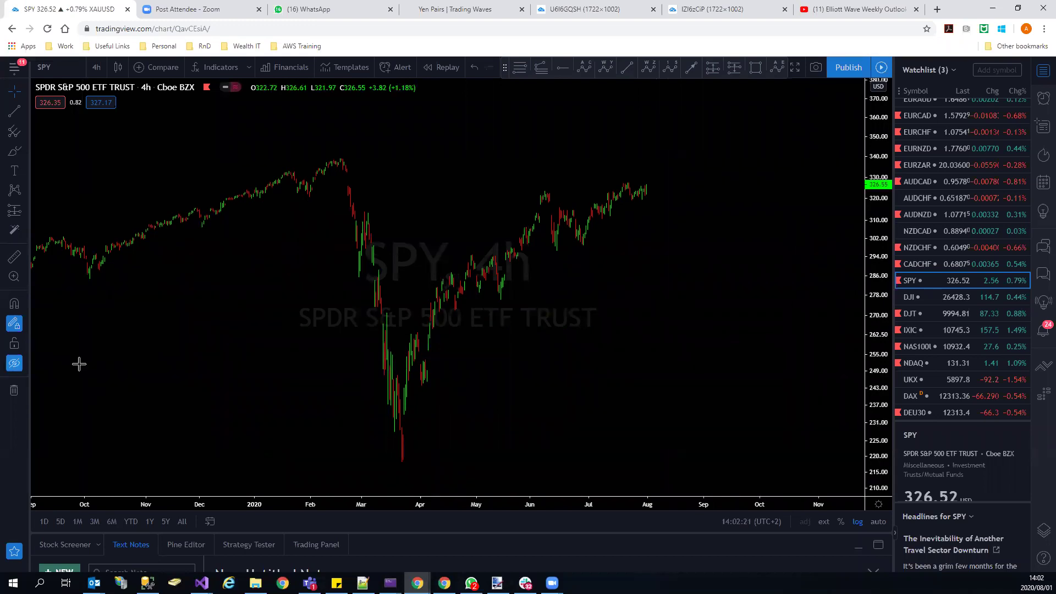
scroll(244, 377, up, 5)
drag(273, 401, 587, 403)
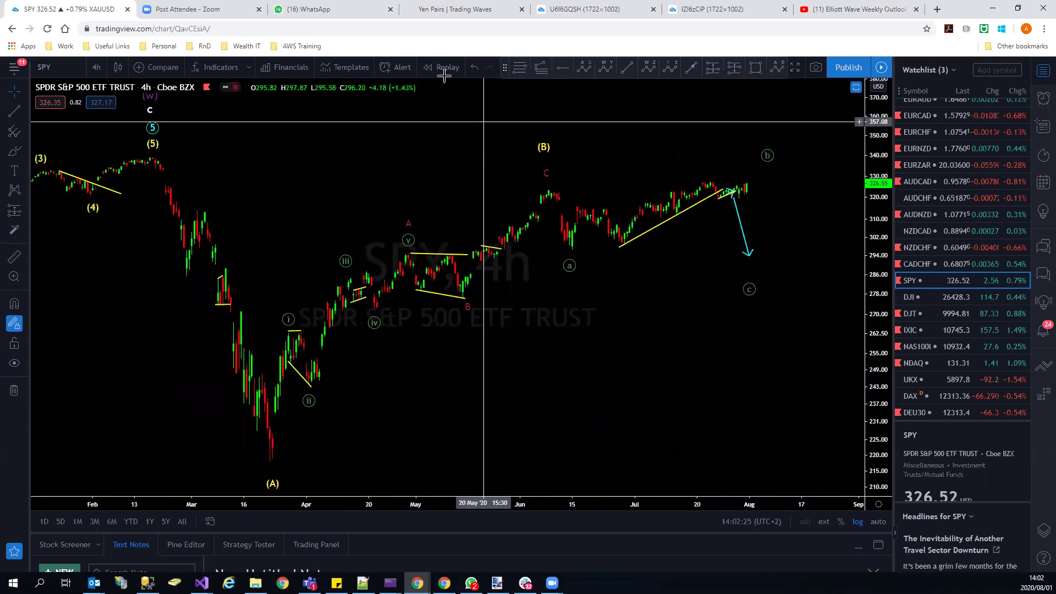
mouse_move(572, 256)
mouse_down()
mouse_move(600, 207)
mouse_move(651, 223)
mouse_move(736, 168)
mouse_move(772, 237)
mouse_move(768, 263)
mouse_up()
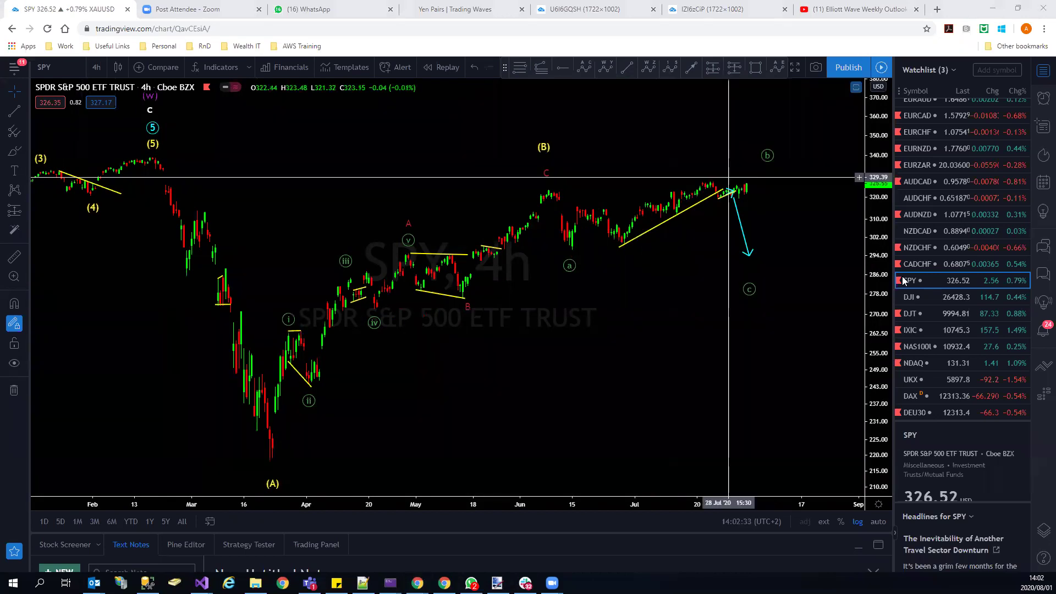
Load the DJI 4-hour chart, bracket the late-July pullback and a push towards the June-peak line in red, and move wave b's label to 28176.0.
click(925, 297)
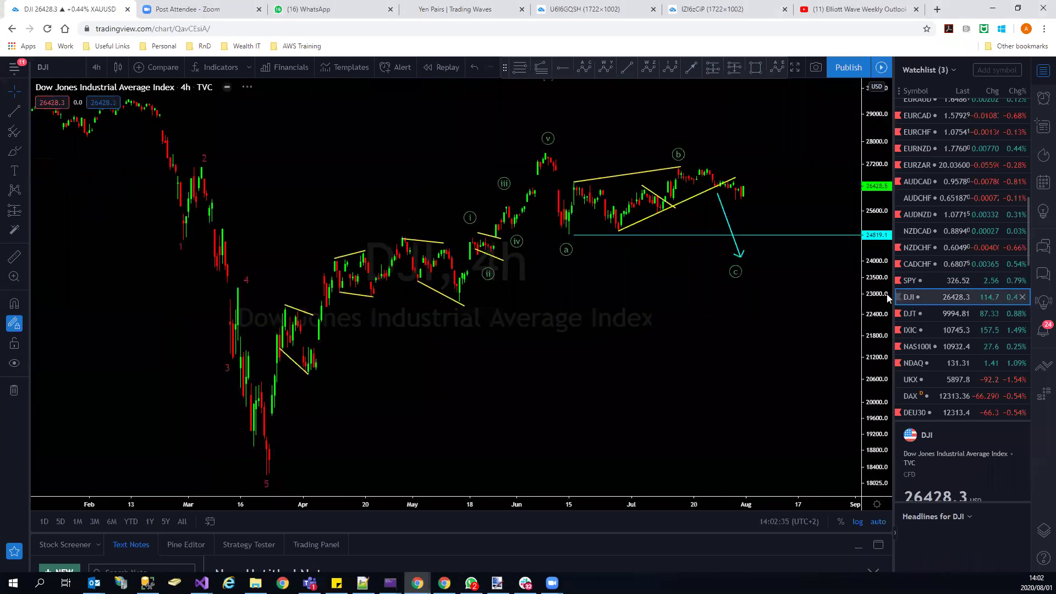
mouse_move(694, 165)
mouse_down()
mouse_move(757, 182)
mouse_move(746, 194)
mouse_move(762, 147)
mouse_up()
drag(551, 153, 769, 136)
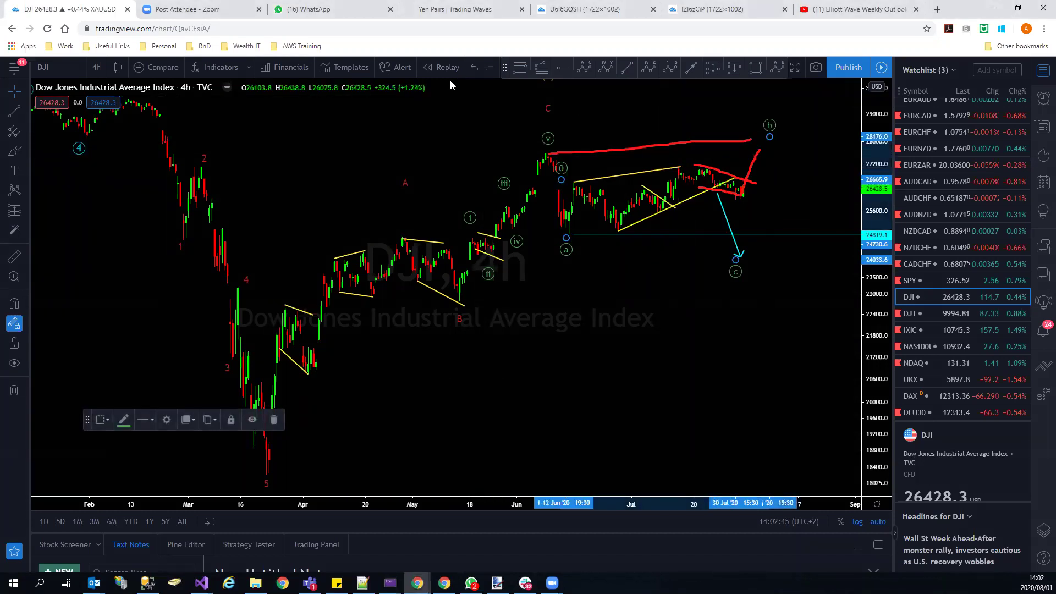
Sketch DJI's fall from the projected b peak to about 24,450, and replace the red sketches with a highlight along the 24819.1 level.
drag(759, 148, 801, 247)
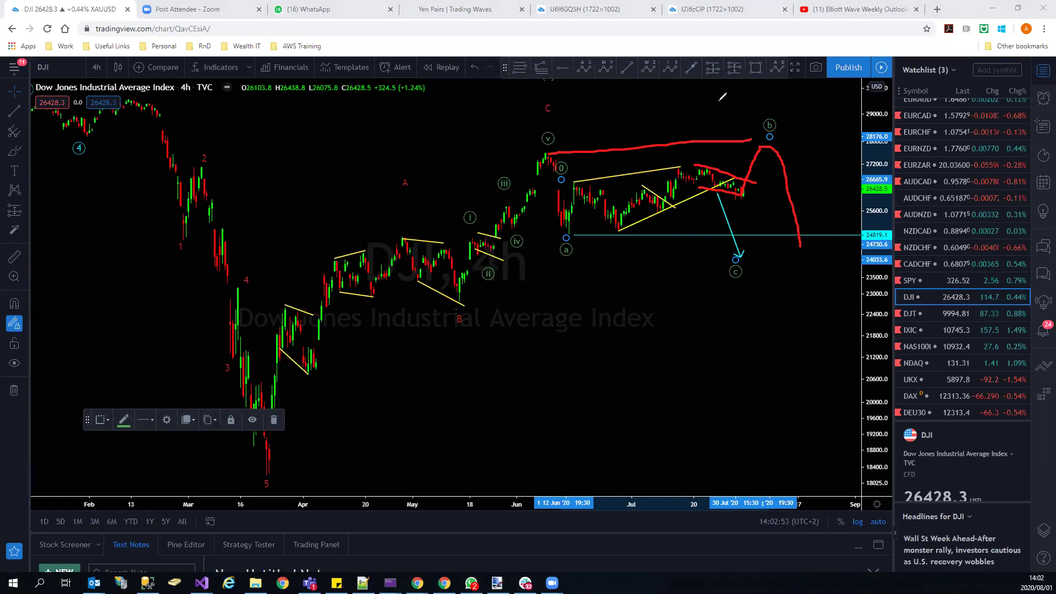
key(e)
drag(715, 235, 820, 235)
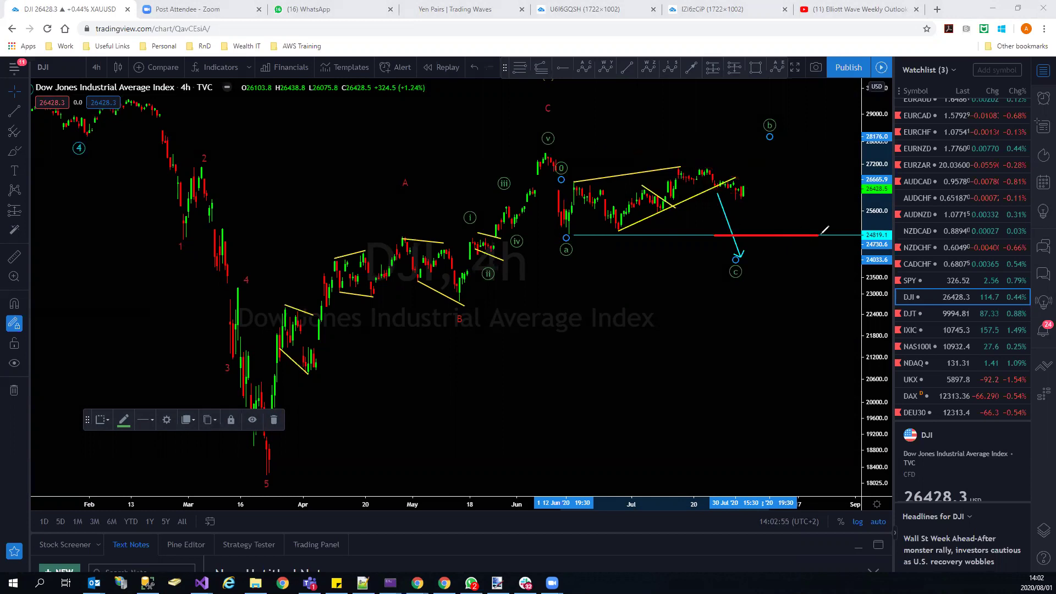
Clear the red highlight and selection on DJI, load the IXIC 4-hour chart, and frame its rise up to the wave 5 label.
key(Escape)
click(822, 329)
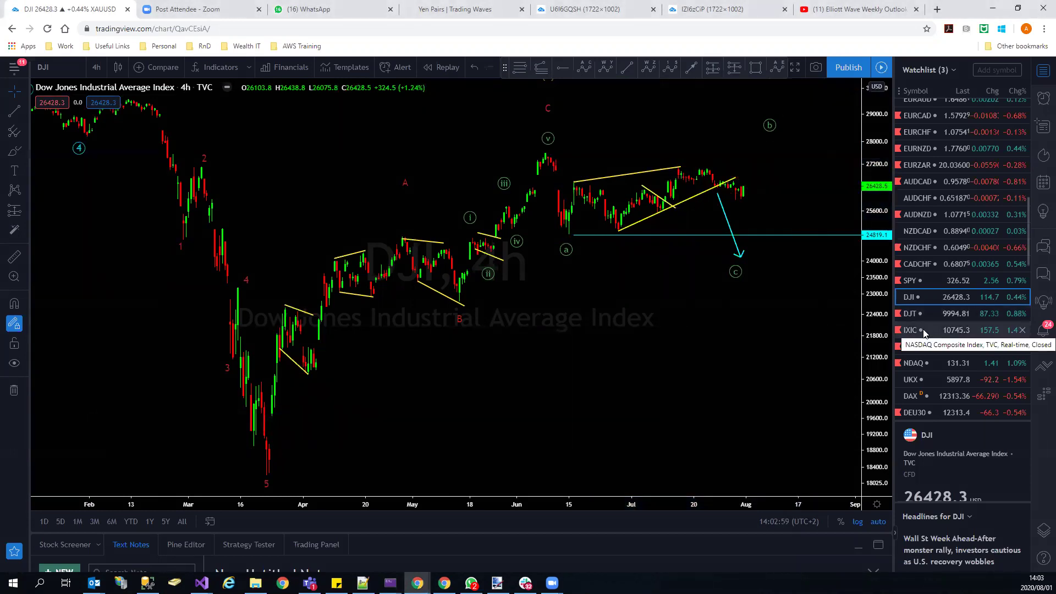
click(924, 330)
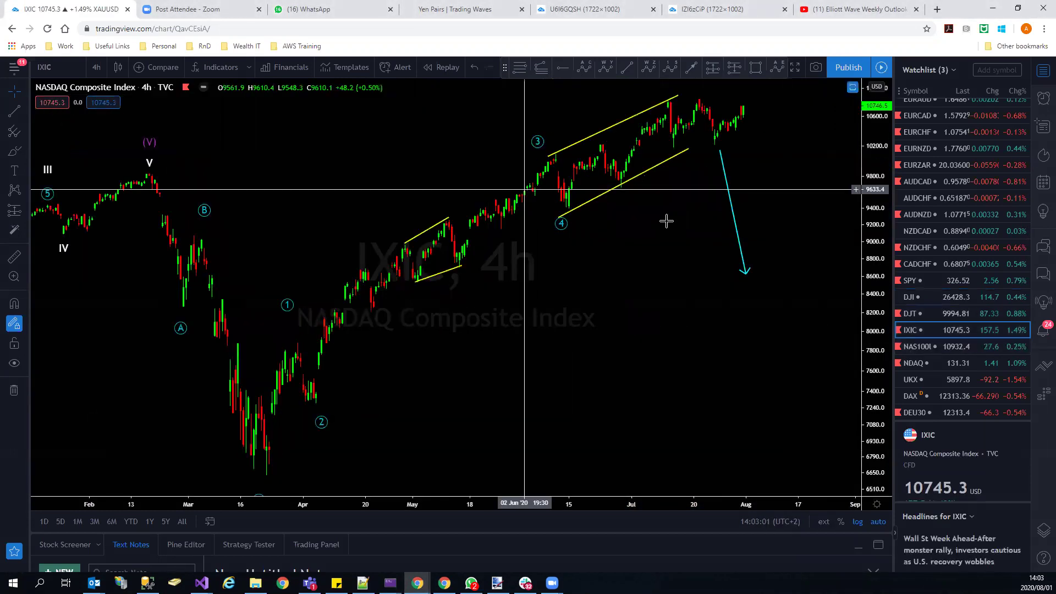
drag(801, 262, 688, 349)
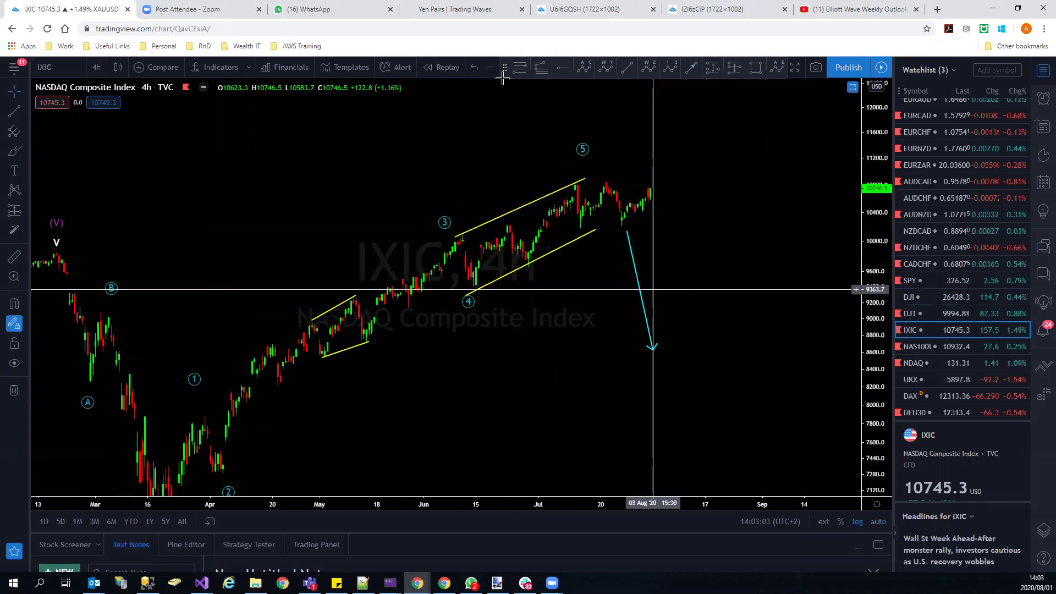
Trace IXIC's July swings in red, bracket the late-July rise, sketch a break down to about 9,300, and clear the sketches.
mouse_move(576, 179)
mouse_down()
mouse_move(610, 181)
mouse_move(640, 311)
mouse_up()
key(ctrl+z)
mouse_move(625, 222)
mouse_down()
mouse_move(659, 211)
mouse_move(641, 192)
mouse_move(651, 187)
mouse_move(652, 227)
mouse_move(667, 229)
mouse_move(670, 296)
mouse_up()
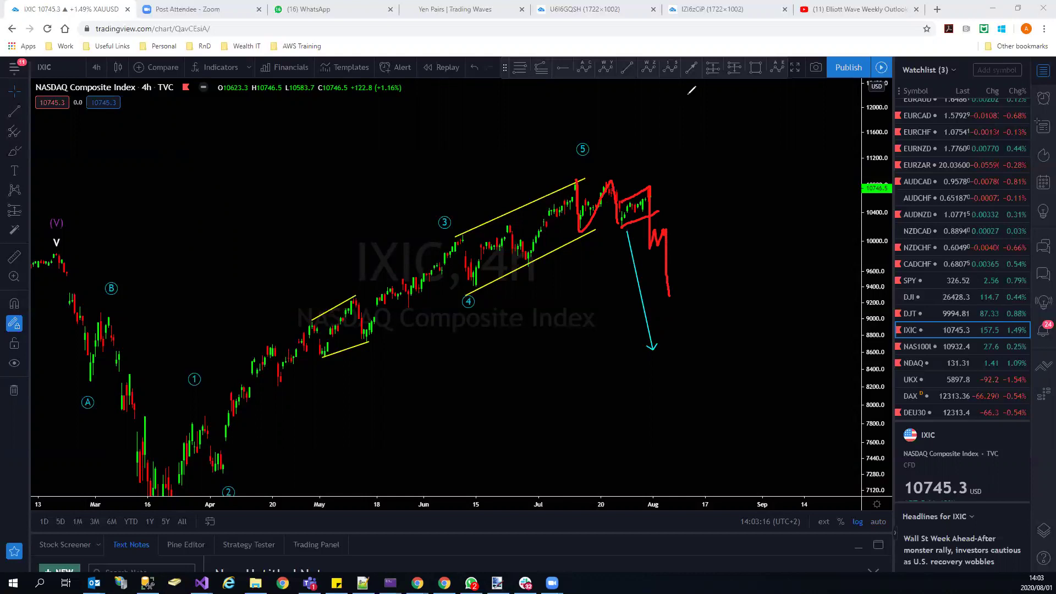
key(e)
Outline IXIC's late-July rise as a red wedge with a drop to about 9,800, and clear the sketches.
mouse_move(621, 229)
mouse_down()
mouse_move(652, 188)
mouse_move(630, 227)
mouse_move(654, 231)
mouse_move(652, 255)
mouse_up()
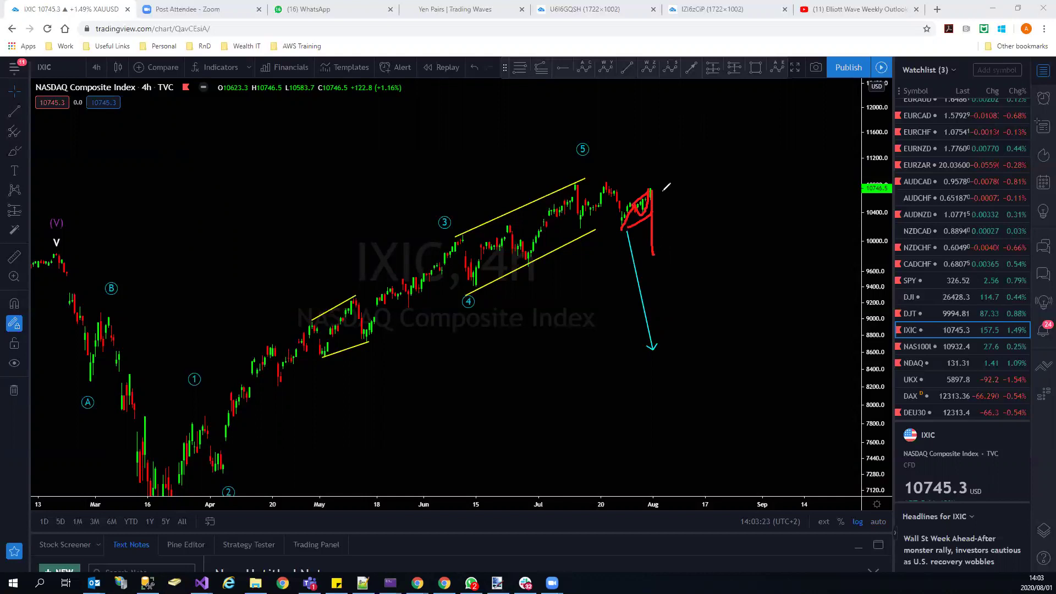
key(Escape)
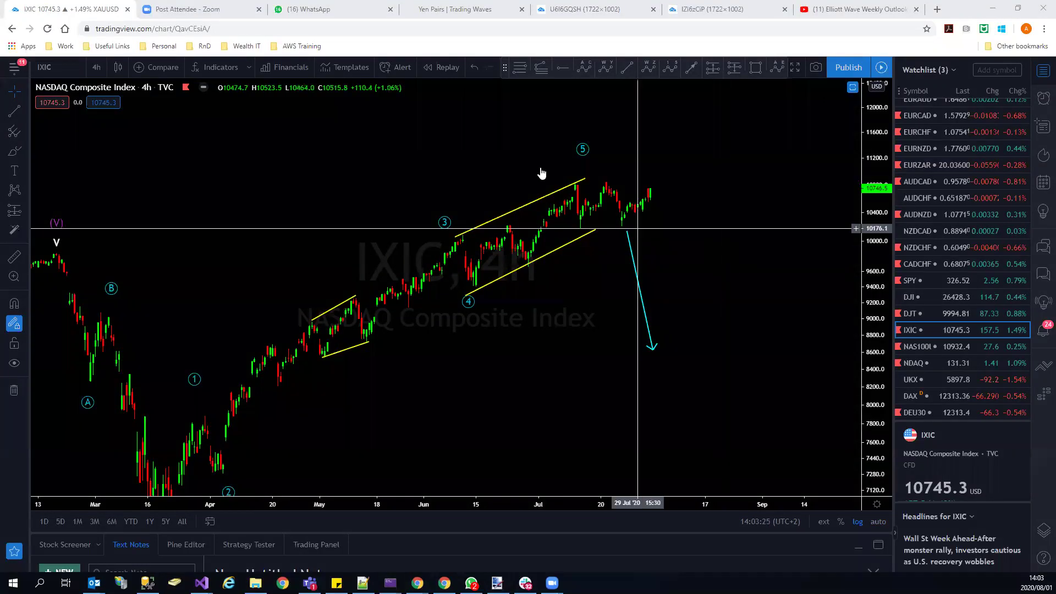
mouse_move(617, 228)
mouse_down()
mouse_move(657, 206)
mouse_move(637, 196)
mouse_move(651, 217)
mouse_move(666, 207)
mouse_move(680, 254)
mouse_up()
key(Escape)
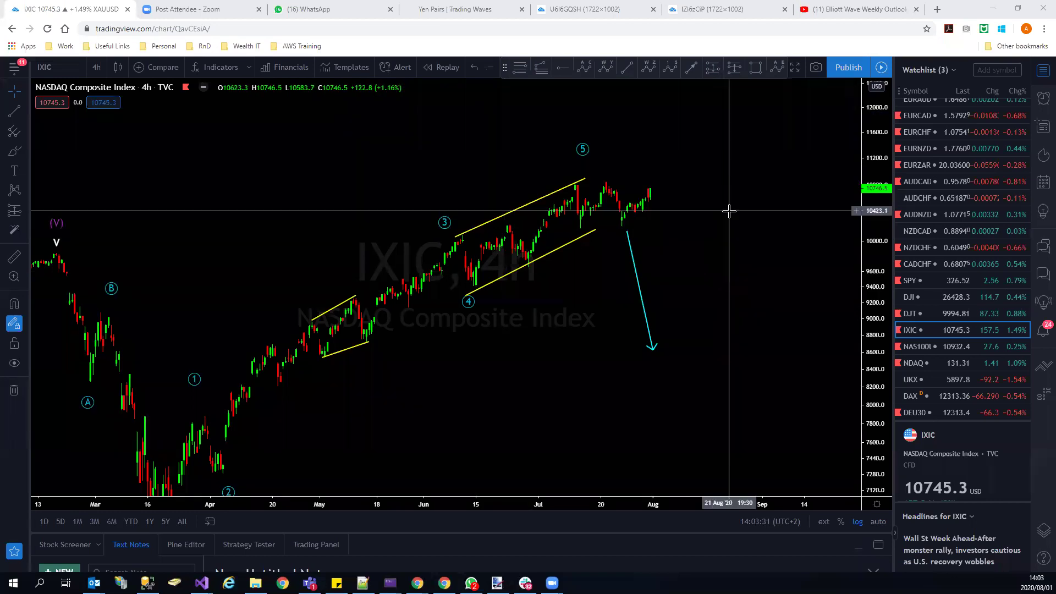
Load the NAS100USD 4-hour chart and outline its late-July rise in red as an upward channel with the inner swings.
scroll(930, 324, down, 2)
click(935, 292)
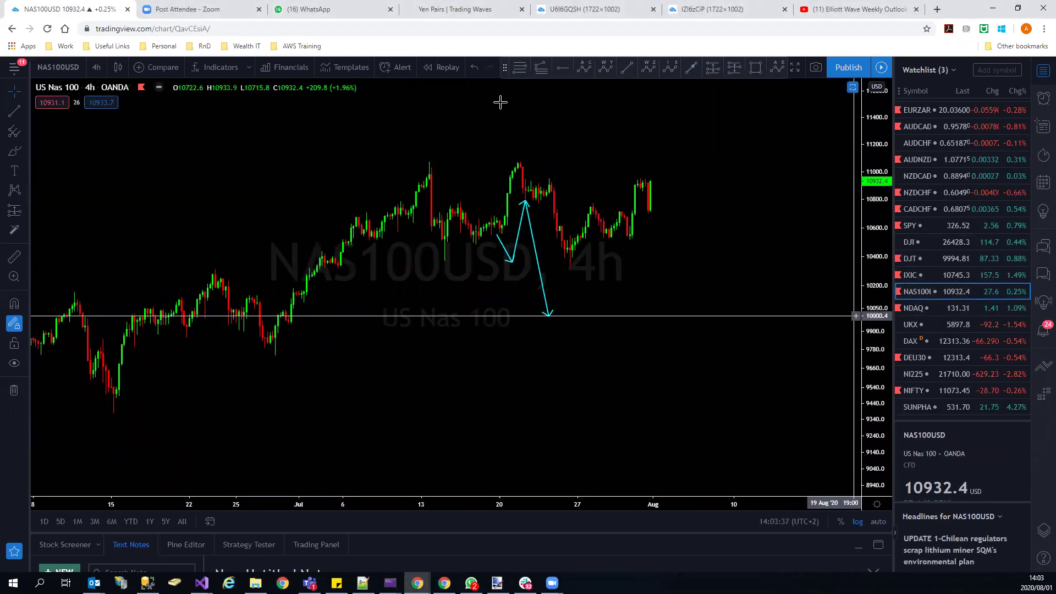
mouse_move(565, 271)
mouse_down()
mouse_move(586, 234)
mouse_move(626, 242)
mouse_move(648, 177)
mouse_up()
drag(567, 271, 667, 215)
drag(598, 207, 647, 171)
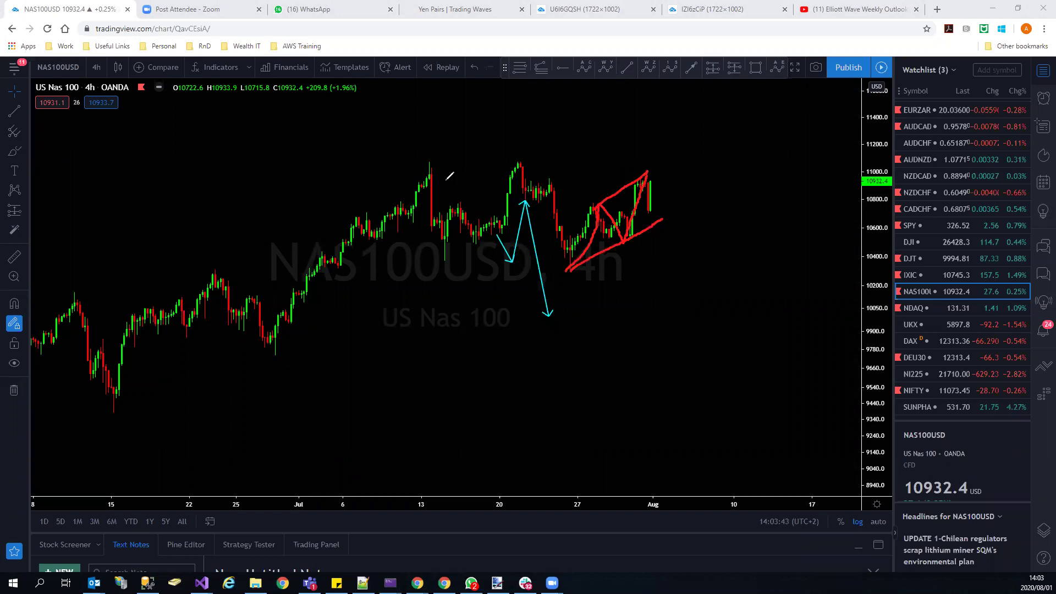
Trace NAS100USD's swings from the mid-July peak, sketch a break below the channel to about 10,050, and clear the sketches.
mouse_move(422, 154)
mouse_down()
mouse_move(561, 229)
mouse_move(568, 254)
mouse_up()
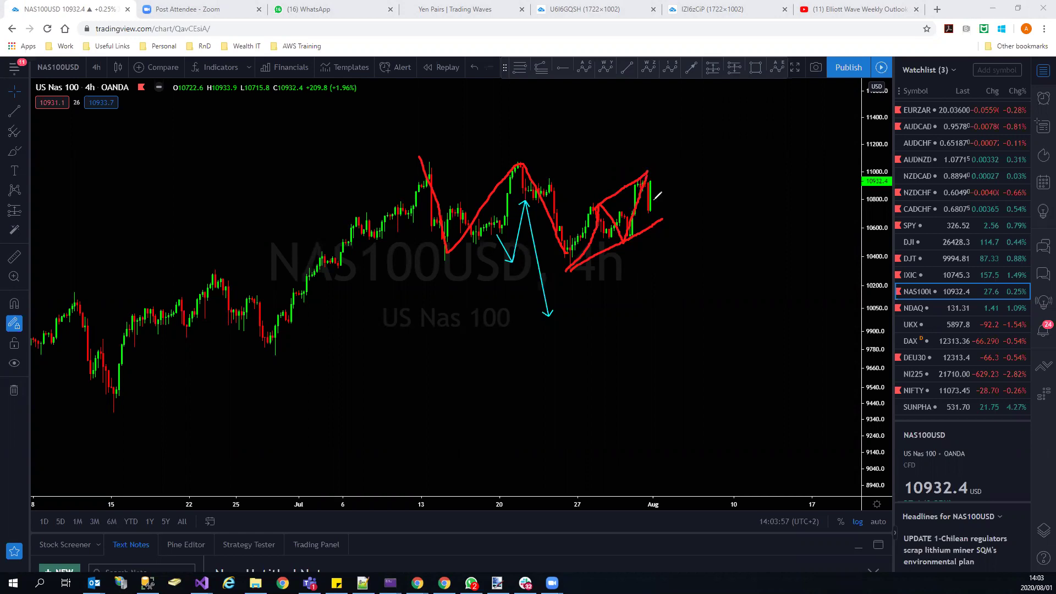
mouse_move(649, 170)
mouse_down()
mouse_move(653, 215)
mouse_move(657, 223)
mouse_move(669, 208)
mouse_move(685, 261)
mouse_move(685, 306)
mouse_up()
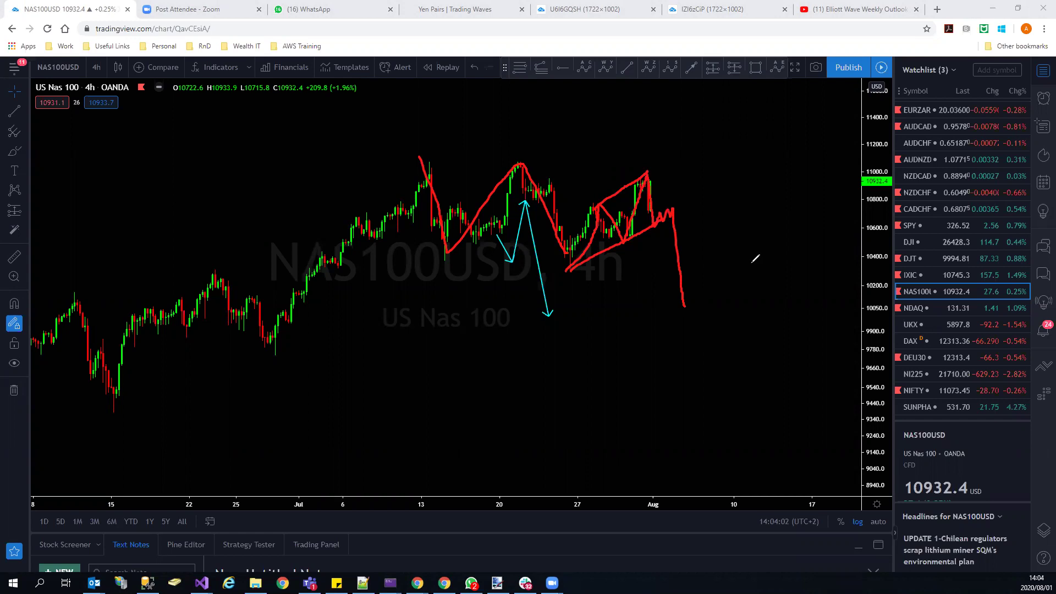
key(Escape)
Redraw only the lower channel line on NAS100USD with a break falling to about 10,270, and clear it.
drag(648, 222, 666, 275)
drag(574, 271, 650, 228)
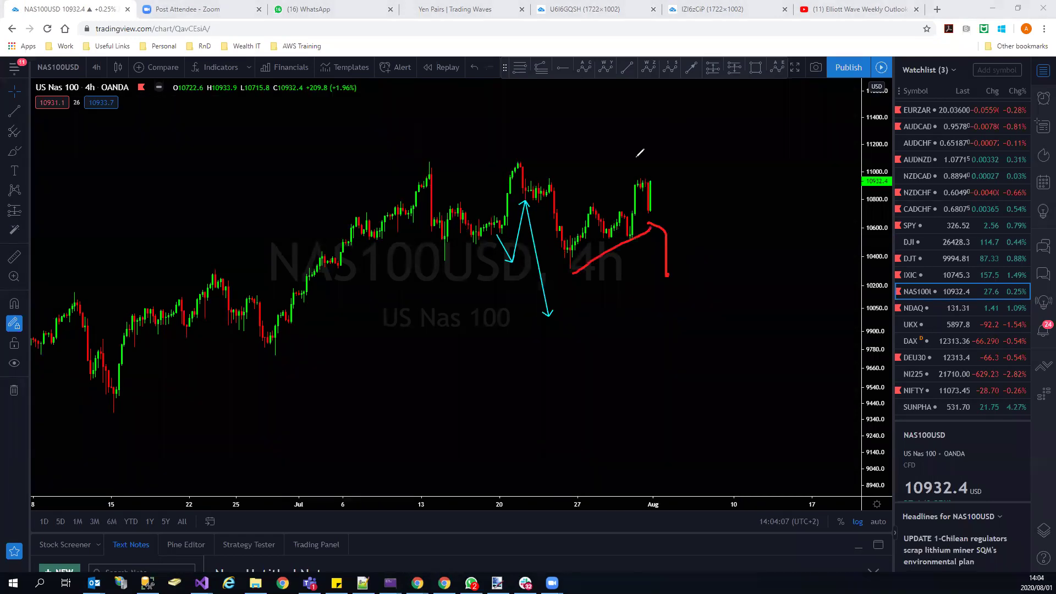
key(Escape)
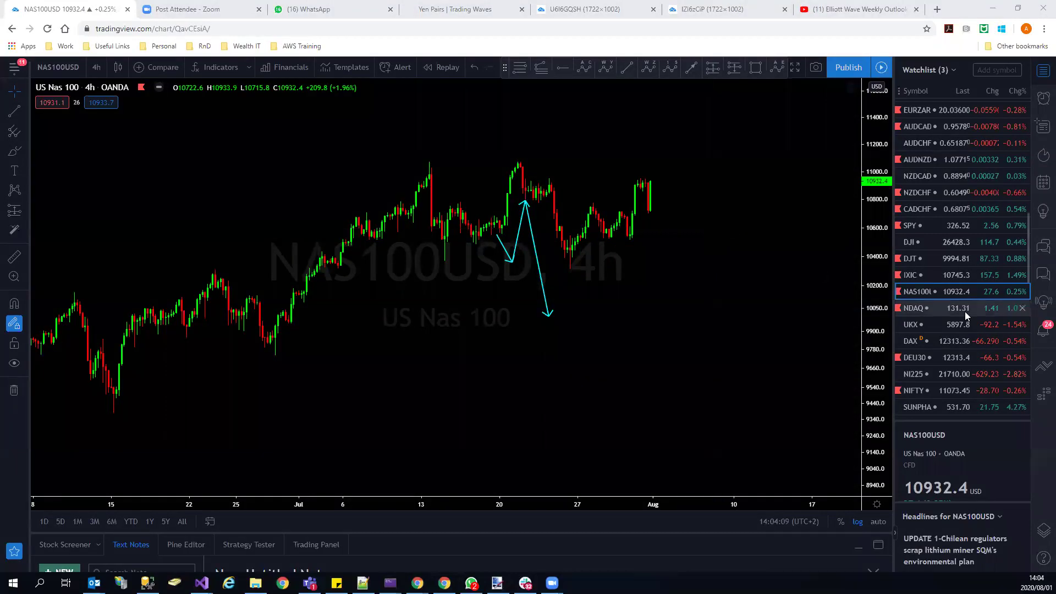
Load the UKX 4-hour chart, trace its waves from the June peak down to about 5,650 in yellow, and clear the sketch.
click(938, 324)
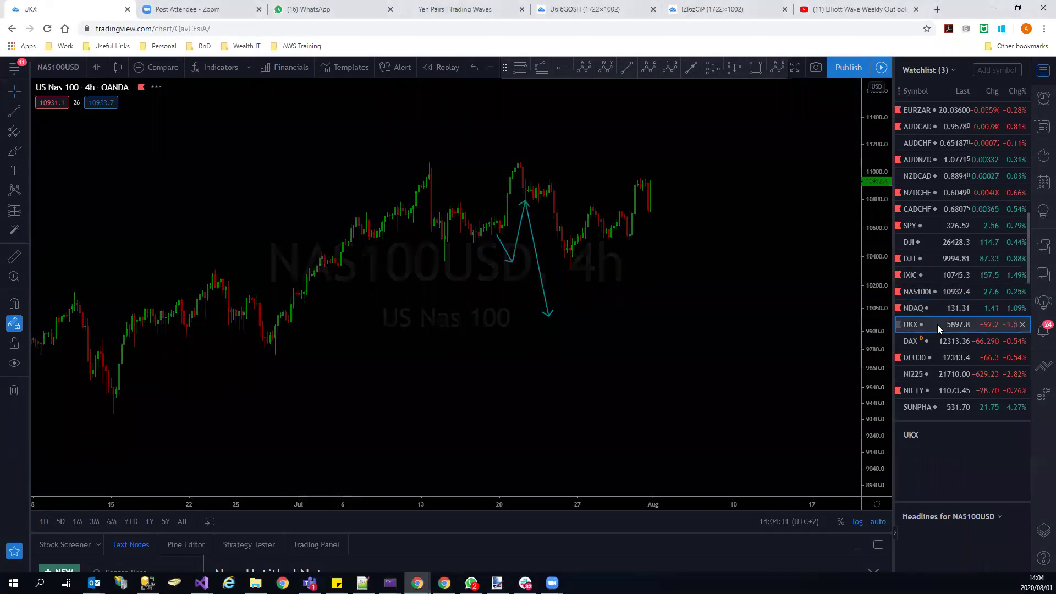
scroll(575, 202, down, 3)
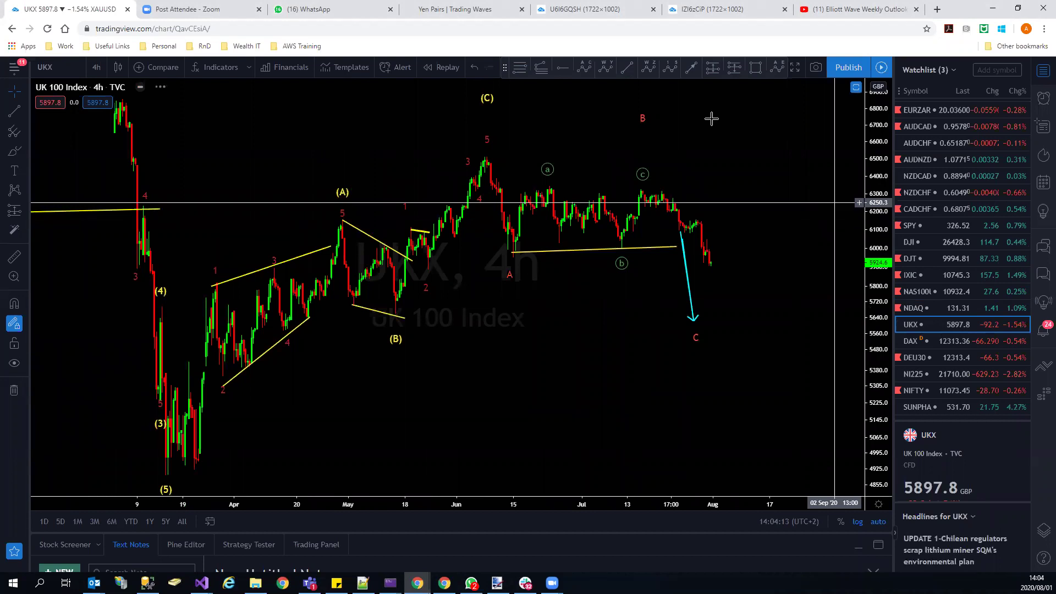
mouse_move(487, 228)
mouse_down()
mouse_move(525, 303)
mouse_move(554, 253)
mouse_move(630, 275)
mouse_move(636, 254)
mouse_up()
mouse_move(558, 252)
mouse_down()
mouse_move(614, 252)
mouse_move(706, 300)
mouse_move(716, 350)
mouse_up()
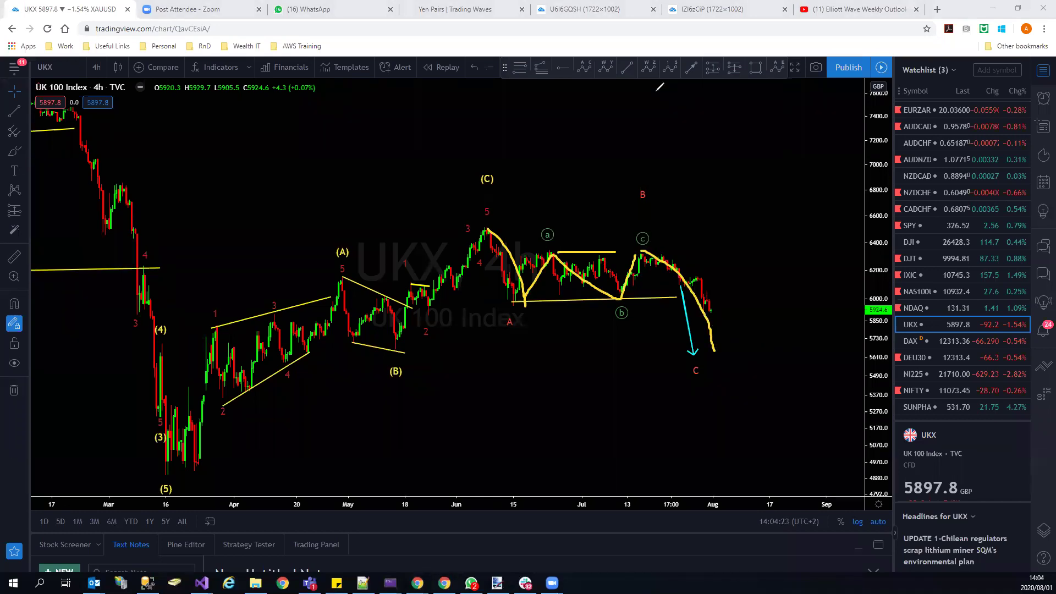
click(680, 99)
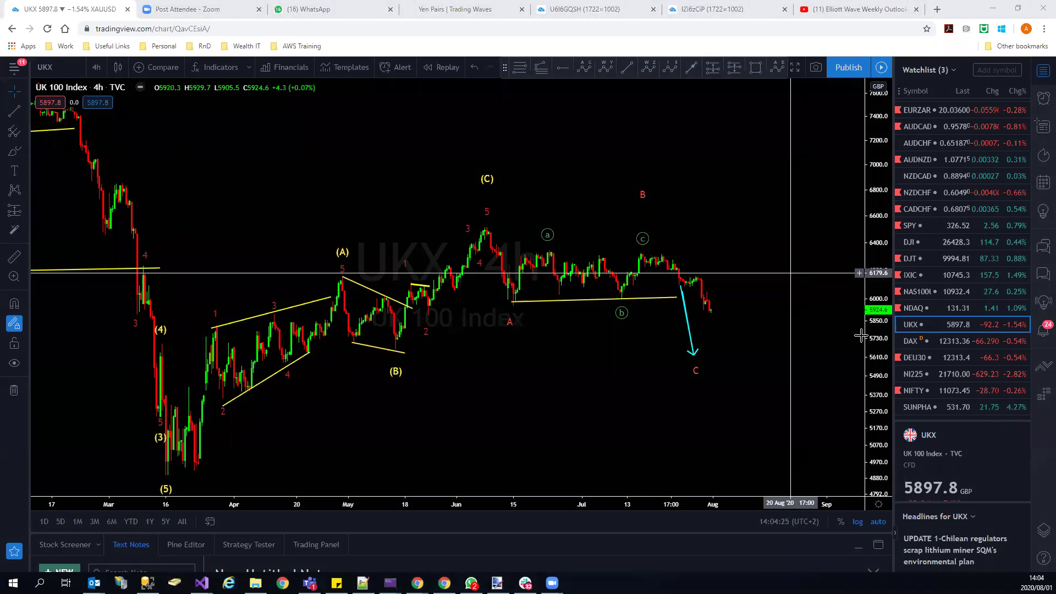
Trace DAX's waves from the June peak to about 11,550, clear them, and sketch DEU30's brief consolidation and fall to about 11,700.
click(912, 342)
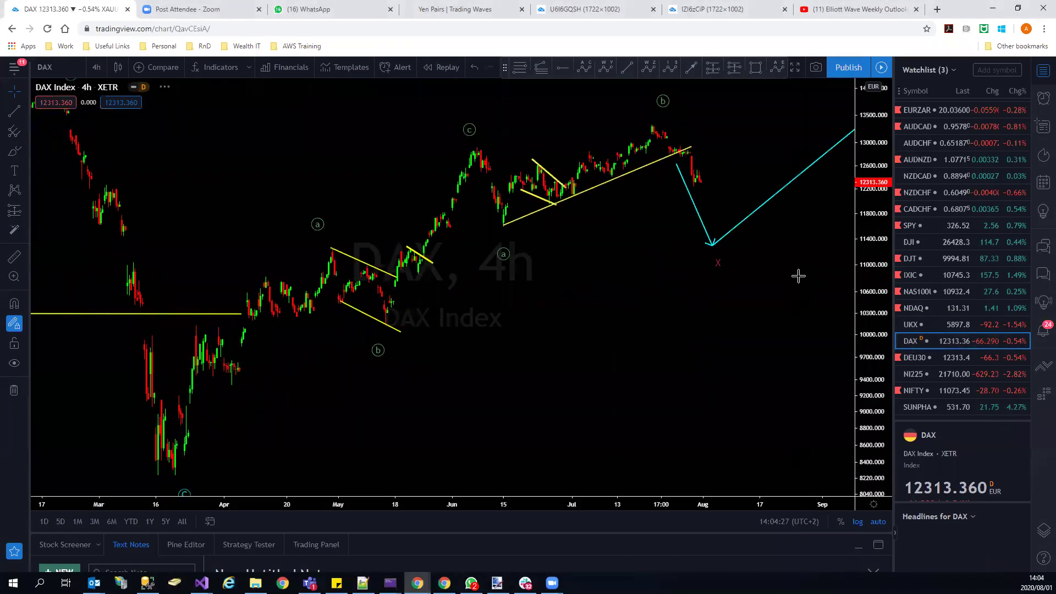
mouse_move(473, 151)
mouse_down()
mouse_move(507, 197)
mouse_move(540, 205)
mouse_move(662, 122)
mouse_move(701, 181)
mouse_move(710, 165)
mouse_move(708, 230)
mouse_up()
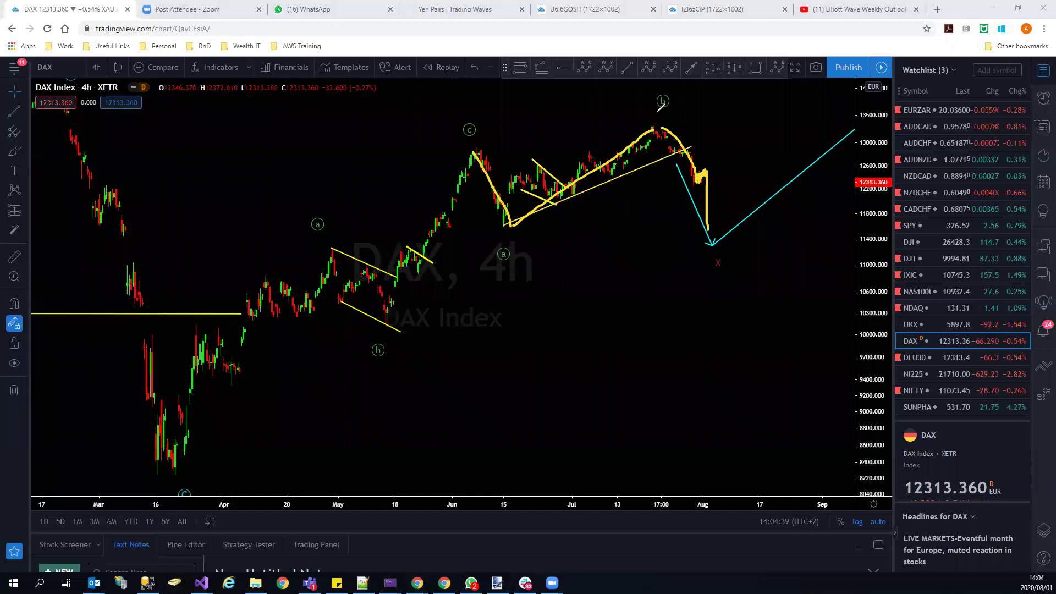
key(Delete)
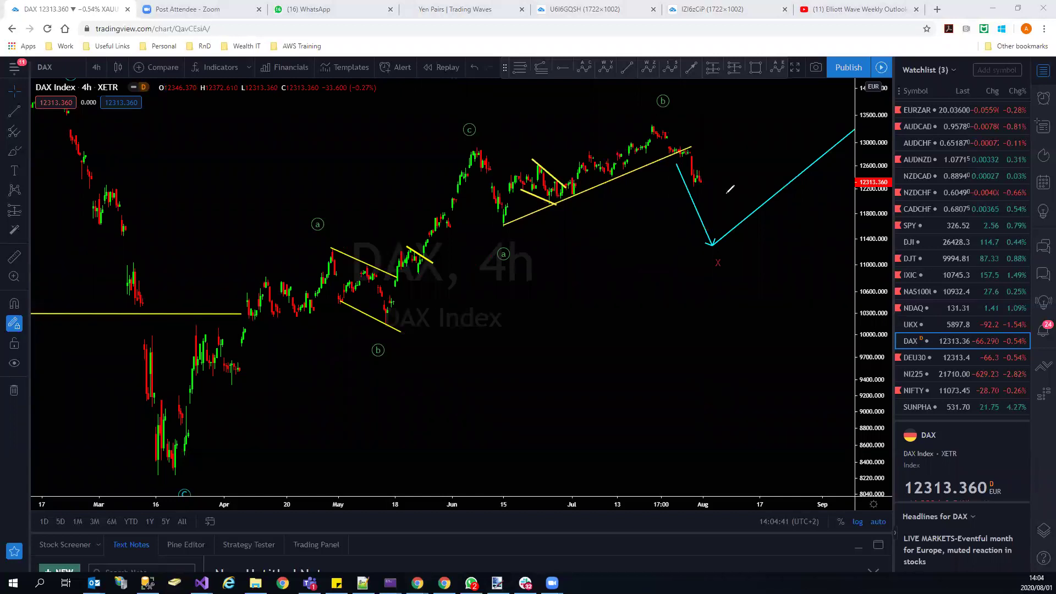
click(922, 358)
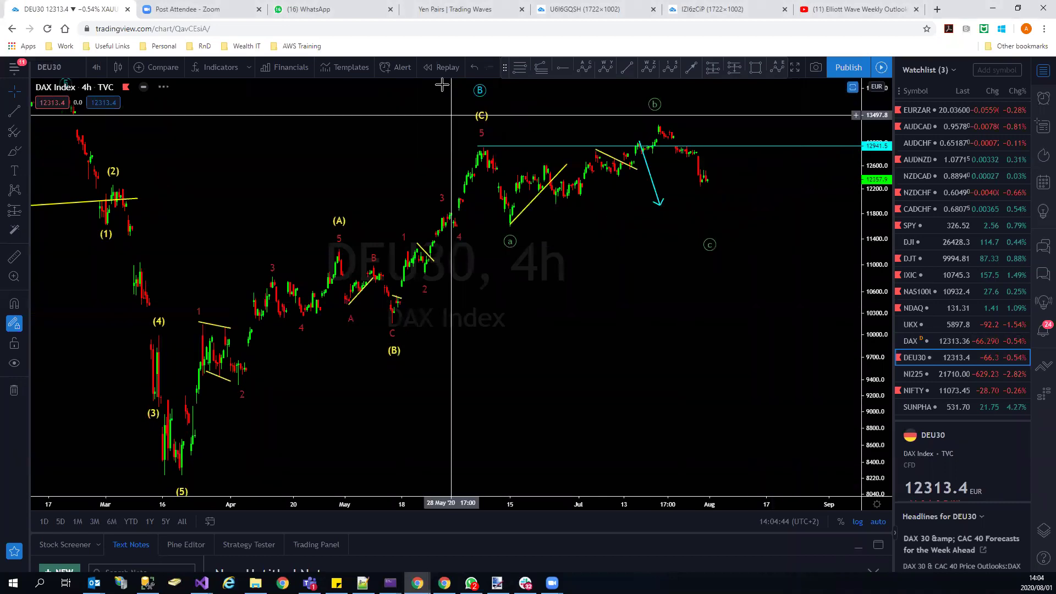
mouse_move(701, 172)
mouse_down()
mouse_move(717, 173)
mouse_move(732, 215)
mouse_up()
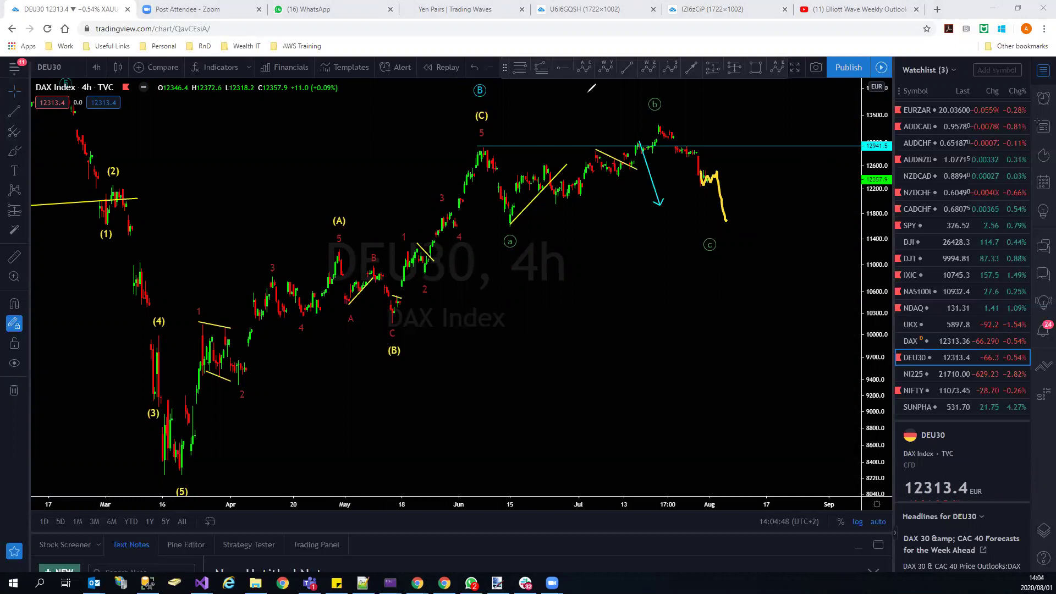
Load the NI225 4-hour chart and sketch its June-July trendline, range, break to about 21,100 and rebound, hiding the wave drawings temporarily.
click(914, 374)
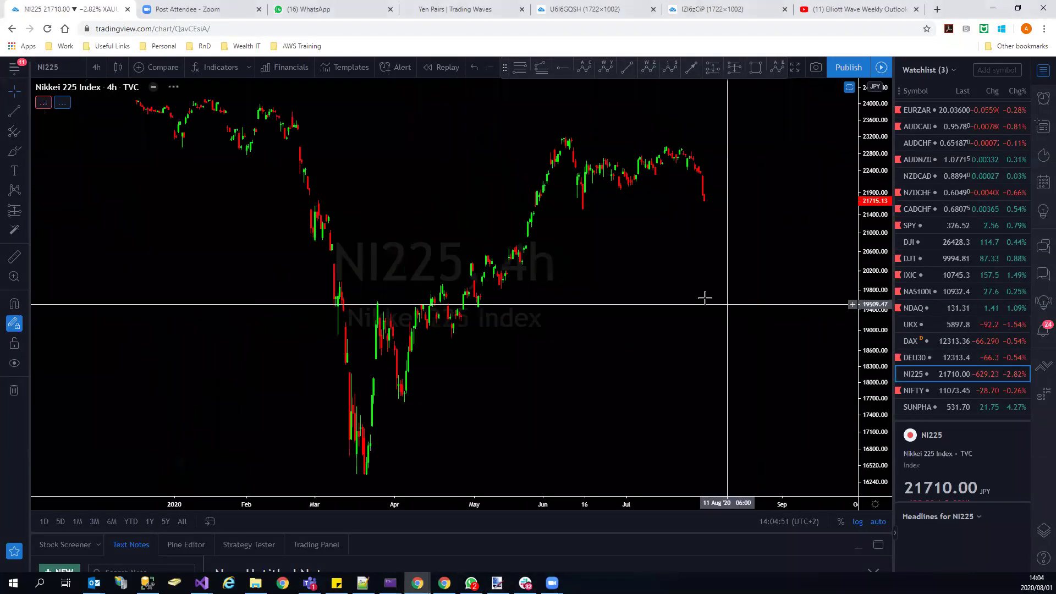
mouse_move(580, 209)
mouse_down()
mouse_move(707, 161)
mouse_move(715, 220)
mouse_up()
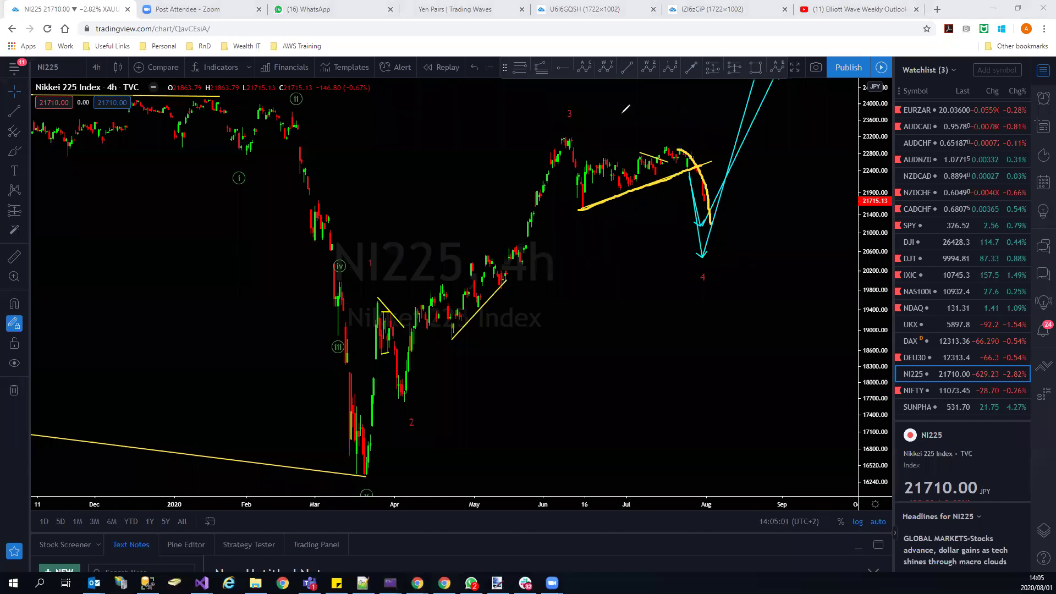
click(15, 363)
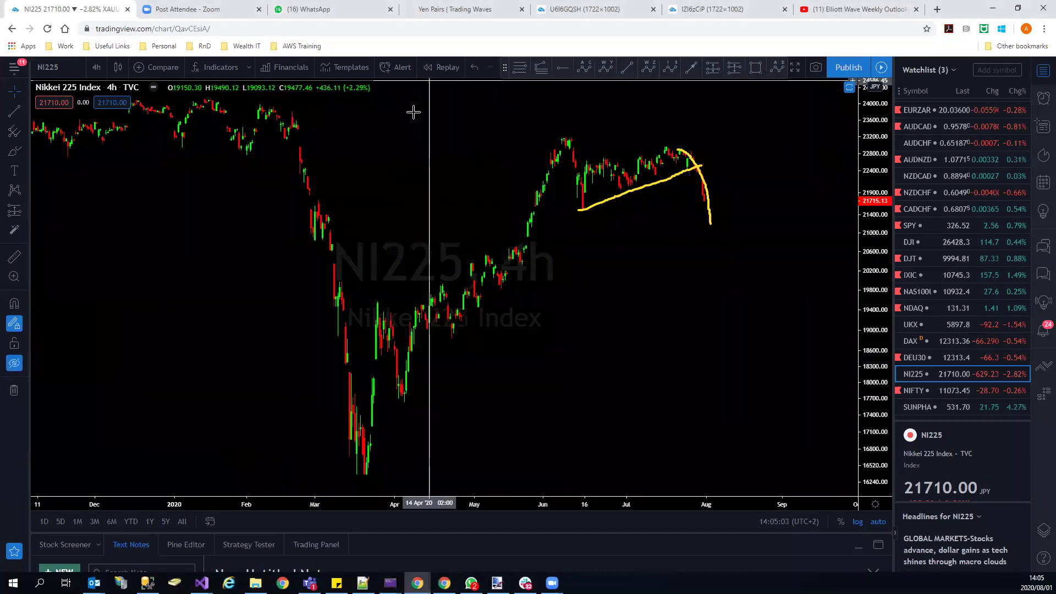
mouse_move(587, 213)
mouse_down()
mouse_move(720, 227)
mouse_move(745, 130)
mouse_up()
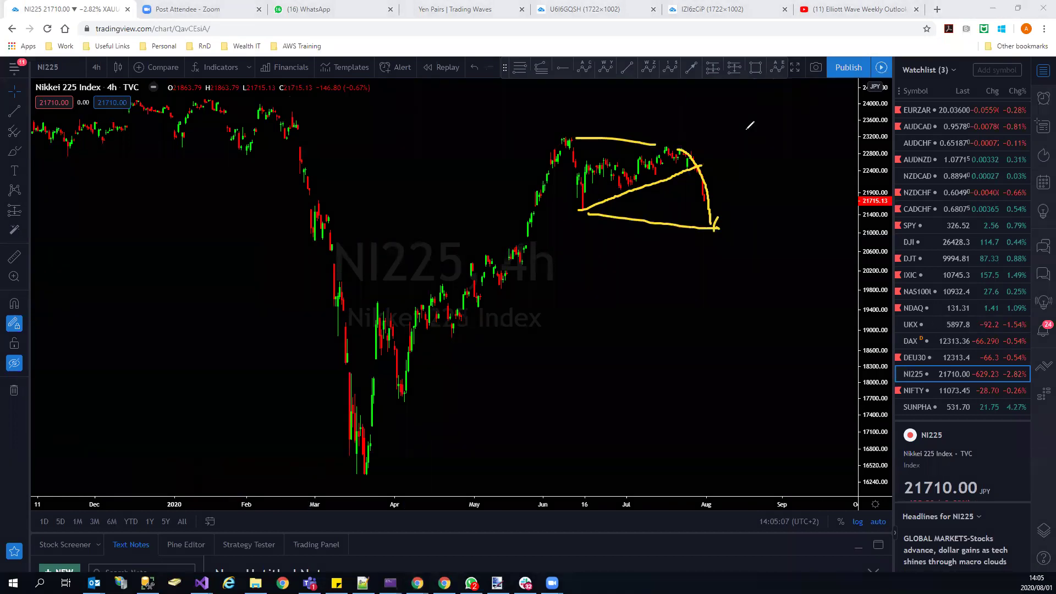
click(15, 363)
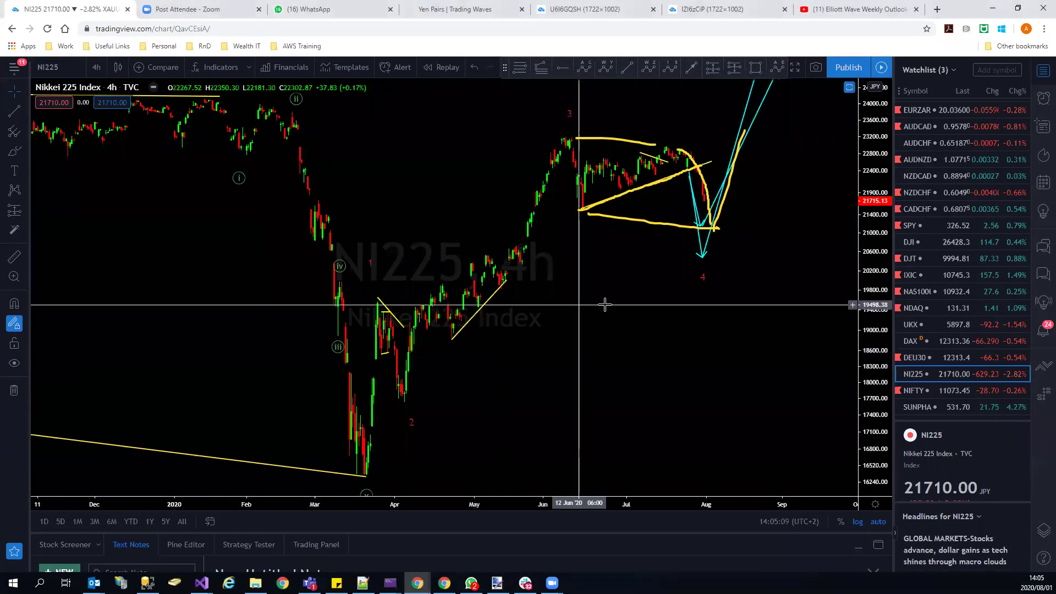
Move NI225's wave 4 label to 20838.91, clear the yellow sketches, and delete the lower pair of cyan projection lines.
drag(704, 271, 714, 242)
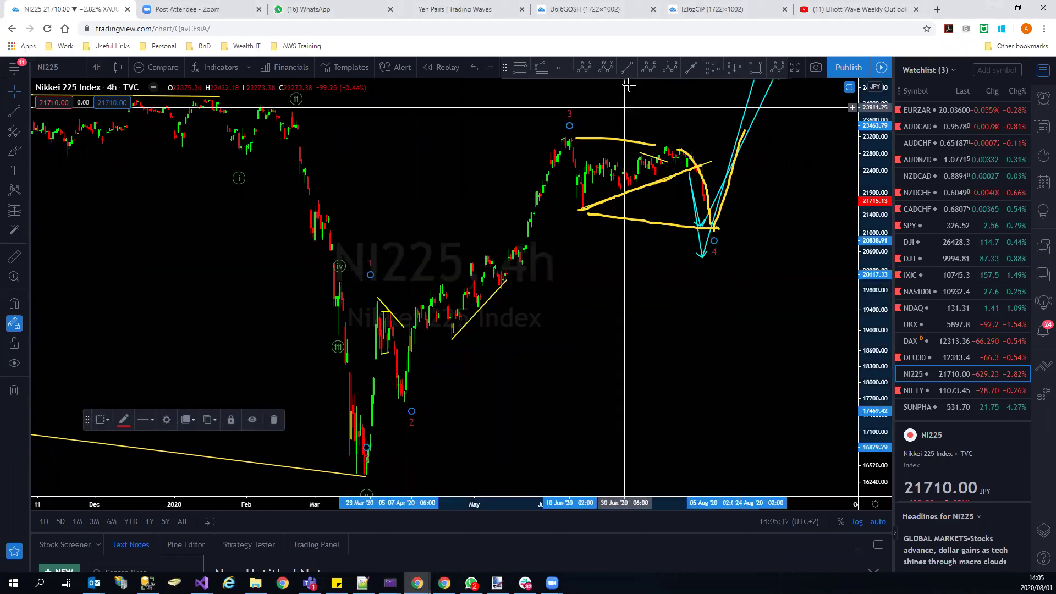
click(806, 210)
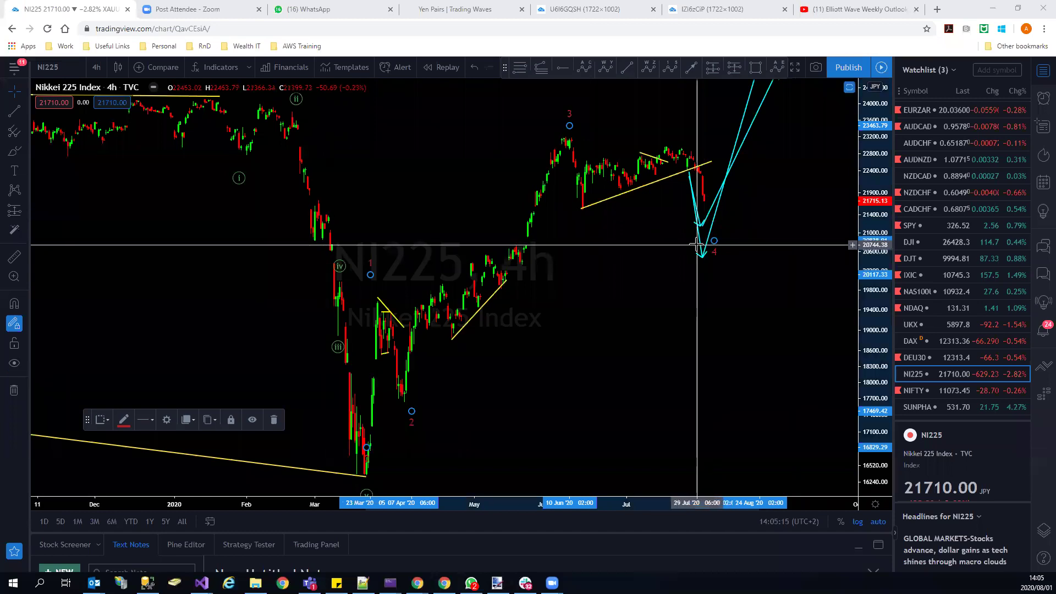
click(703, 250)
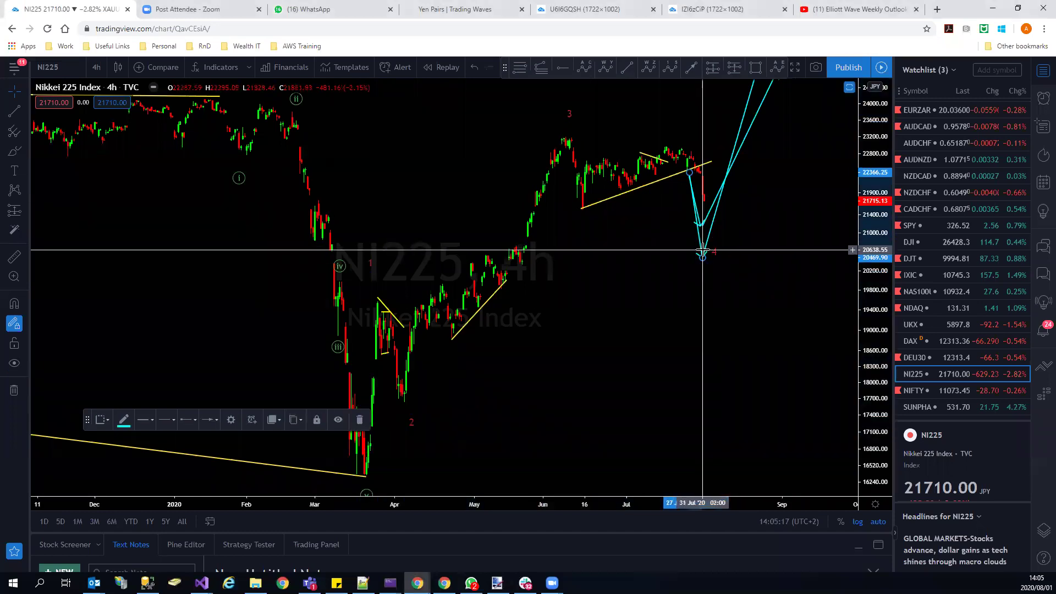
key(Delete)
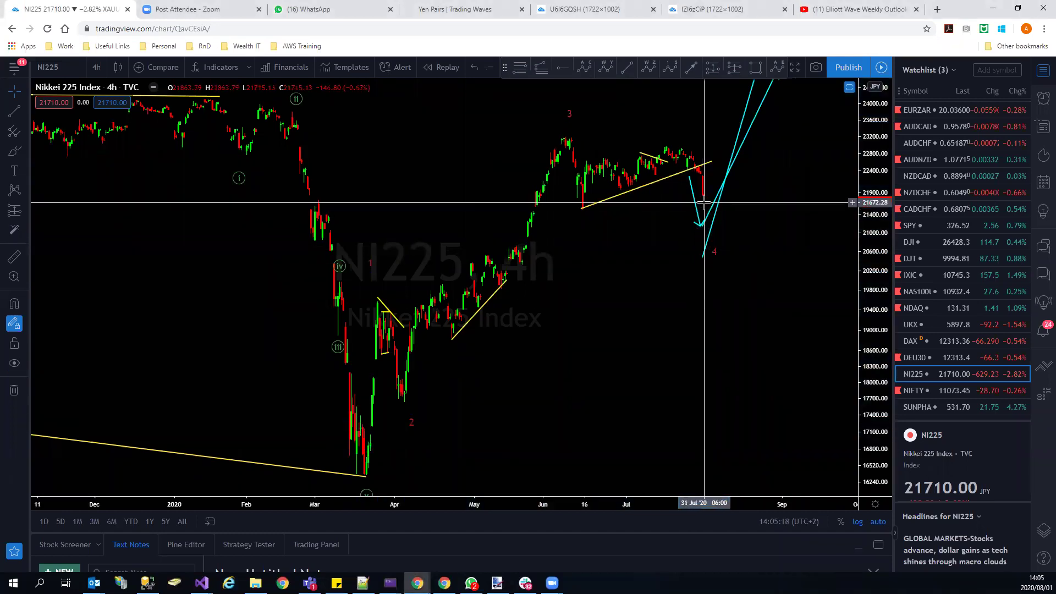
click(711, 230)
key(Delete)
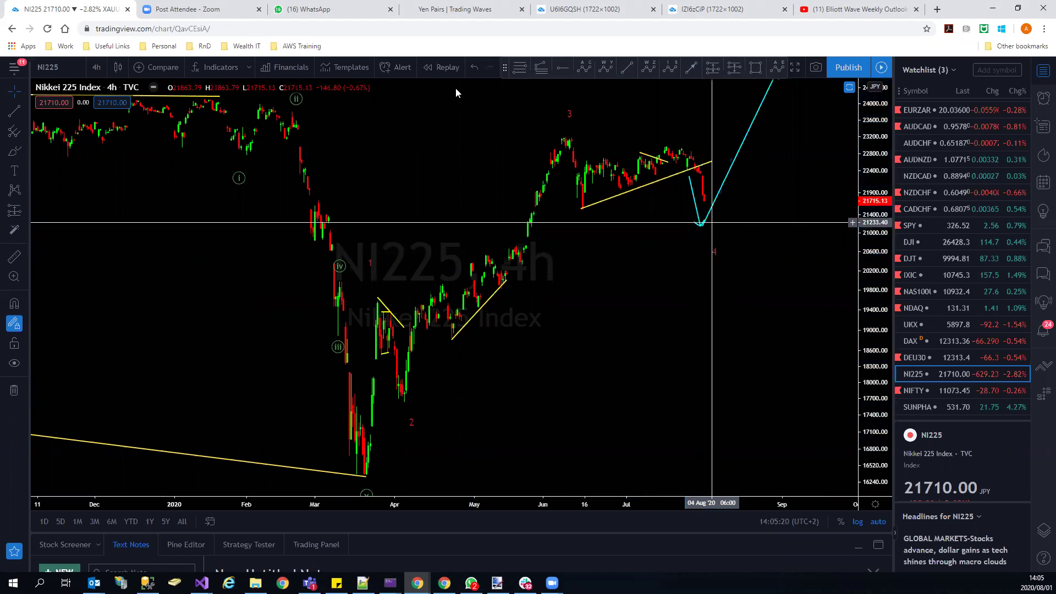
Sketch NI225's fall to about 21,050 and rebound to about 23,000 in yellow along the remaining projection, and clear it.
mouse_move(693, 168)
mouse_down()
mouse_move(700, 229)
mouse_move(734, 146)
mouse_up()
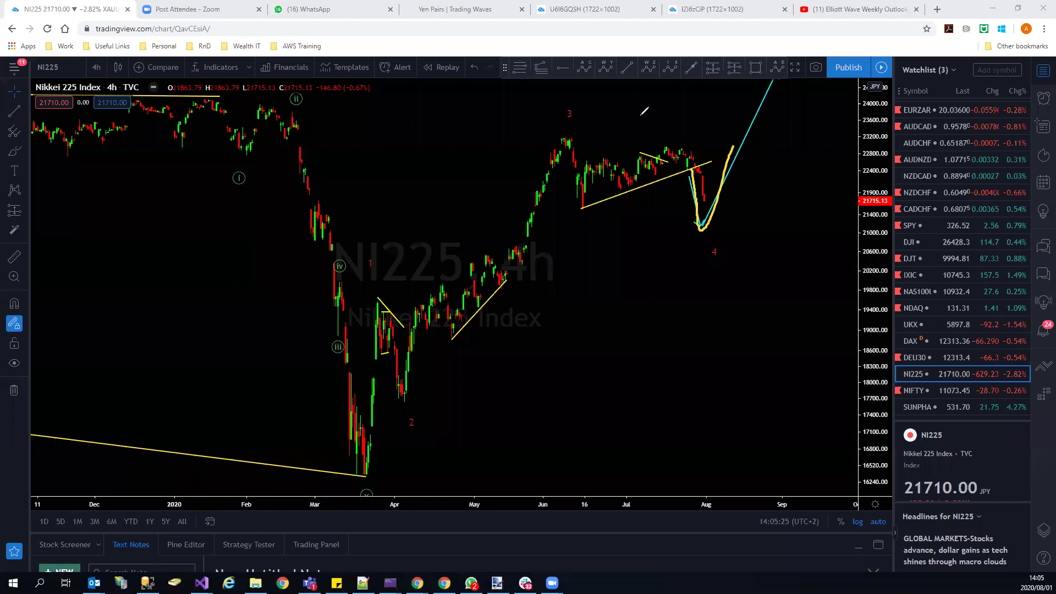
key(ctrl+z)
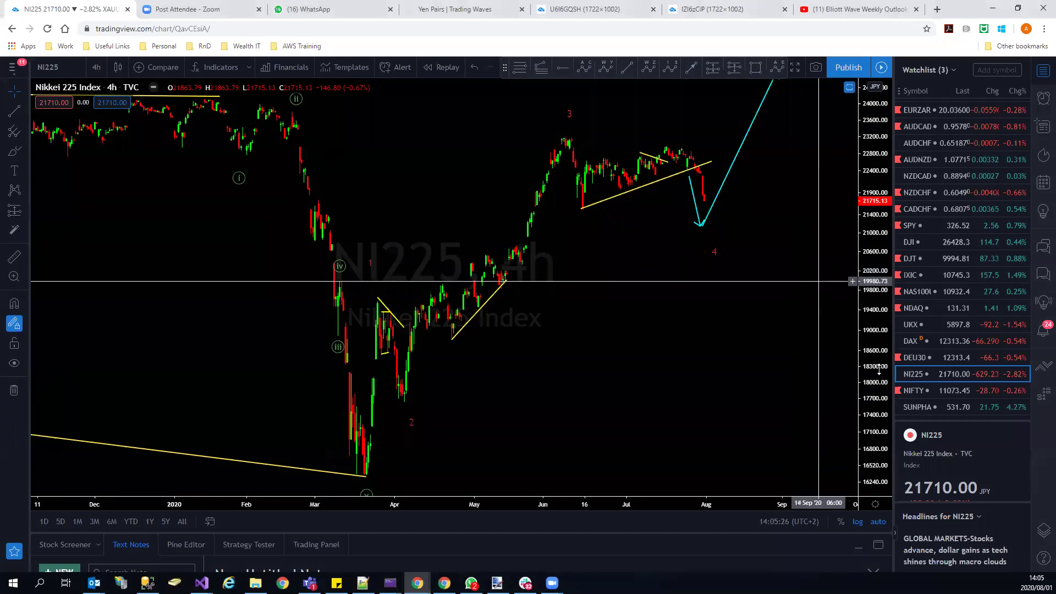
Load the NIFTY 4-hour chart, mark its 11165.84 target level in yellow, and trace the recovery from the March low.
click(928, 391)
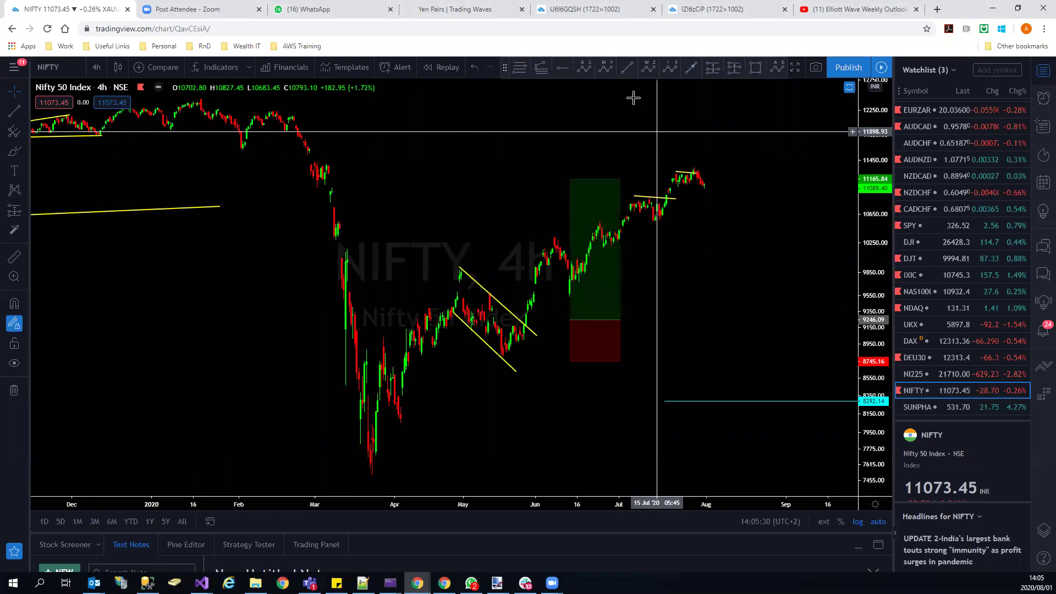
drag(569, 174, 719, 176)
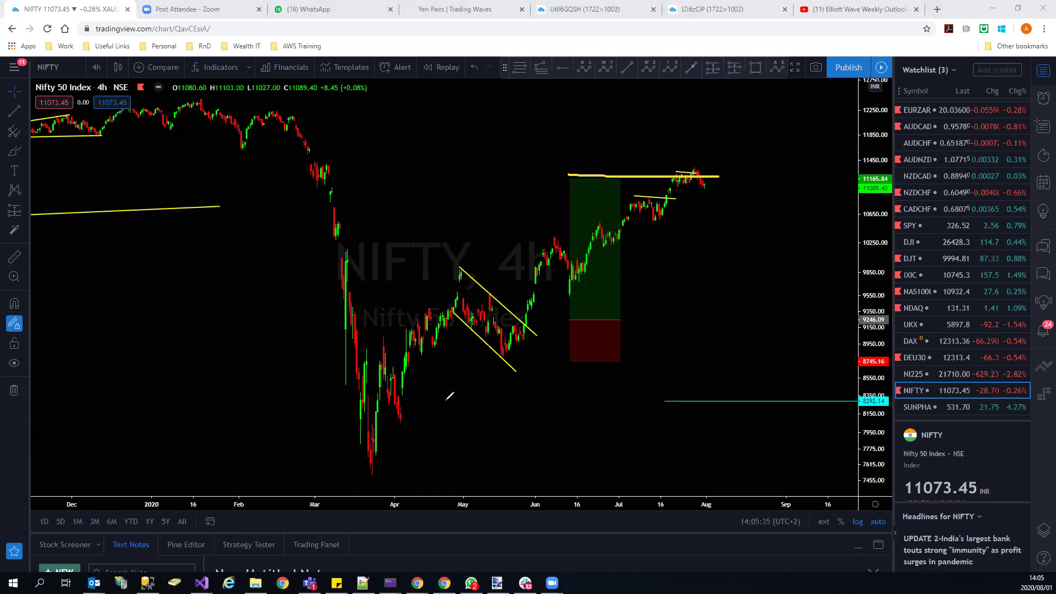
mouse_move(383, 460)
mouse_down()
mouse_move(446, 357)
mouse_move(493, 333)
mouse_move(543, 336)
mouse_up()
Extend NIFTY's trace to the July high, sketch a stepped decline to about 10,150, and clear all the yellow sketches.
mouse_move(616, 237)
mouse_down()
mouse_move(670, 164)
mouse_move(718, 199)
mouse_move(736, 249)
mouse_up()
drag(705, 180, 736, 199)
drag(742, 250, 712, 219)
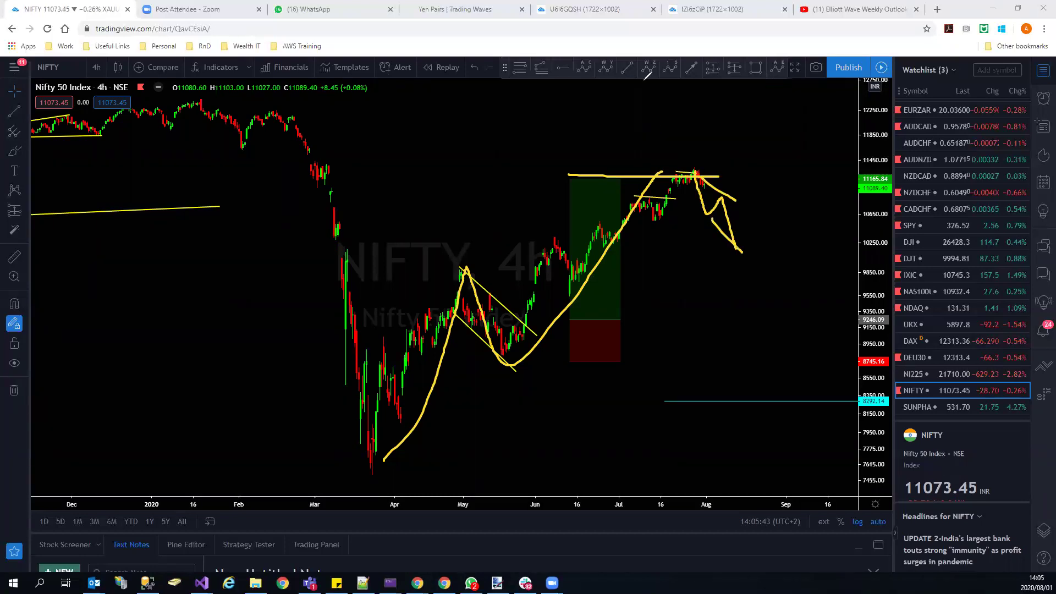
key(Escape)
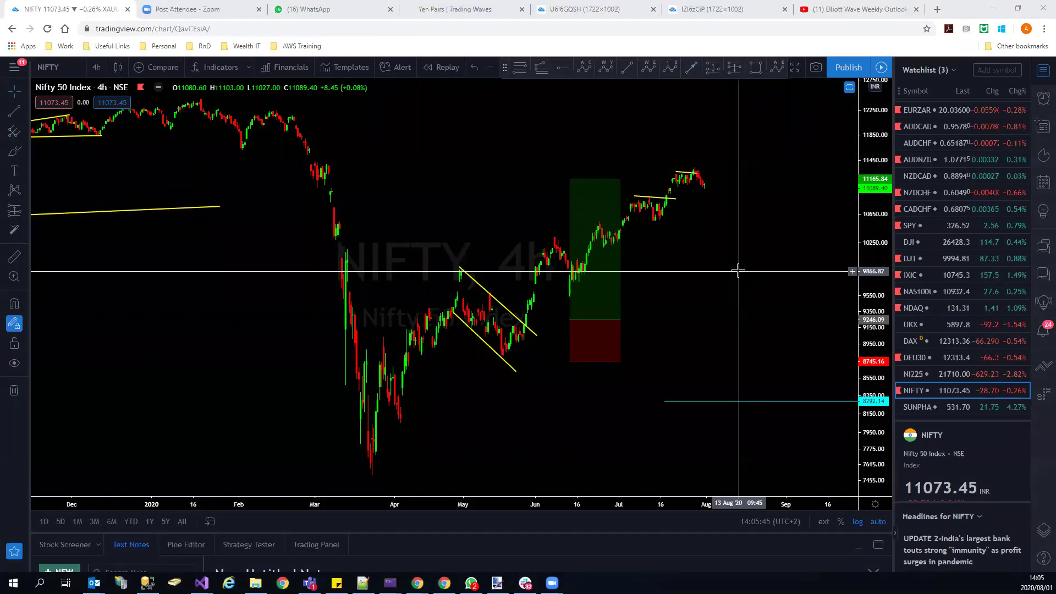